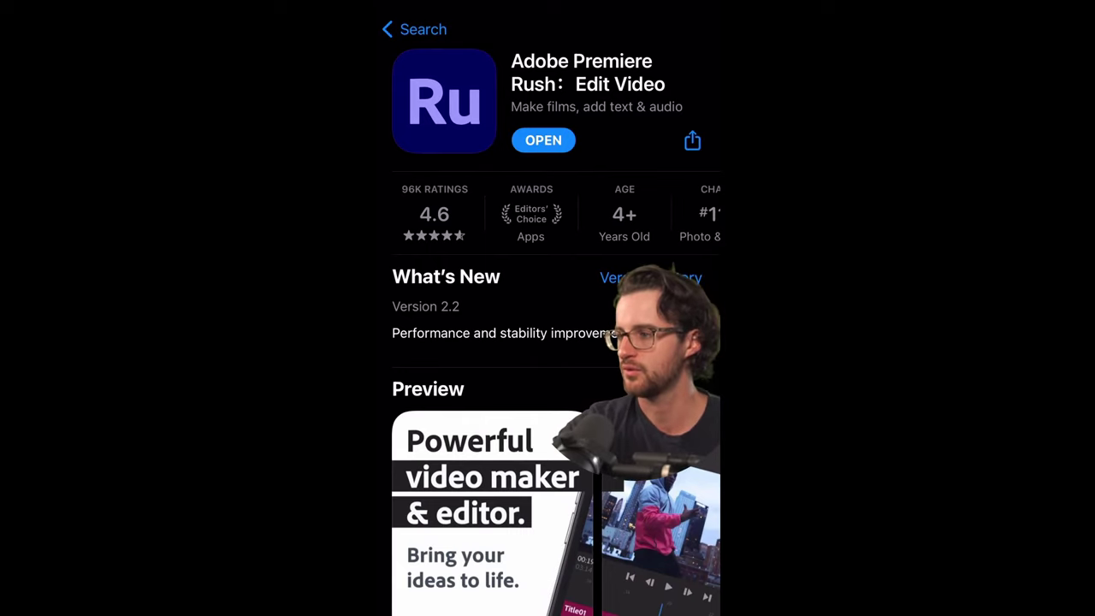
Step: Scroll the Adobe Premiere Rush App Store page and mute the phone's sound
scroll(547, 342, "down", 1)
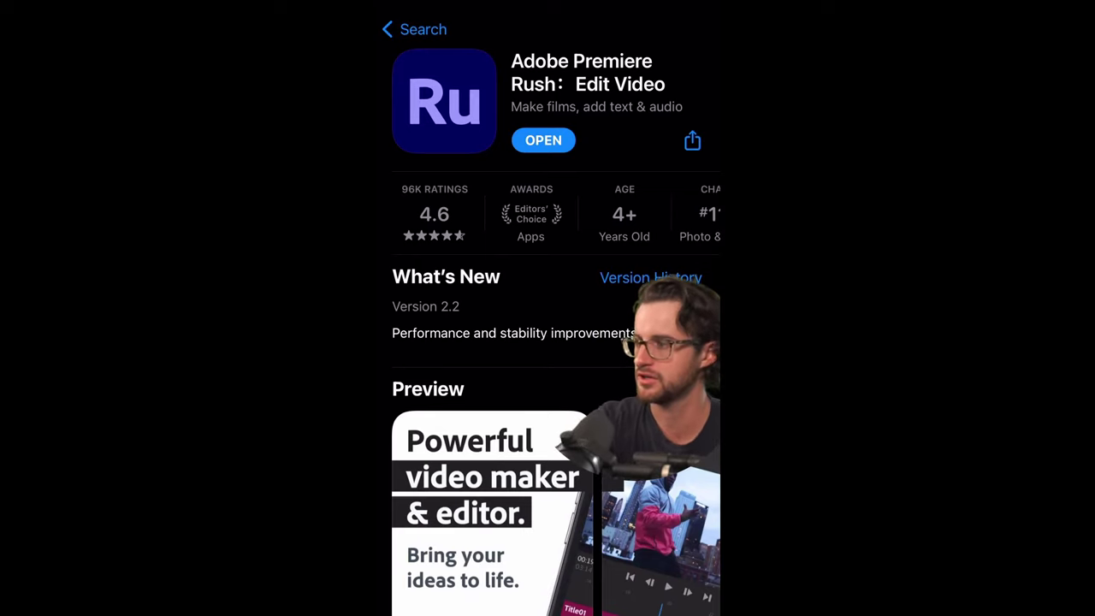
key("XF86AudioLowerVolume")
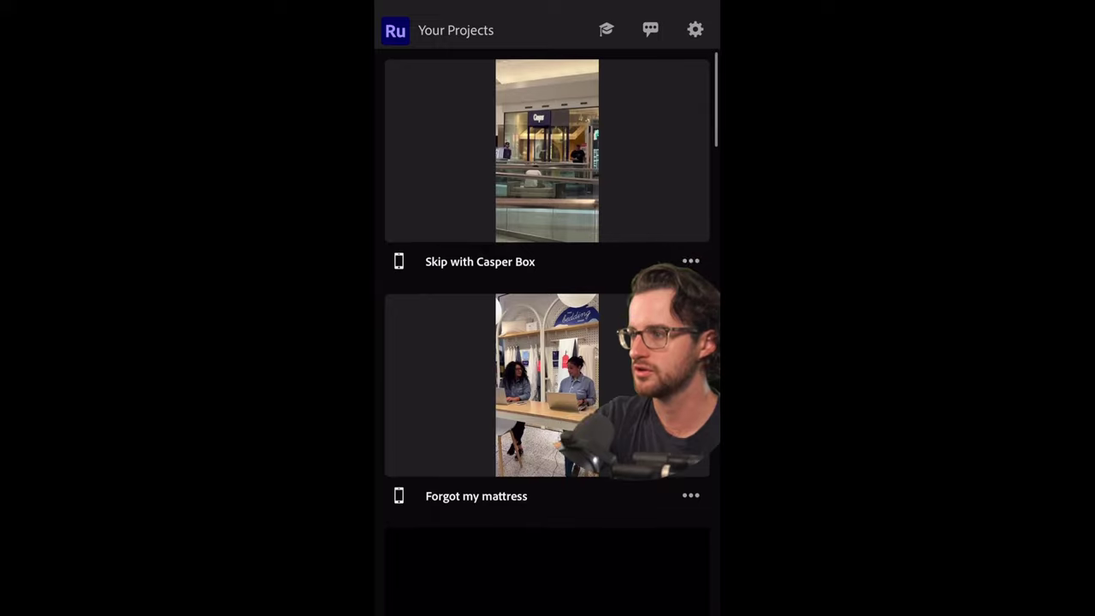
scroll(548, 334, "down", 5)
scroll(547, 334, "up", 5)
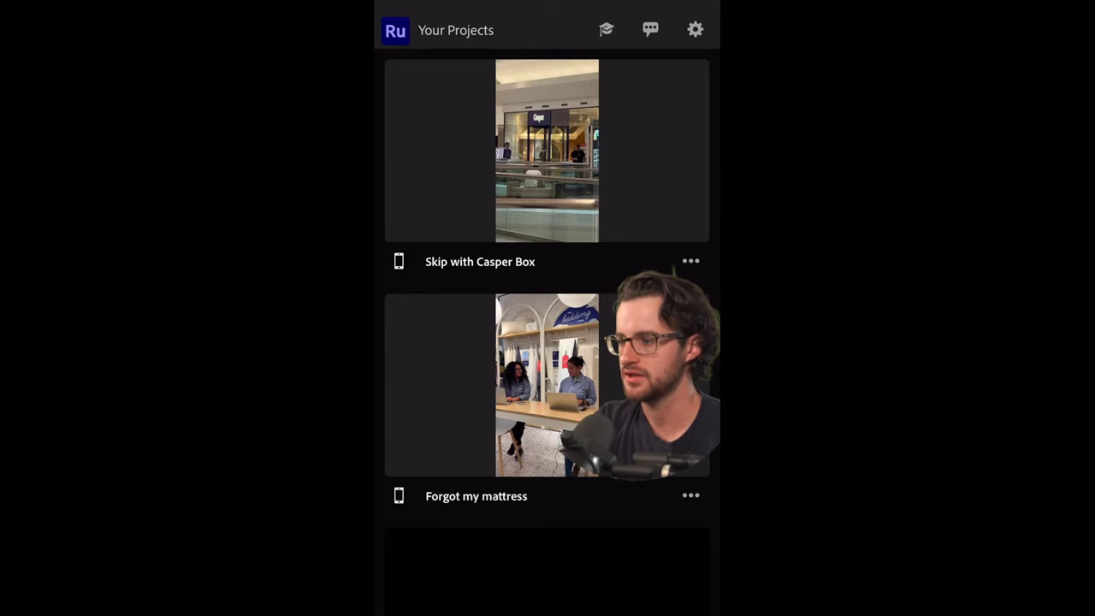
scroll(547, 291, "up", 2)
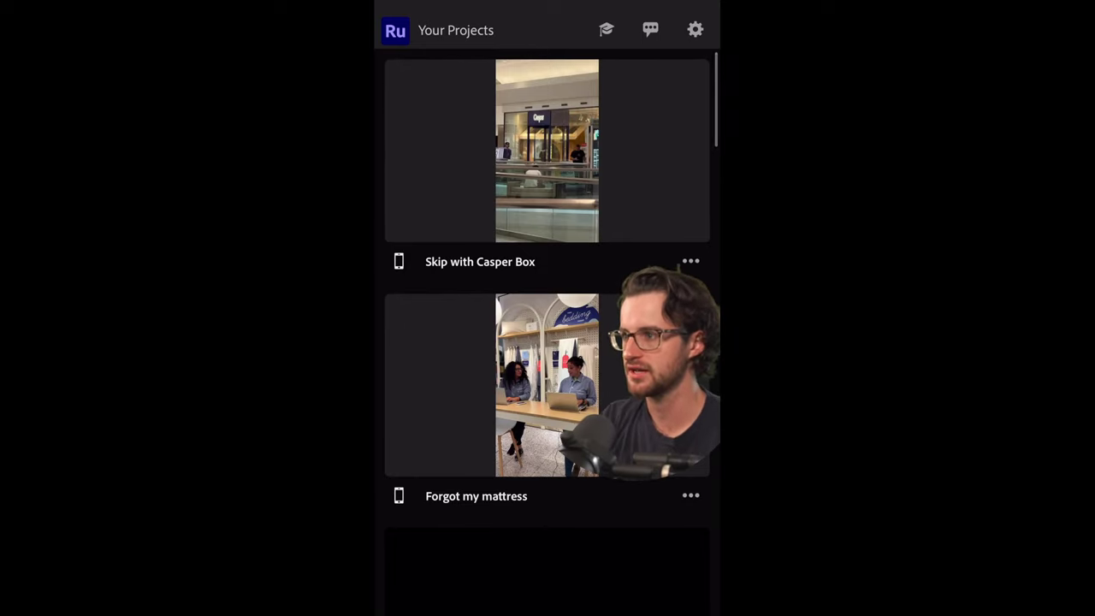
left_click(695, 29)
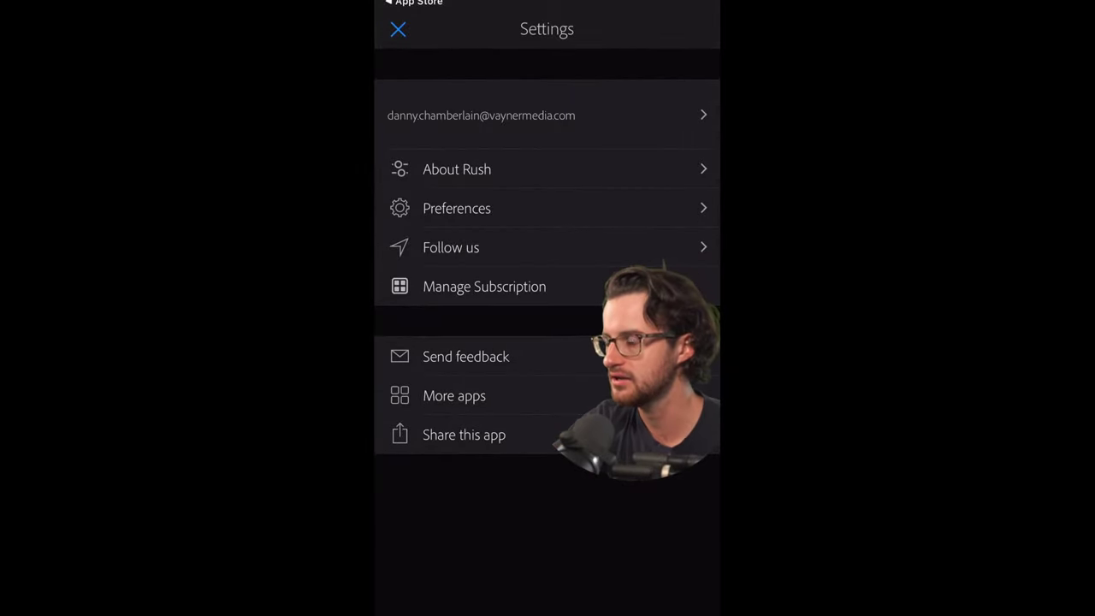
scroll(547, 256, "down", 2)
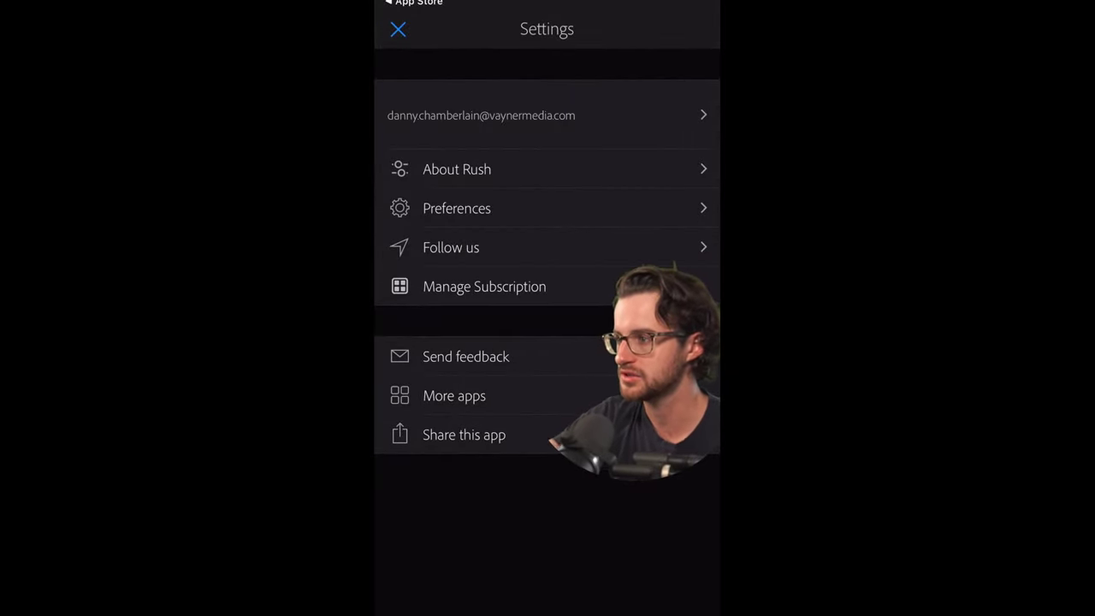
left_click(457, 208)
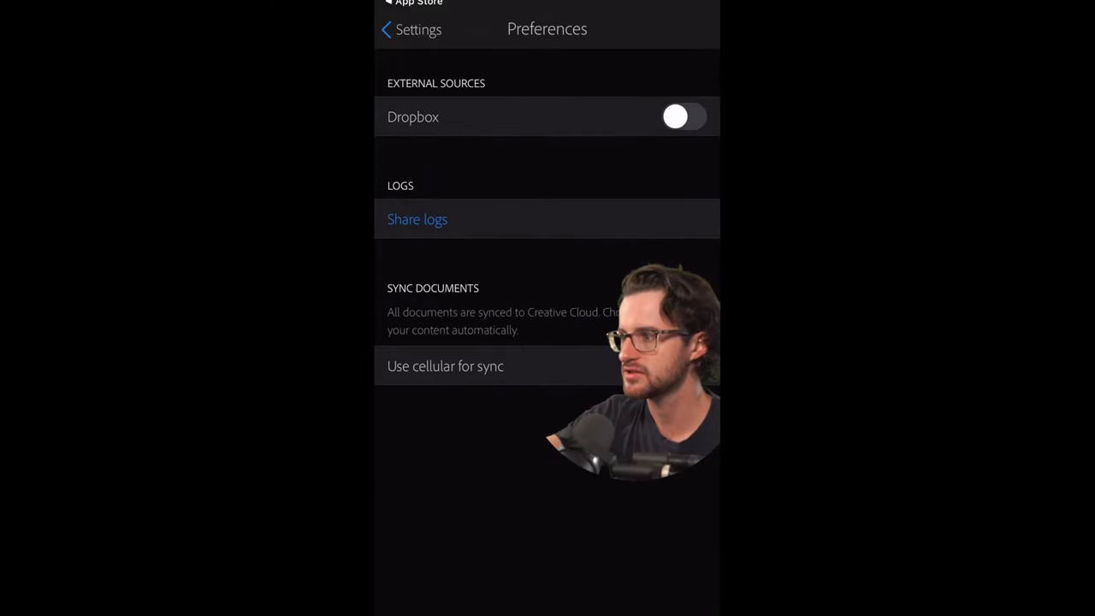
left_click(411, 29)
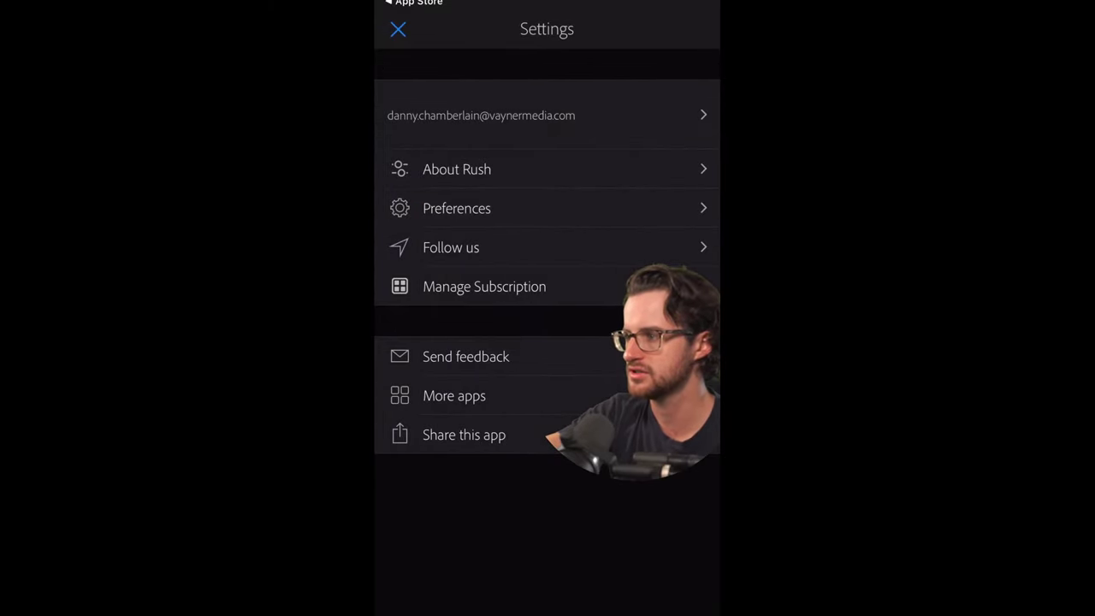
left_click(457, 169)
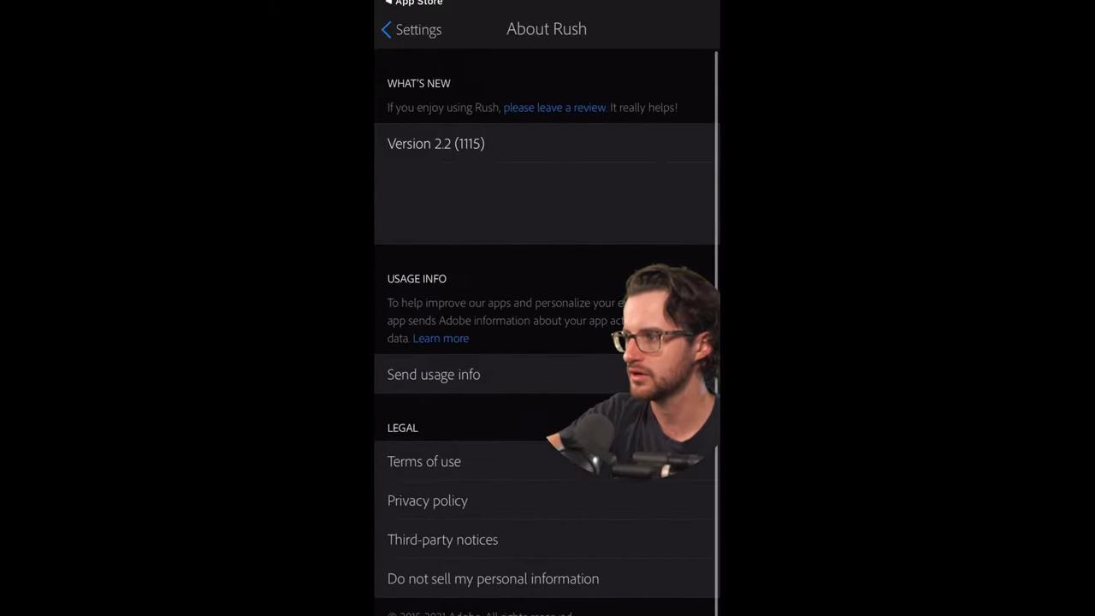
left_click(412, 29)
Step: Leave settings, review the Your Projects list, and start a new project
left_click(398, 29)
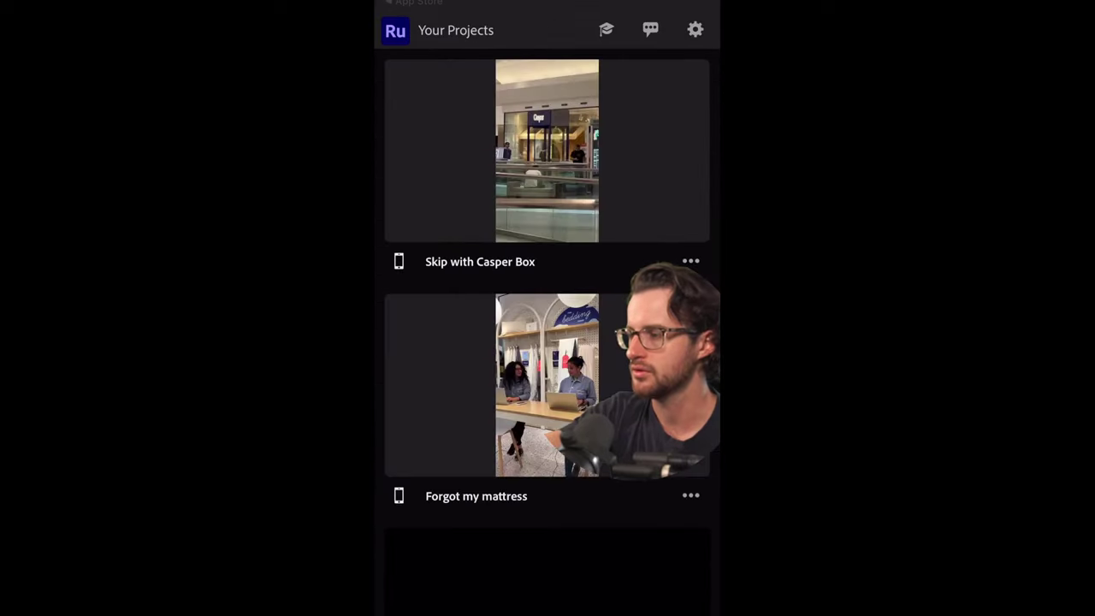
scroll(547, 334, "down", 3)
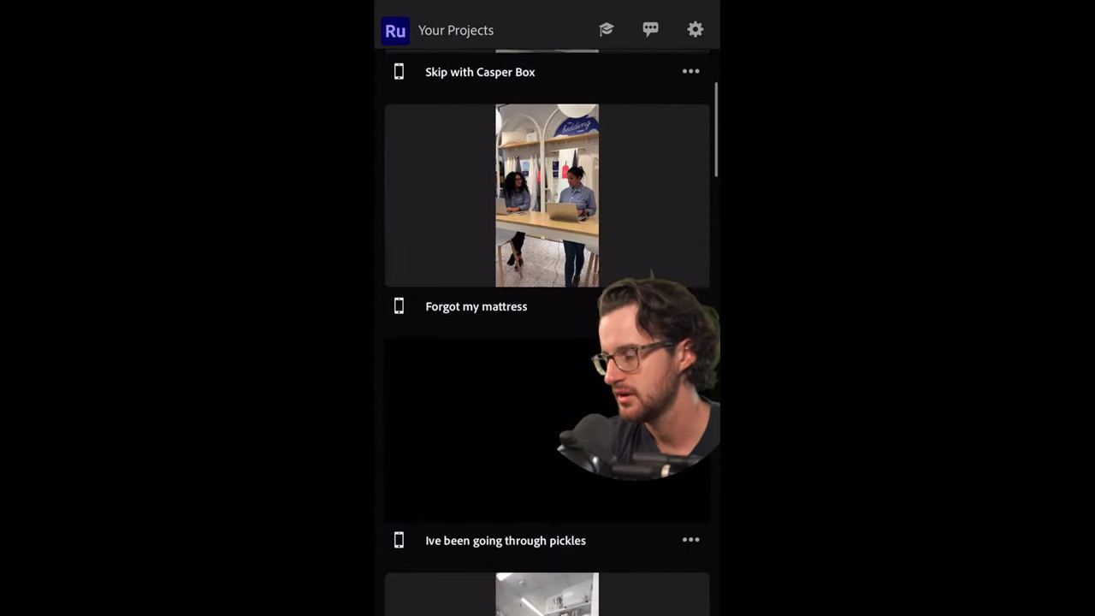
scroll(547, 333, "down", 3)
scroll(548, 333, "down", 3)
scroll(547, 334, "up", 5)
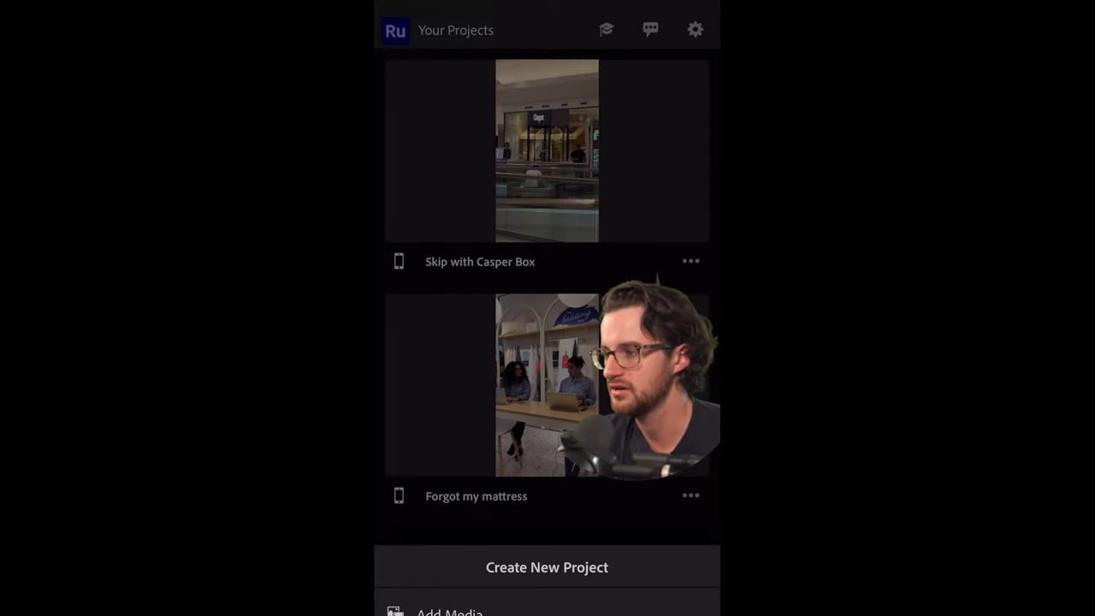
left_click(546, 567)
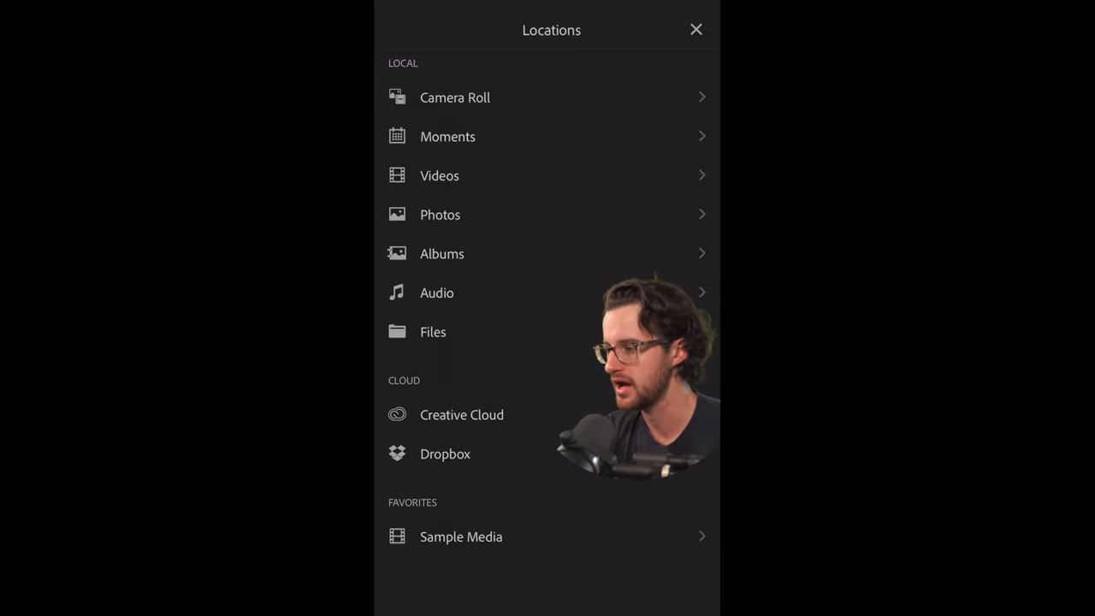
Step: Open Camera Roll and scroll its video thumbnails to find the mall clips
left_click(455, 97)
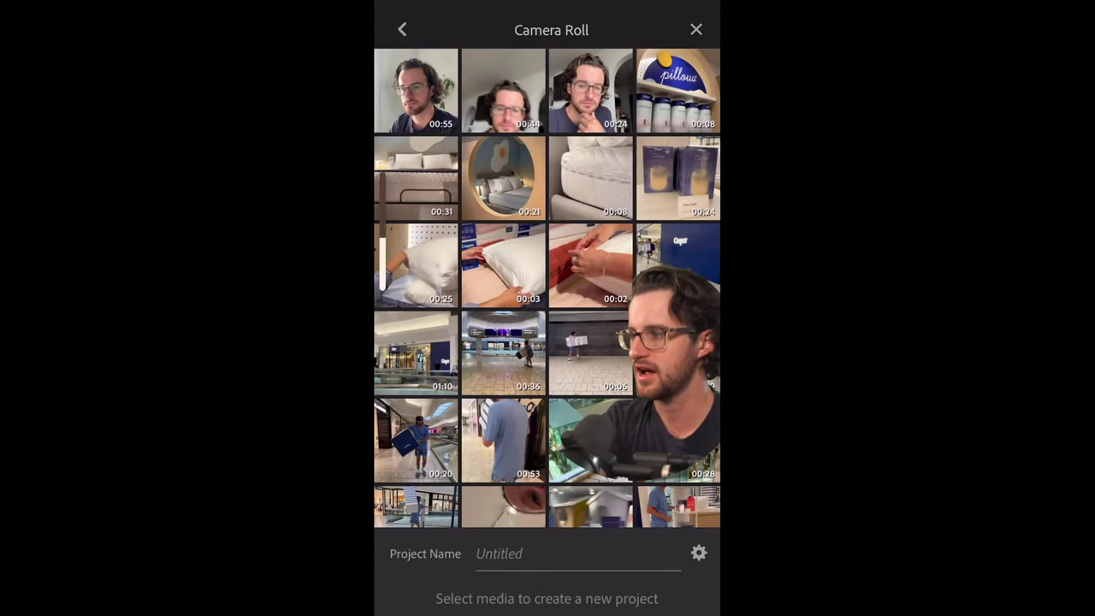
scroll(548, 288, "down", 2)
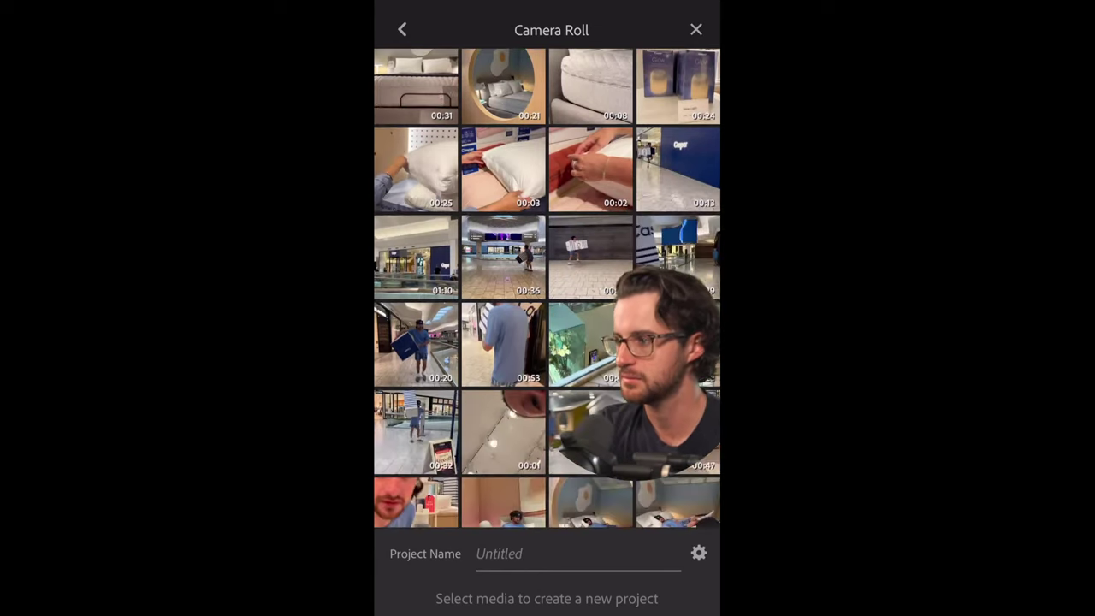
scroll(548, 287, "up", 1)
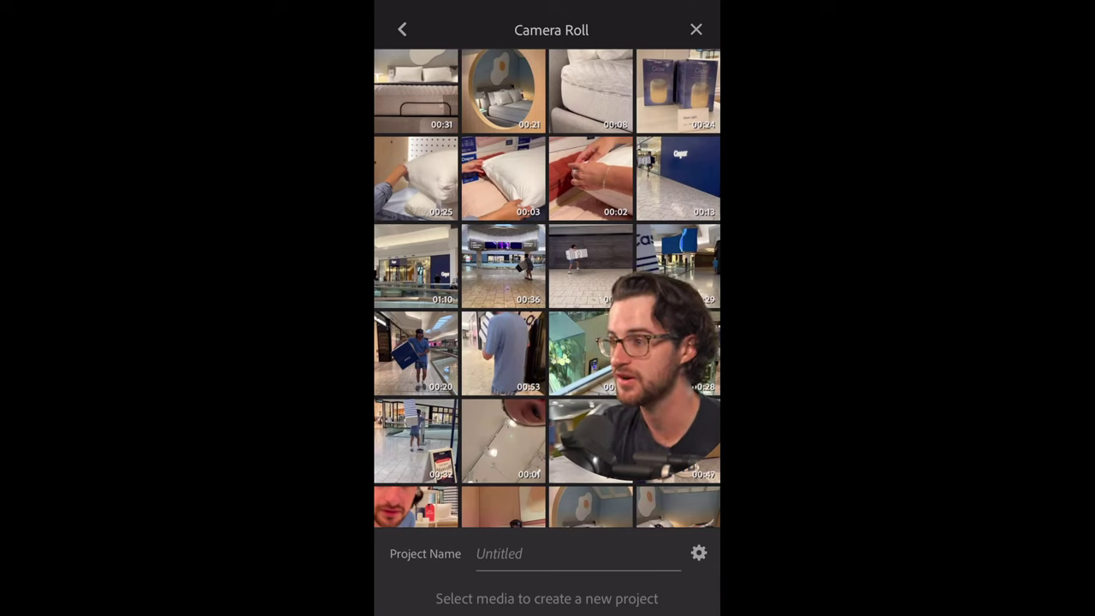
Step: Select the 01:10, 00:13, 00:36 and neighbouring mall clips as clips 1–4
left_click(416, 266)
left_click(678, 178)
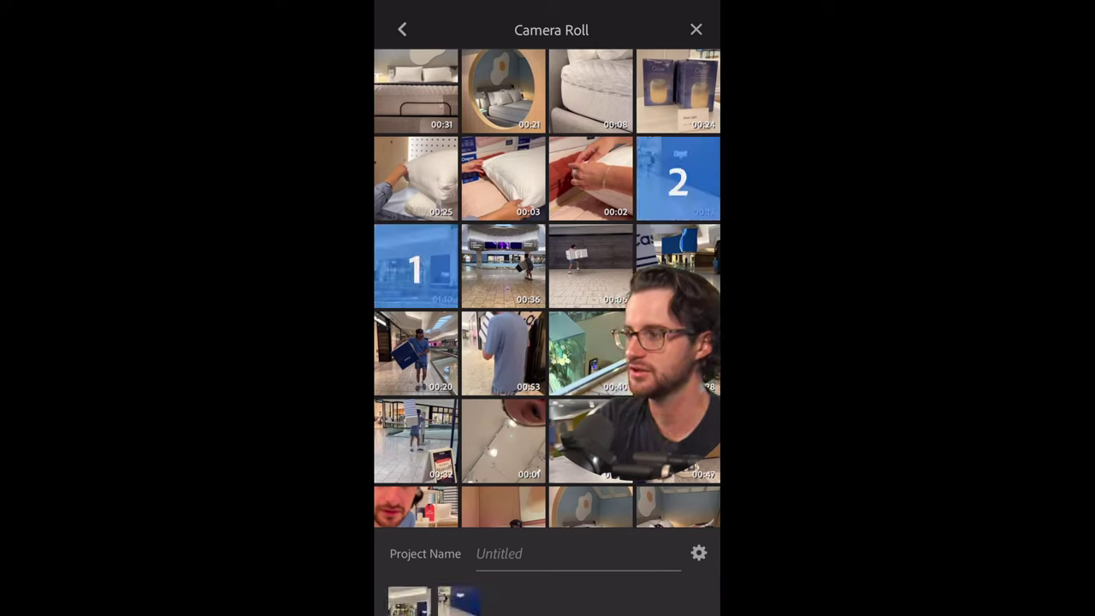
left_click(503, 266)
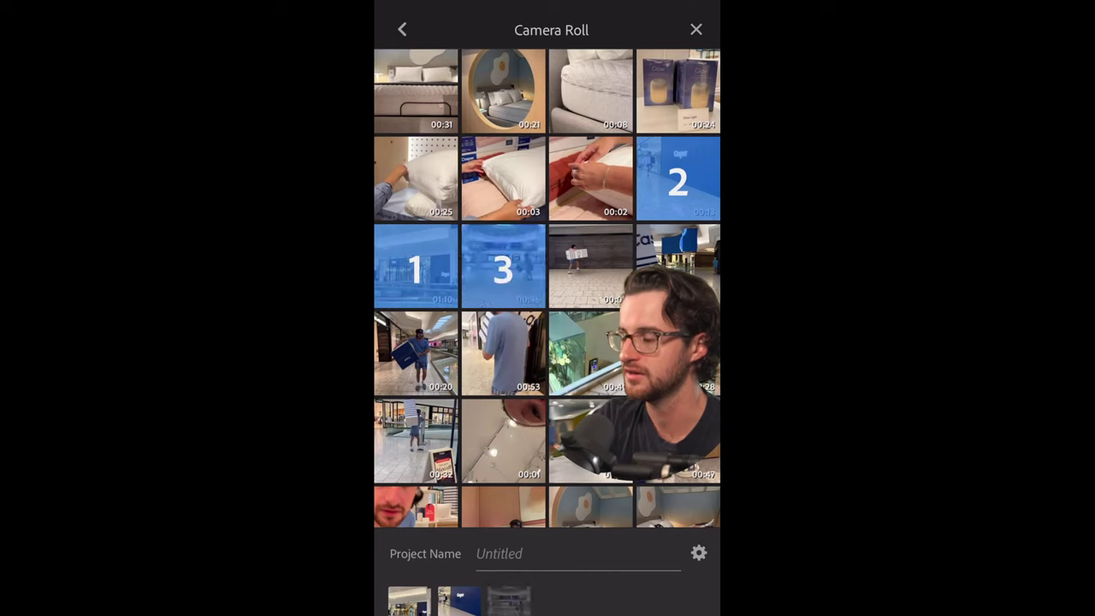
left_click(591, 266)
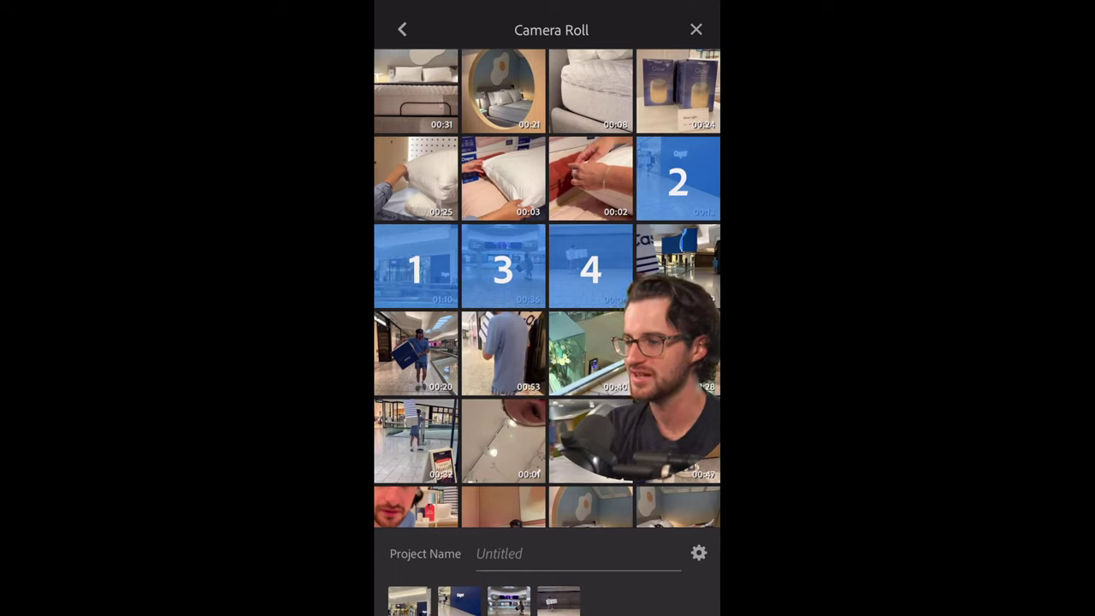
Step: Enter a project name beginning 'Skip to my L' with version number 1
left_click(578, 554)
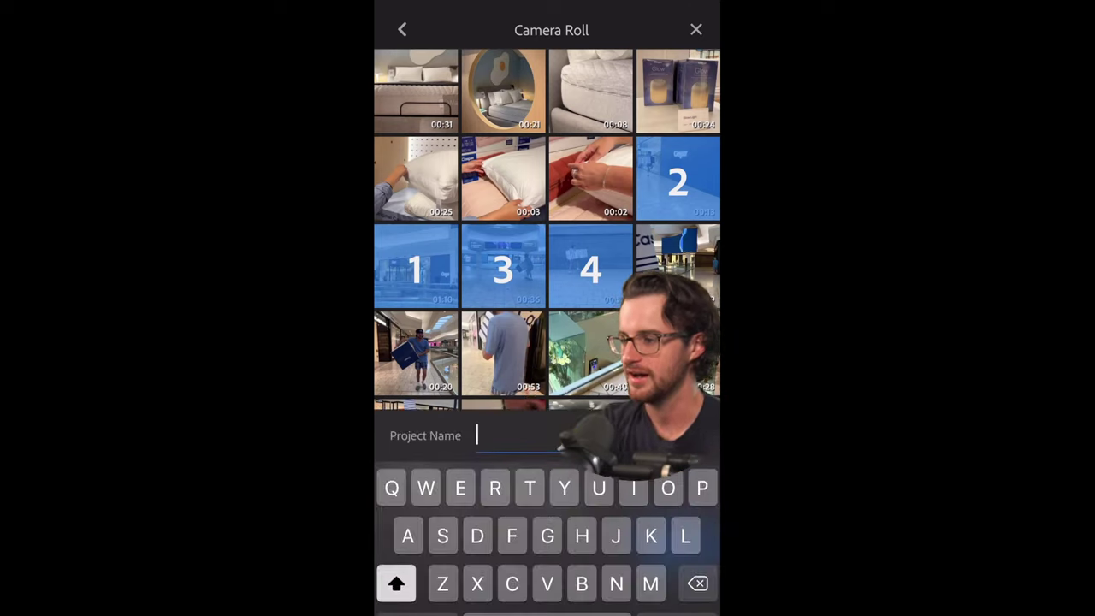
type("Ski")
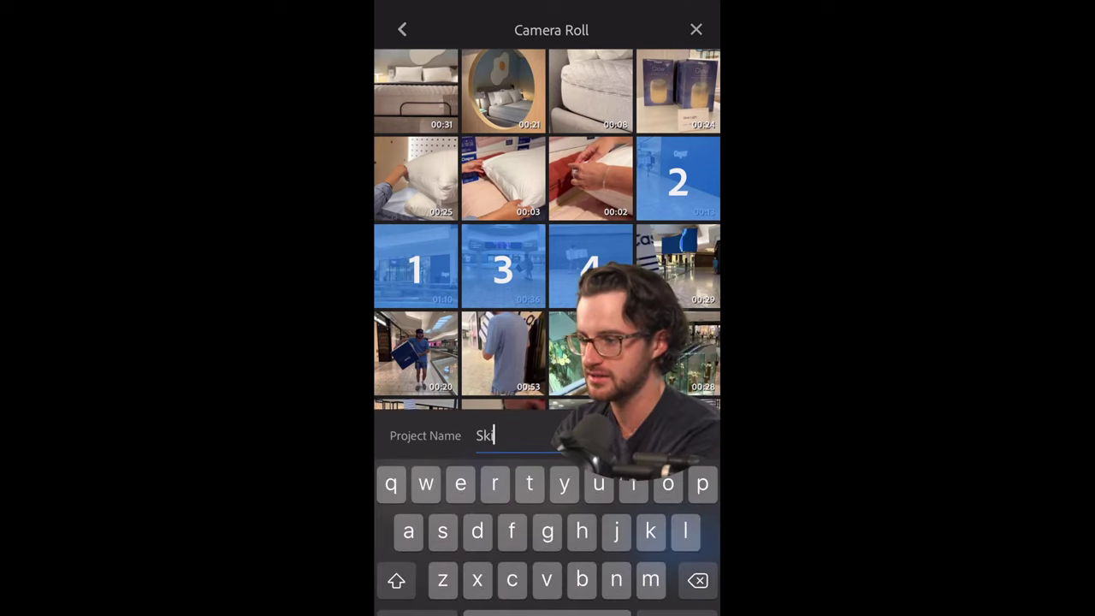
type("p to m")
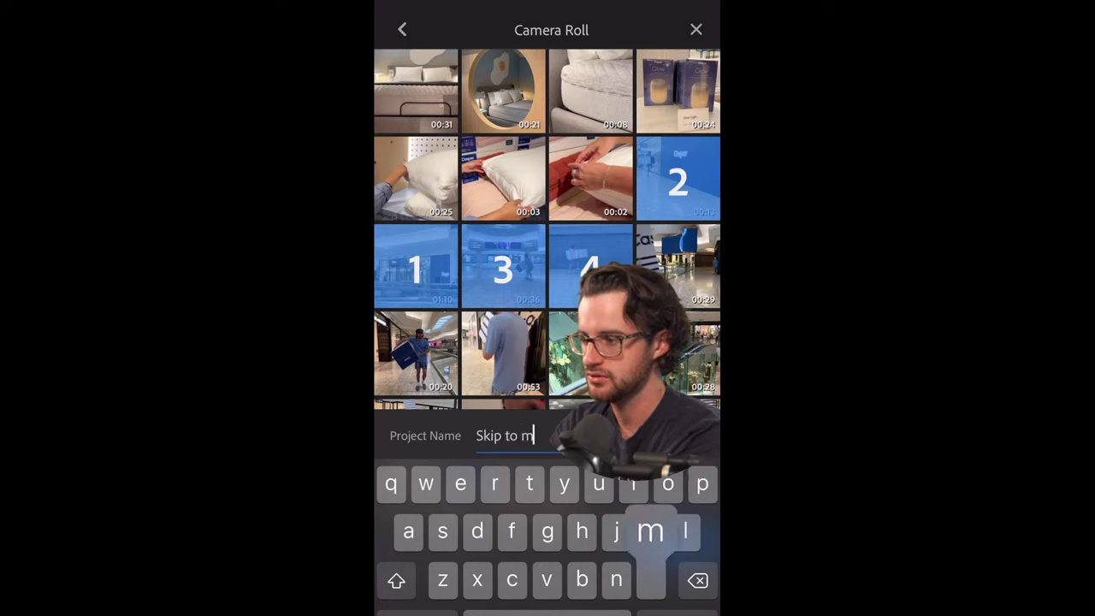
type("y L")
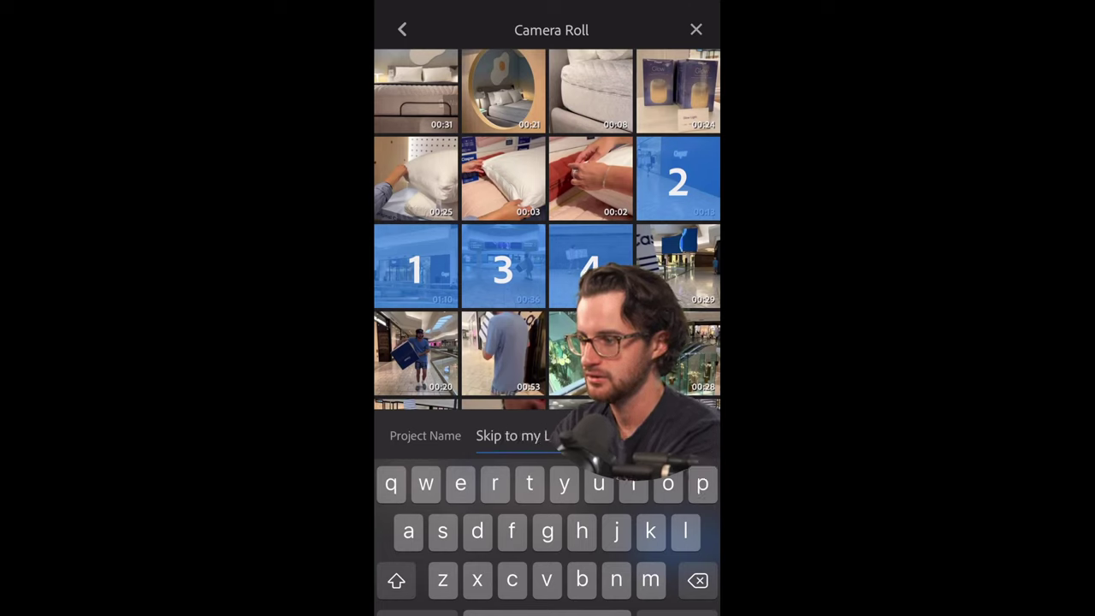
left_click(416, 612)
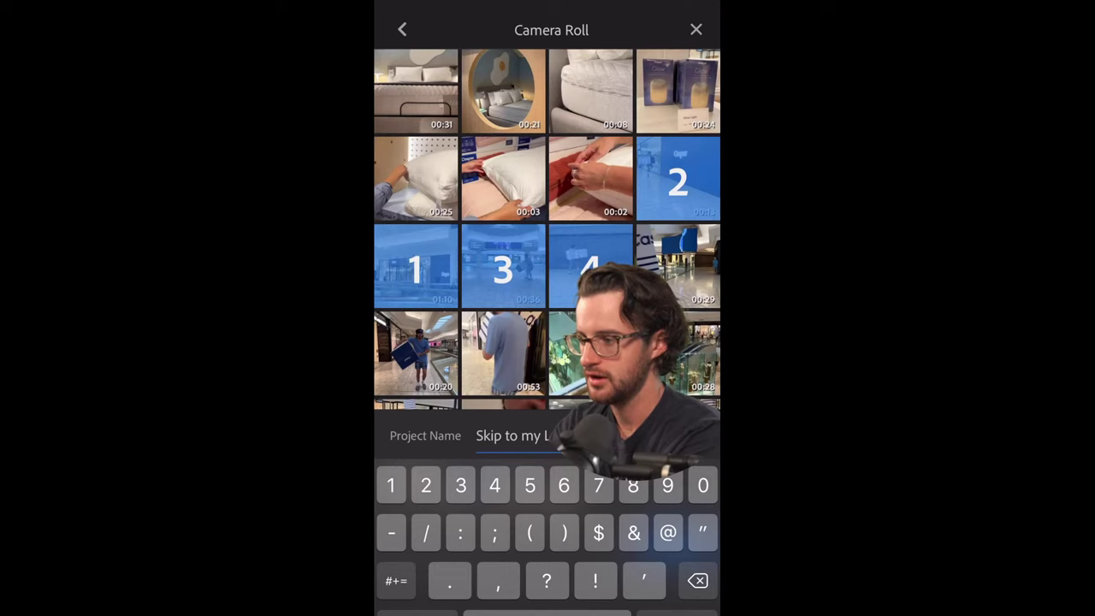
left_click(396, 582)
left_click(417, 613)
left_click(417, 613)
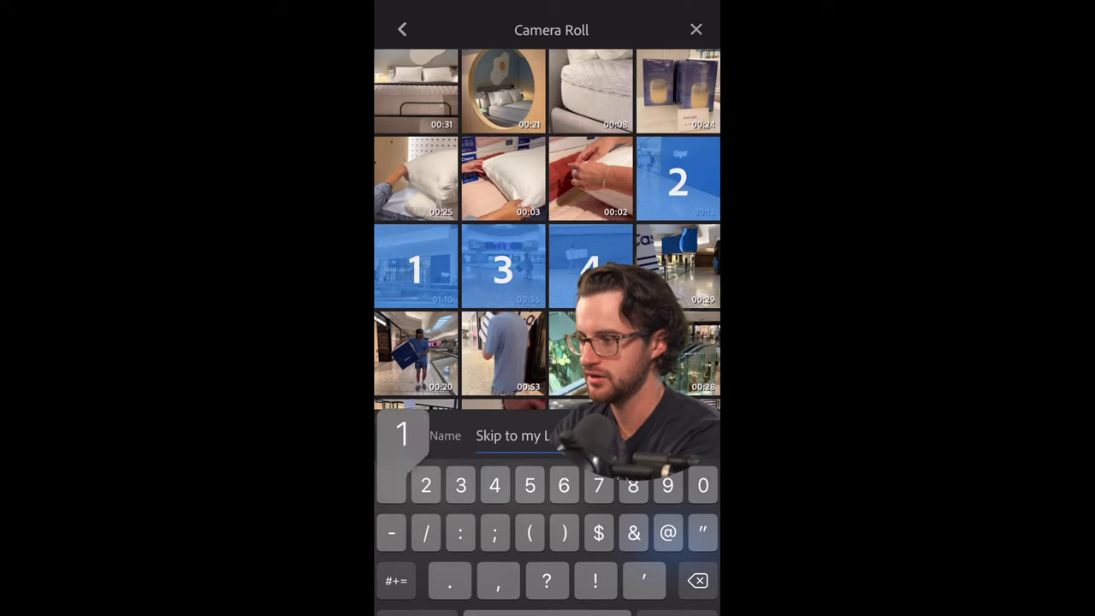
type("1")
Step: Remove spaces and capitalise to get 'SkipToMyLou_v1', then deselect the fifth clip
left_click(543, 436)
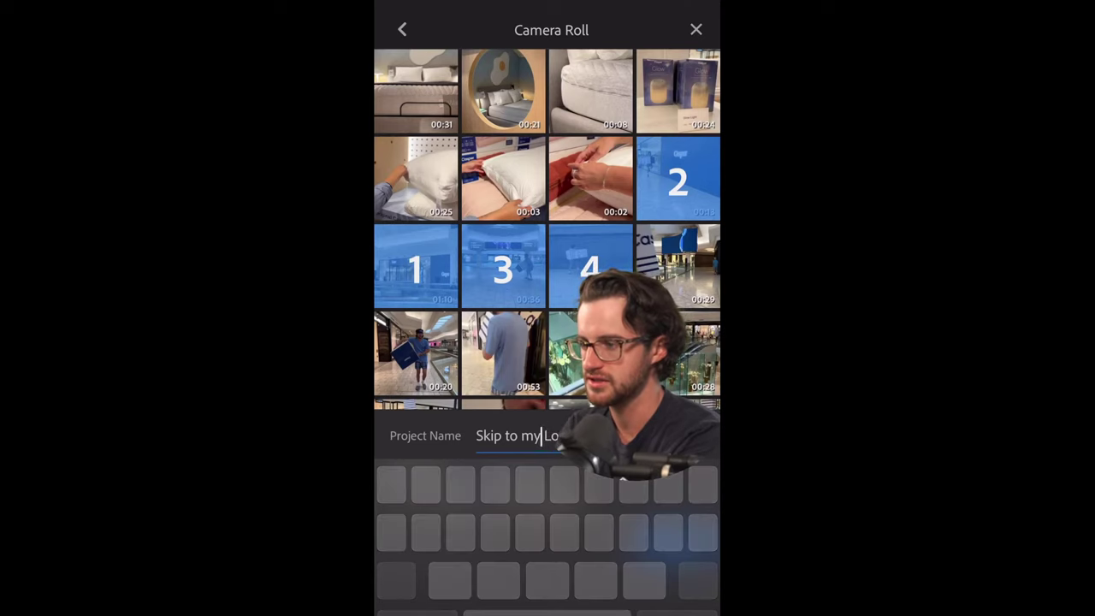
left_click(523, 436)
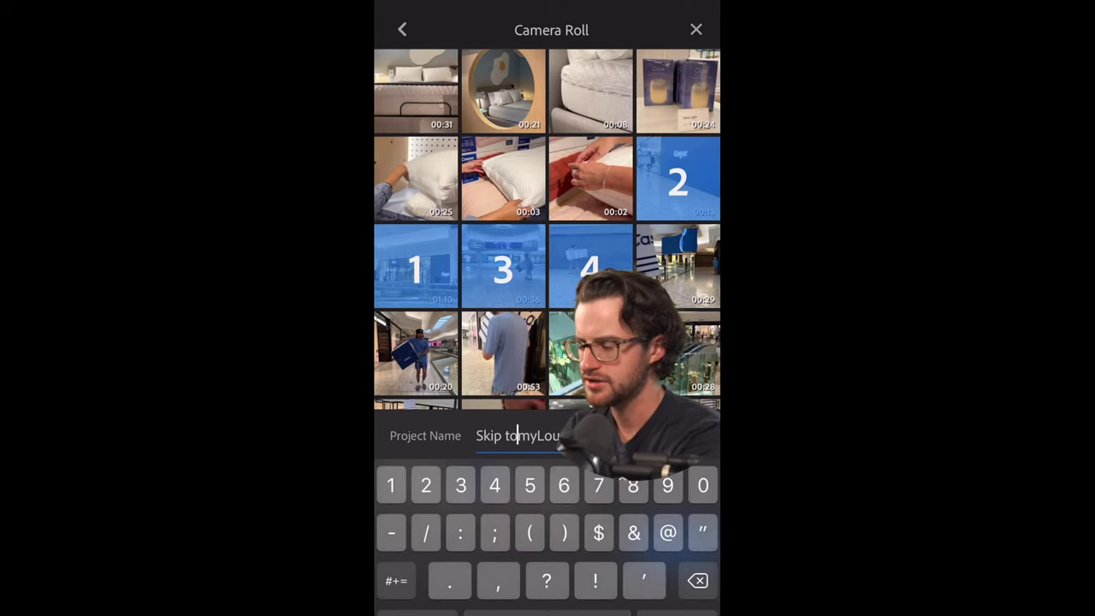
left_click(504, 436)
key("BackSpace")
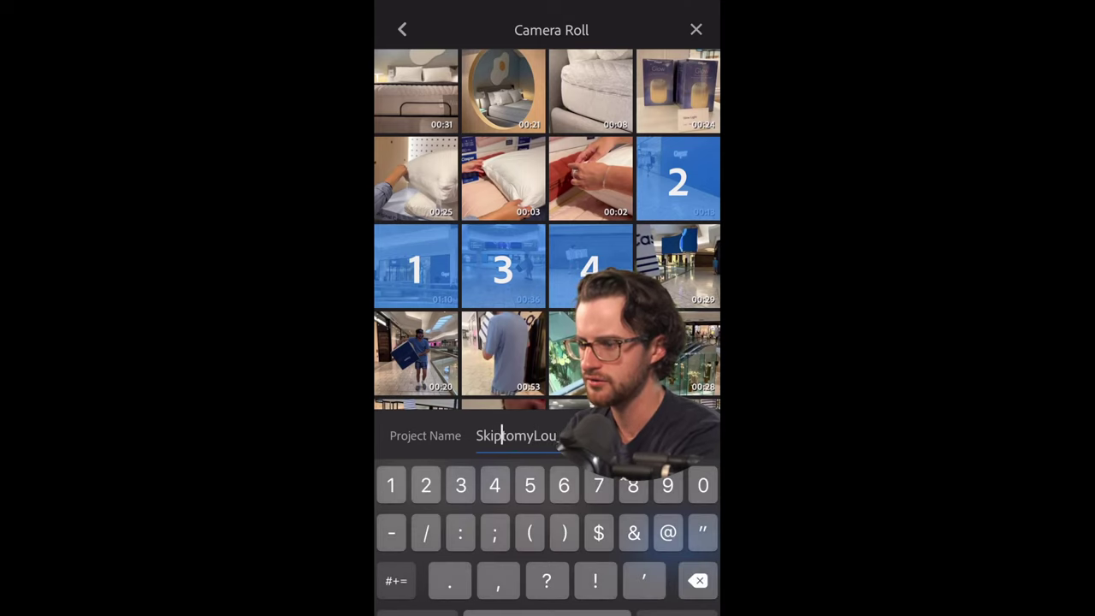
left_click(508, 436)
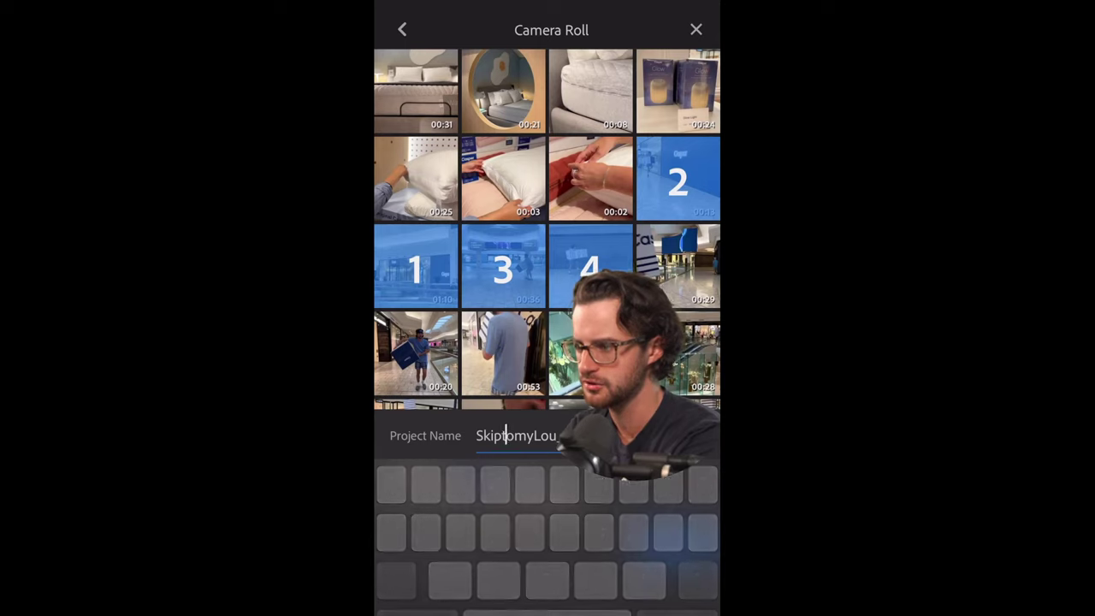
key("BackSpace")
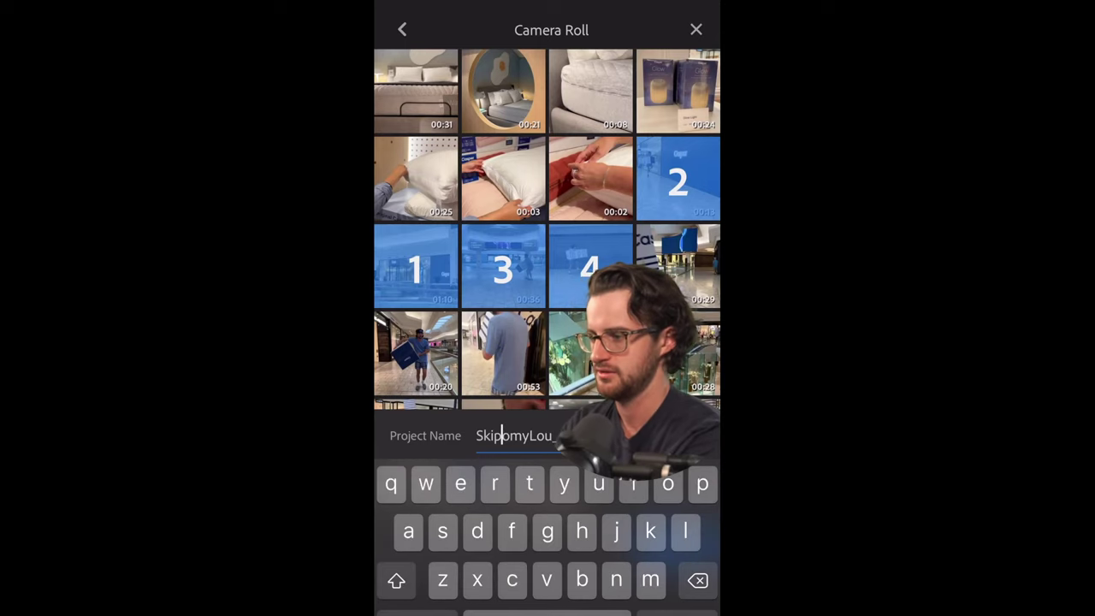
type("T")
left_click(526, 436)
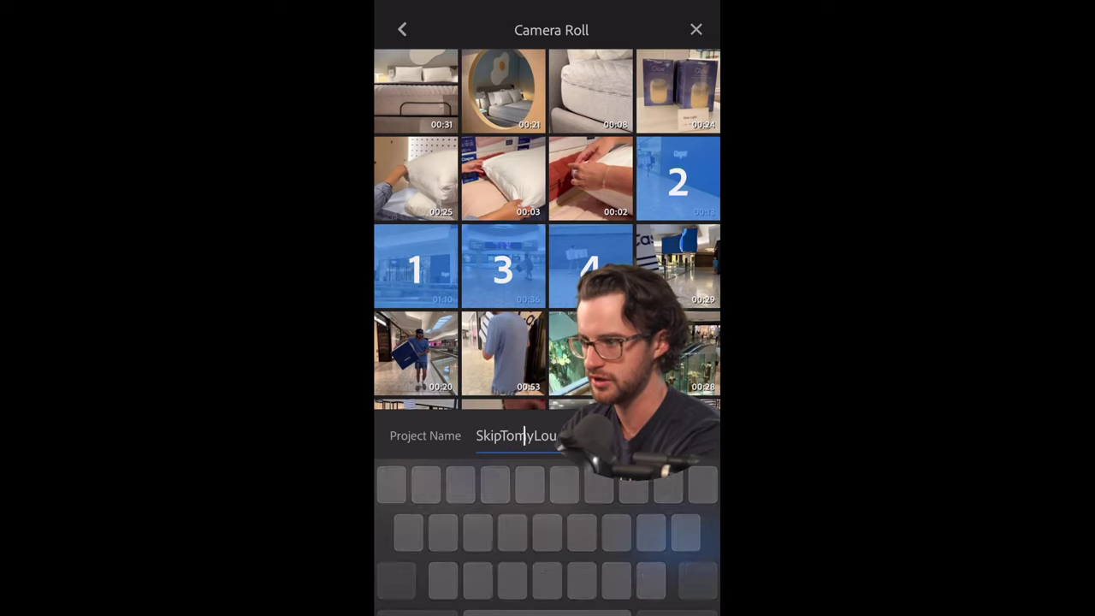
type("M")
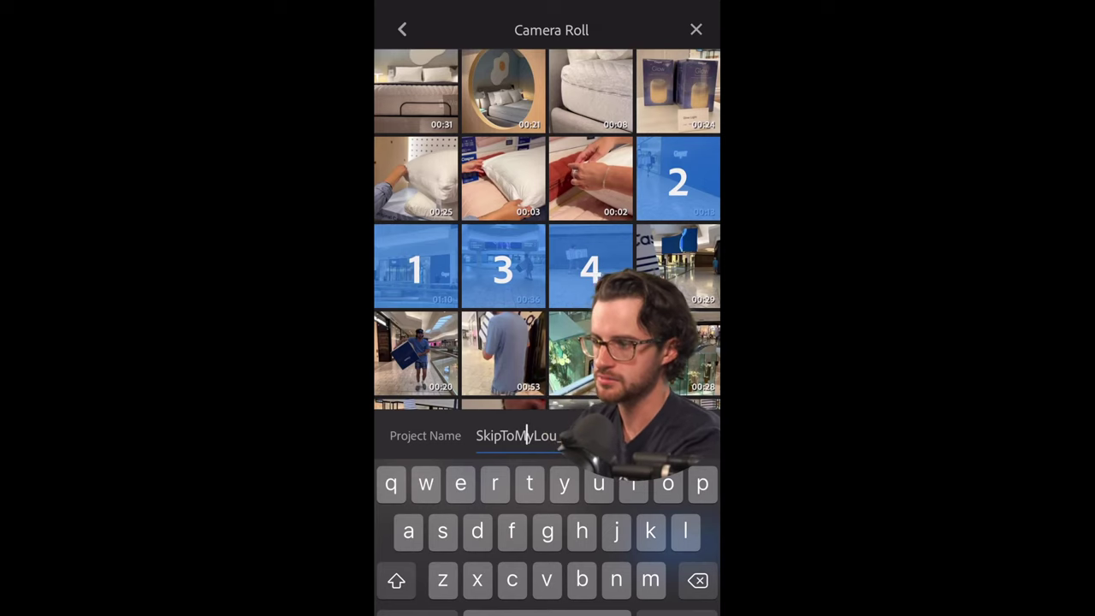
key("Return")
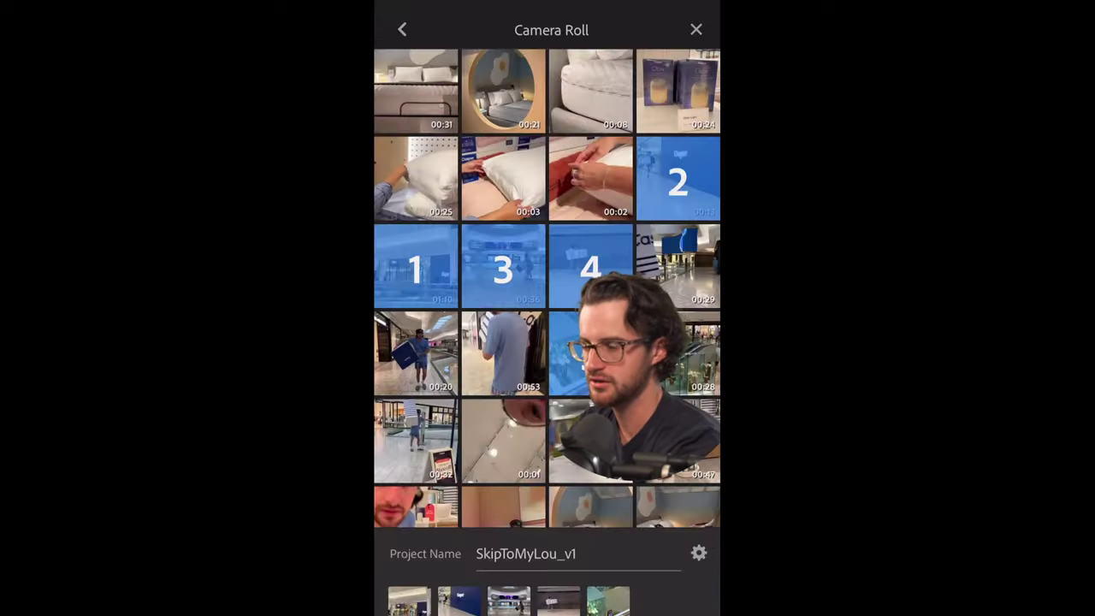
left_click(591, 352)
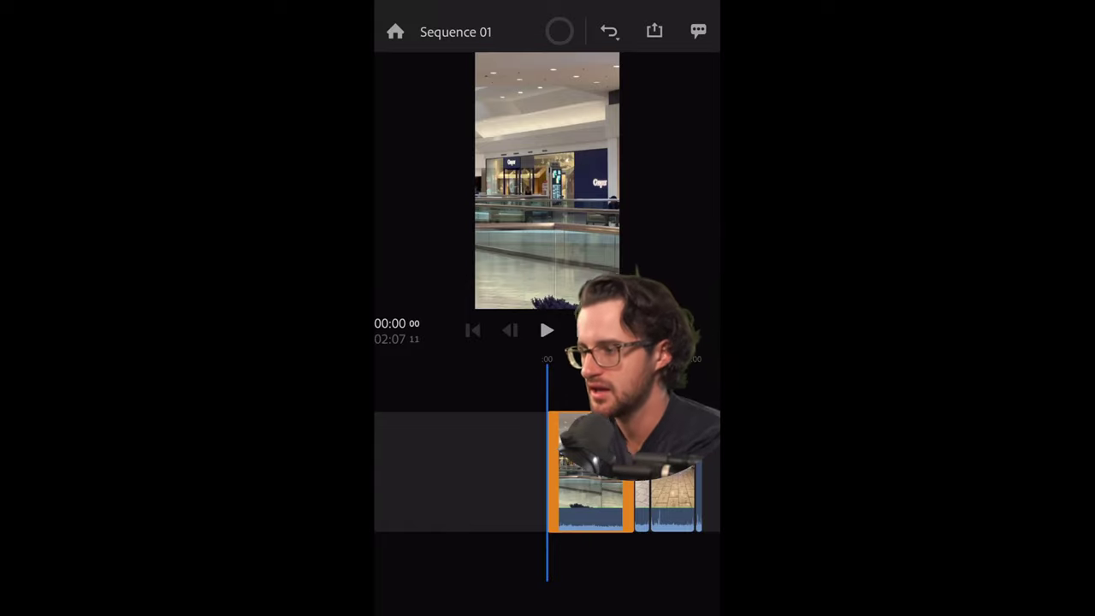
Step: Scrub the Sequence 01 timeline ahead to 00:37 in the first clip
left_click_drag(616, 471, 496, 471)
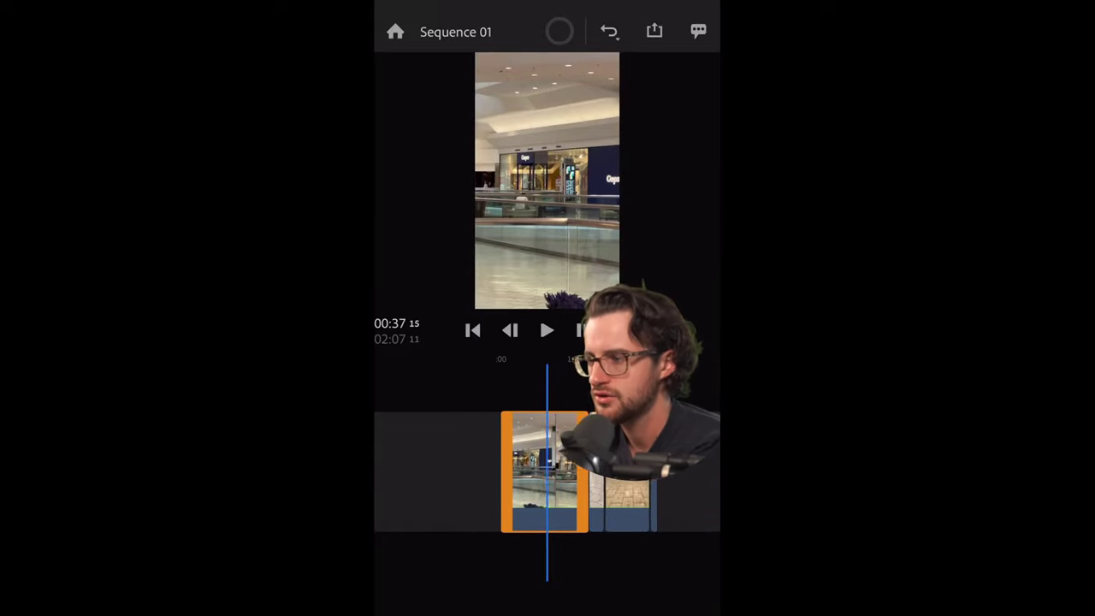
scroll(548, 471, "up", 3)
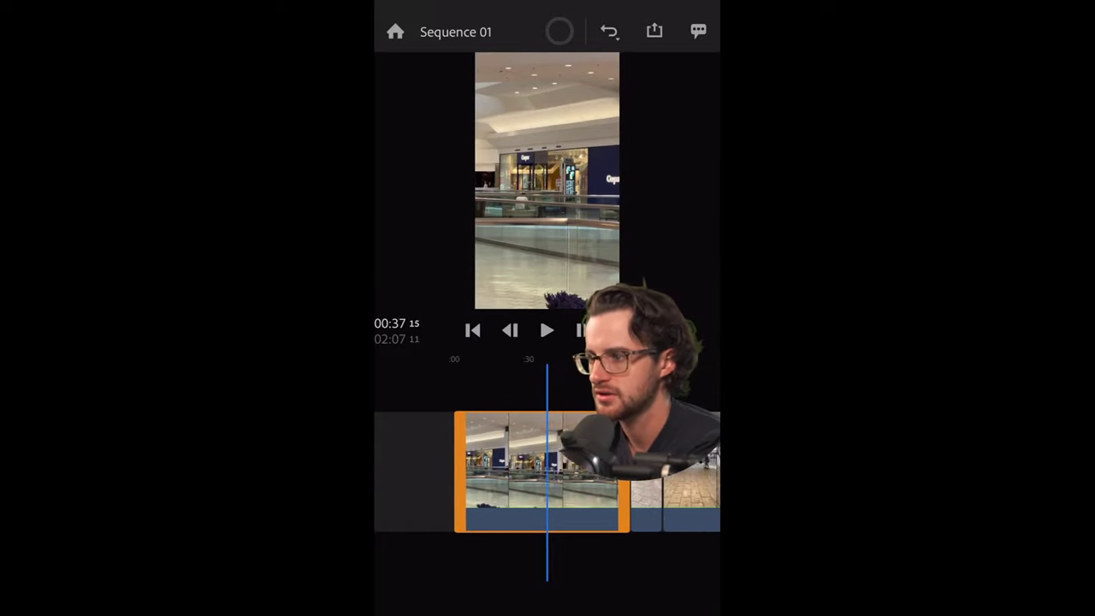
left_click_drag(633, 470, 505, 470)
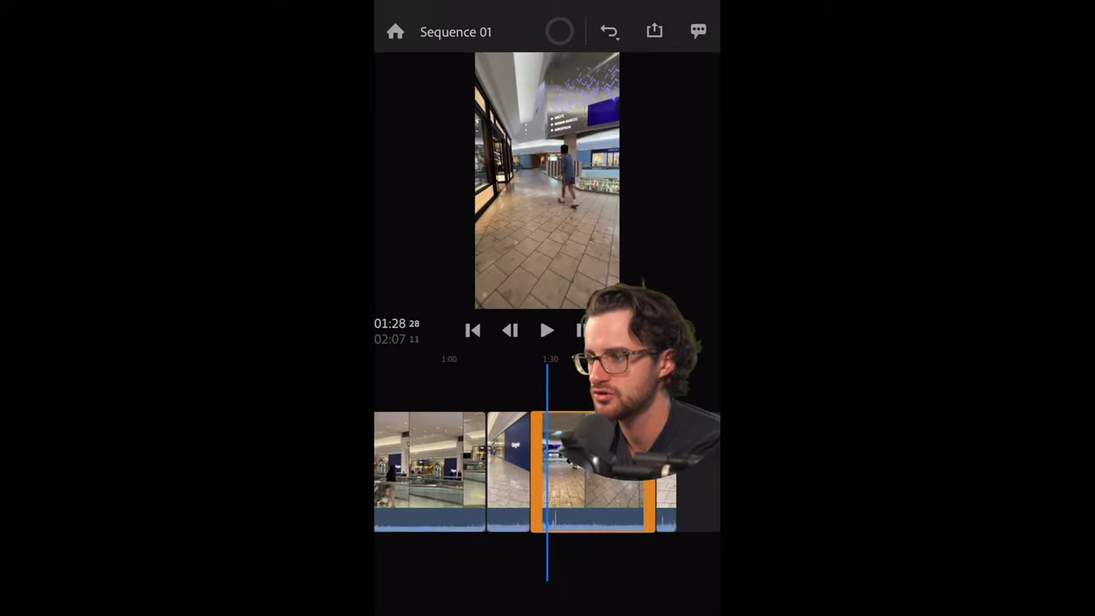
left_click_drag(633, 470, 463, 470)
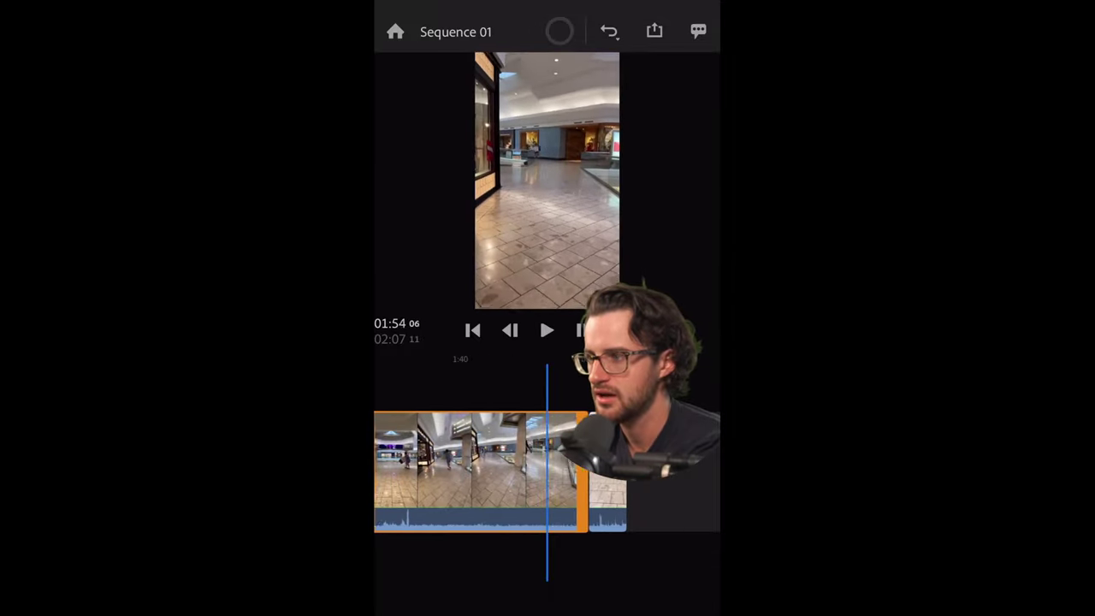
mouse_move(633, 471)
left_mouse_down()
mouse_move(496, 470)
mouse_move(541, 471)
left_mouse_up()
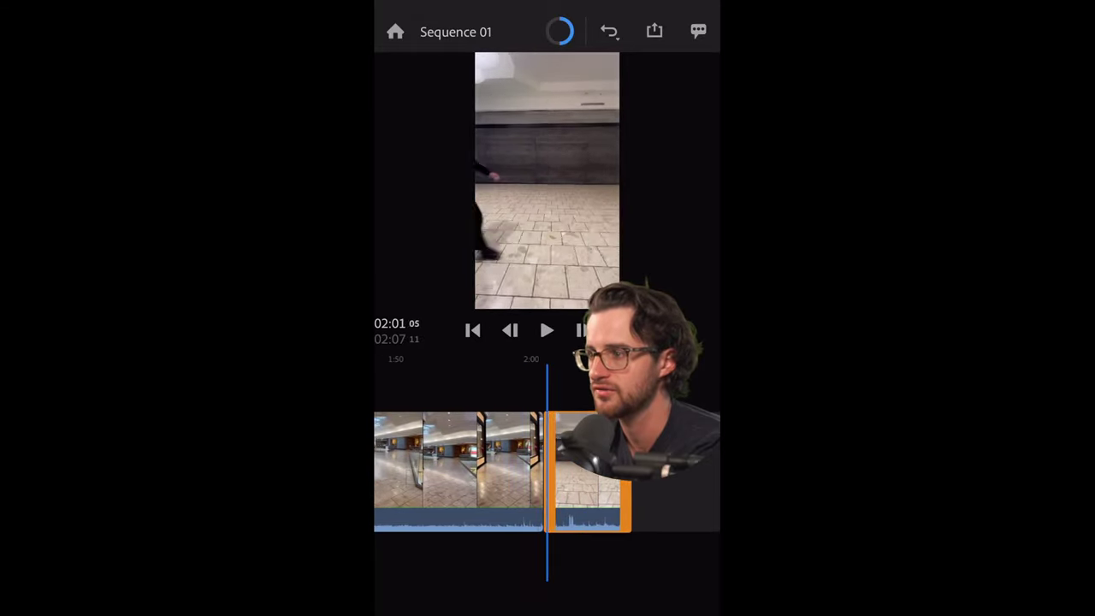
left_click_drag(445, 471, 668, 471)
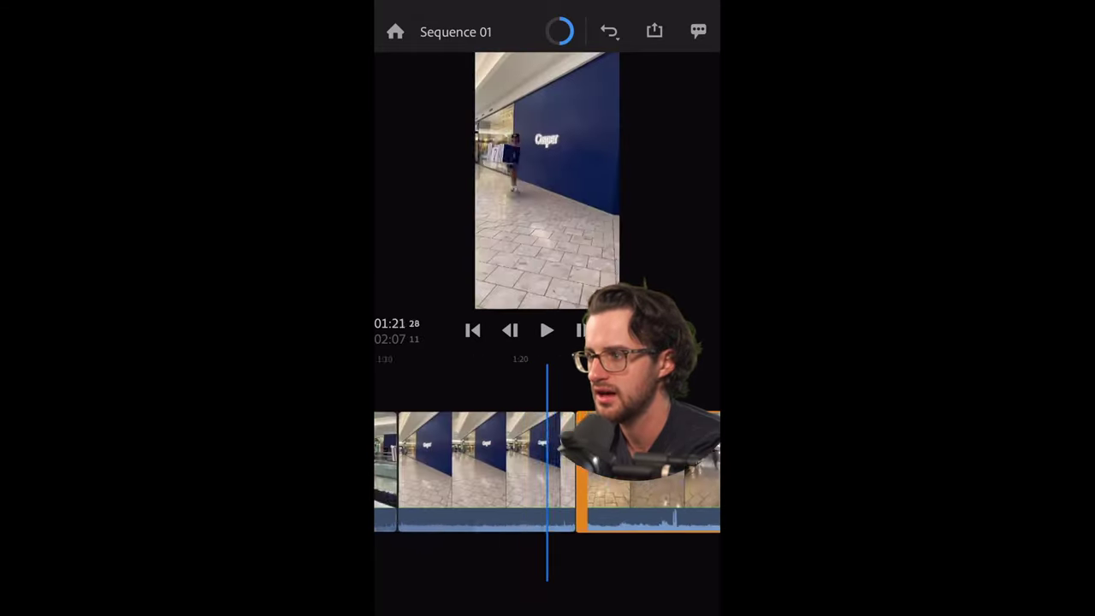
left_click_drag(462, 471, 578, 471)
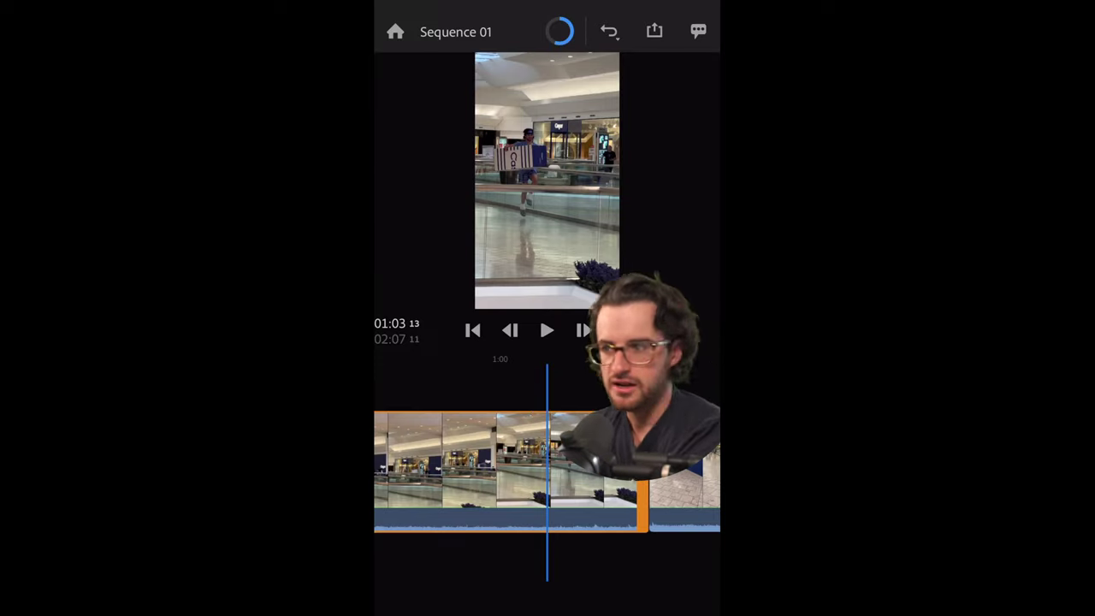
Step: Swipe the timeline back and forth to park the playhead at 00:47 in the first clip
scroll(548, 471, "left", 15)
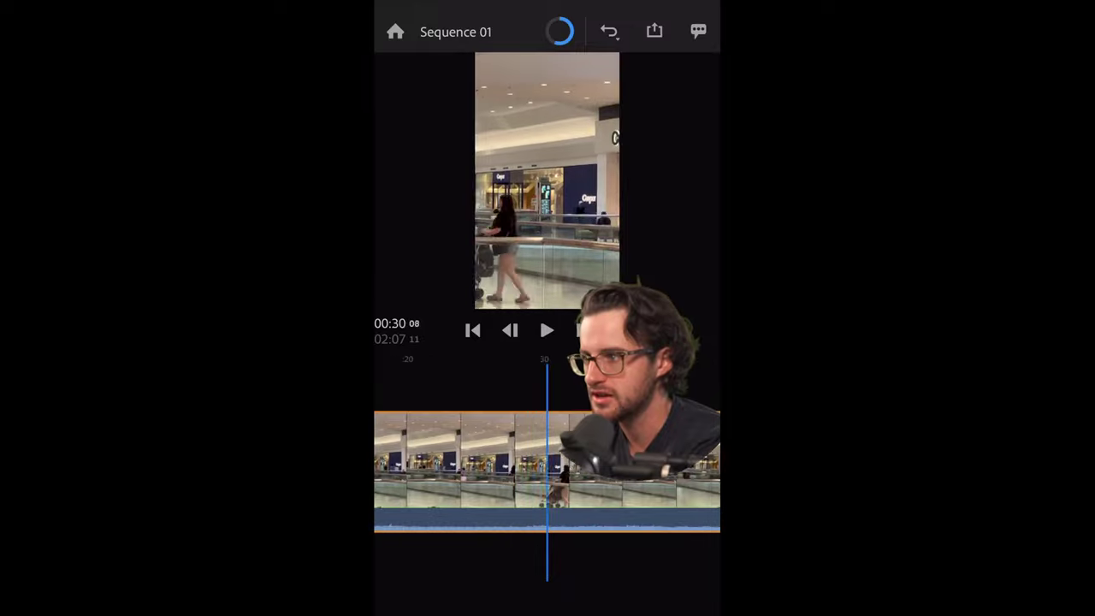
scroll(547, 470, "left", 10)
scroll(548, 470, "left", 2)
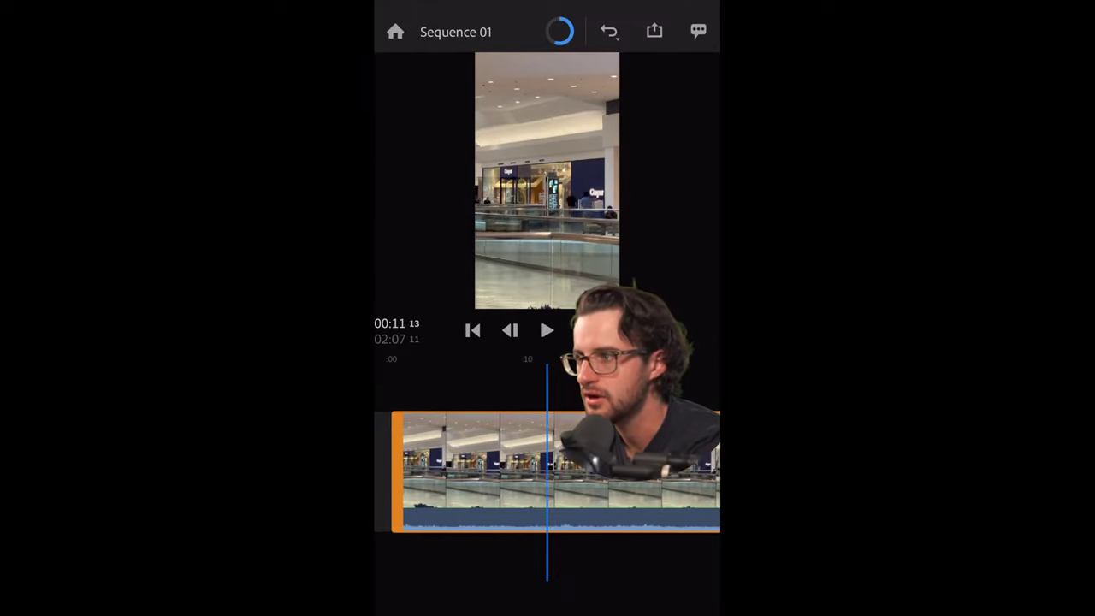
scroll(548, 470, "right", 1)
scroll(548, 470, "right", 4)
scroll(548, 471, "right", 4)
scroll(548, 470, "right", 2)
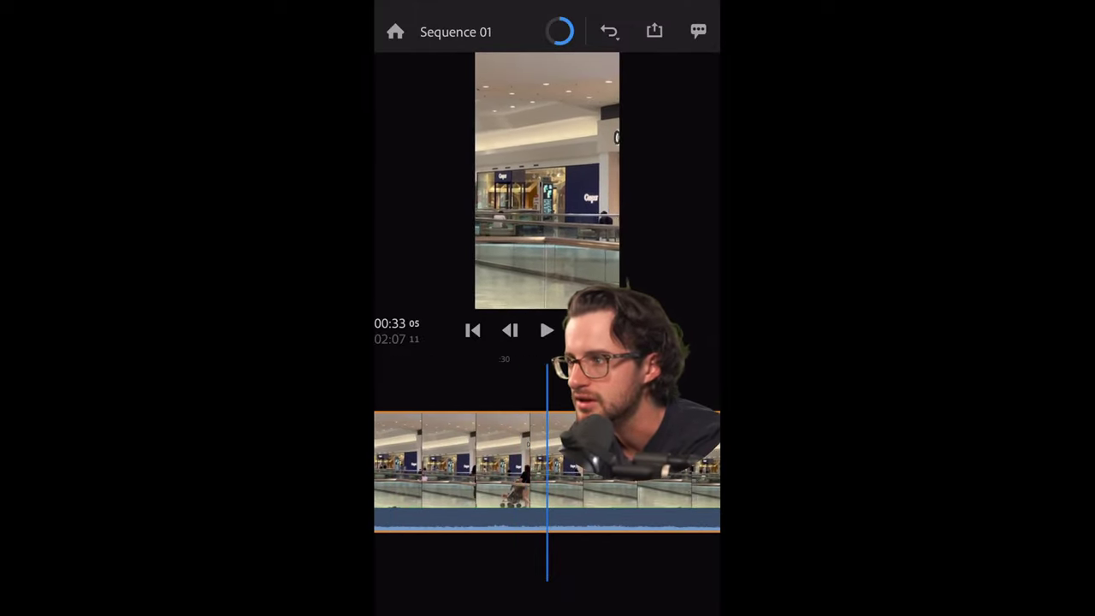
scroll(548, 471, "right", 4)
scroll(547, 471, "right", 1)
scroll(548, 471, "right", 1)
scroll(548, 470, "right", 1)
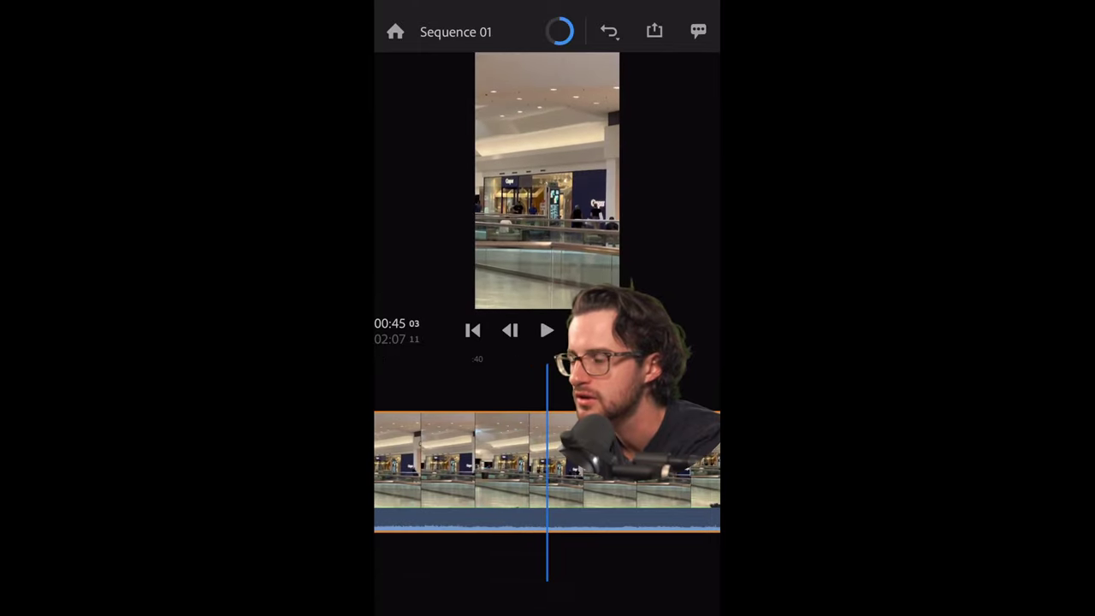
scroll(548, 470, "right", 1)
scroll(547, 471, "right", 1)
scroll(548, 470, "right", 1)
scroll(548, 470, "right", 1)
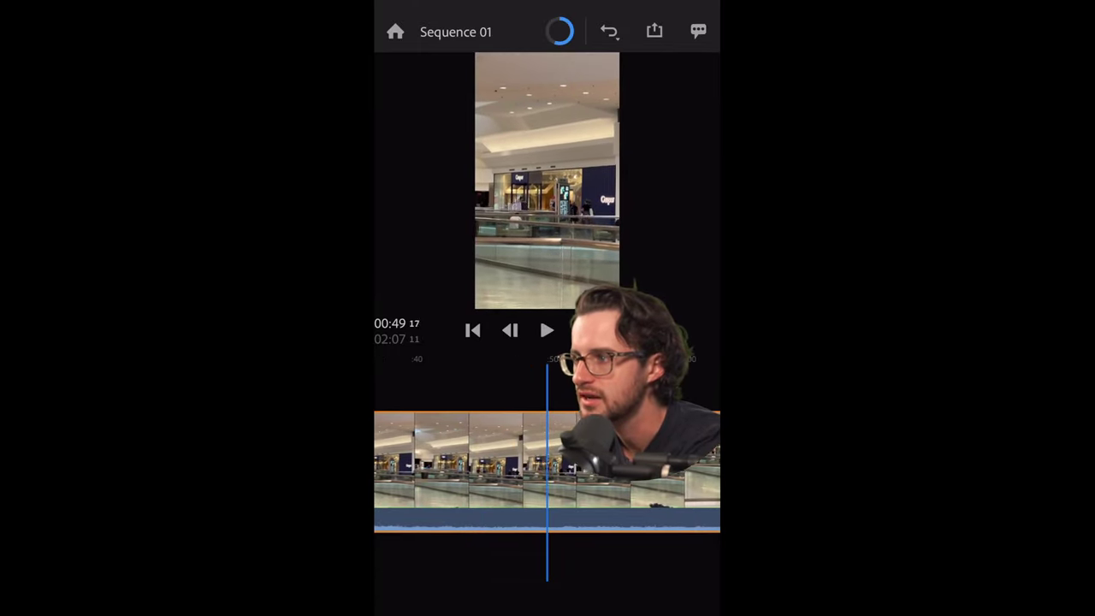
scroll(548, 471, "left", 2)
scroll(548, 471, "left", 1)
scroll(547, 471, "right", 1)
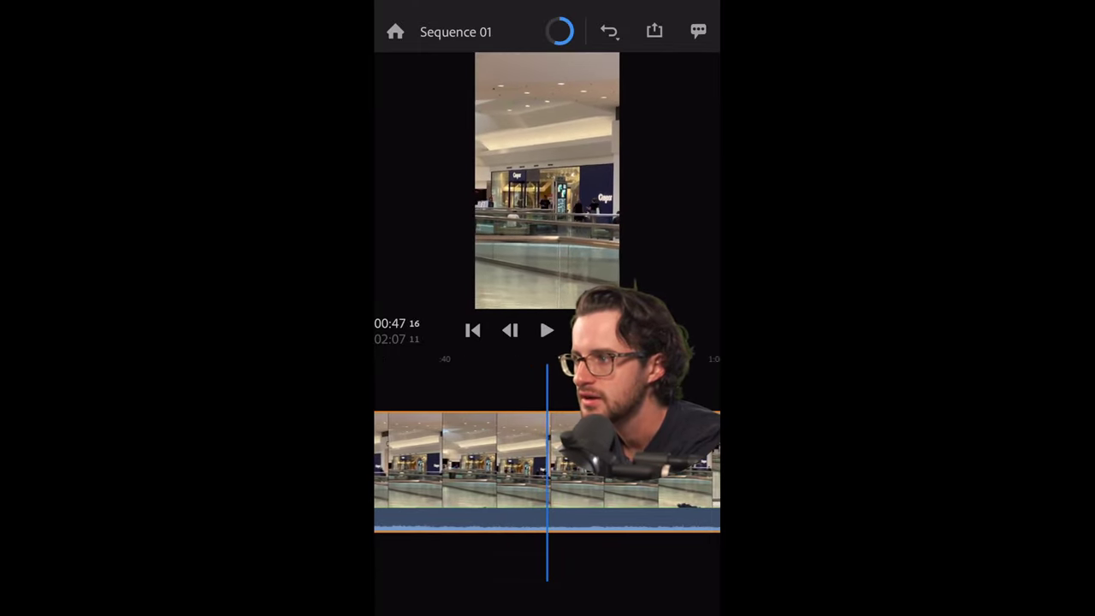
scroll(548, 471, "left", 2)
scroll(548, 471, "right", 1)
scroll(548, 471, "right", 2)
Step: Split the first clip at 00:47 and delete the footage before the cut
scroll(548, 471, "left", 1)
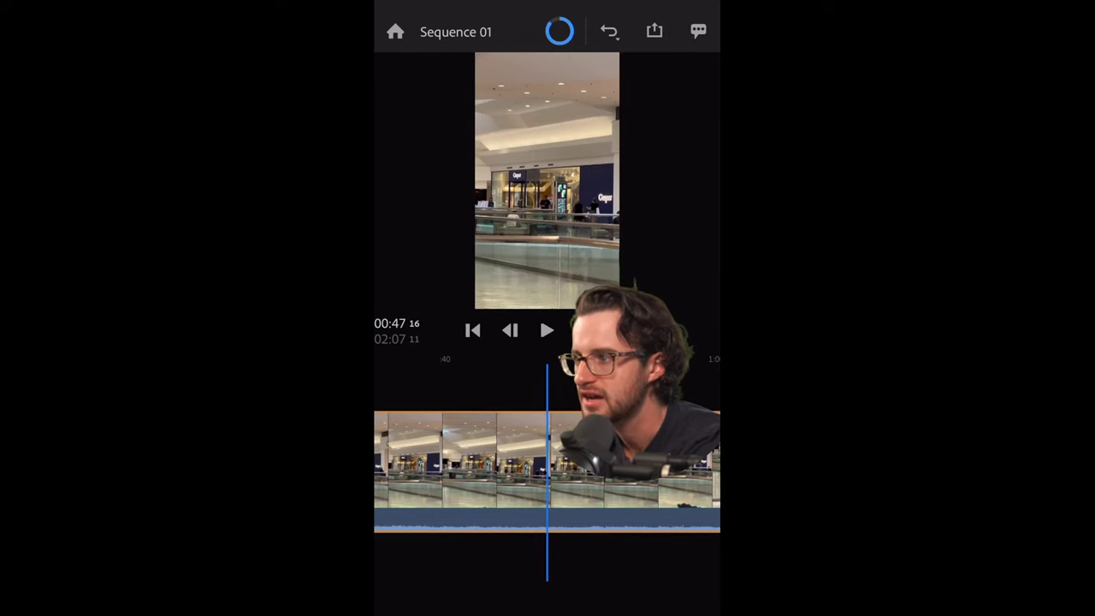
left_click(514, 462)
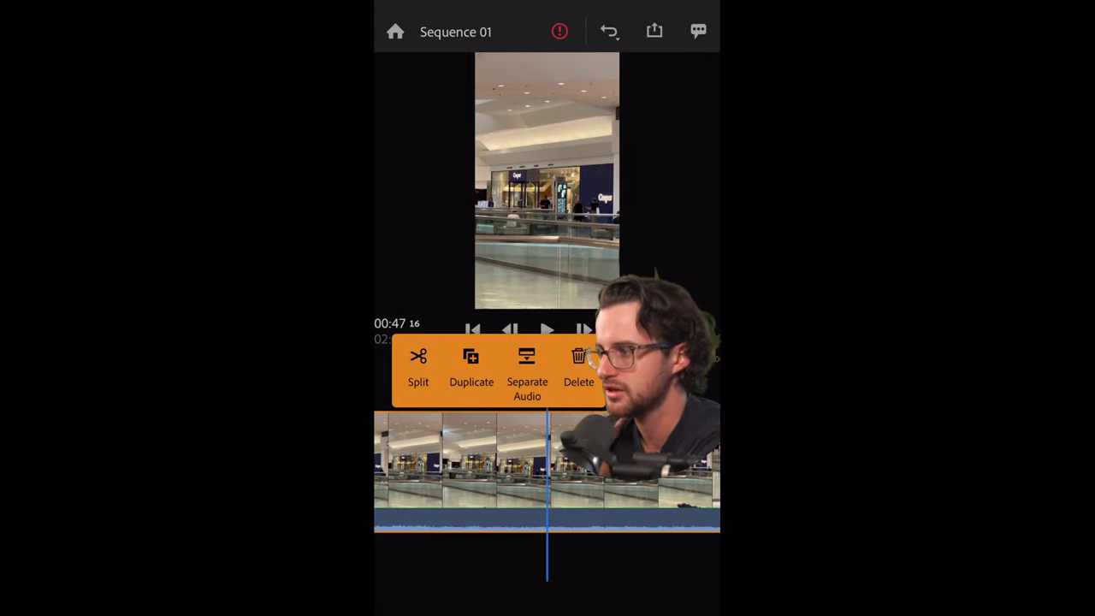
left_click(418, 368)
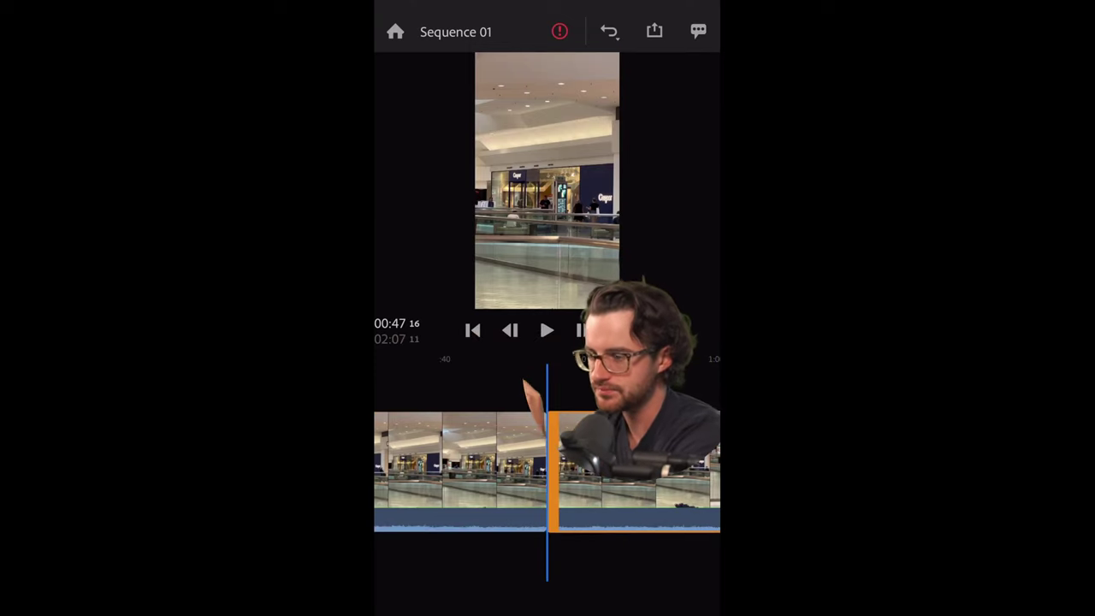
left_click_drag(462, 462, 505, 462)
left_click(479, 463)
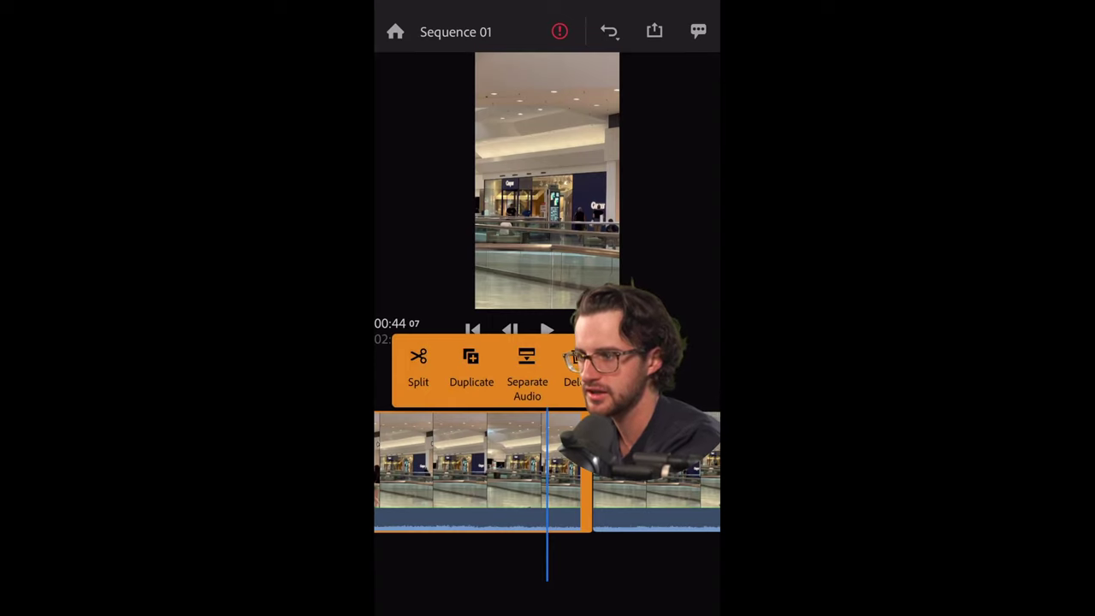
left_click(573, 368)
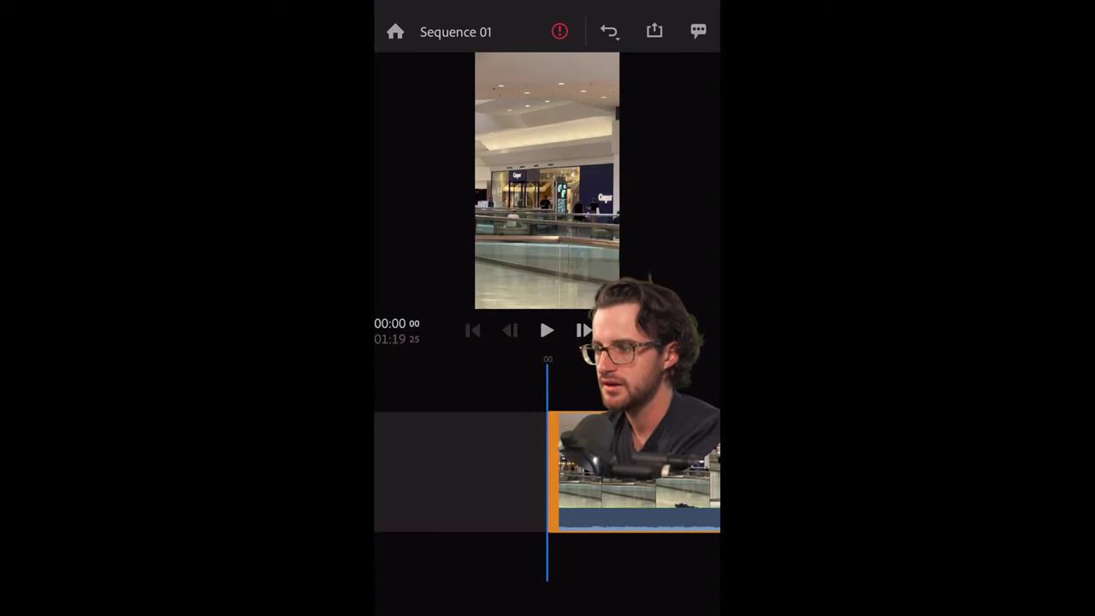
Step: Split at about 3 and 8 seconds, delete the middle piece, and return to the start
mouse_move(616, 471)
left_mouse_down()
mouse_move(579, 471)
mouse_move(612, 470)
left_mouse_up()
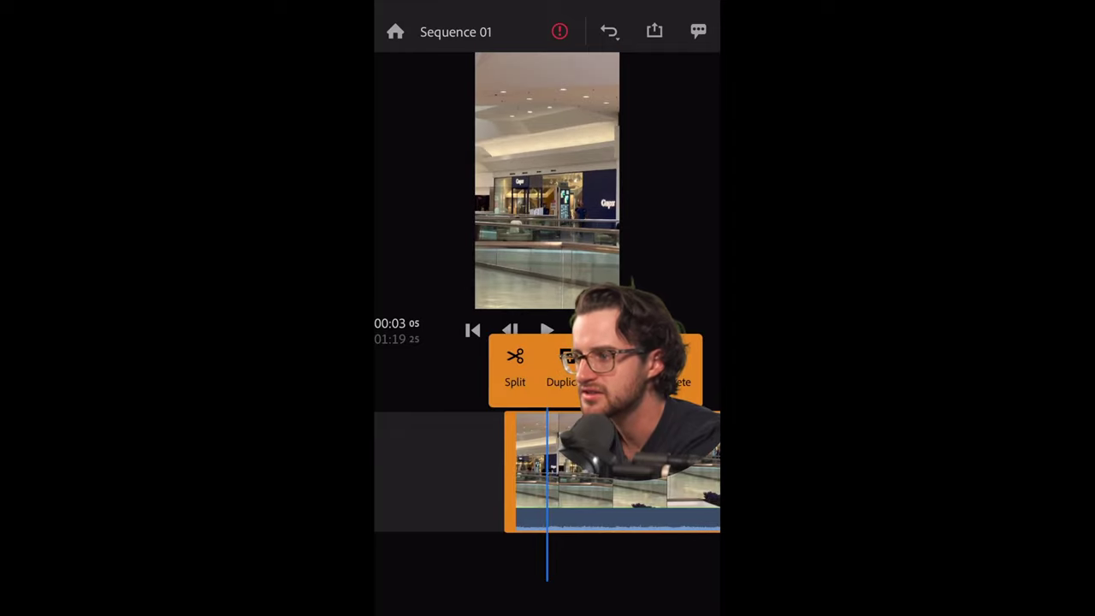
left_click(514, 359)
mouse_move(599, 471)
left_mouse_down()
mouse_move(650, 471)
mouse_move(532, 470)
left_mouse_up()
left_click(569, 471)
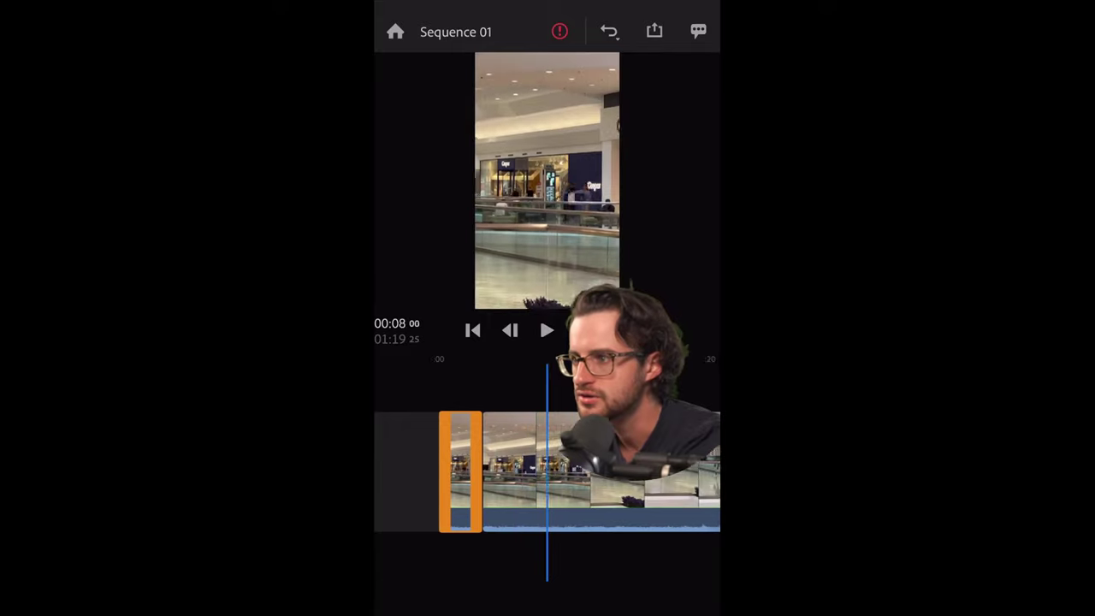
mouse_move(599, 471)
left_mouse_down()
mouse_move(612, 471)
mouse_move(599, 471)
left_mouse_up()
left_click(514, 471)
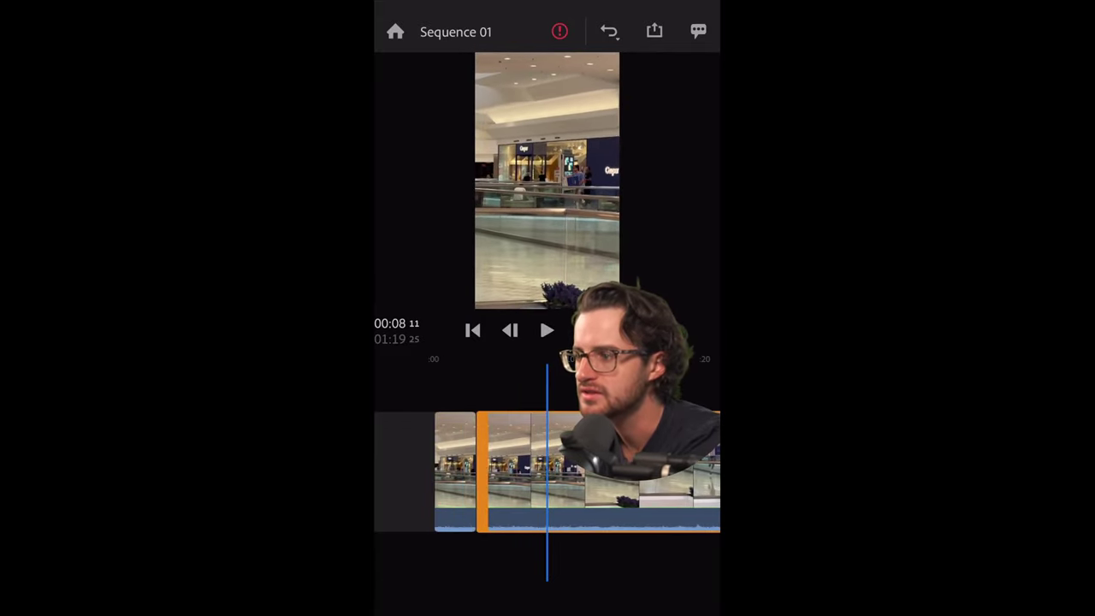
left_click(515, 368)
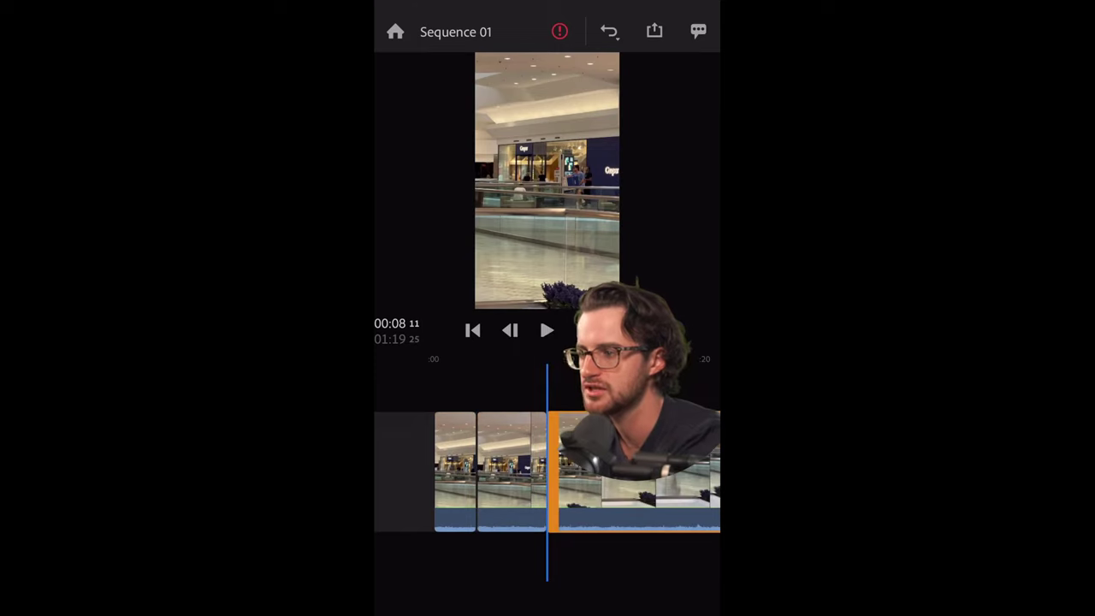
left_click_drag(514, 471, 542, 471)
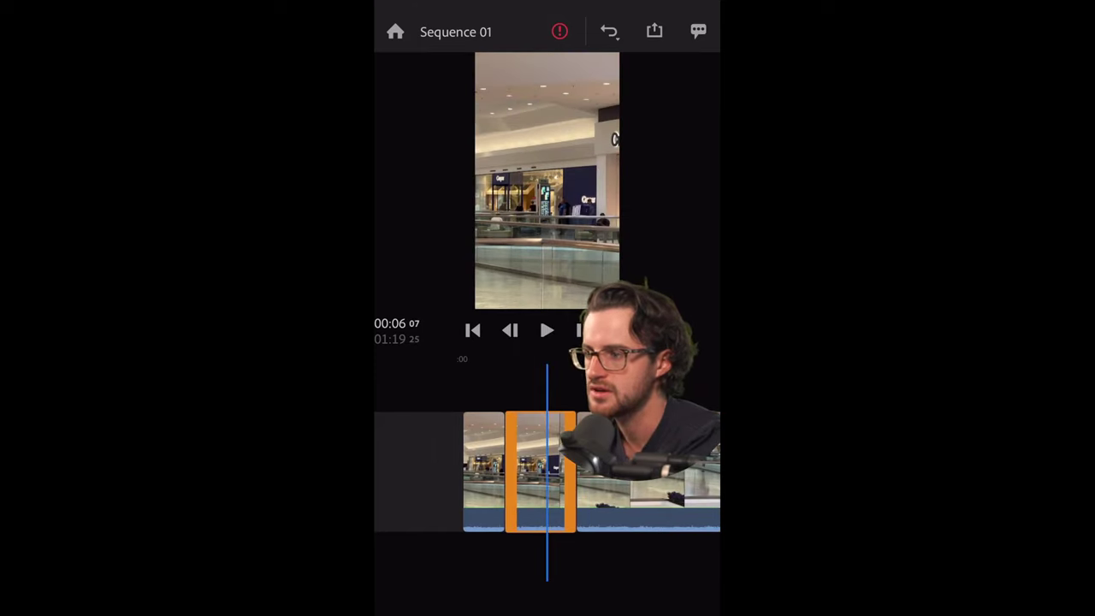
left_click(539, 471)
left_click(616, 368)
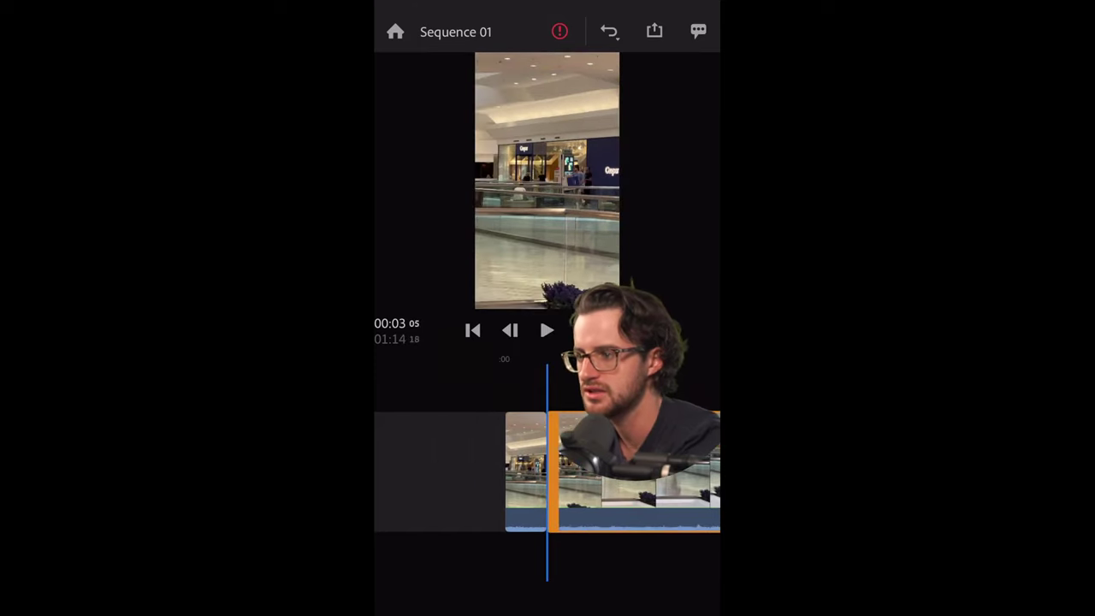
left_click_drag(514, 471, 594, 470)
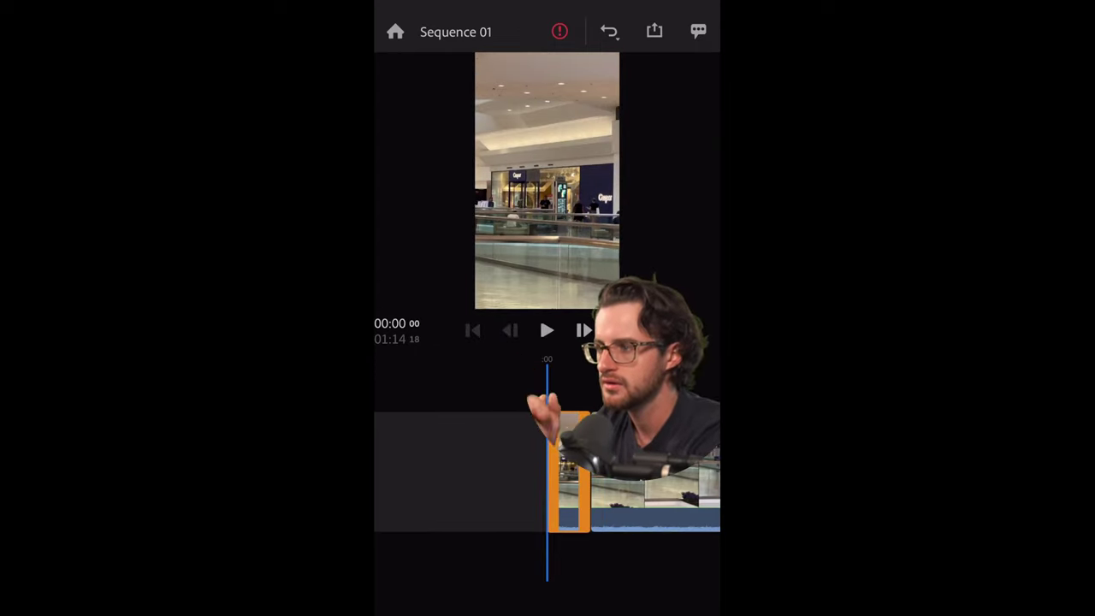
Step: Play back the cut, then split the clip at about three seconds
key("space")
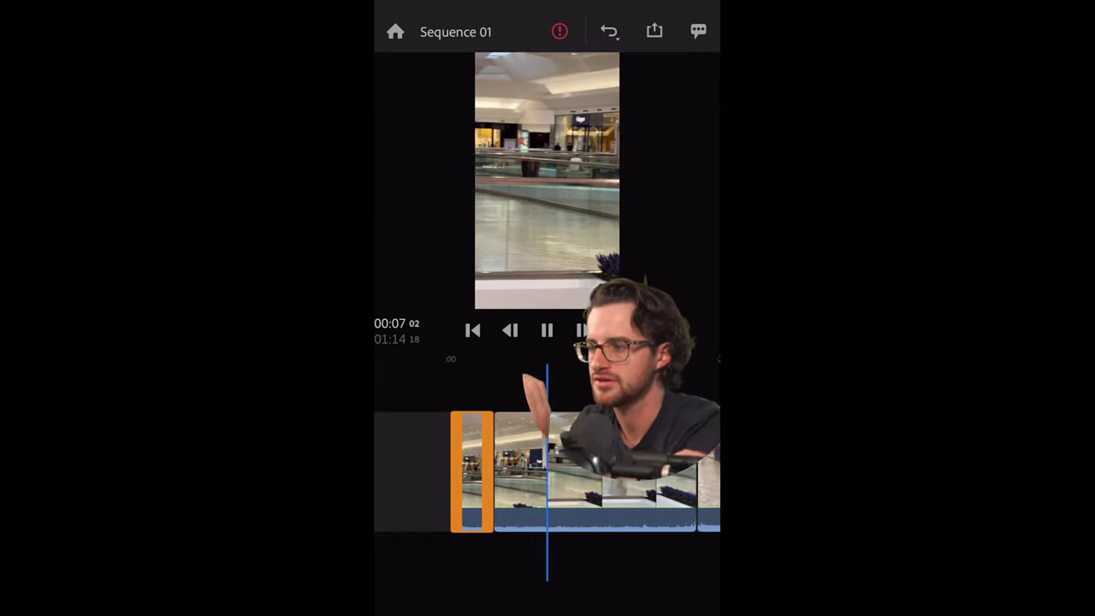
left_click(547, 330)
left_click_drag(599, 470, 642, 470)
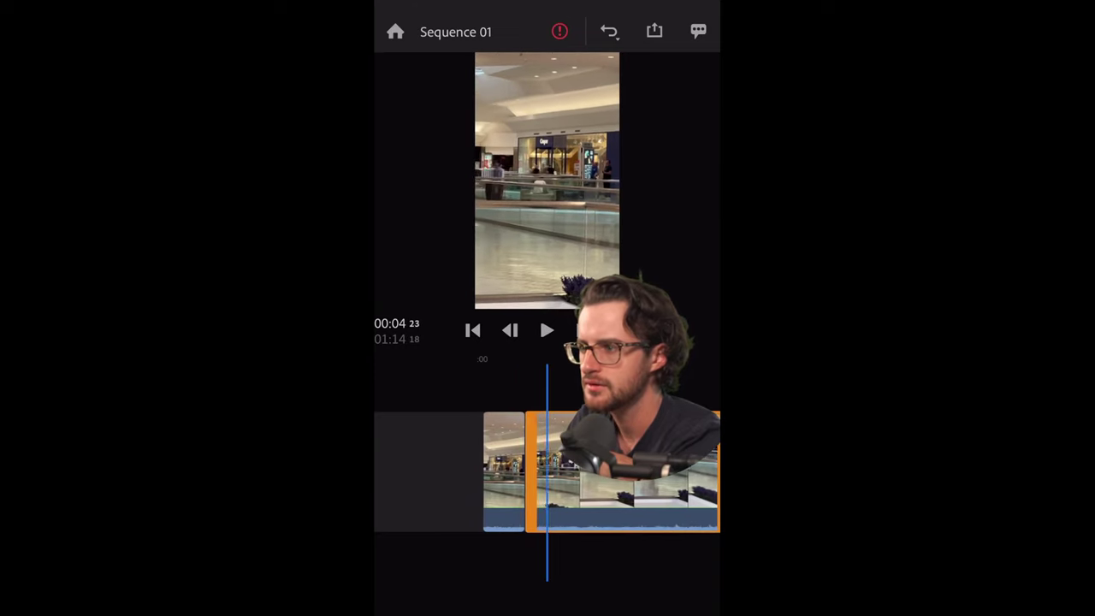
left_click(599, 471)
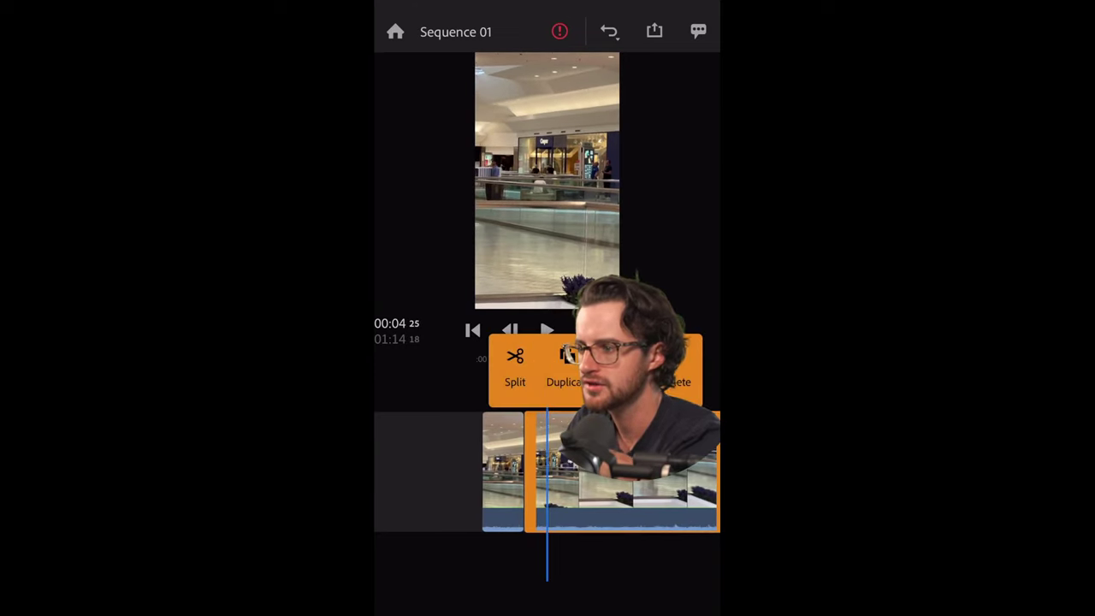
left_click(514, 368)
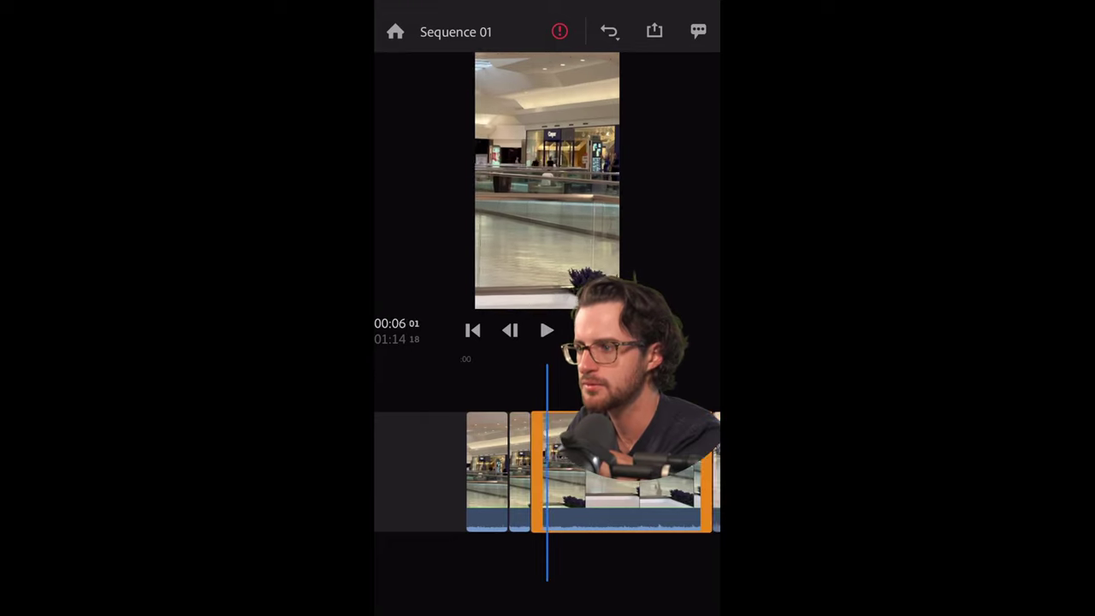
Step: Split the clip at about nine seconds and inspect the pieces either side of the cut
scroll(548, 471, "right", 1)
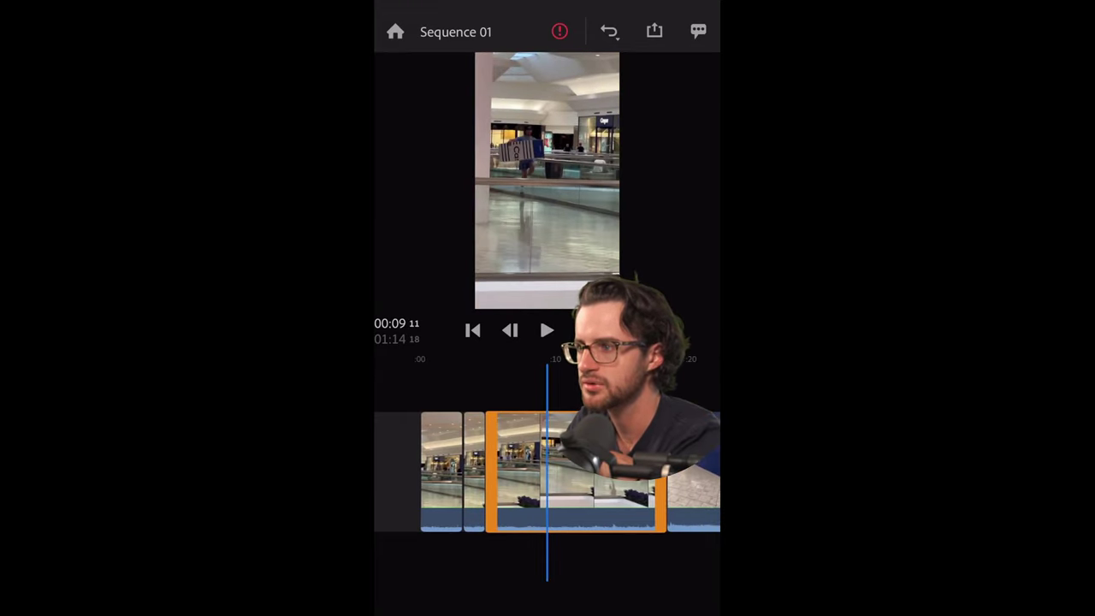
left_click(531, 470)
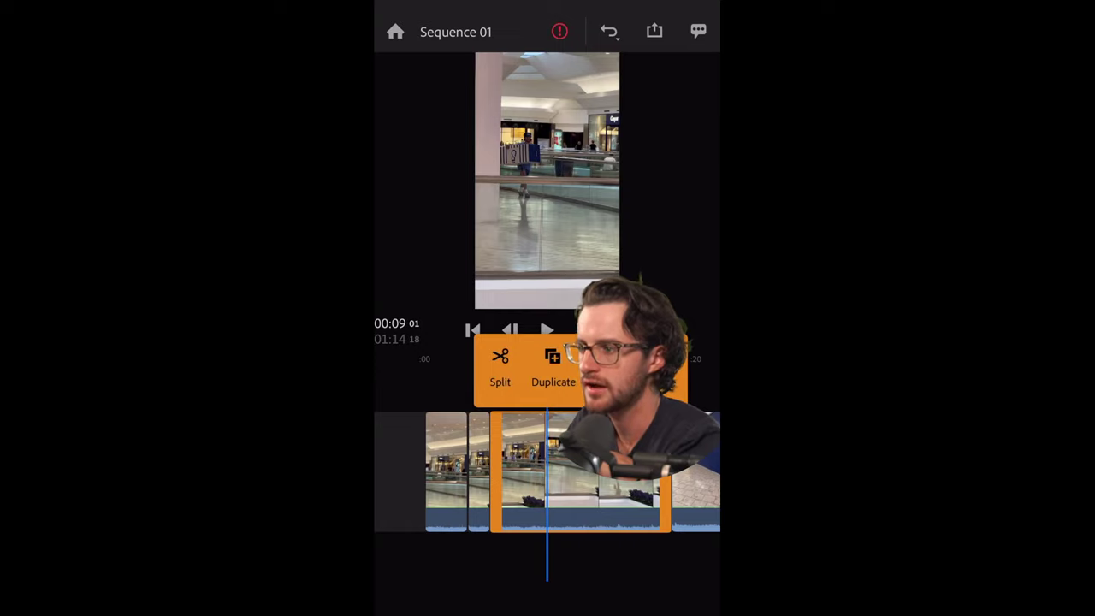
left_click(500, 368)
scroll(547, 471, "left", 1)
left_click(530, 471)
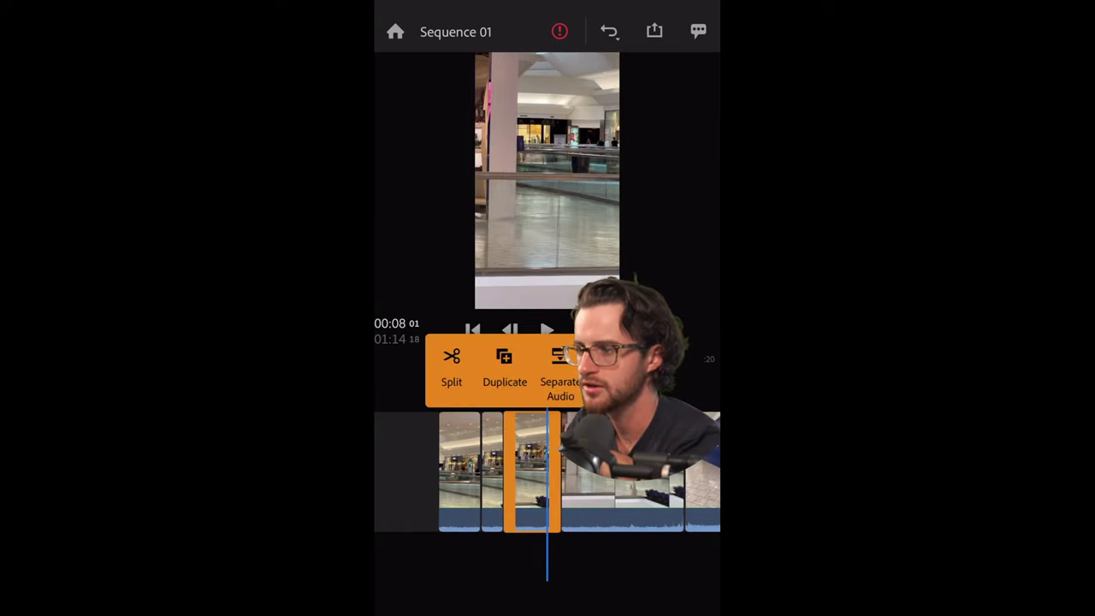
left_click(622, 504)
scroll(548, 471, "right", 2)
scroll(547, 471, "left", 3)
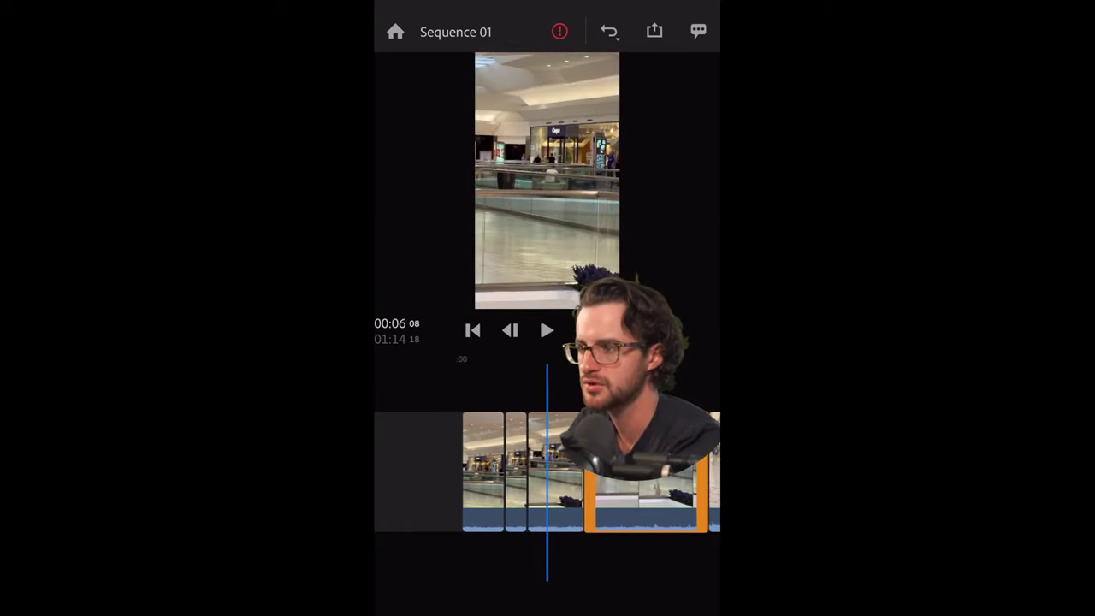
left_click(556, 471)
scroll(547, 471, "left", 3)
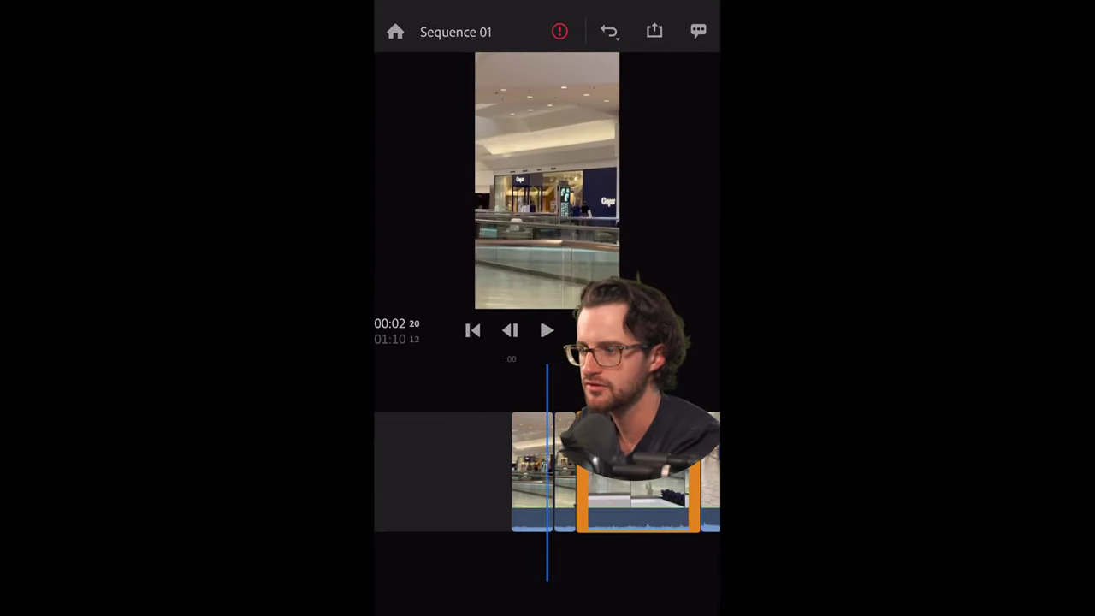
scroll(548, 470, "right", 1)
scroll(547, 470, "right", 3)
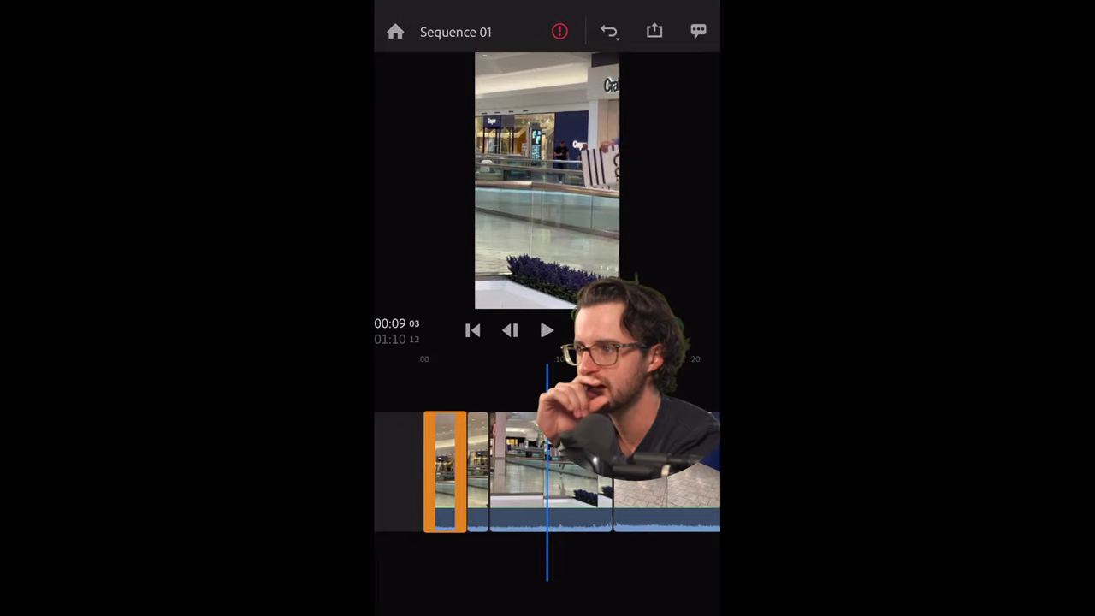
scroll(548, 471, "left", 1)
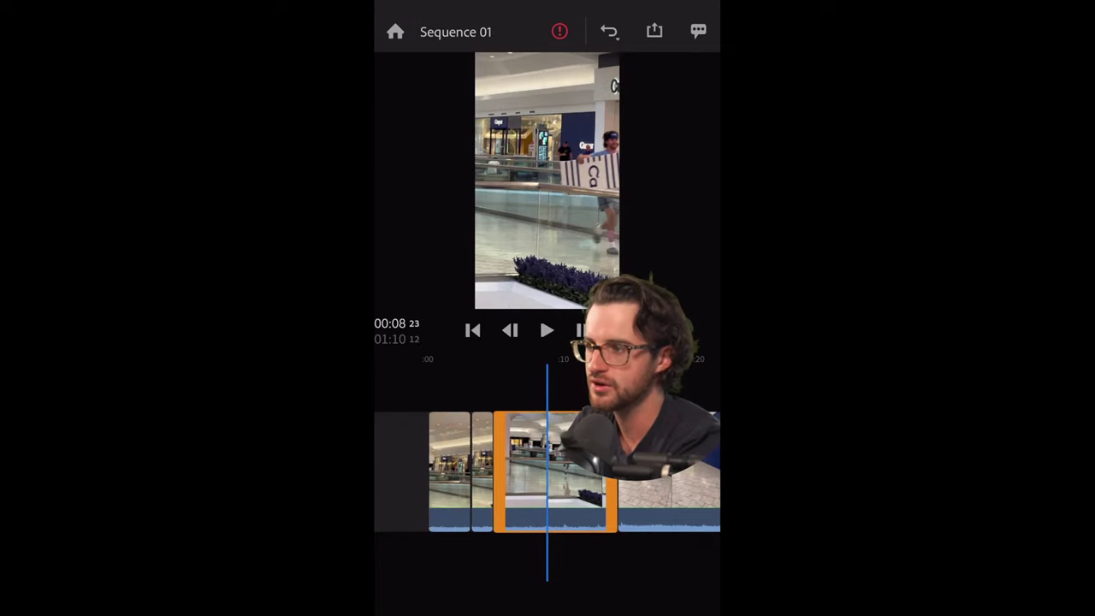
scroll(548, 470, "left", 3)
scroll(548, 470, "right", 3)
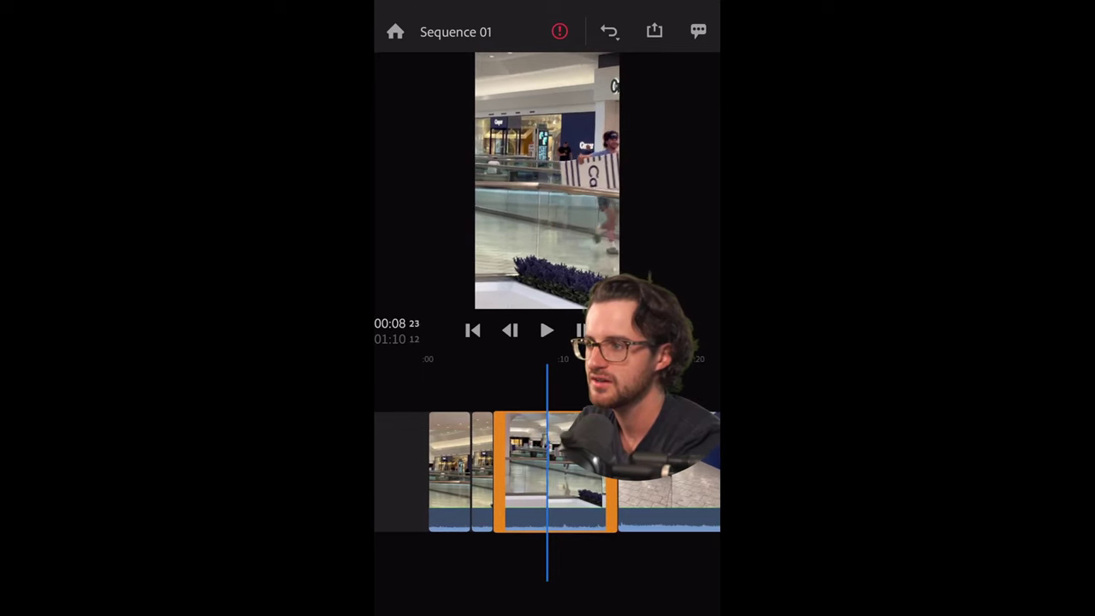
scroll(547, 471, "right", 1)
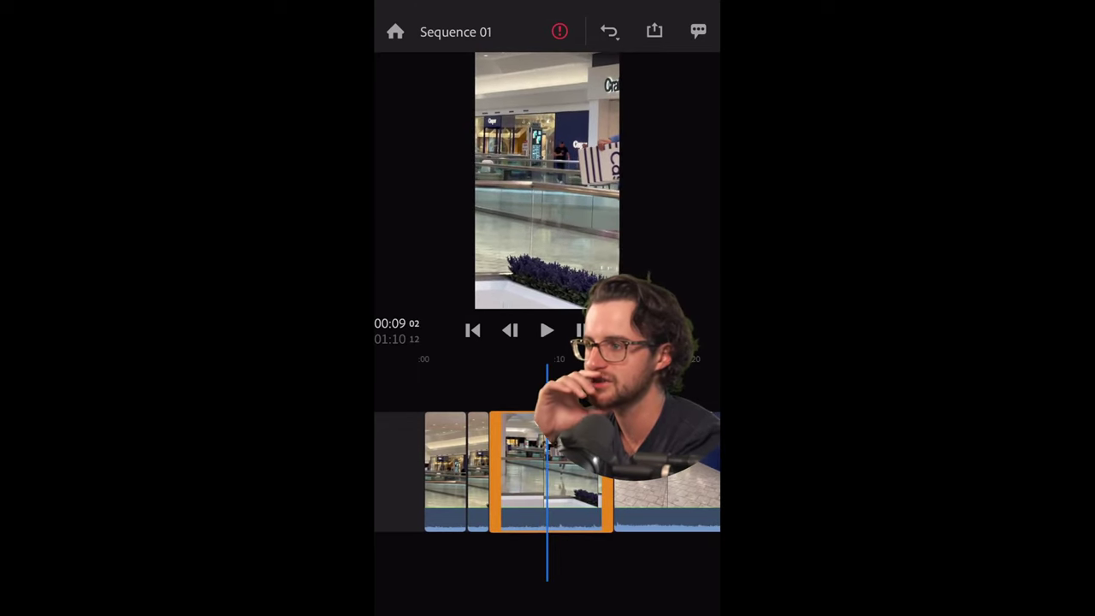
scroll(547, 471, "left", 1)
scroll(548, 471, "right", 1)
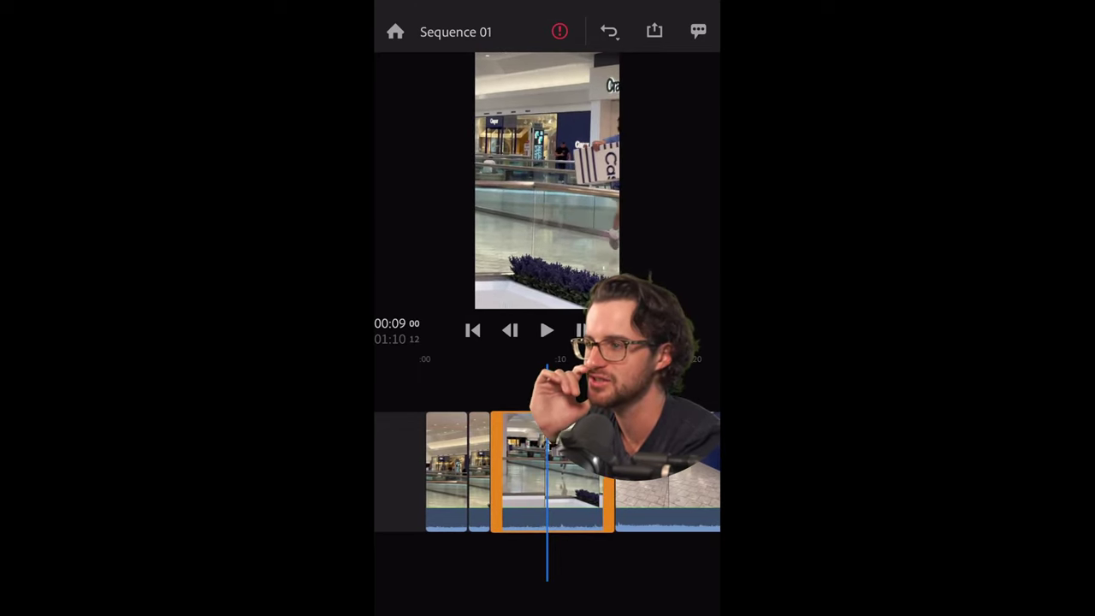
scroll(548, 470, "left", 1)
scroll(548, 471, "right", 2)
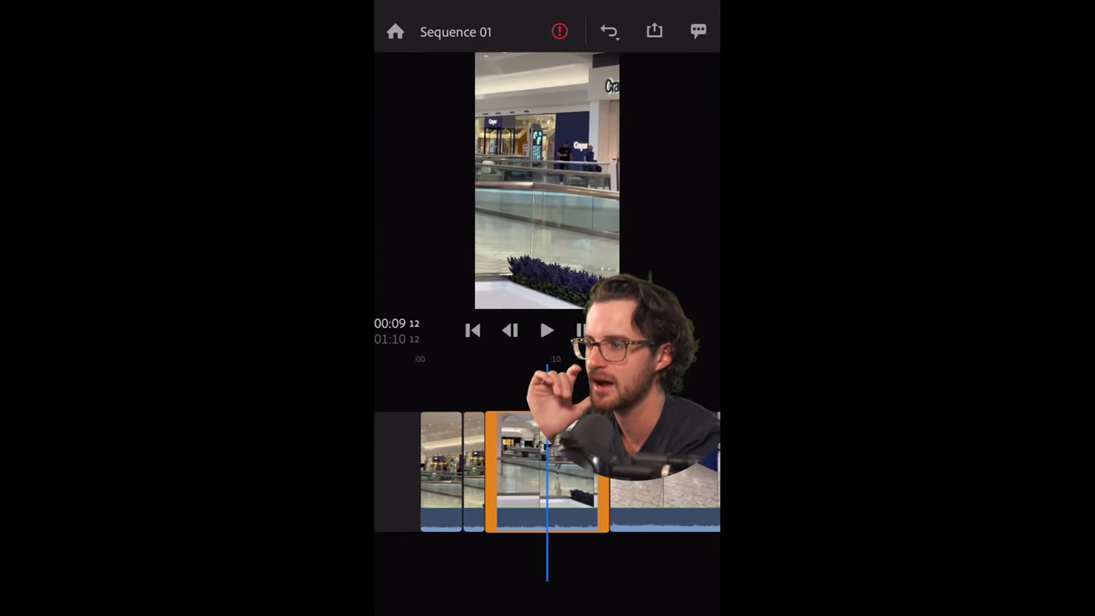
scroll(548, 471, "left", 1)
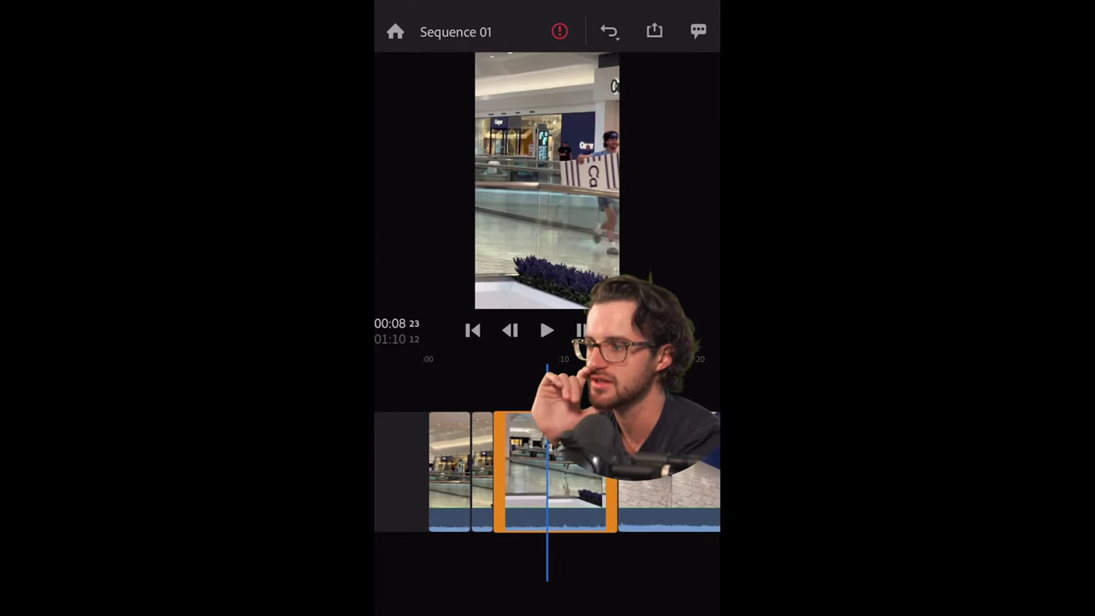
scroll(548, 470, "right", 1)
Step: Split the clip again at nine seconds and scrub toward 00:12:05
left_click(554, 471)
left_click(470, 359)
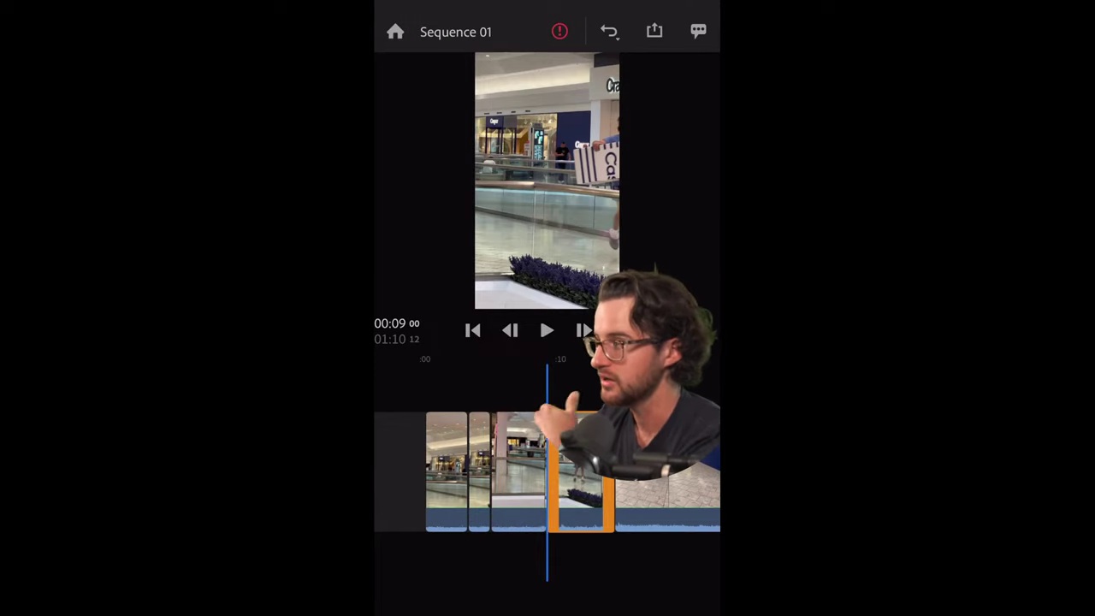
scroll(548, 471, "right", 3)
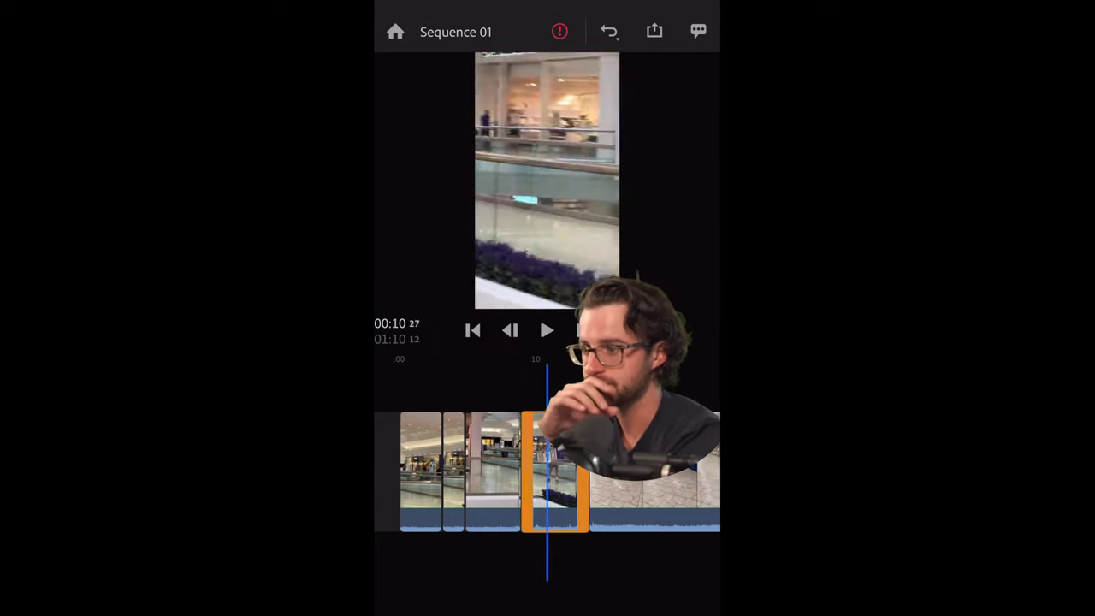
scroll(548, 470, "right", 1)
scroll(548, 471, "right", 2)
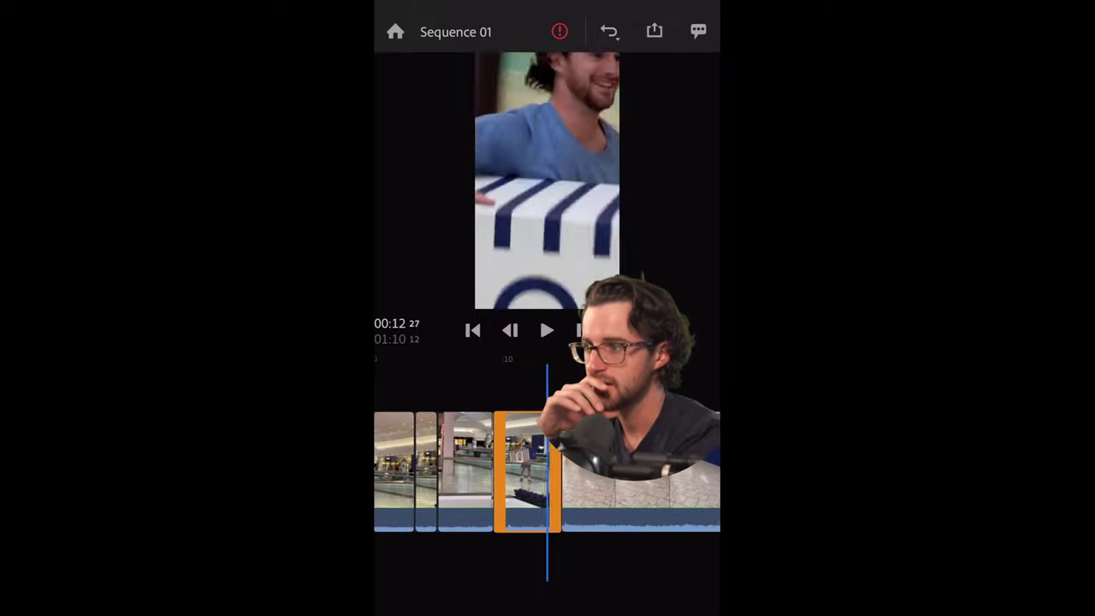
scroll(548, 471, "left", 2)
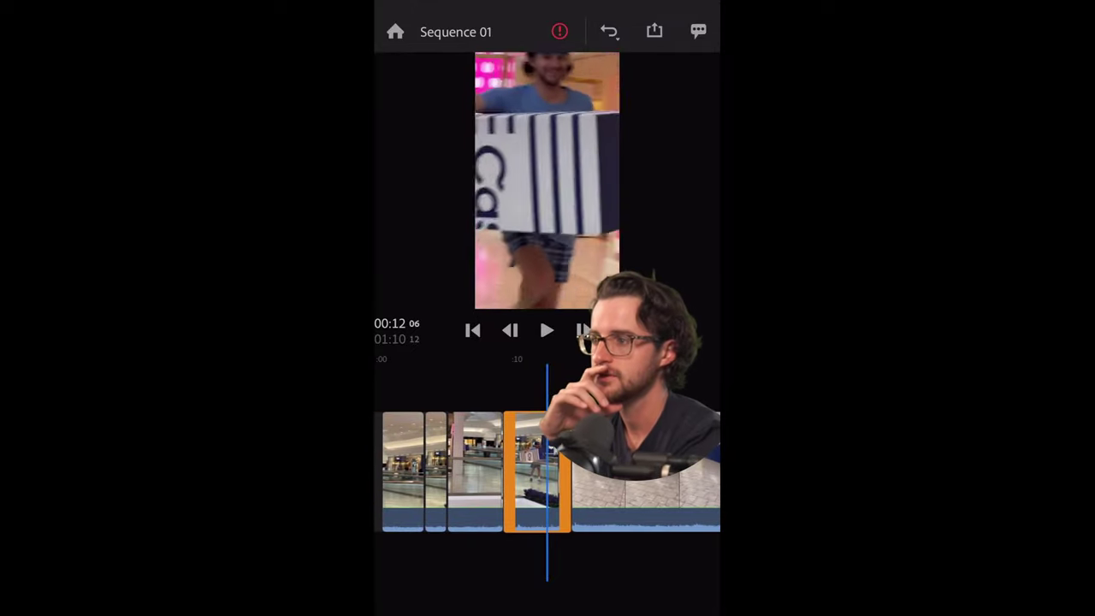
scroll(548, 471, "left", 1)
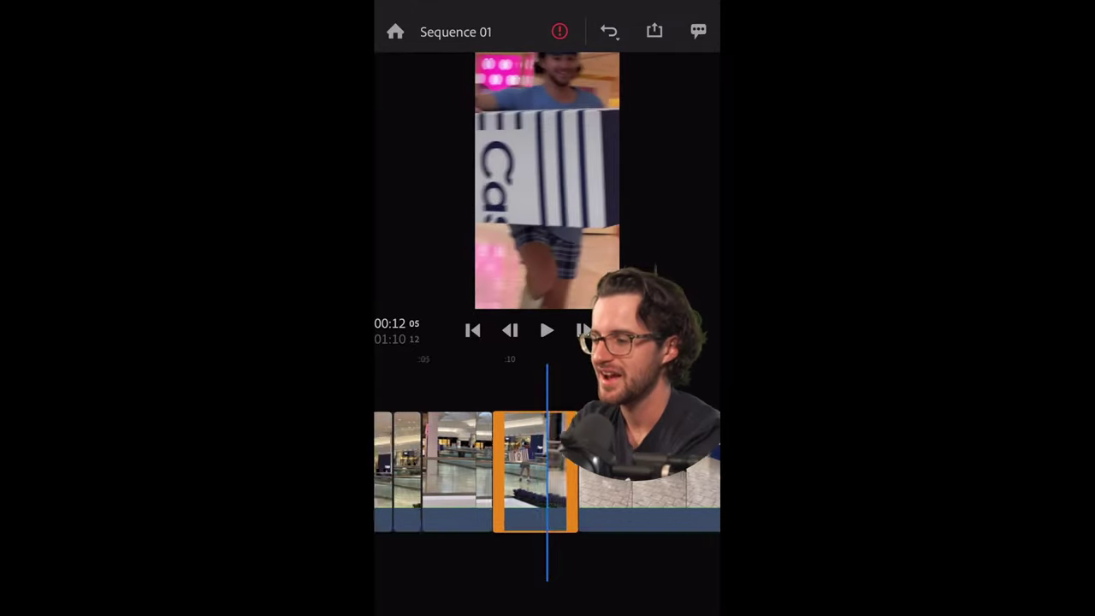
scroll(548, 471, "up", 2)
Step: Split the striped-box clip at the playhead and select the piece now under it
left_click(525, 471)
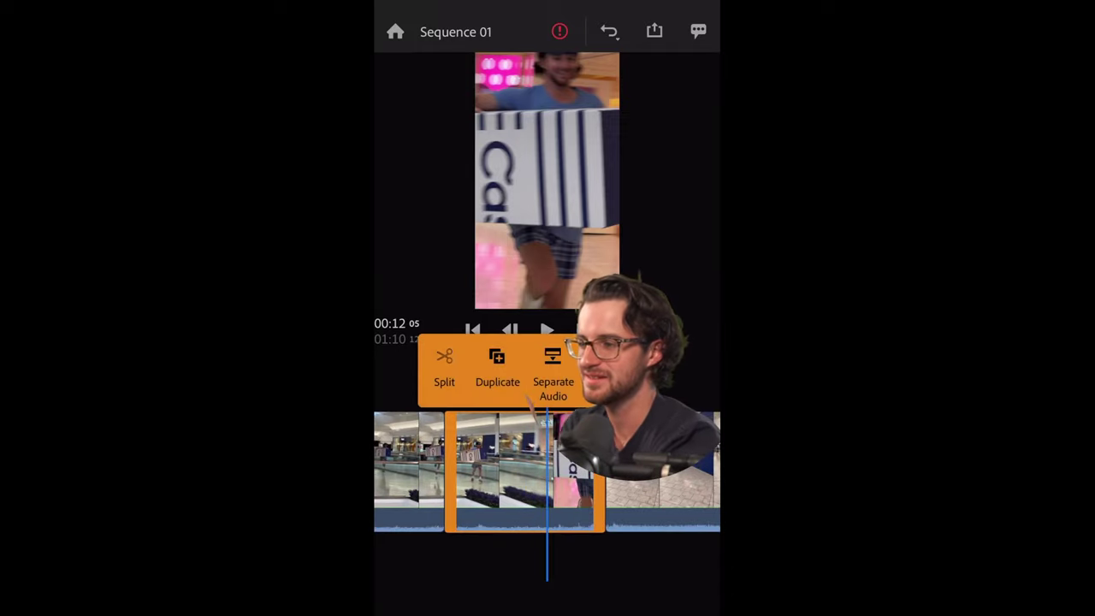
left_click(444, 368)
scroll(548, 470, "left", 5)
scroll(548, 470, "left", 2)
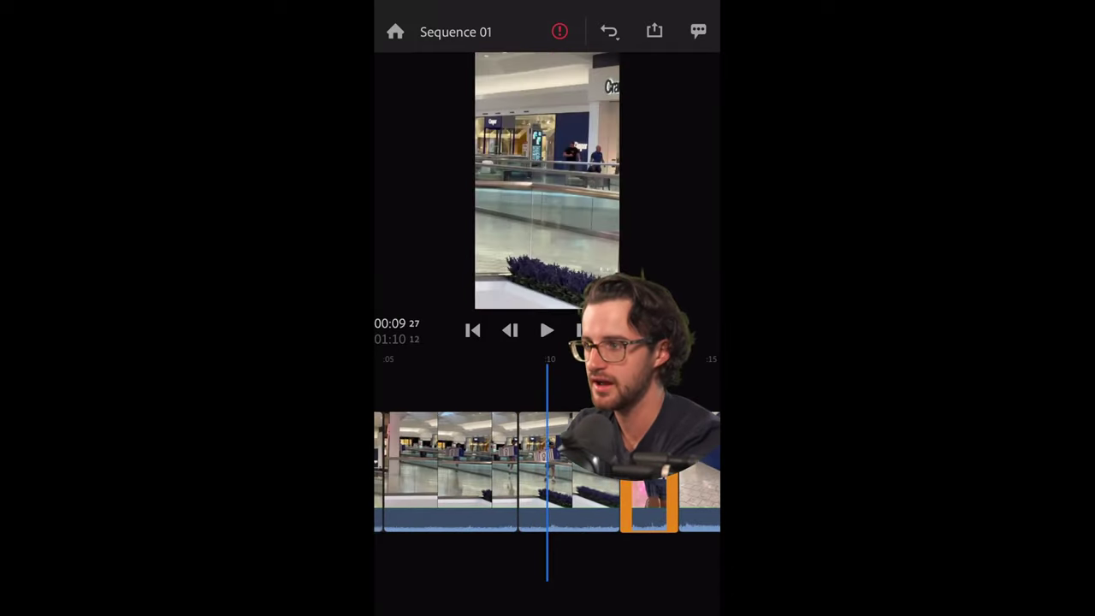
left_click(539, 462)
left_click(559, 471)
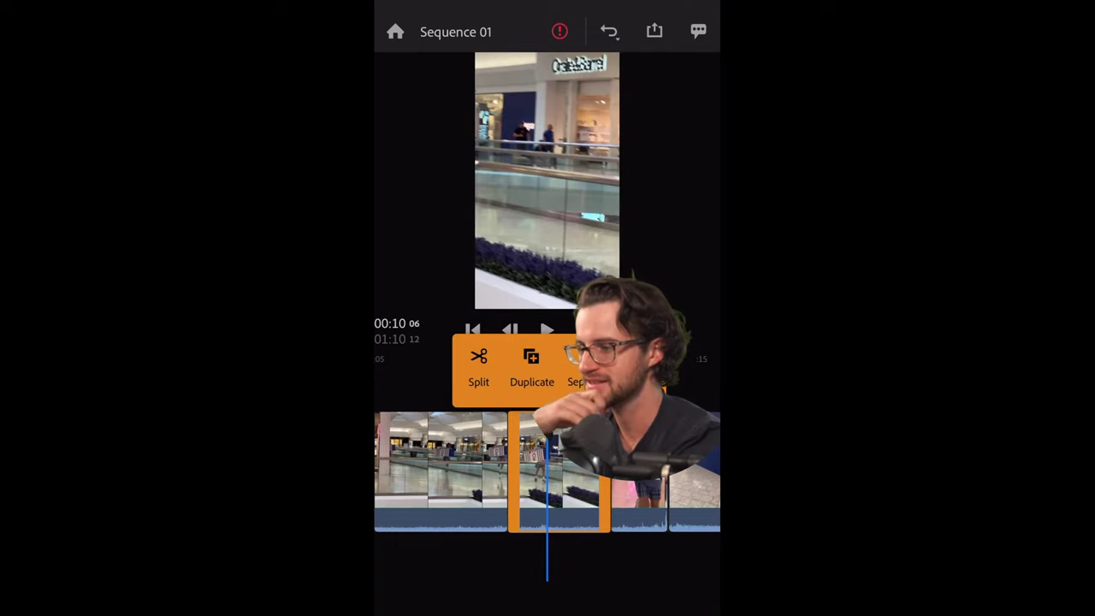
scroll(547, 470, "left", 3)
left_click(504, 471)
Step: Play back the edit to check it, then select the pink striped-box clip
left_click(547, 330)
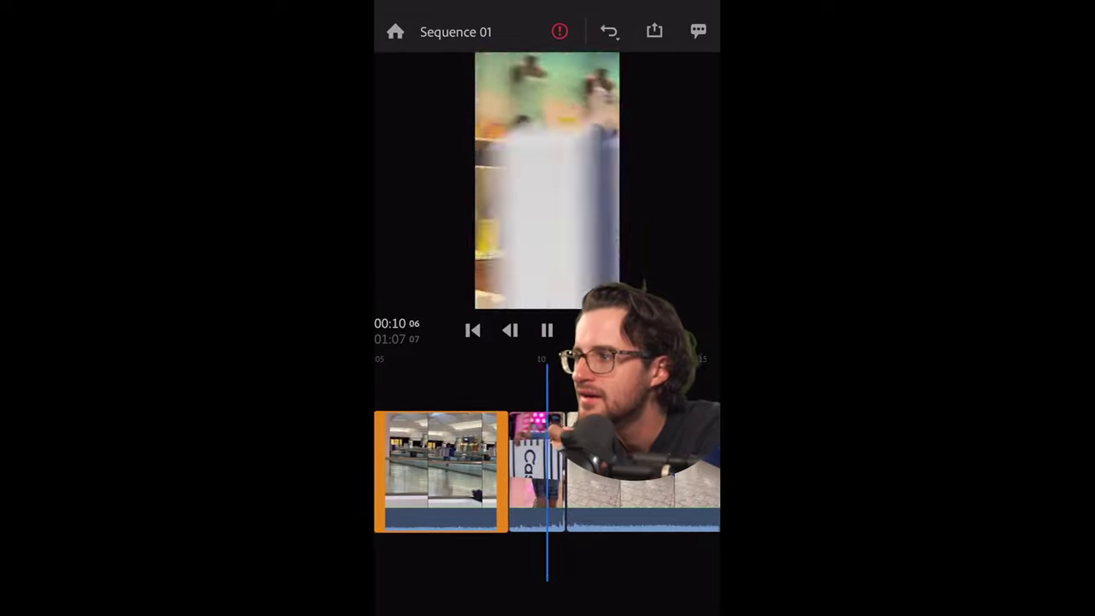
left_click(547, 330)
scroll(548, 471, "left", 1)
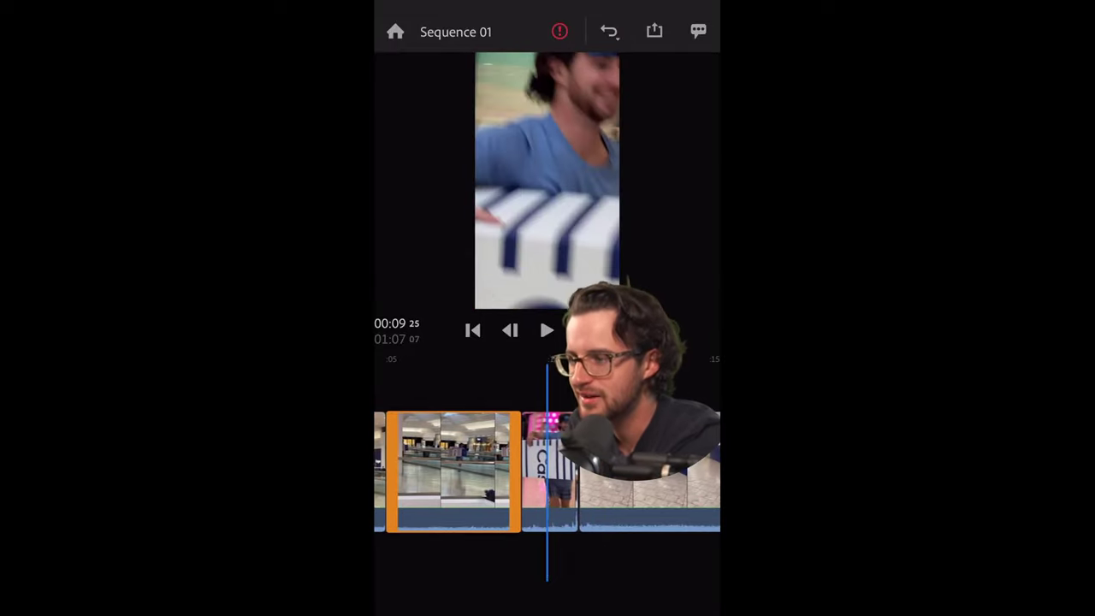
left_click(538, 471)
scroll(548, 470, "up", 3)
scroll(548, 471, "right", 3)
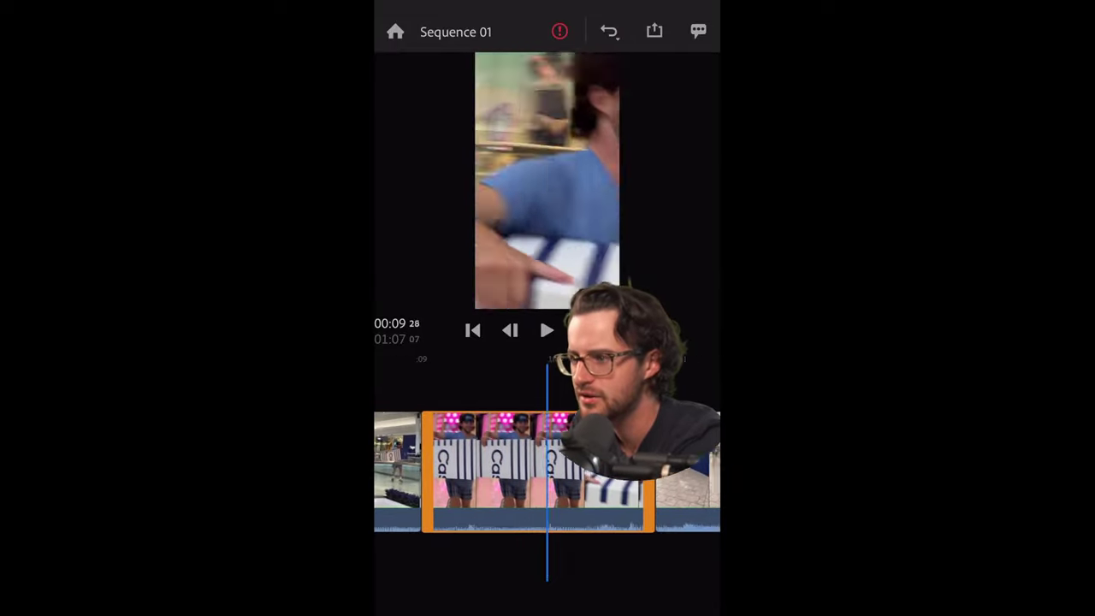
scroll(548, 471, "left", 2)
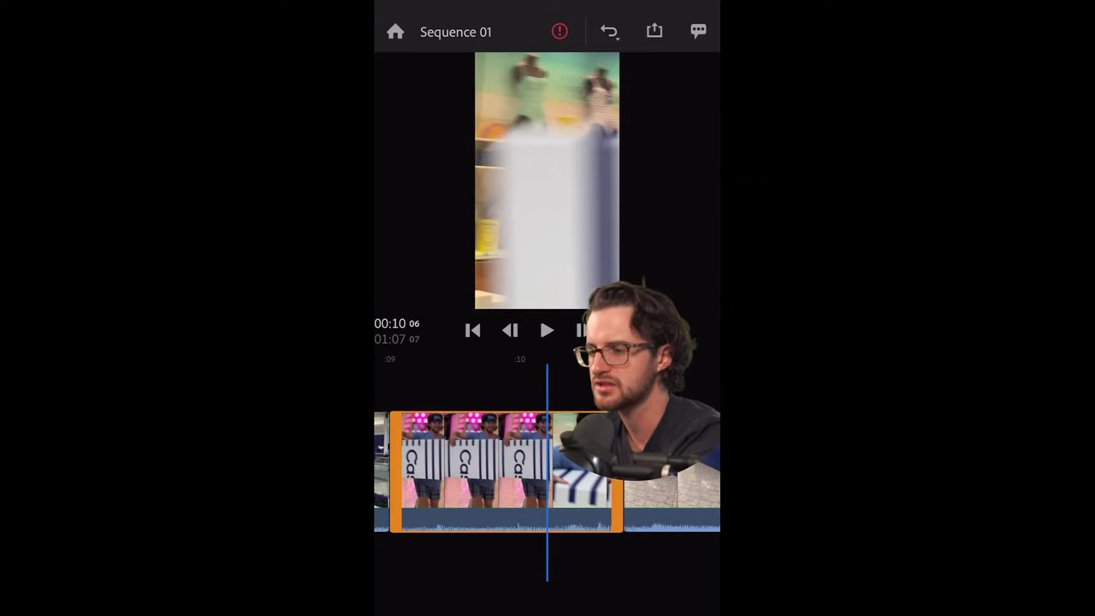
Step: Trim the end of the striped-box clip so Sequence 01 runs 01:06:20
left_click(504, 470)
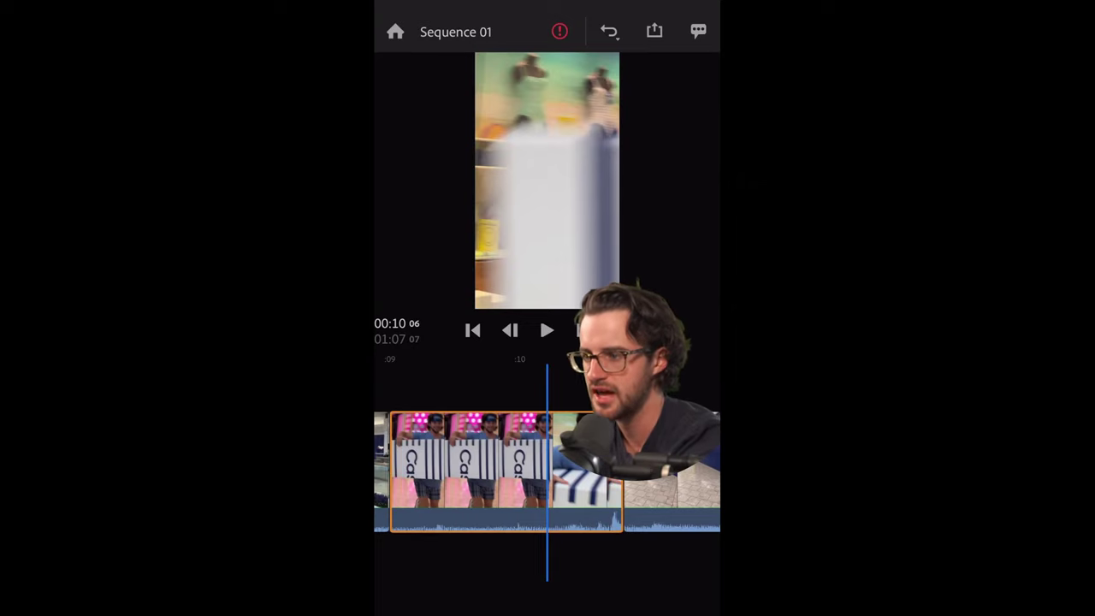
left_click_drag(623, 470, 568, 471)
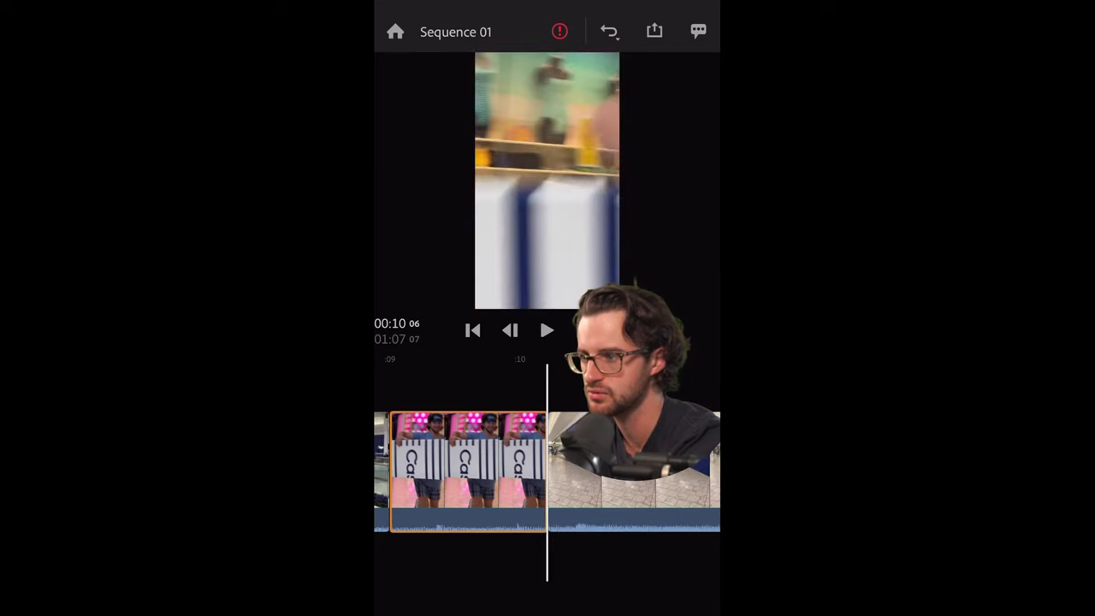
left_click_drag(568, 471, 549, 471)
Step: Replay the trimmed section around 00:08 and reselect the short striped-box clip
left_click(633, 505)
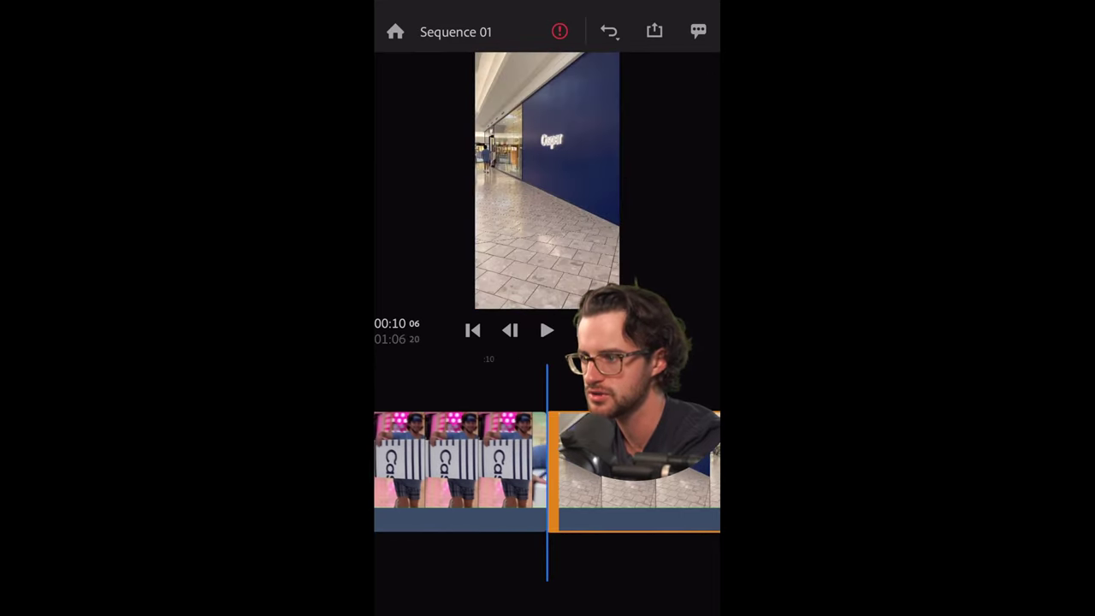
left_click_drag(514, 470, 569, 470)
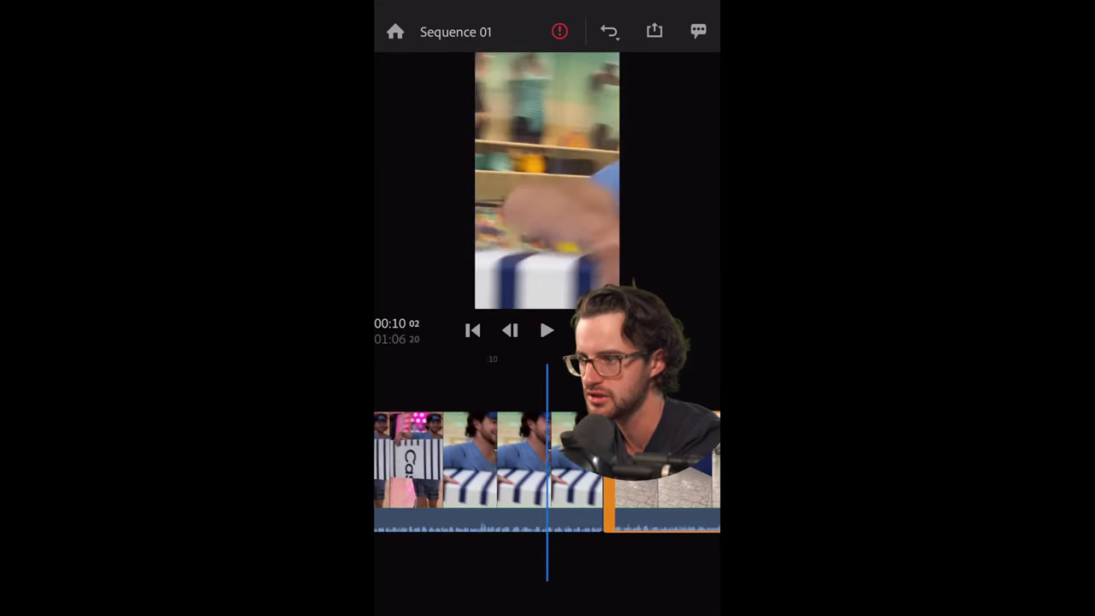
scroll(548, 470, "down", 3)
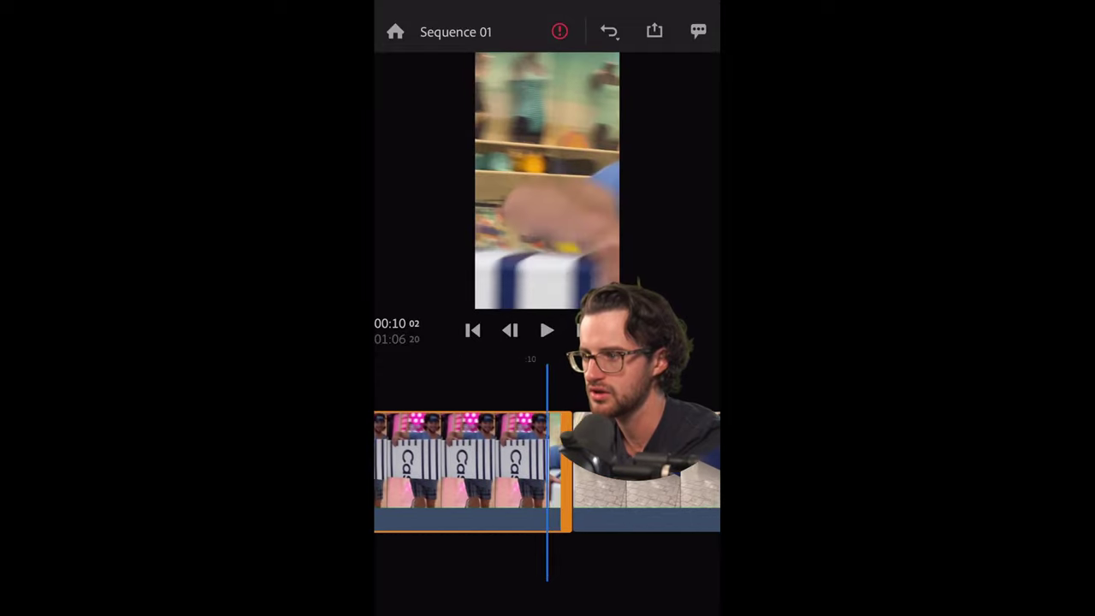
left_click_drag(513, 470, 586, 470)
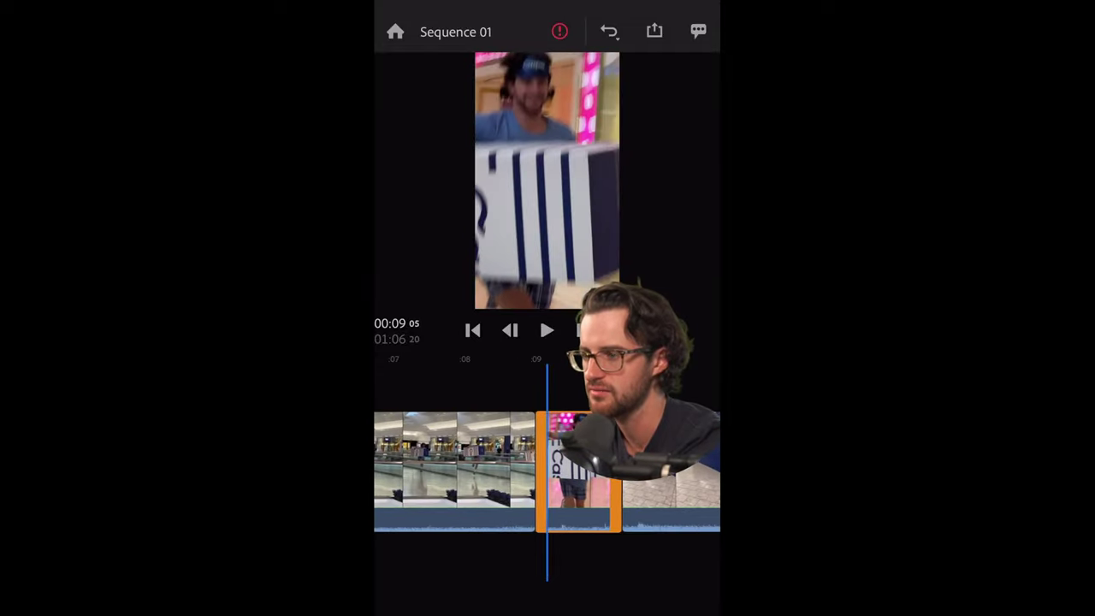
scroll(548, 470, "down", 2)
left_click_drag(513, 470, 552, 471)
left_click(546, 331)
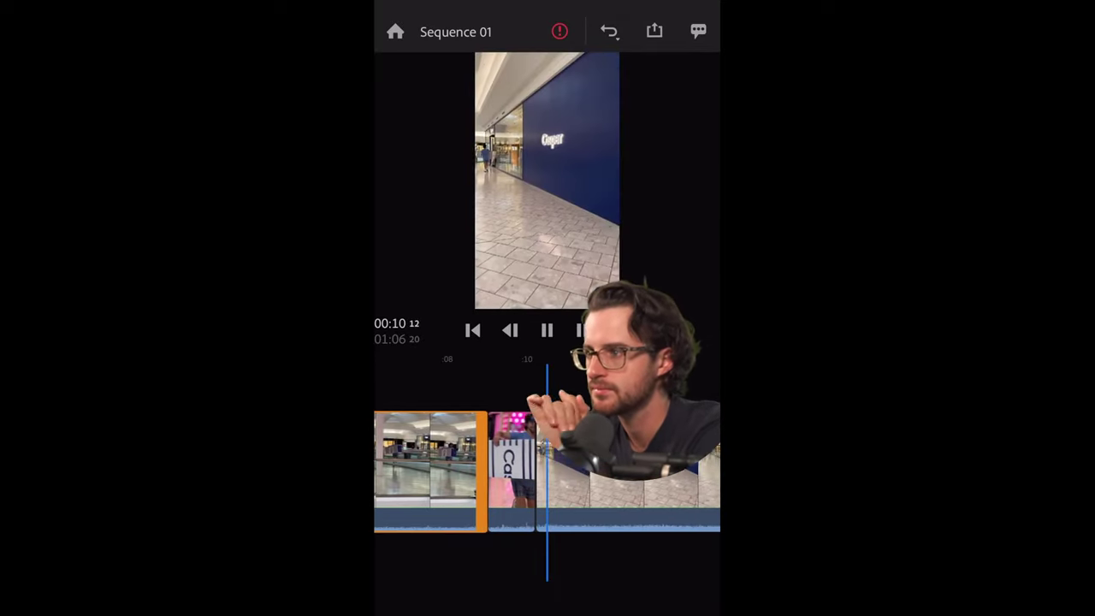
left_click(547, 331)
left_click_drag(513, 470, 546, 470)
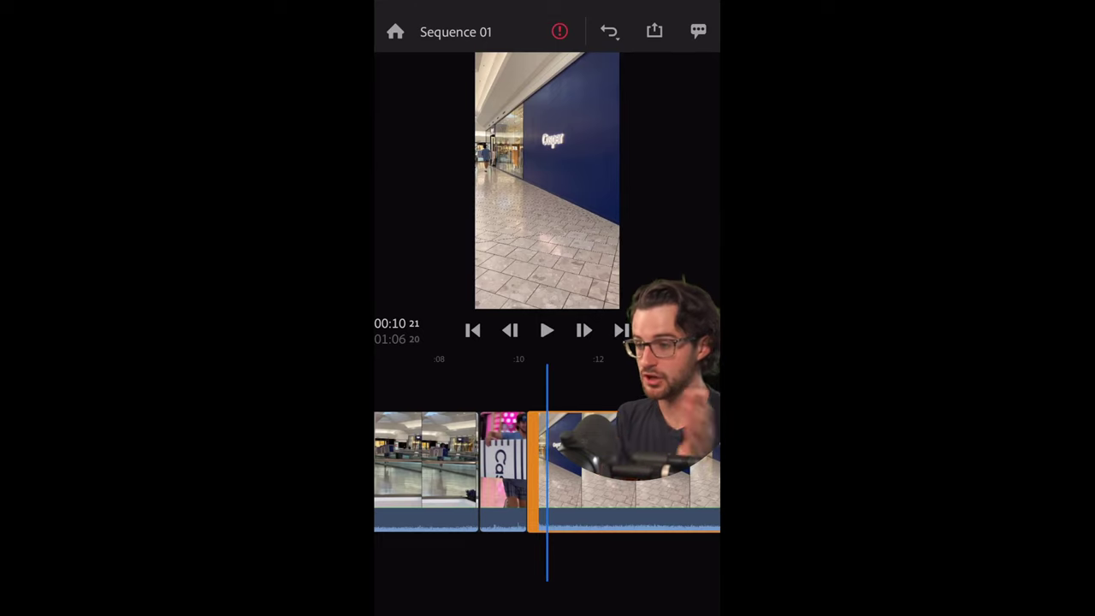
left_click_drag(513, 470, 565, 471)
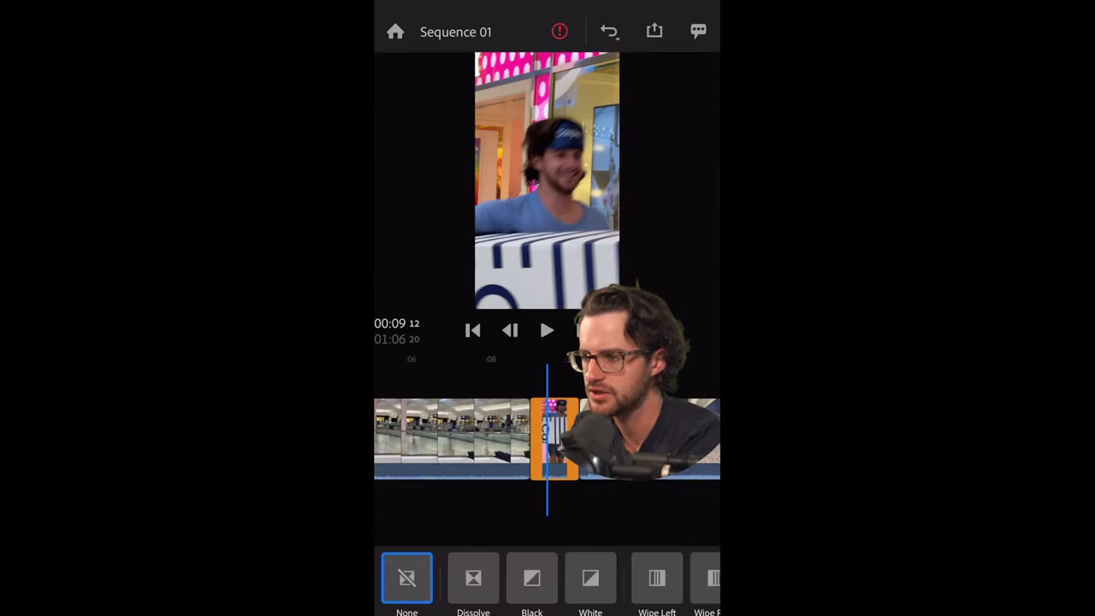
Step: Swipe through the transition options strip, from Dissolve and Wipe Left onward, and back
scroll(548, 582, "right", 5)
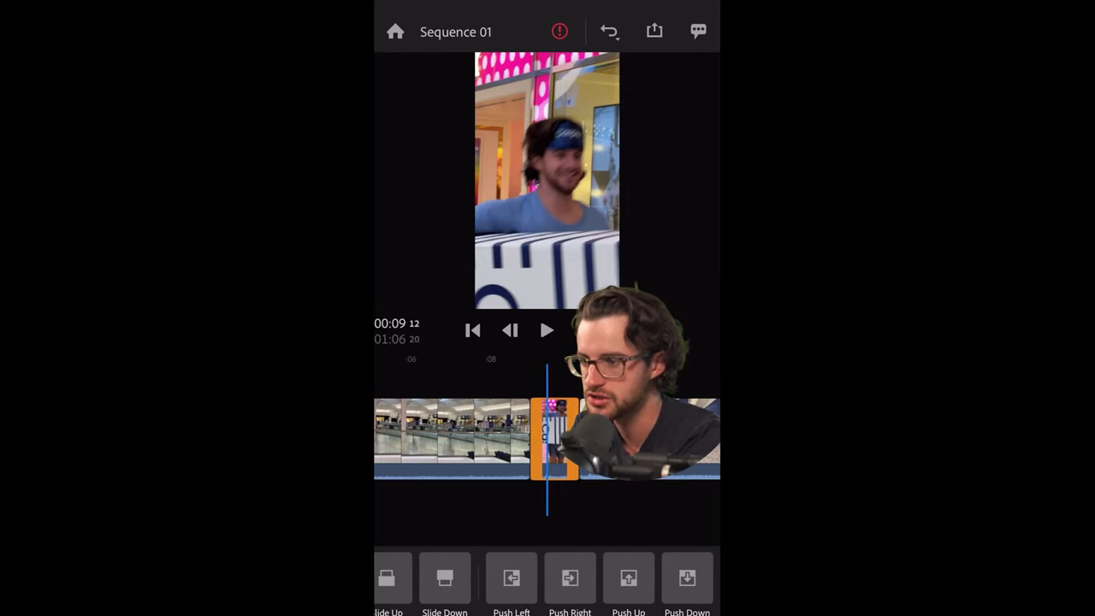
scroll(548, 582, "left", 5)
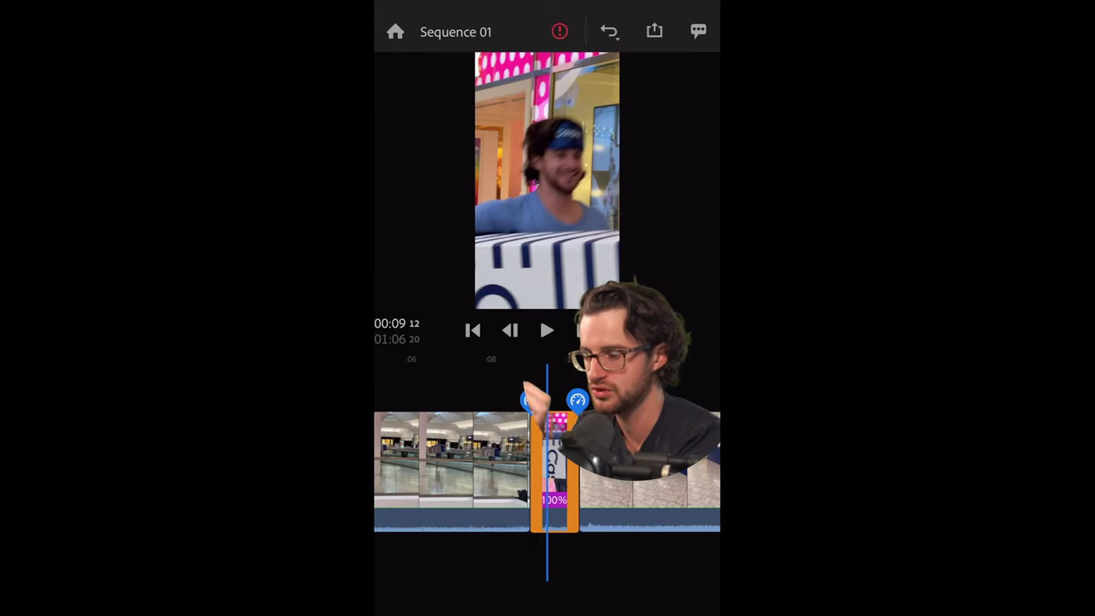
Step: Enlarge the speed-ramped striped-box clip and play that section back
left_click(528, 390)
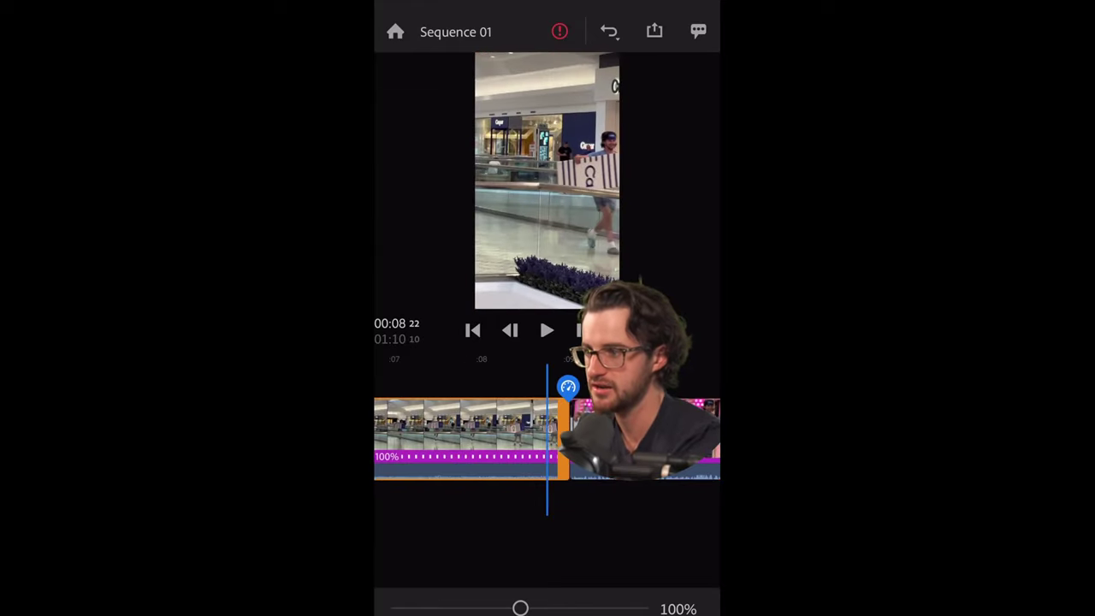
key("space")
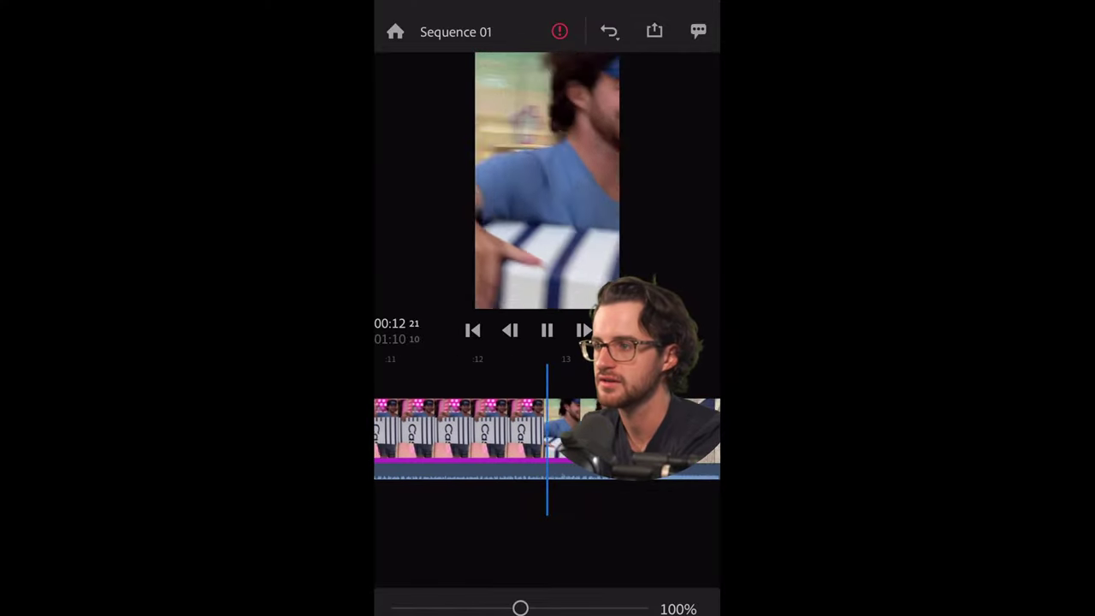
key("space")
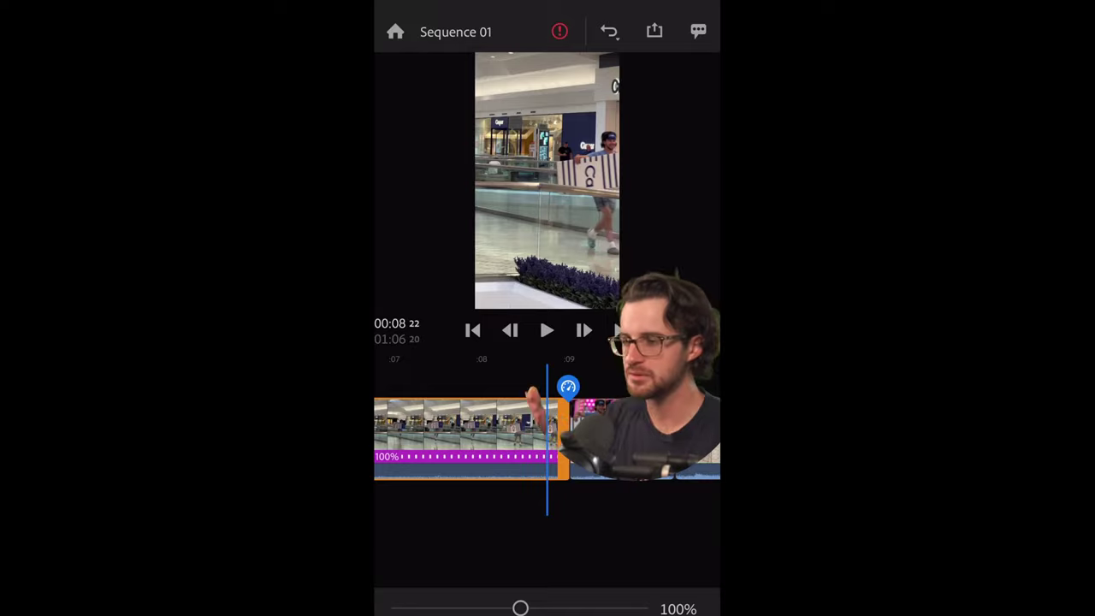
Step: Scrub to 00:20 06 in the Cooper store clip and bring up its actions
scroll(548, 436, "right", 2)
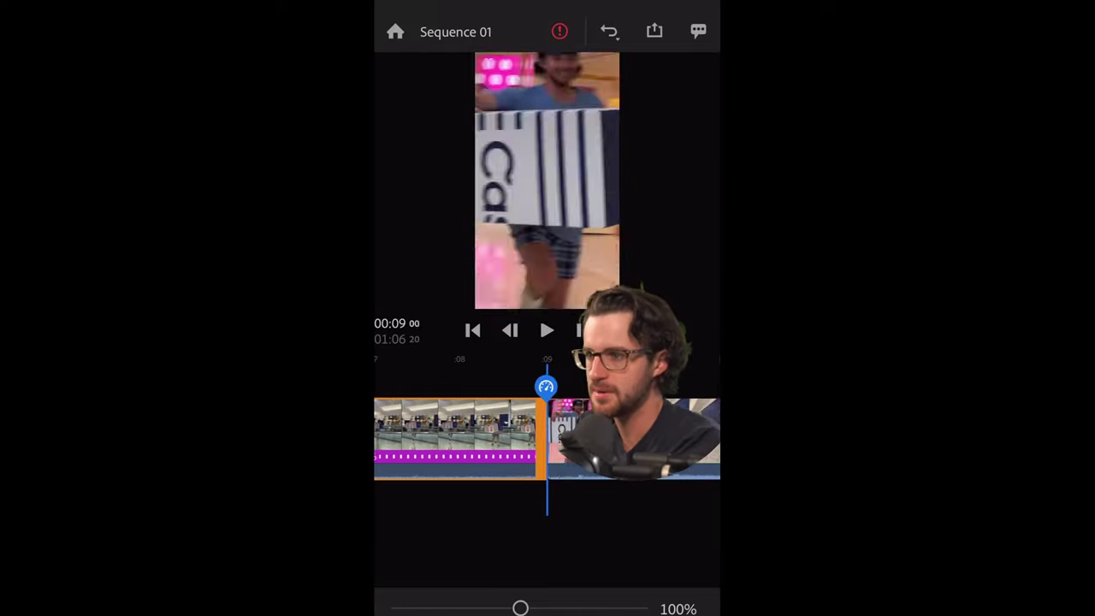
scroll(547, 437, "right", 2)
scroll(547, 436, "right", 2)
scroll(548, 436, "right", 2)
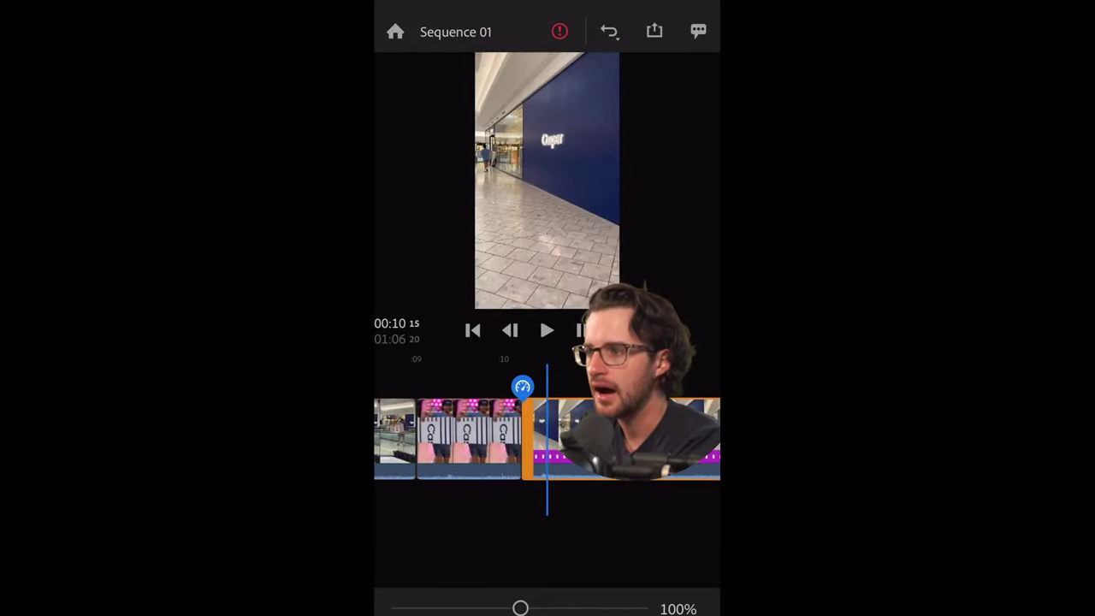
scroll(547, 437, "right", 2)
scroll(548, 437, "right", 2)
scroll(548, 436, "right", 2)
scroll(548, 436, "right", 3)
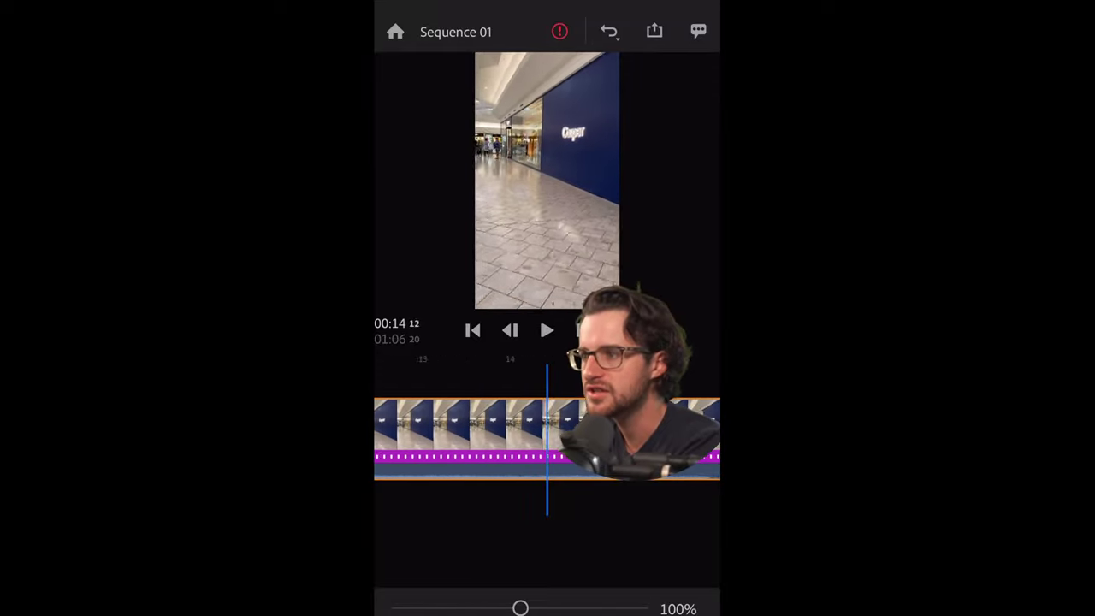
scroll(548, 437, "right", 2)
scroll(547, 436, "right", 2)
left_click_drag(634, 428, 548, 428)
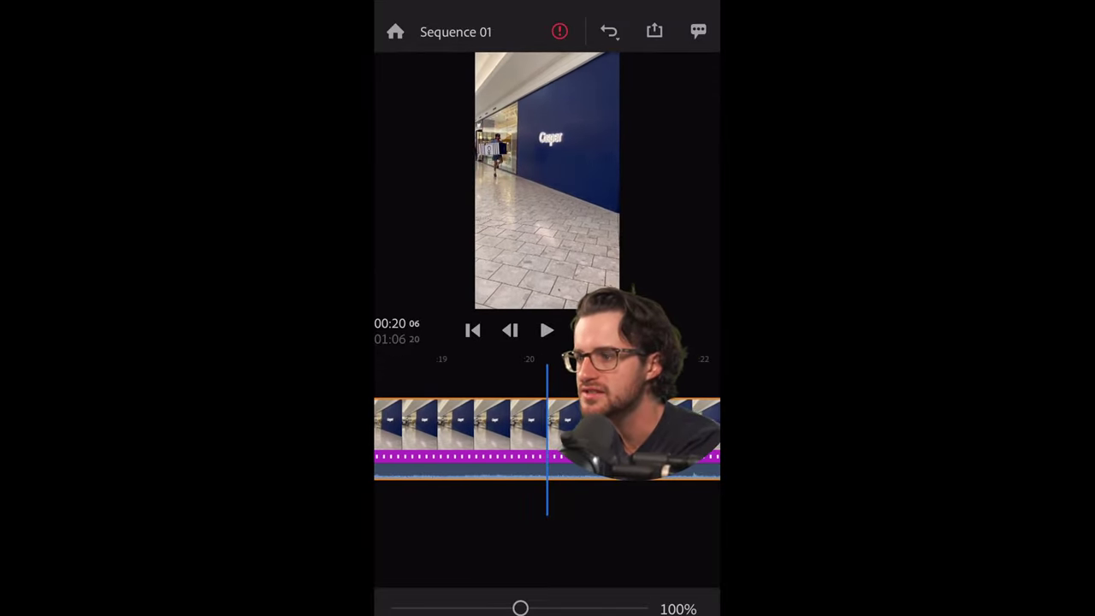
left_click(479, 428)
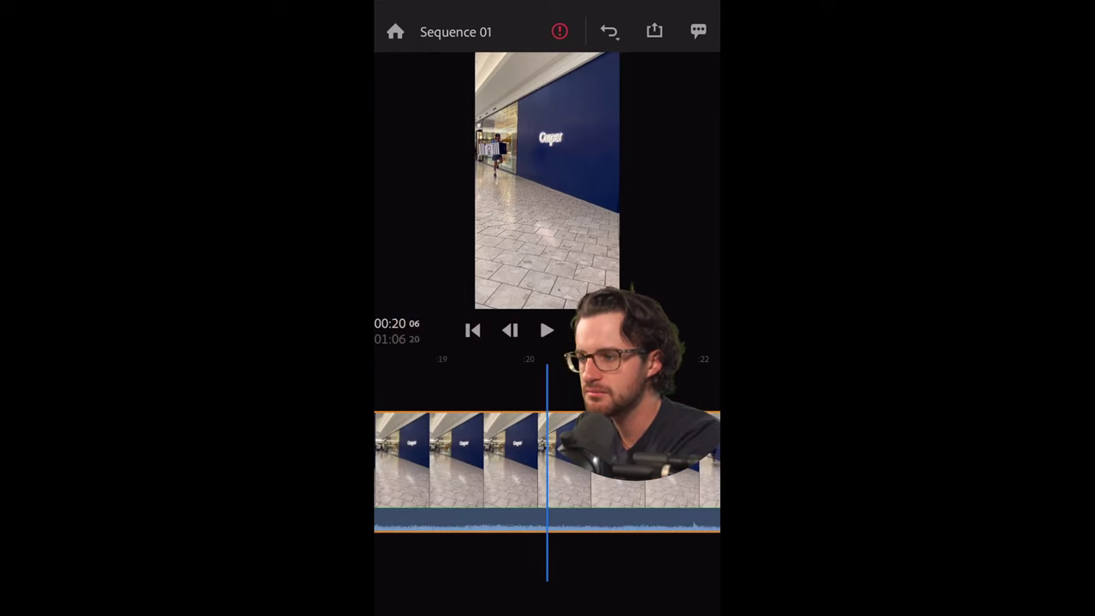
Step: Split the Cooper store clip at the playhead near 00:20
left_click(479, 463)
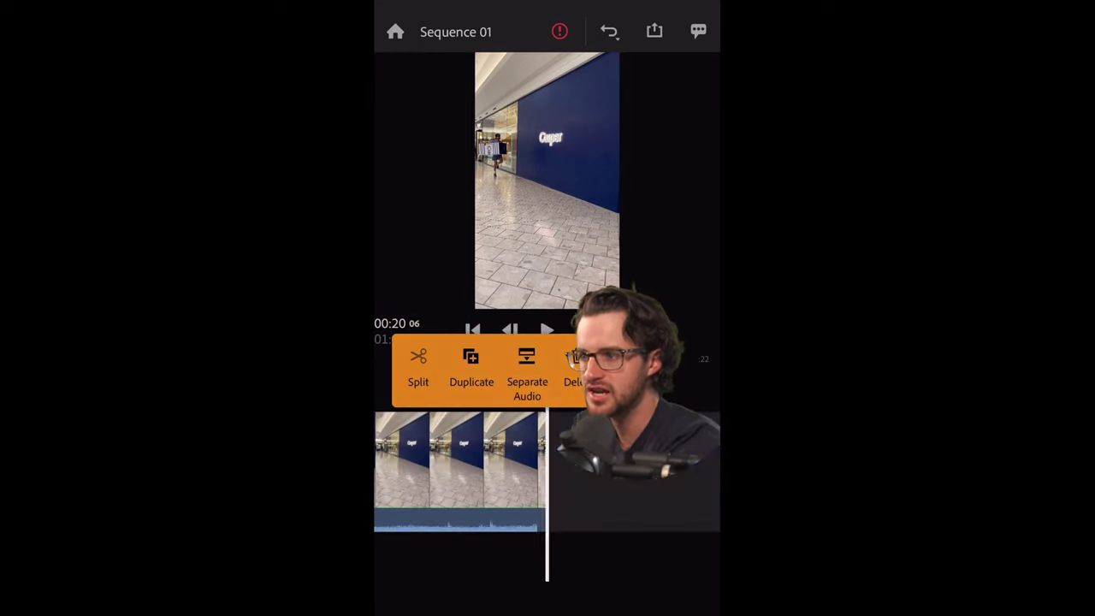
left_click(418, 367)
left_click_drag(479, 462, 535, 462)
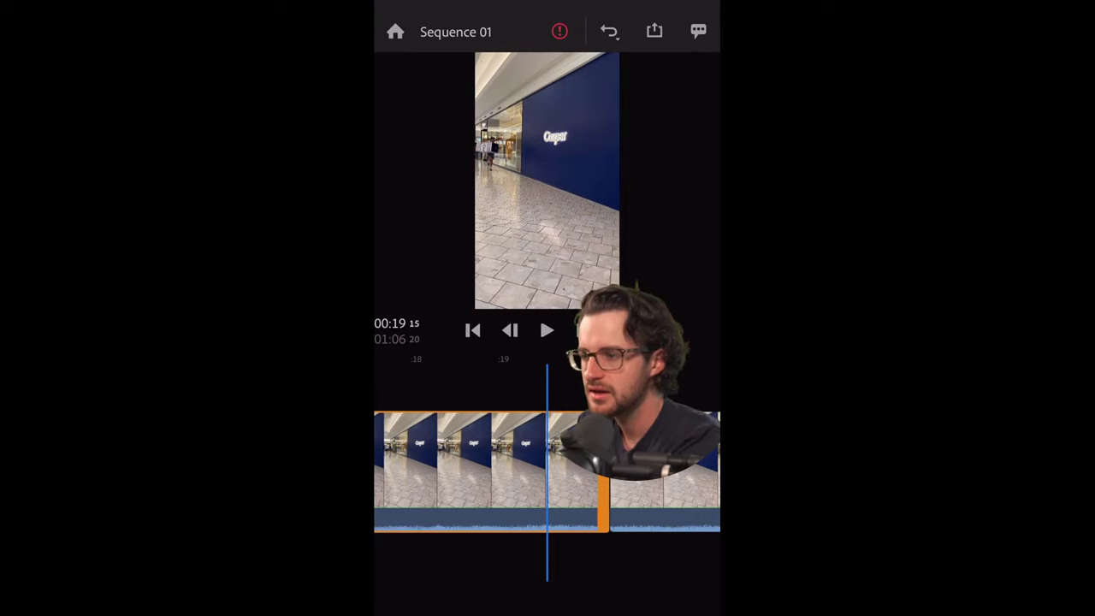
left_click(479, 463)
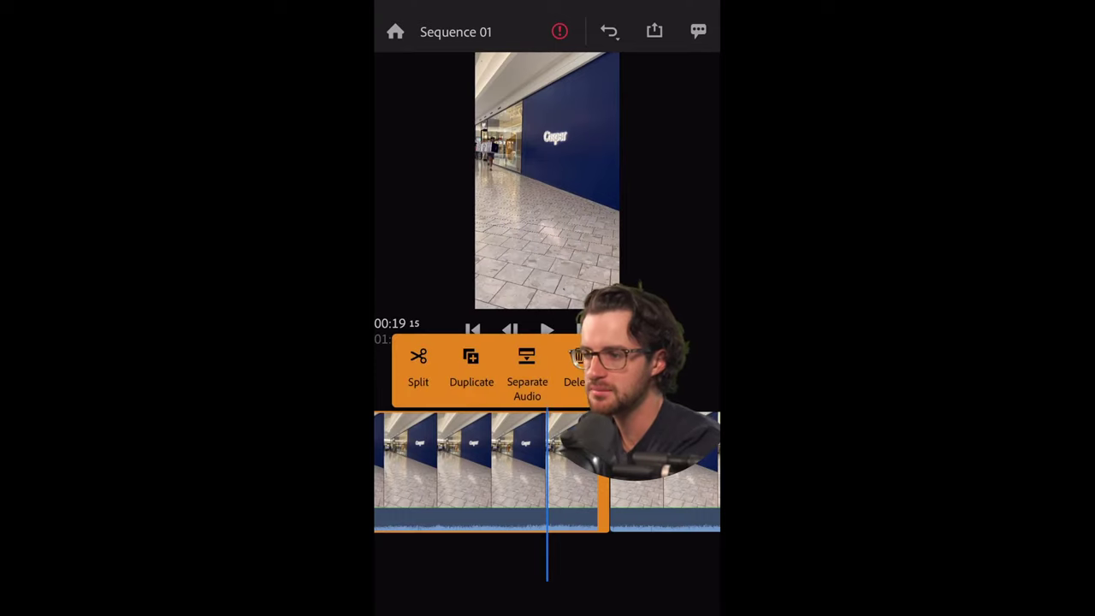
scroll(548, 470, "left", 5)
scroll(547, 471, "right", 3)
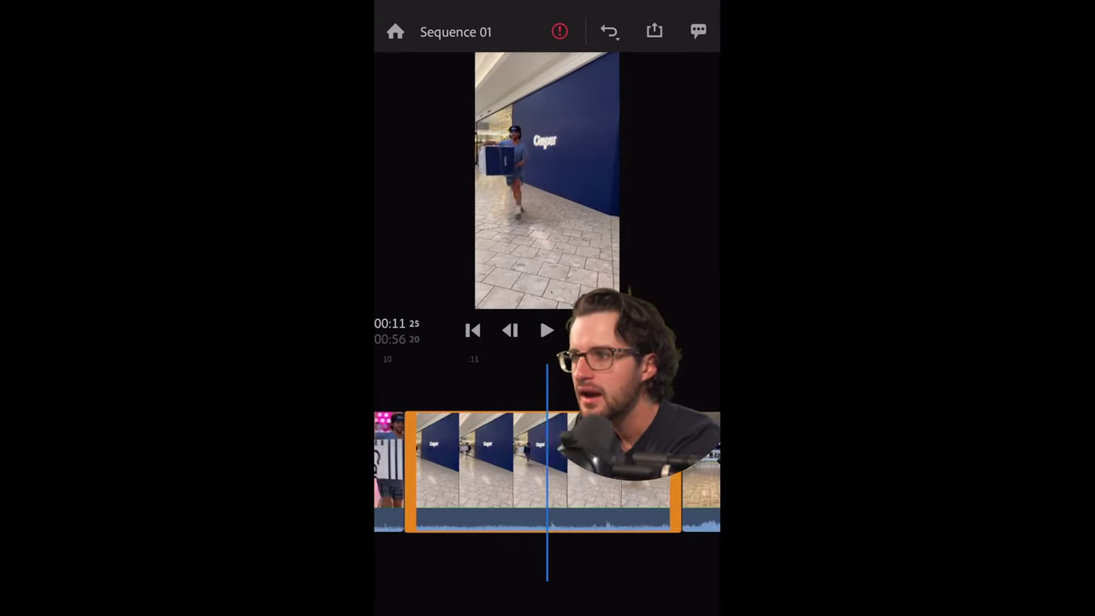
scroll(548, 470, "right", 2)
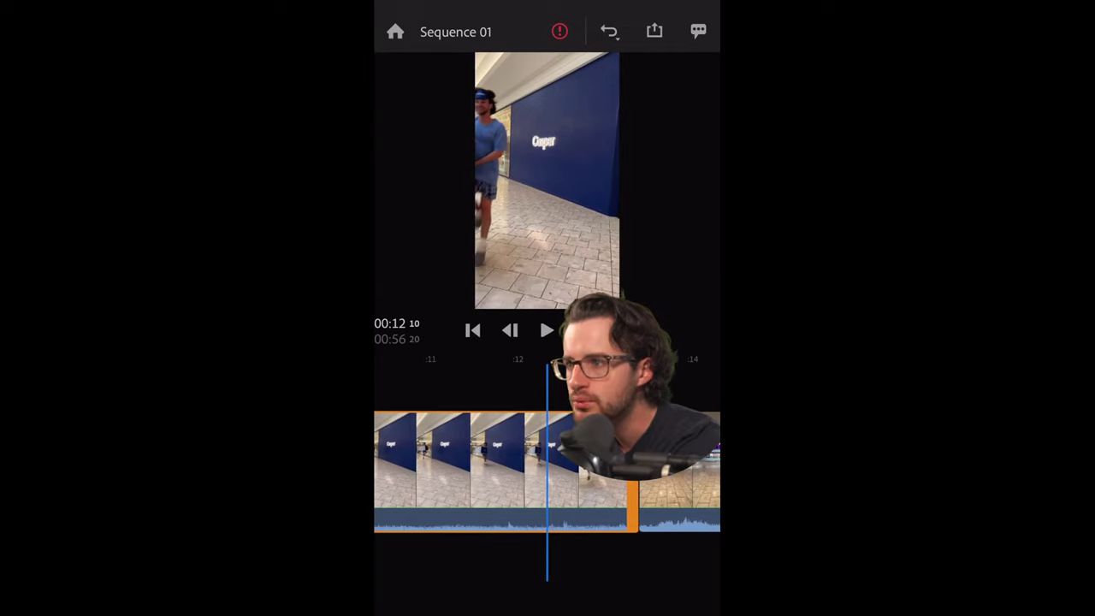
Step: Split the store clip again at 00:12 10 and delete the one-second piece
left_click(479, 462)
left_click(416, 353)
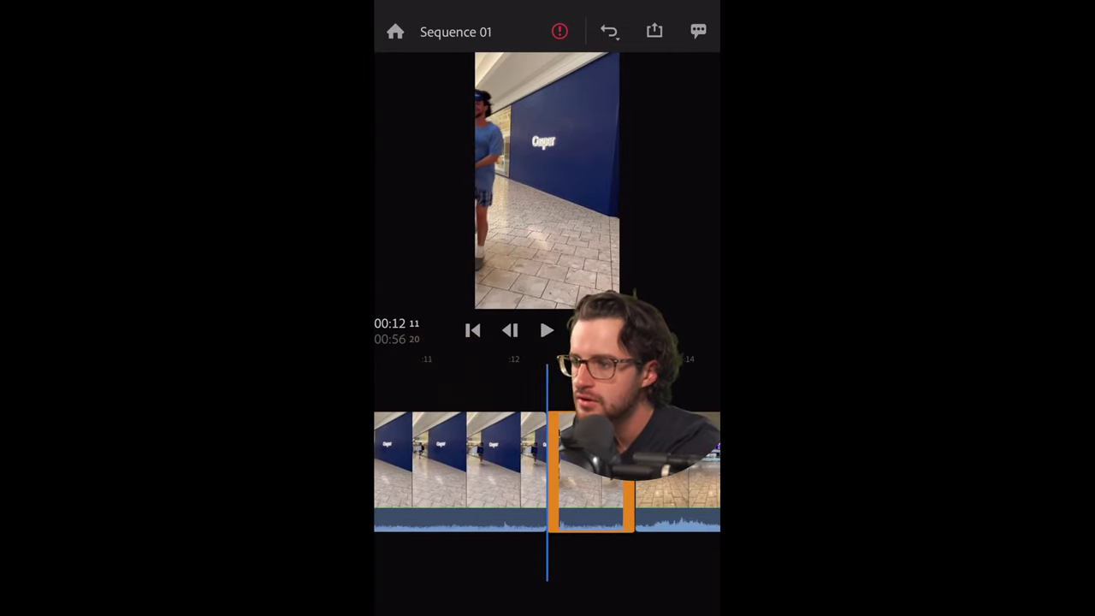
left_click(591, 462)
left_click(659, 368)
Step: Move the Cooper store clip to sit right after the opening shot
scroll(548, 471, "left", 3)
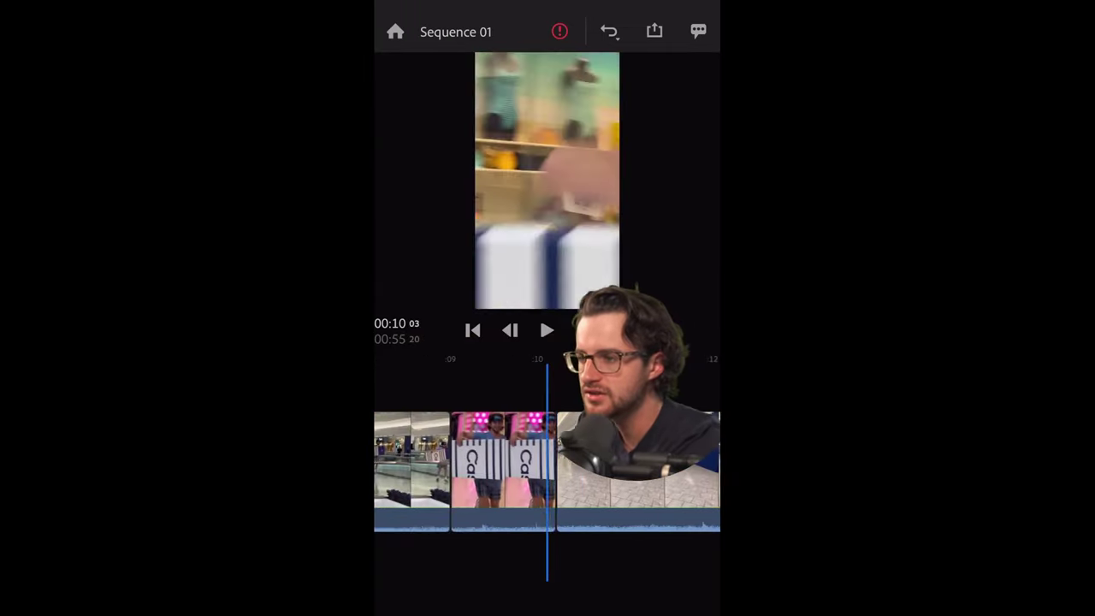
left_click(638, 462)
left_click_drag(599, 462, 415, 463)
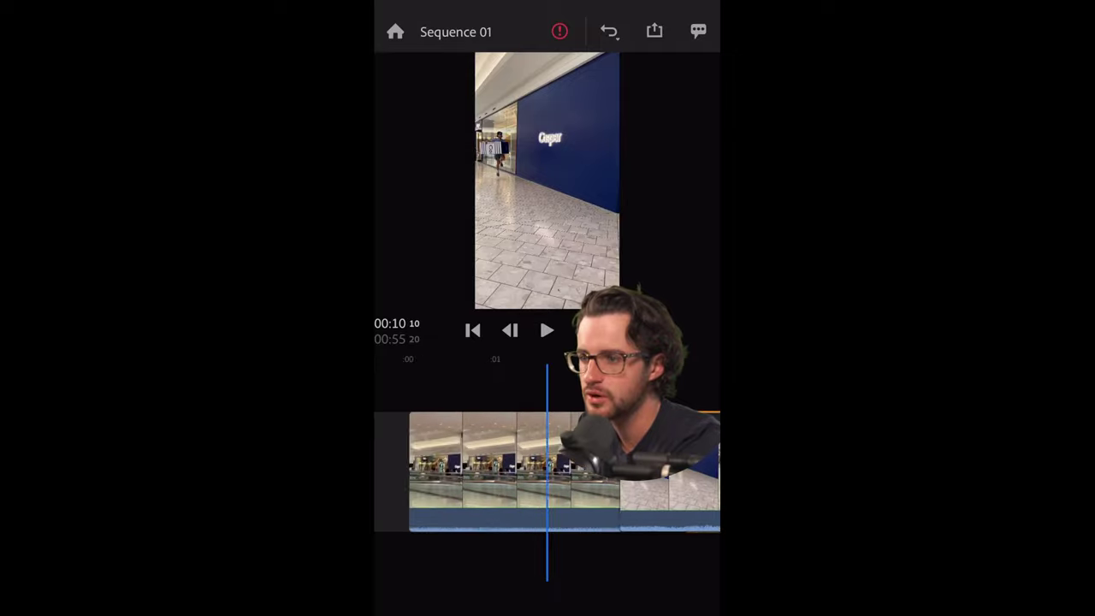
scroll(548, 471, "right", 2)
scroll(548, 471, "left", 3)
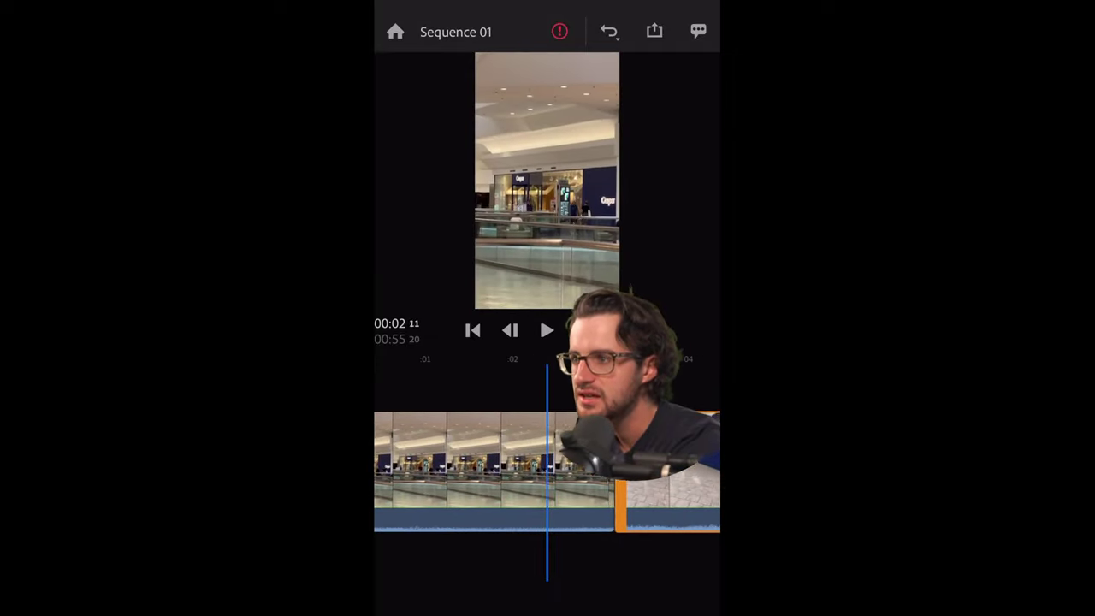
scroll(547, 471, "right", 3)
scroll(548, 471, "right", 1)
scroll(548, 470, "left", 2)
scroll(547, 471, "left", 2)
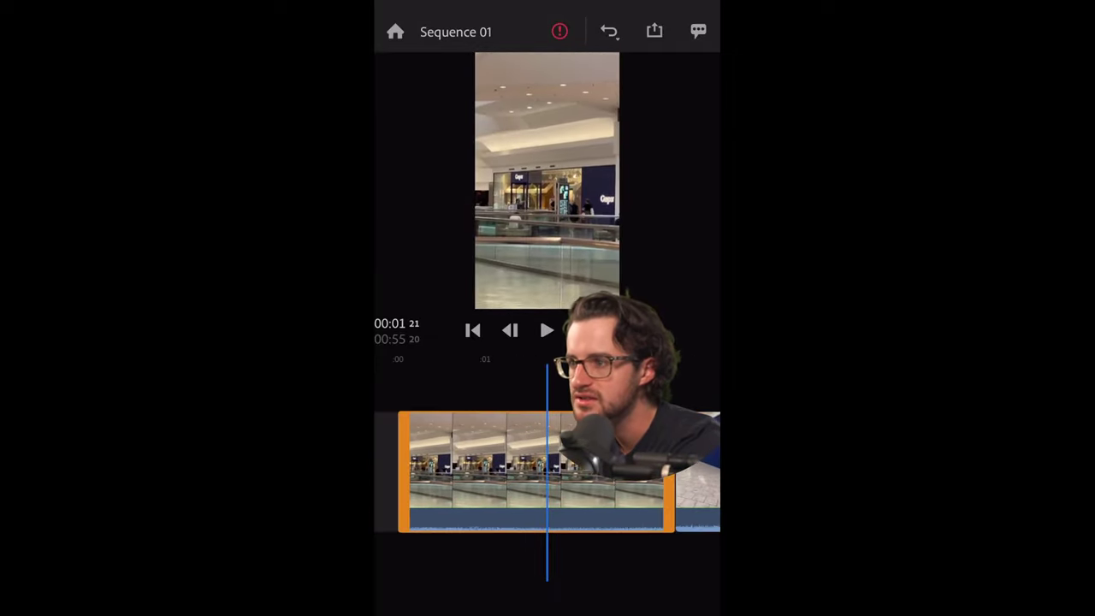
scroll(548, 471, "left", 2)
scroll(528, 389, "left", 2)
scroll(528, 389, "left", 1)
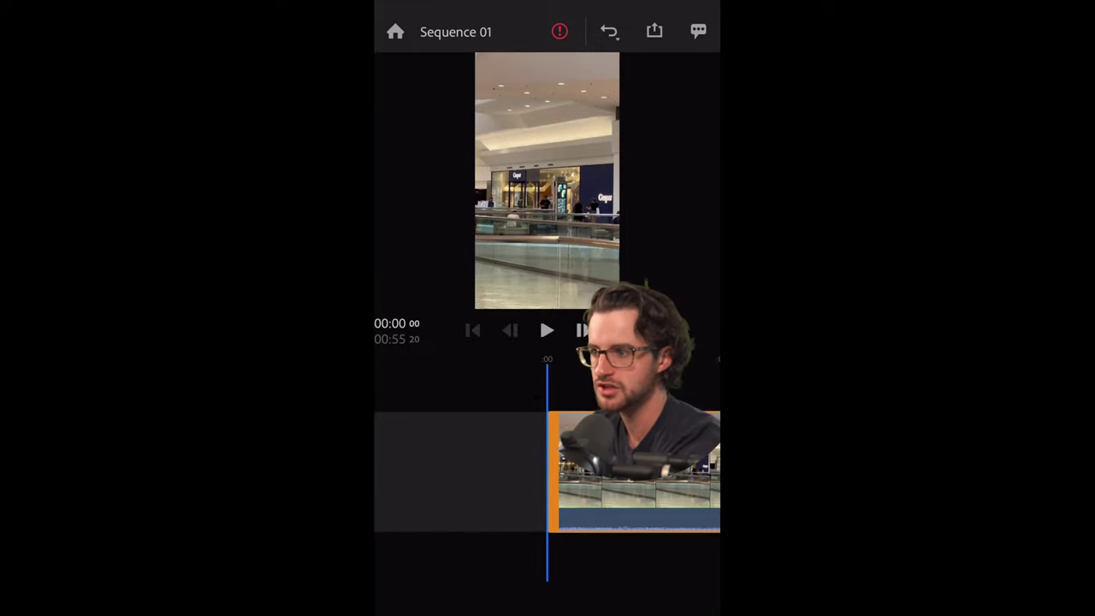
key("space")
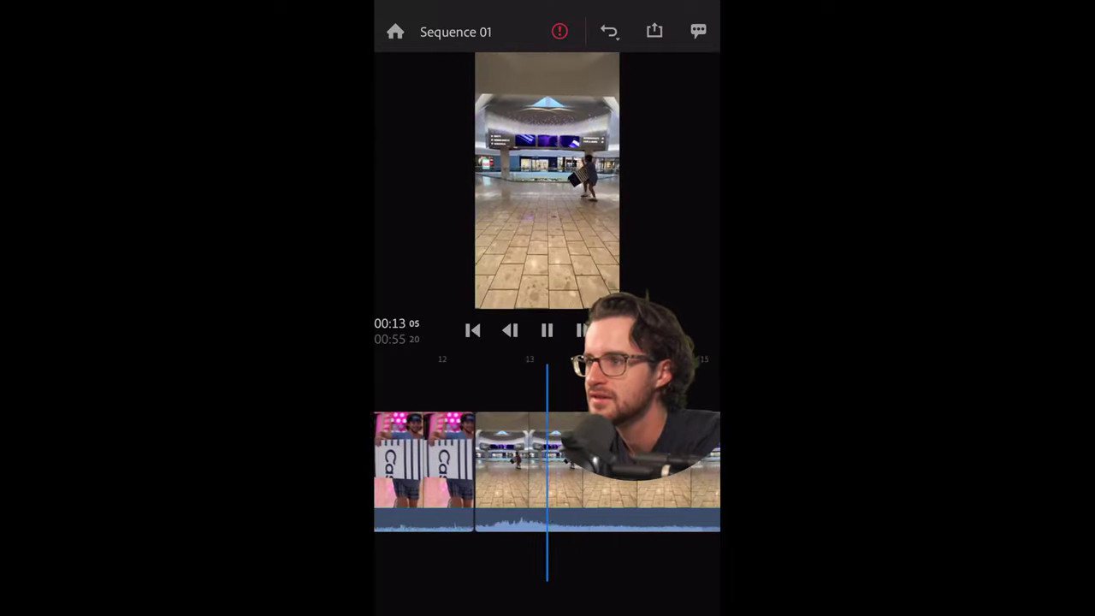
left_click(513, 463)
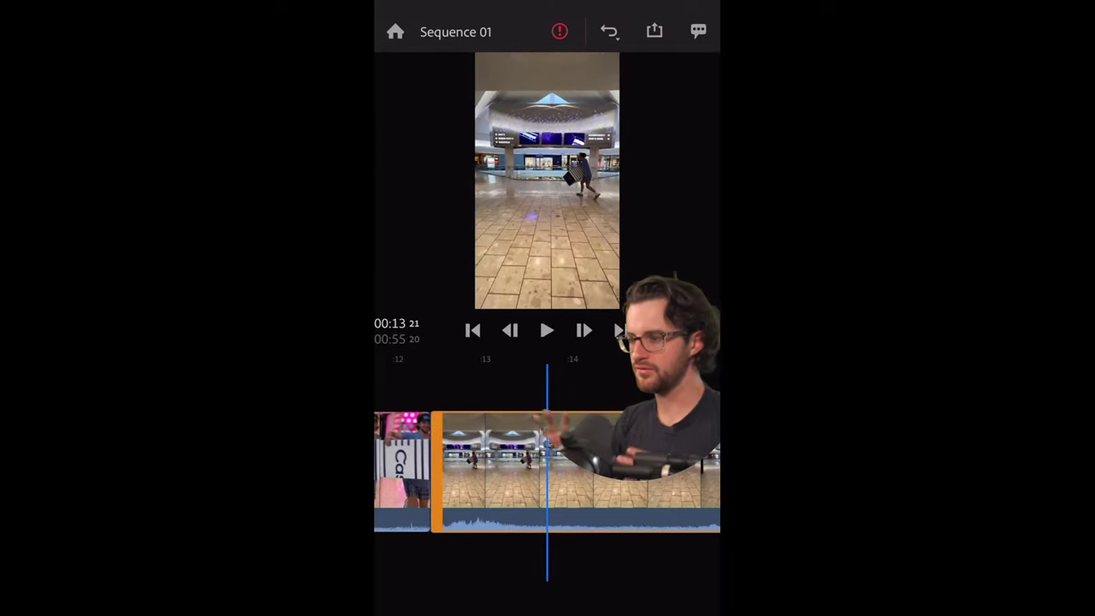
left_click_drag(514, 471, 618, 470)
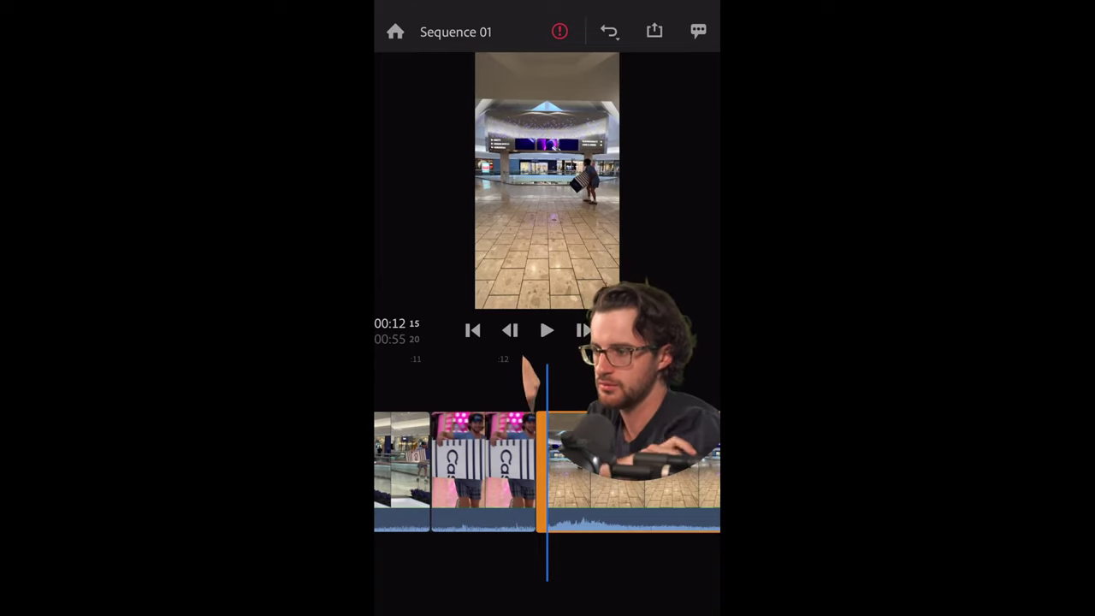
scroll(548, 471, "left", 10)
scroll(548, 471, "right", 5)
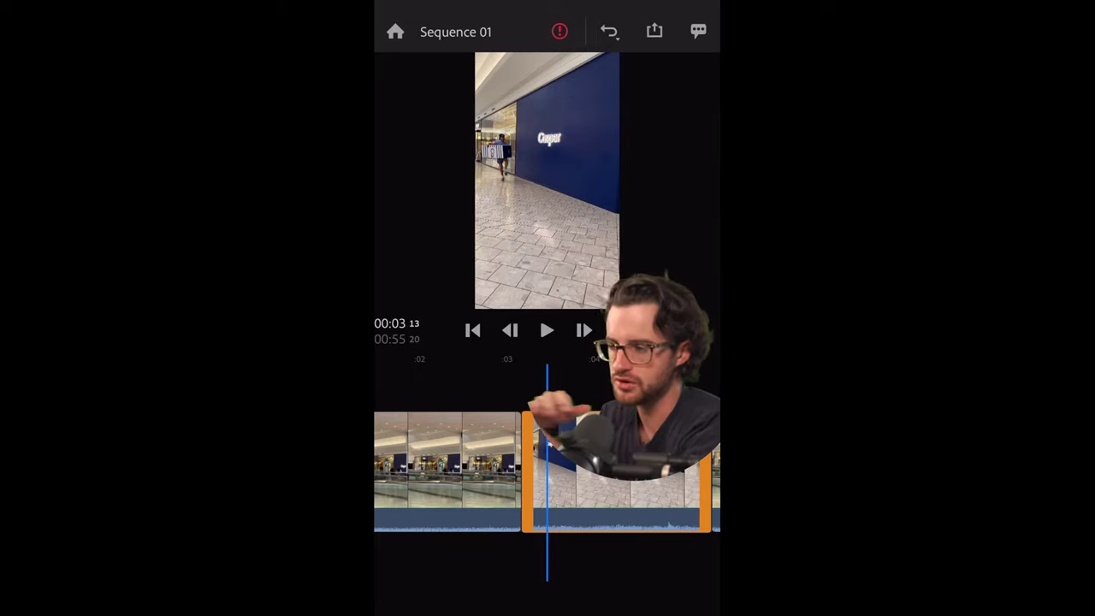
left_click_drag(445, 471, 684, 471)
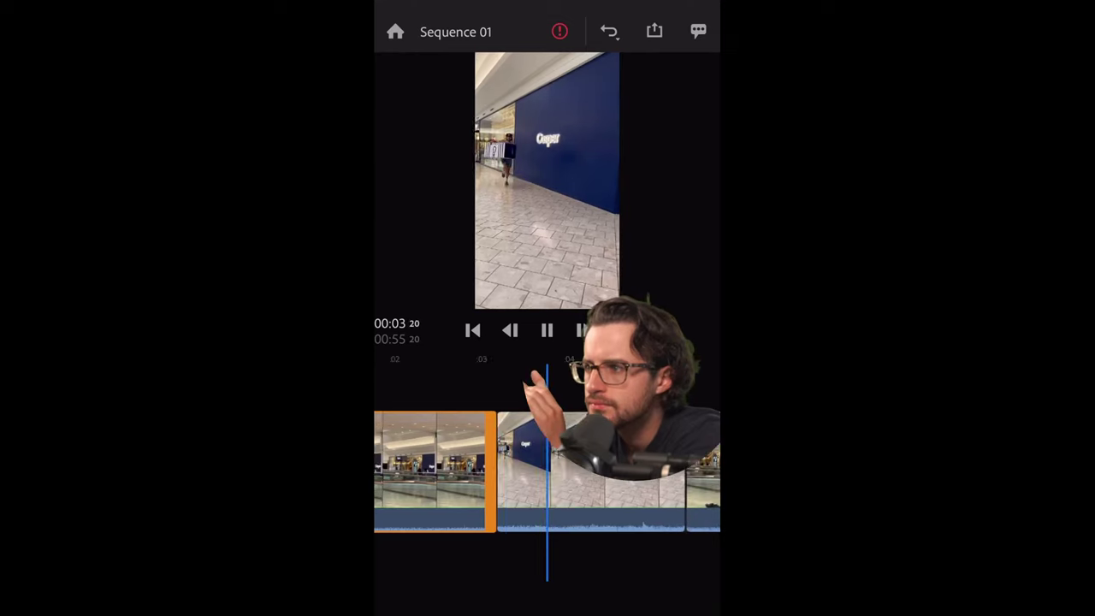
left_click(599, 505)
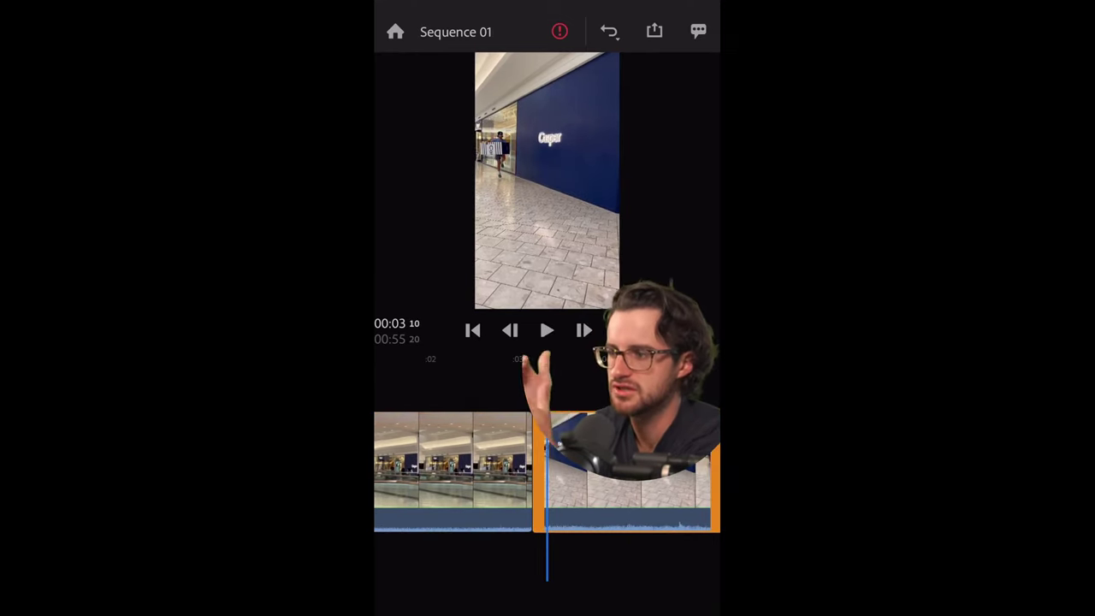
mouse_move(599, 471)
left_mouse_down()
mouse_move(566, 471)
mouse_move(658, 471)
left_mouse_up()
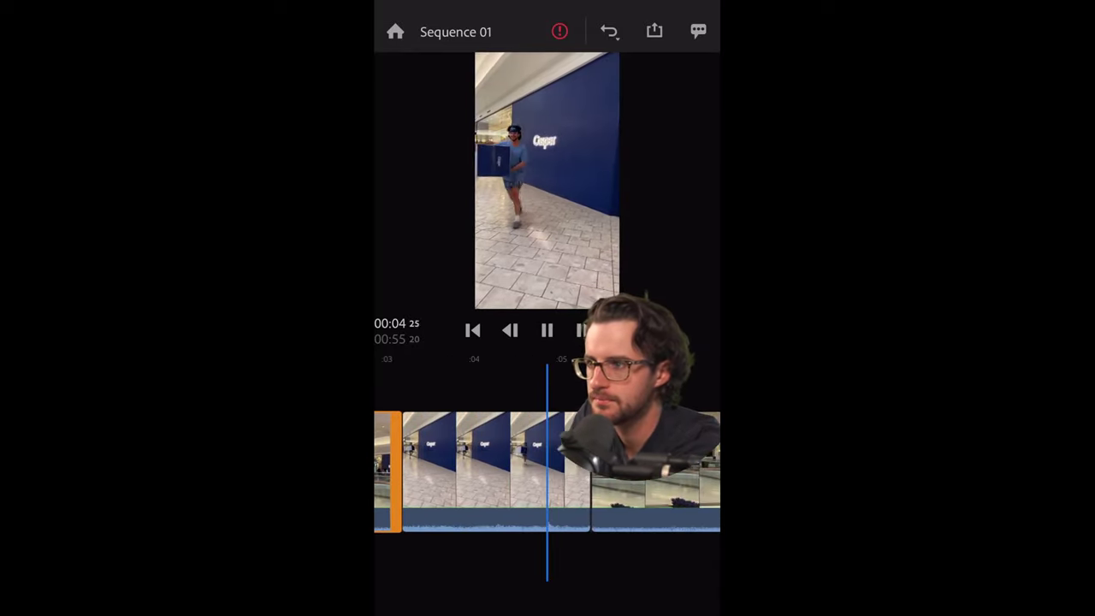
left_click_drag(513, 470, 591, 471)
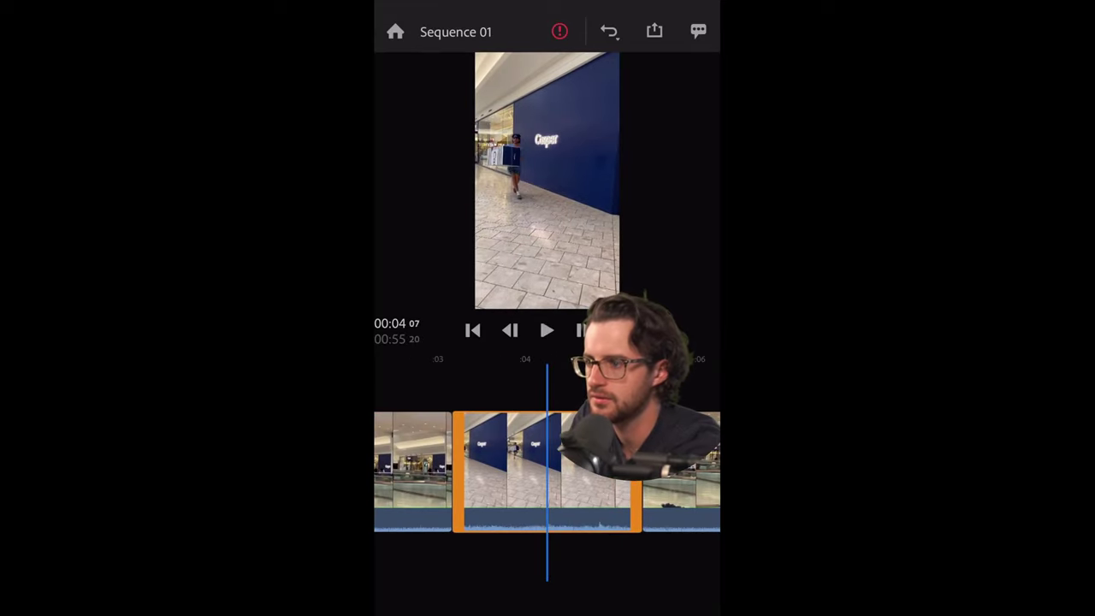
Step: Detach the middle Cooper clip's sound onto its own audio track
left_click(513, 470)
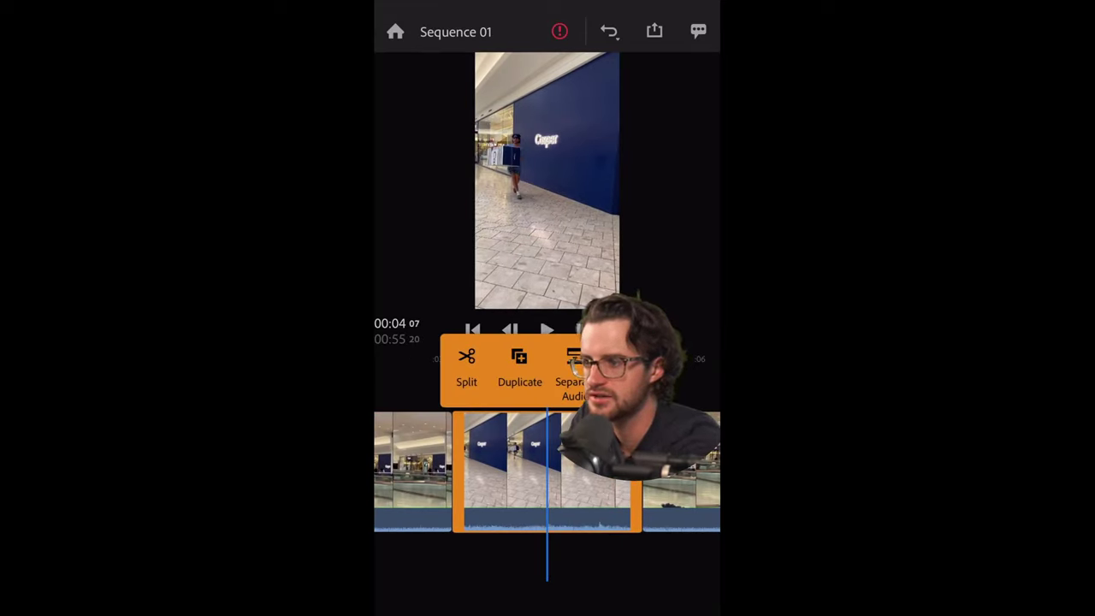
left_click(572, 377)
mouse_move(548, 453)
left_mouse_down()
mouse_move(641, 454)
mouse_move(516, 453)
mouse_move(569, 453)
mouse_move(526, 453)
left_mouse_up()
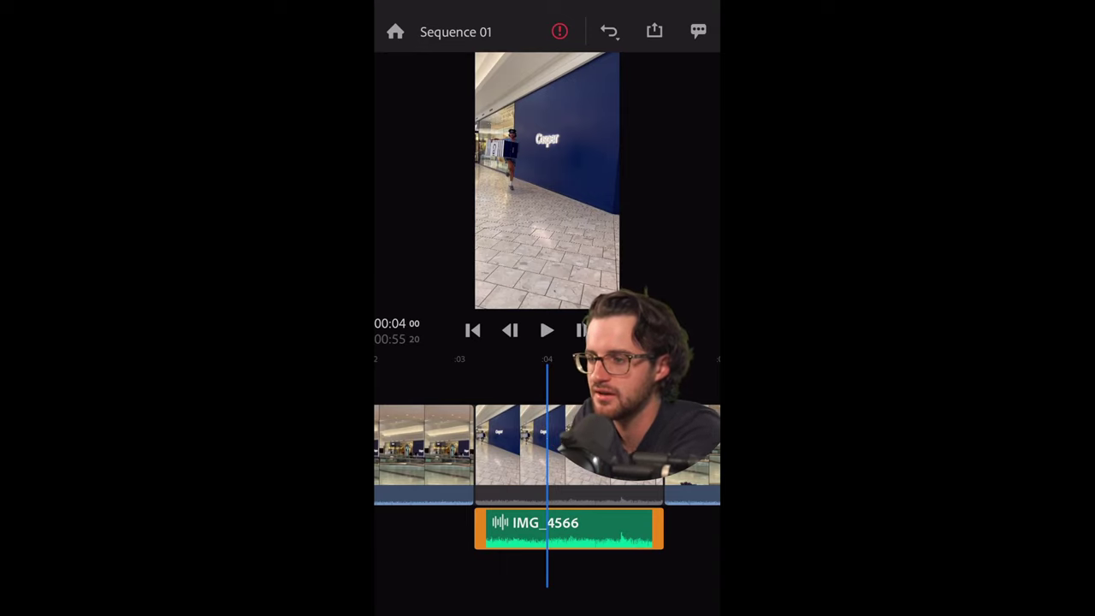
left_click(513, 445)
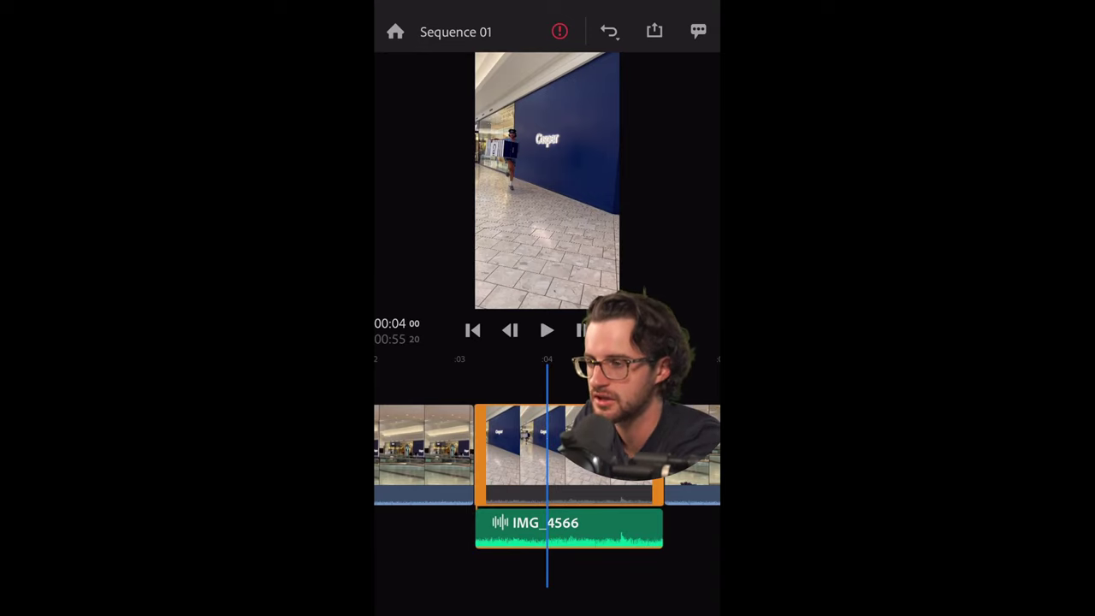
Step: Trim the beginning of the IMG_4566 sound-effect clip
left_click(569, 527)
left_click_drag(513, 453, 637, 453)
left_click(479, 445)
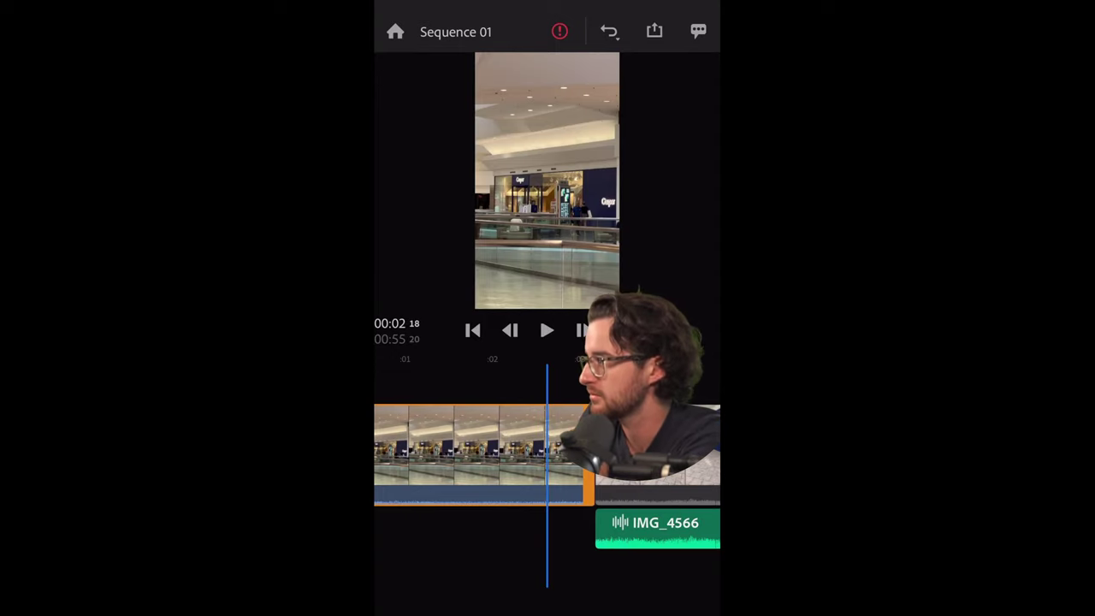
mouse_move(513, 453)
left_mouse_down()
mouse_move(472, 453)
mouse_move(616, 454)
left_mouse_up()
left_click(638, 526)
left_click(479, 445)
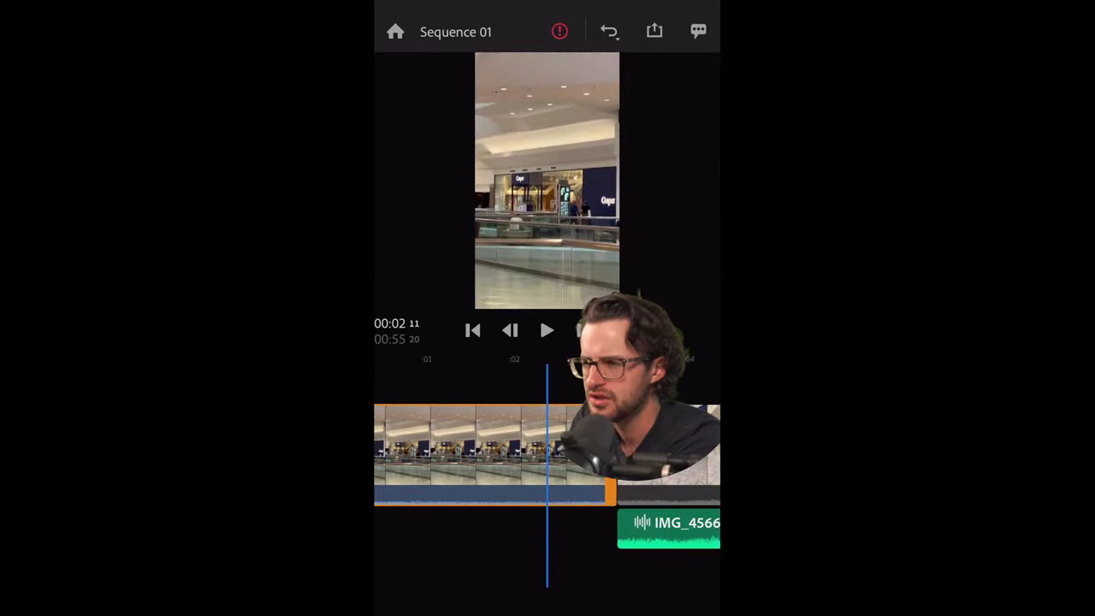
left_click_drag(514, 454, 412, 453)
left_click(609, 528)
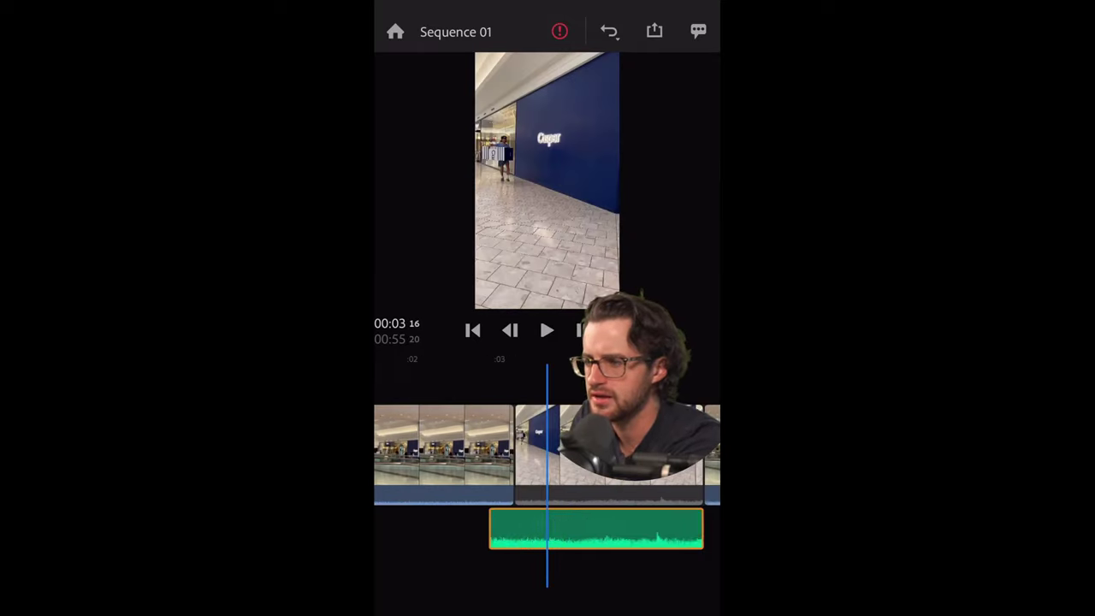
left_click_drag(445, 528, 376, 528)
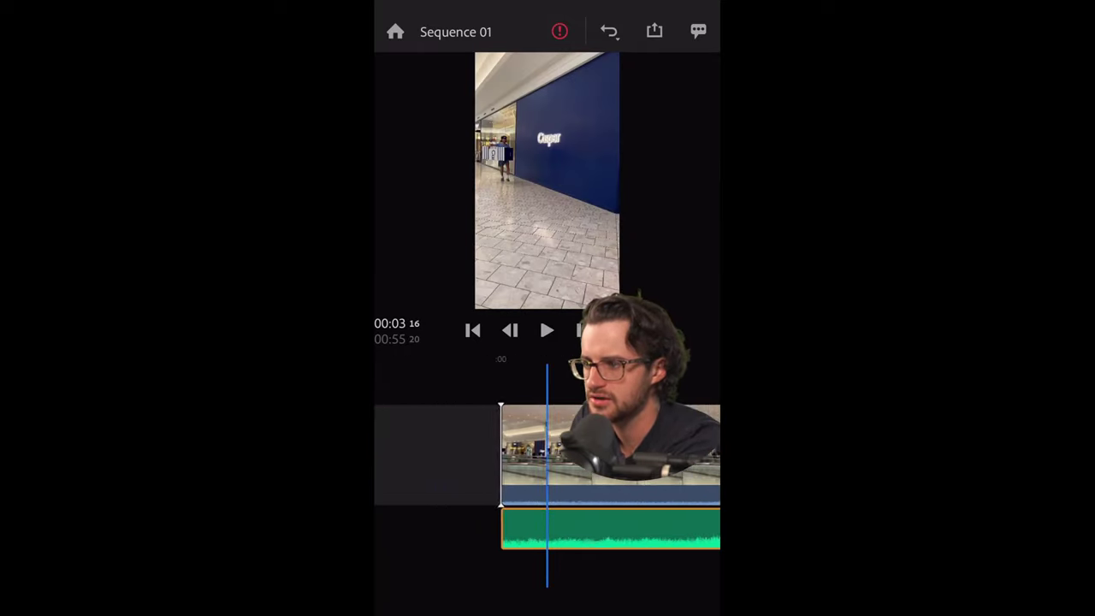
Step: Scrub back through the opening edit and play the sequence from the start
left_click_drag(410, 453, 608, 453)
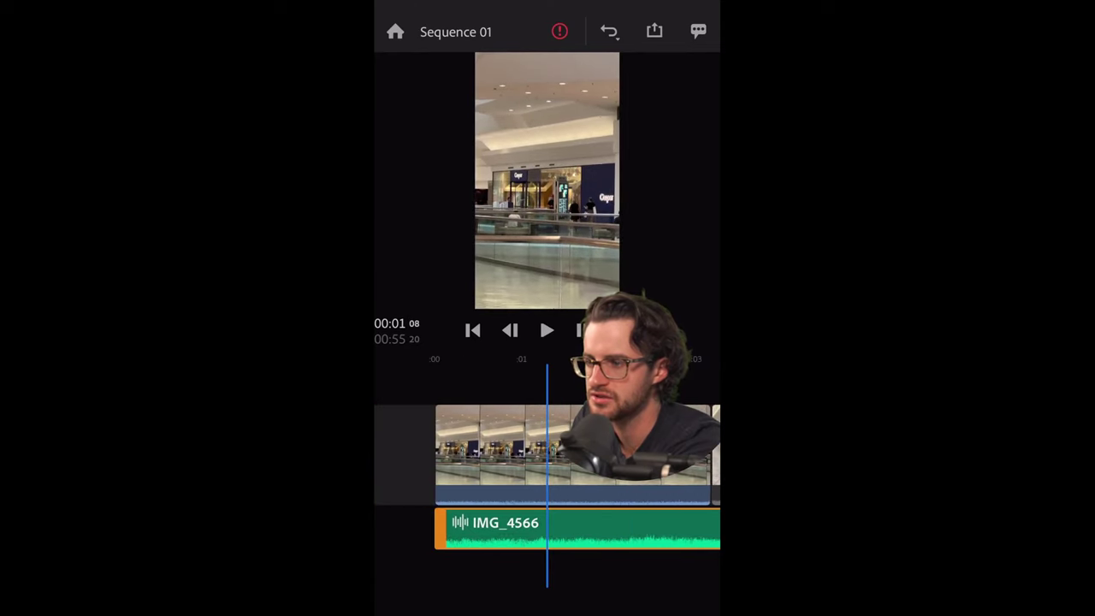
left_click(496, 454)
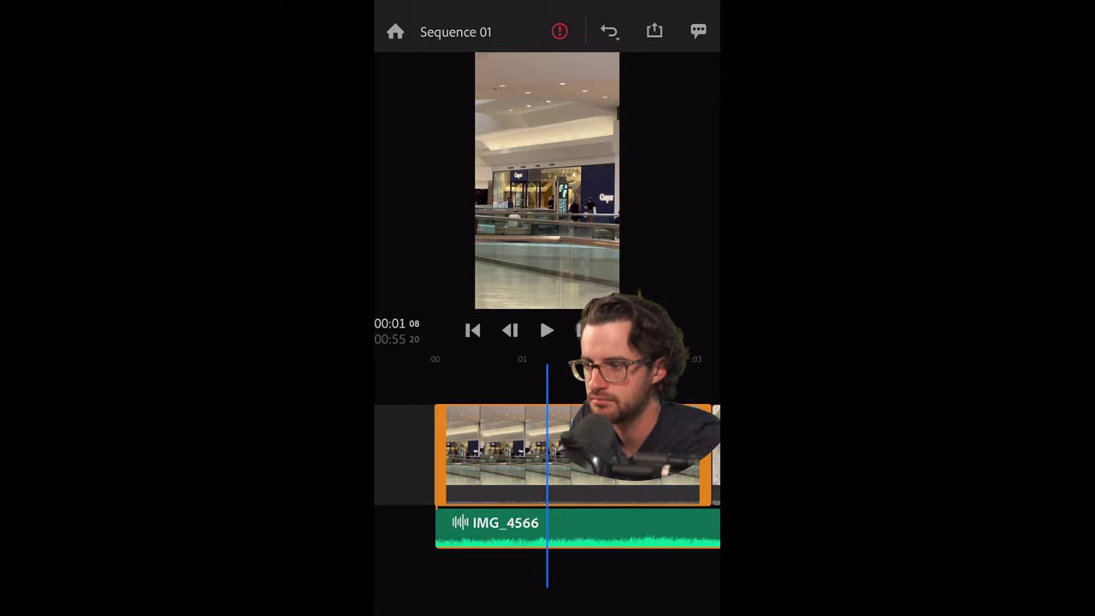
mouse_move(513, 453)
left_mouse_down()
mouse_move(627, 454)
mouse_move(479, 454)
left_mouse_up()
mouse_move(651, 453)
left_mouse_down()
mouse_move(480, 453)
mouse_move(667, 454)
mouse_move(433, 454)
mouse_move(665, 454)
left_mouse_up()
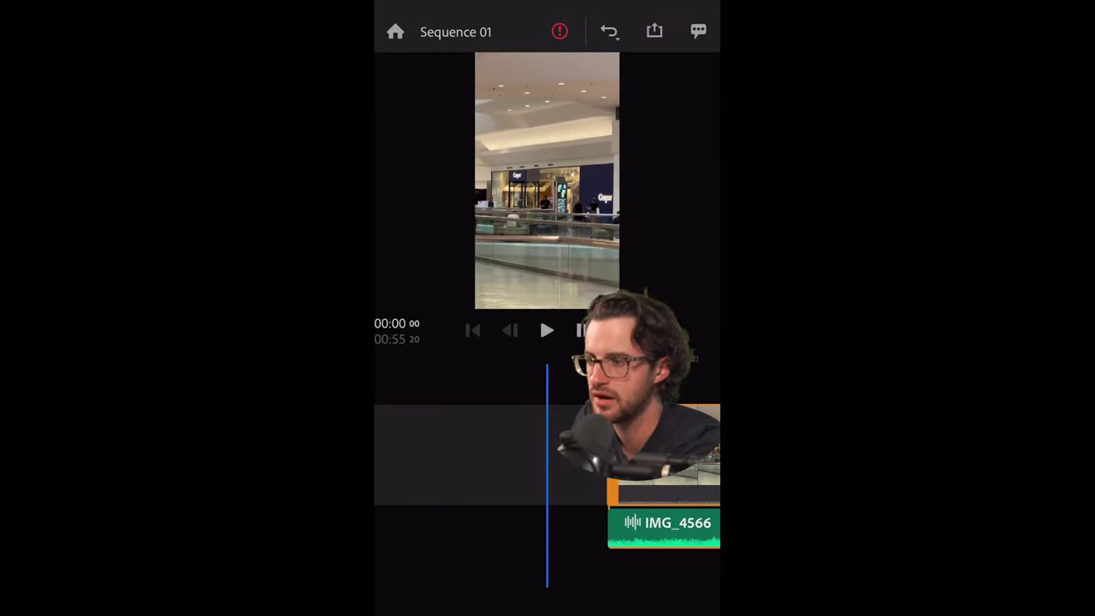
left_click(547, 330)
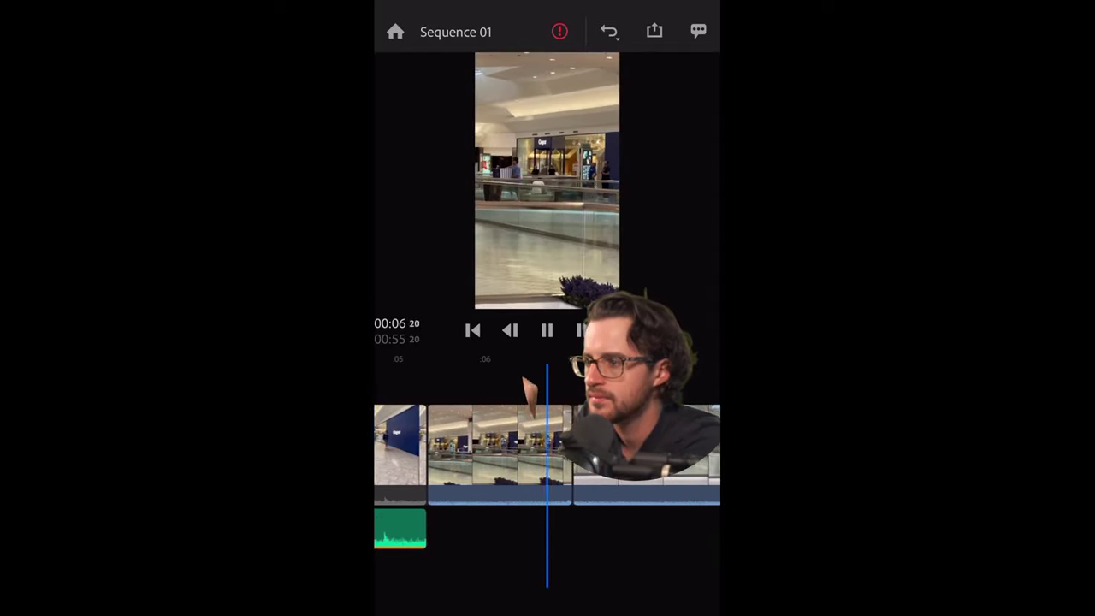
Step: Extend the end of the blue Casper storefront clip
left_click_drag(513, 453, 601, 453)
left_click(611, 454)
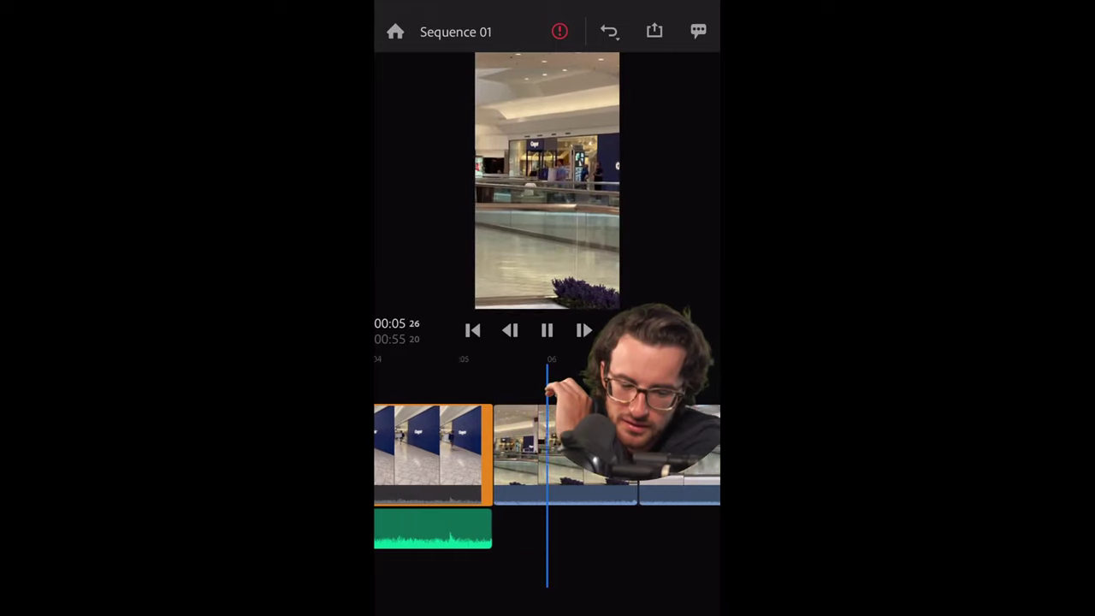
left_click_drag(513, 454, 627, 454)
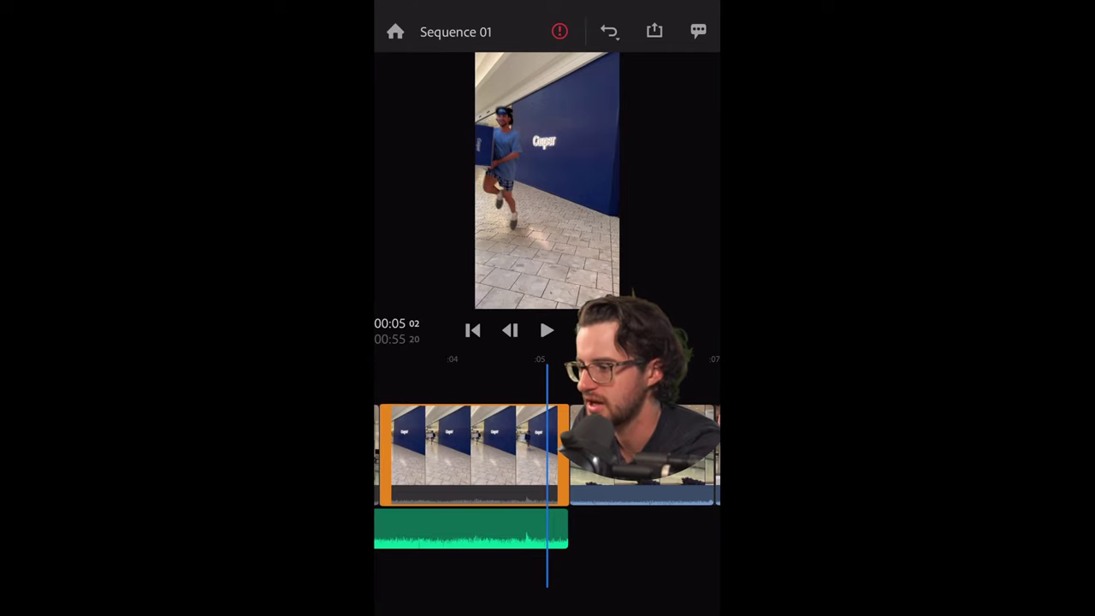
left_click_drag(567, 453, 587, 453)
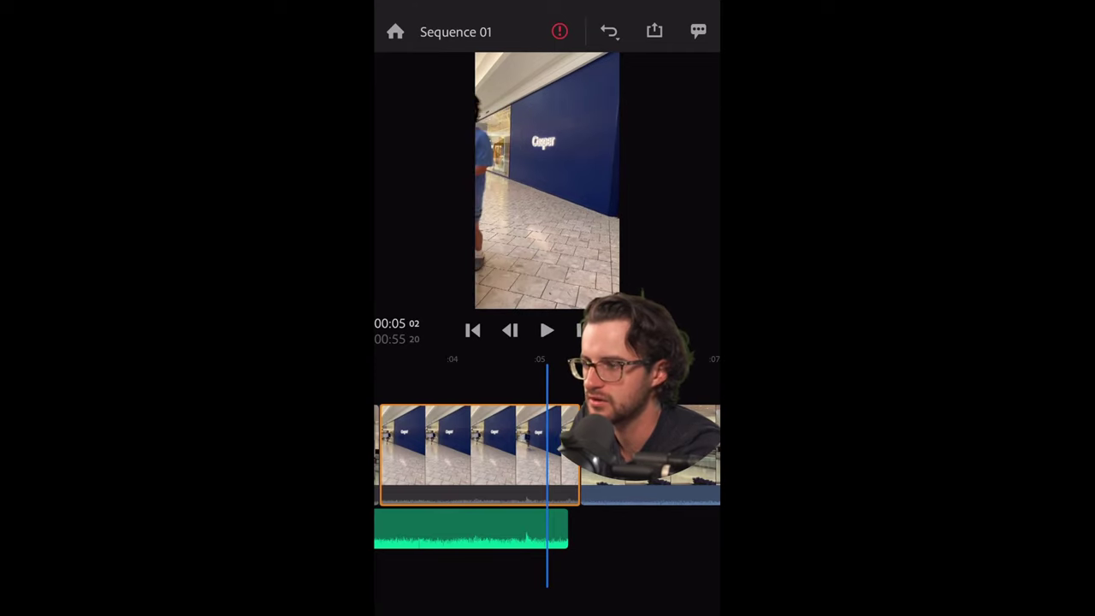
Step: Trim the sound effect beneath it to end exactly with the storefront clip
left_click(471, 529)
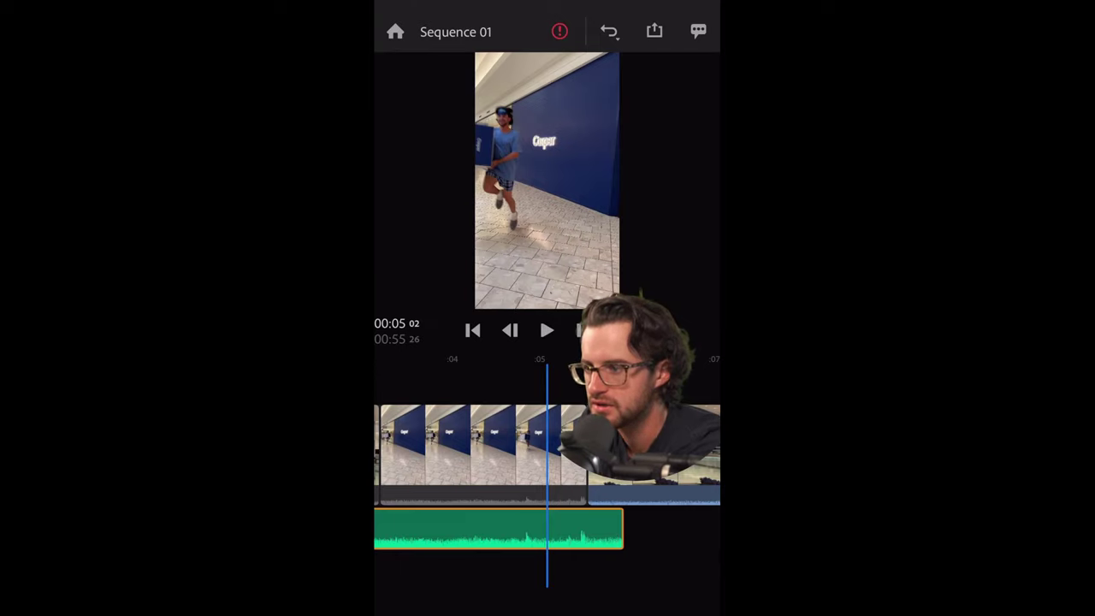
left_click_drag(587, 528, 631, 528)
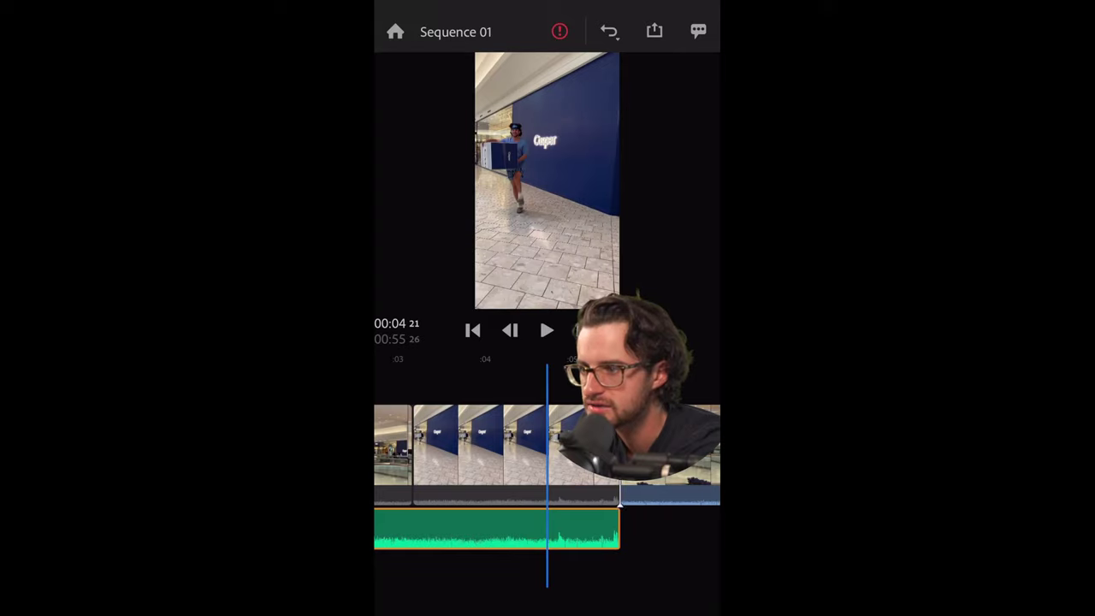
left_click_drag(479, 445, 549, 445)
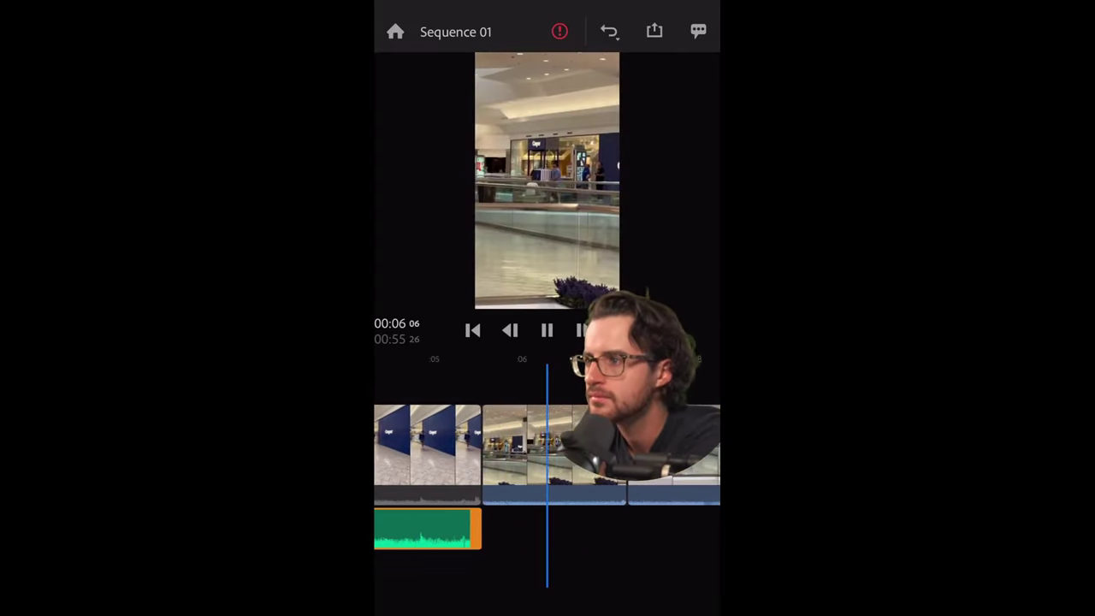
left_click_drag(480, 445, 633, 445)
left_click_drag(513, 445, 531, 445)
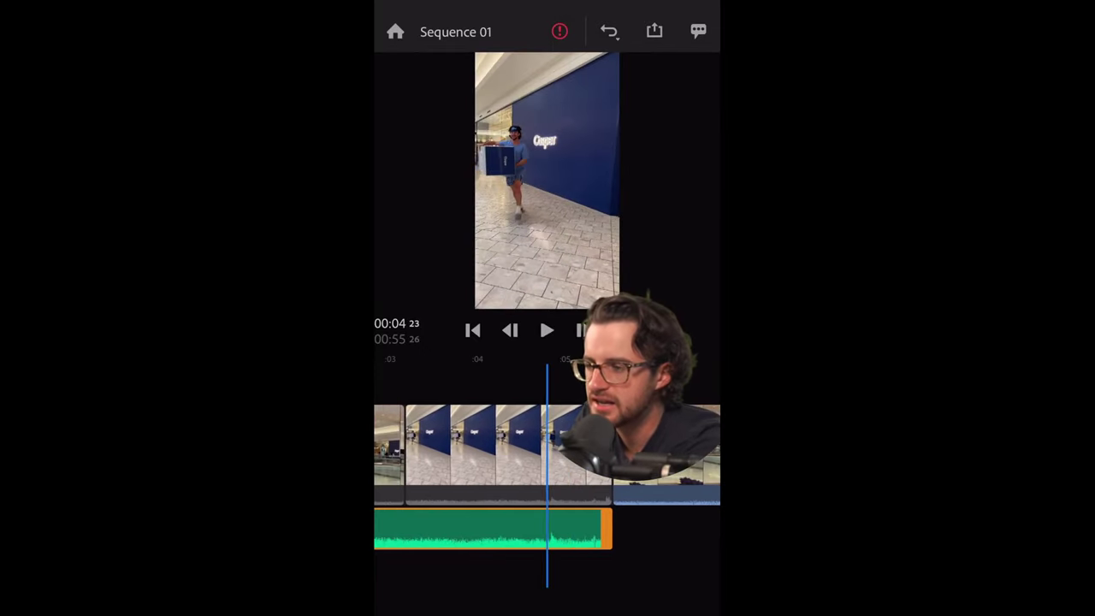
left_click_drag(611, 453, 585, 453)
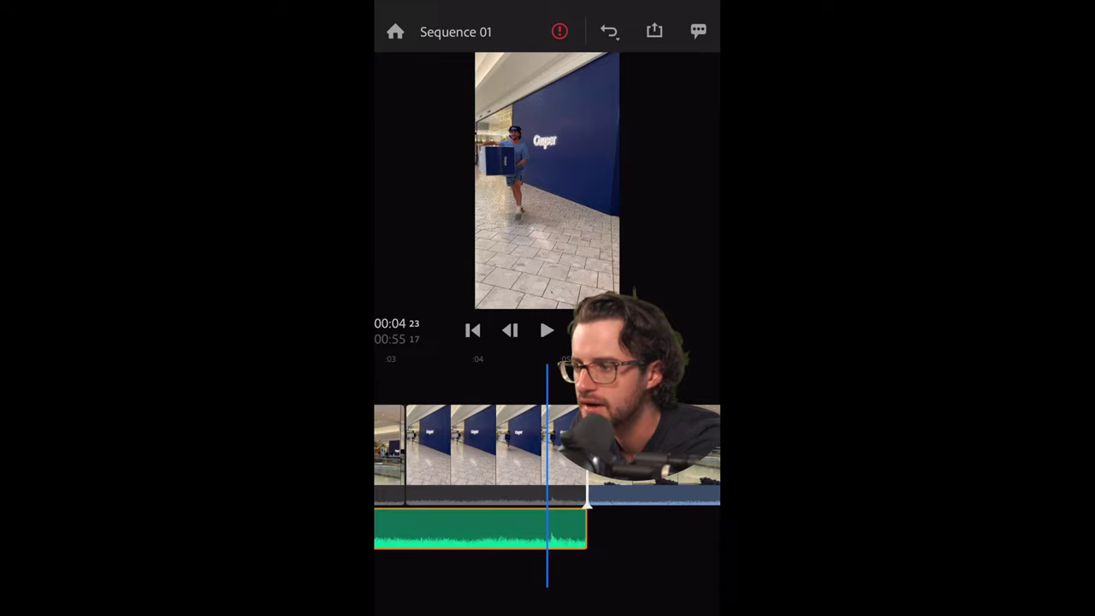
left_click_drag(513, 445, 642, 445)
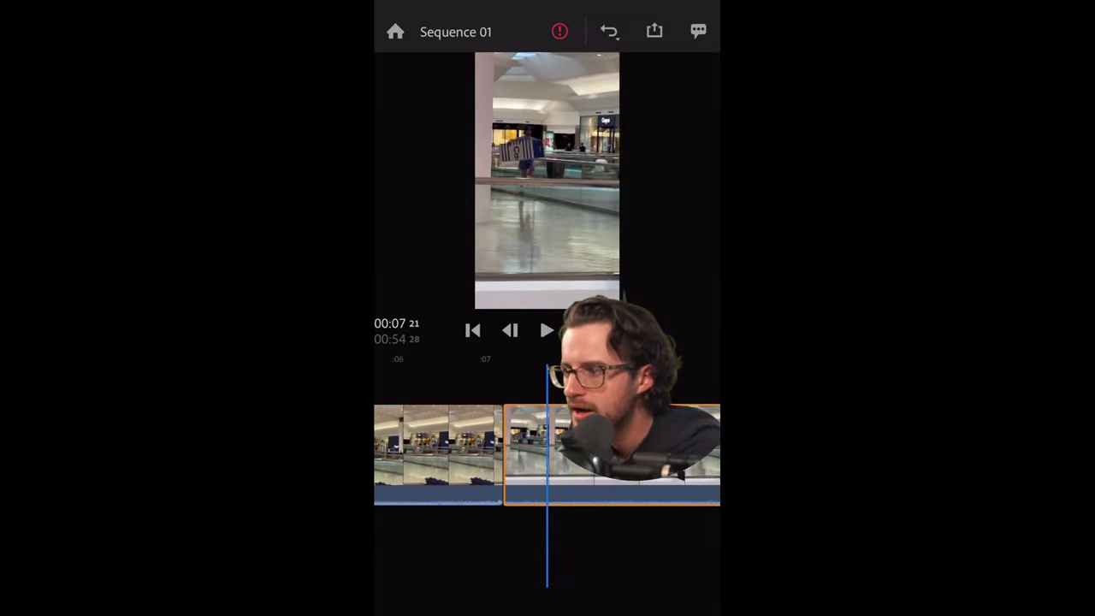
Step: Preview the sequence and select the next mall clip
key("space")
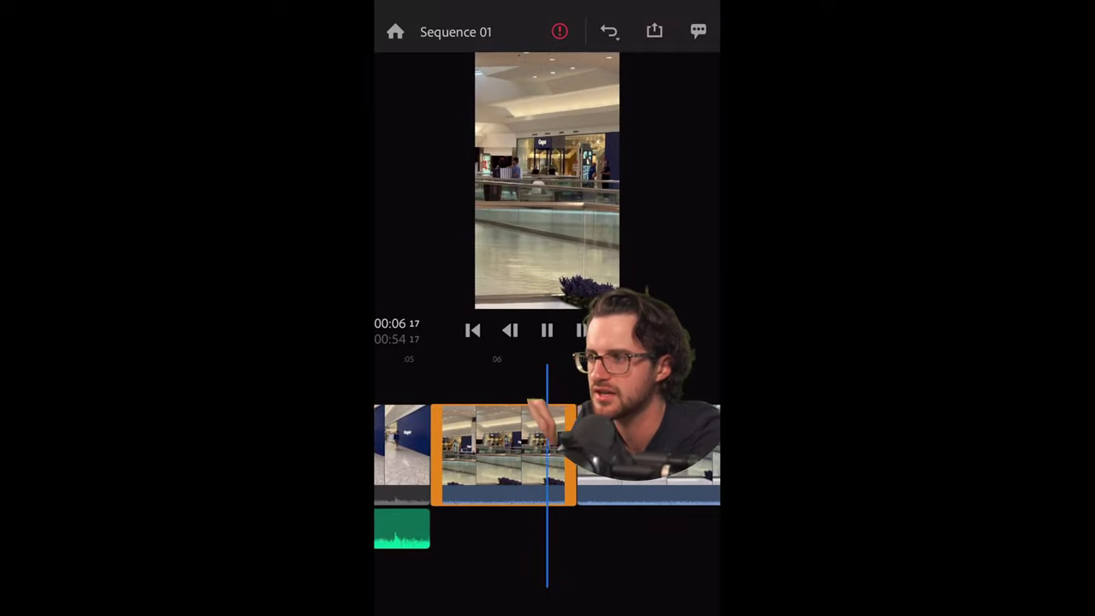
key("space")
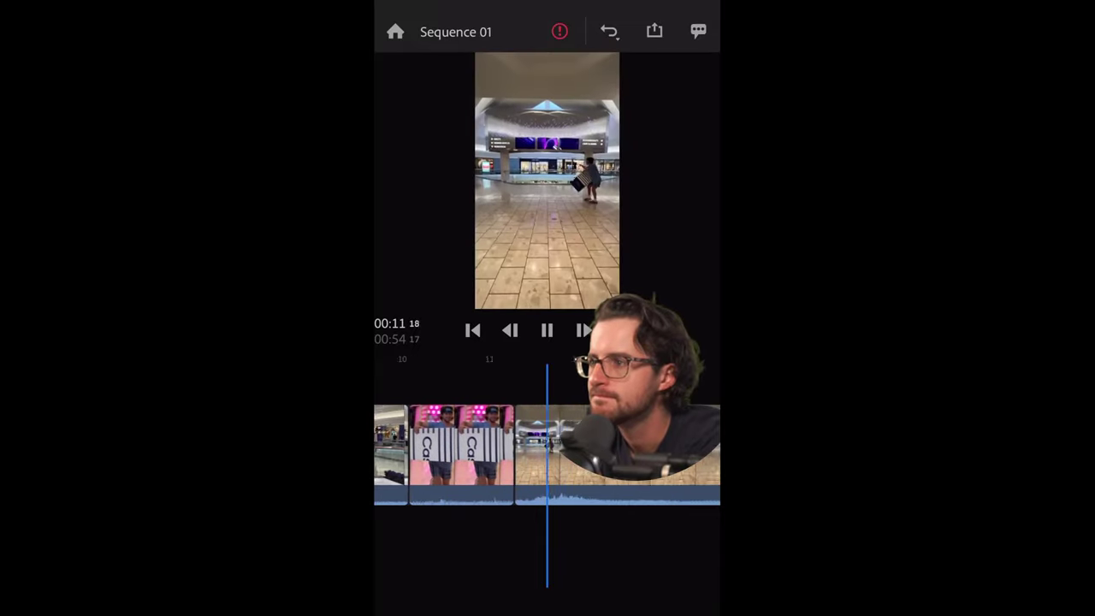
left_click(547, 330)
left_click(514, 445)
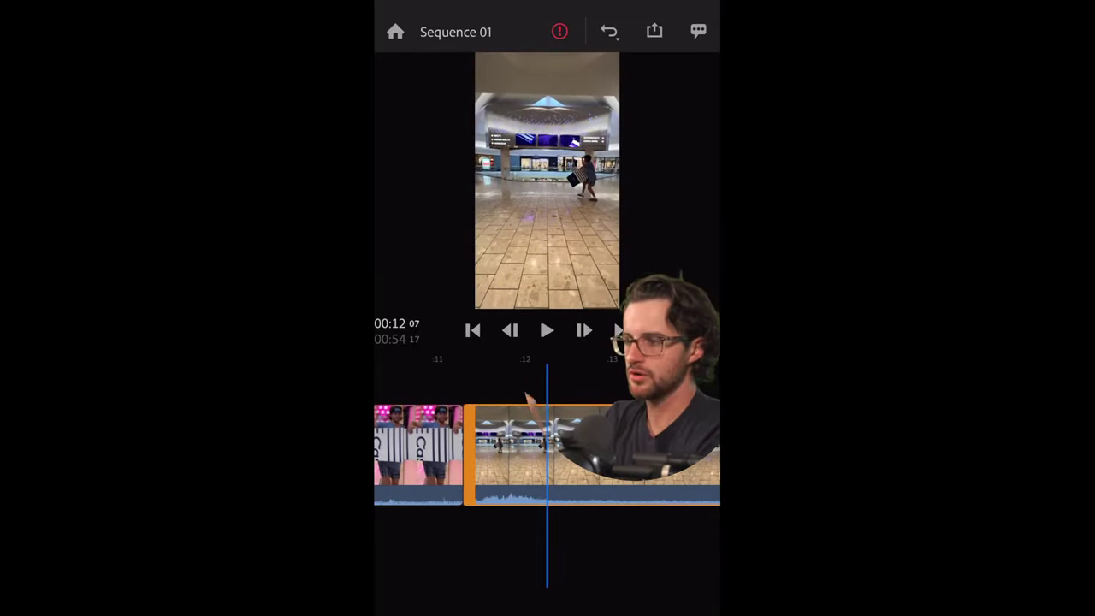
Step: Scrub to about 00:40 and split the long mall clip at the playhead
left_click_drag(633, 453, 462, 453)
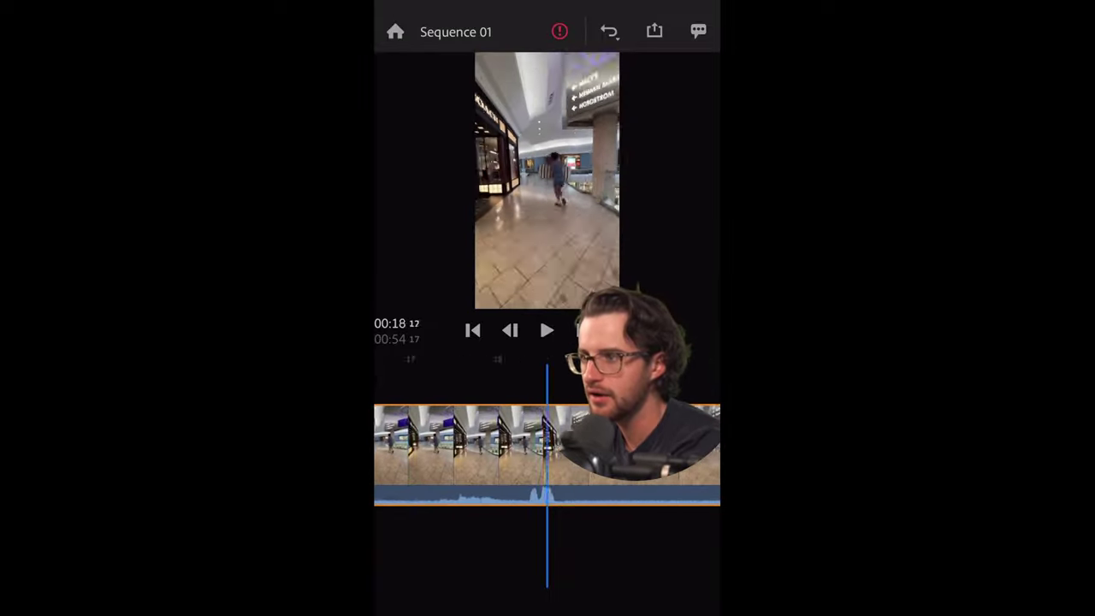
left_click_drag(633, 453, 462, 453)
left_click_drag(633, 454, 462, 454)
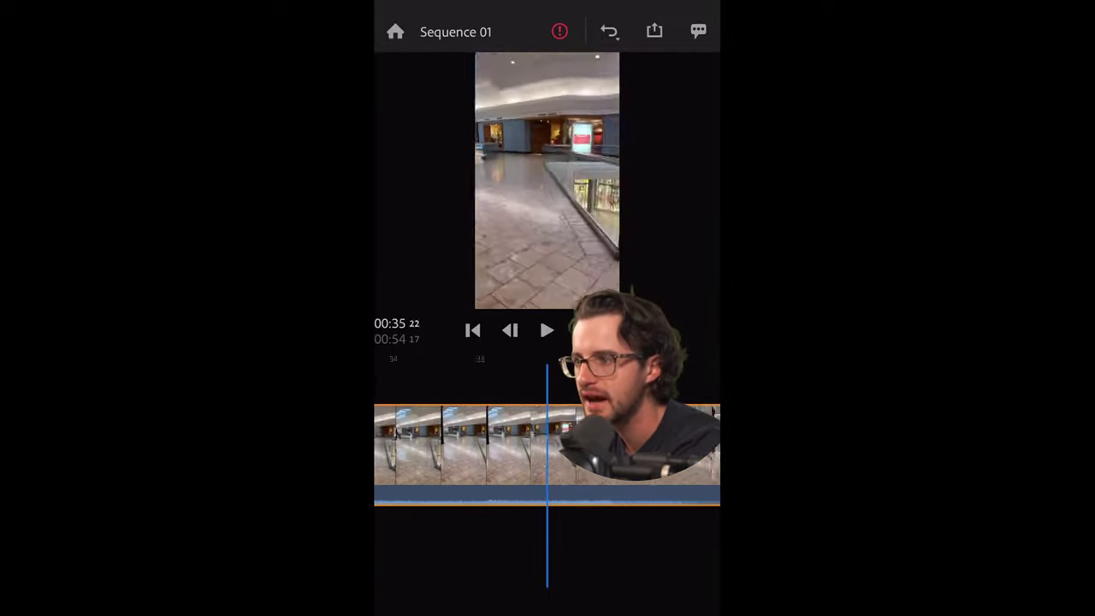
left_click_drag(633, 454, 427, 453)
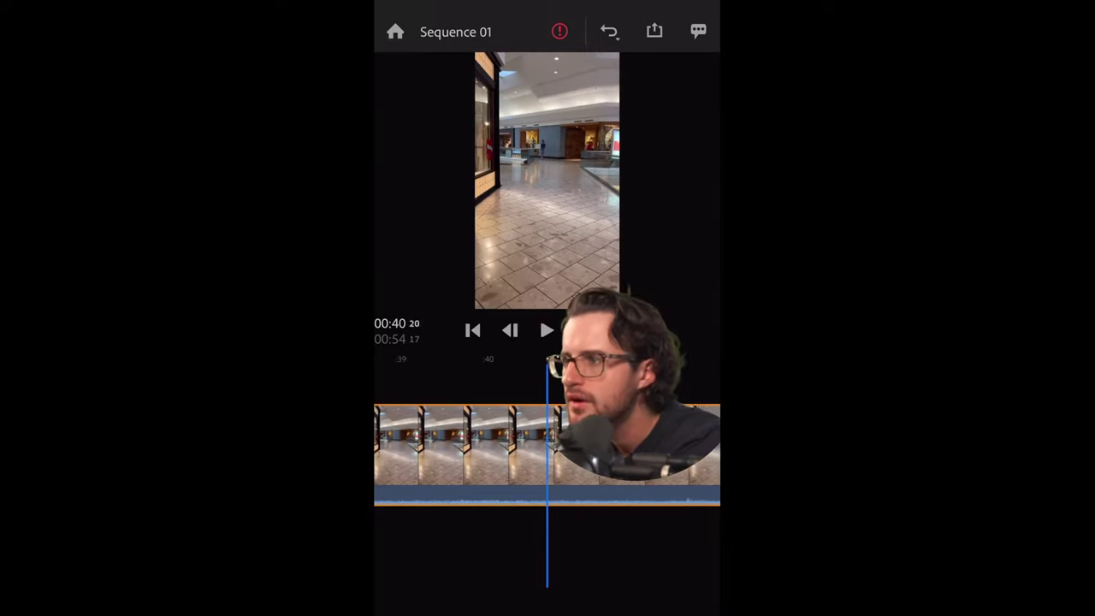
left_click(462, 445)
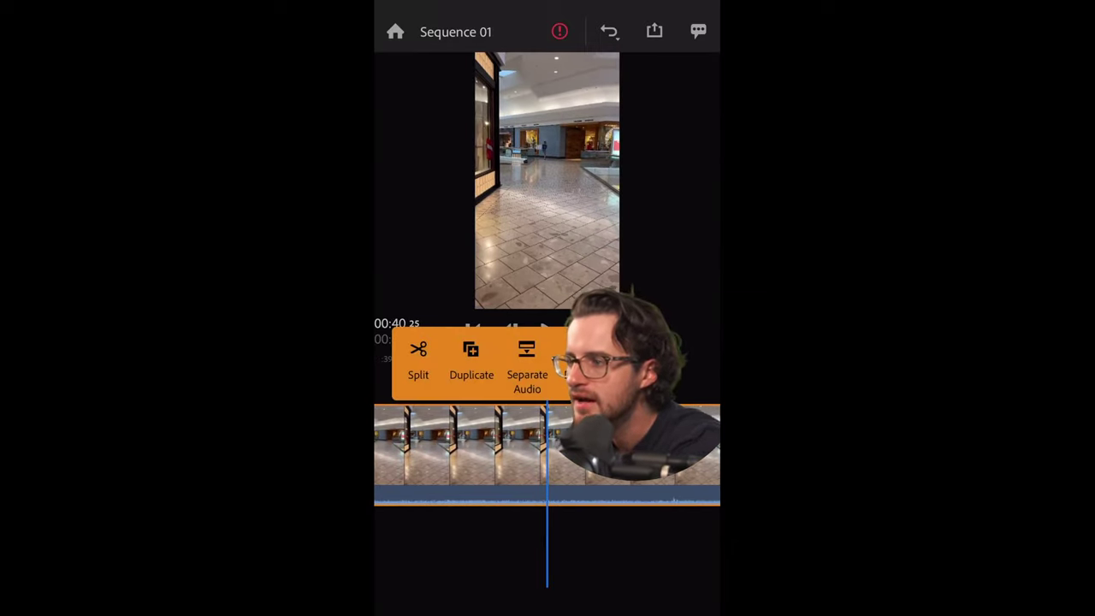
left_click(418, 359)
left_click_drag(513, 453, 557, 454)
left_click(462, 445)
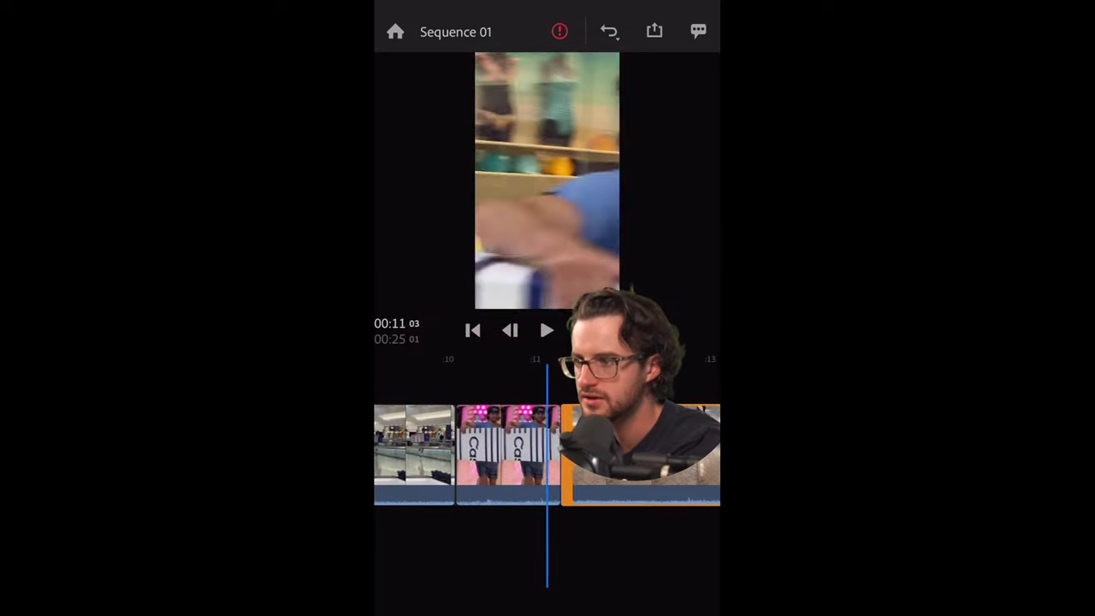
Step: Stop playback and select the store-interior clip at 00:12 for editing
left_click_drag(497, 453, 548, 453)
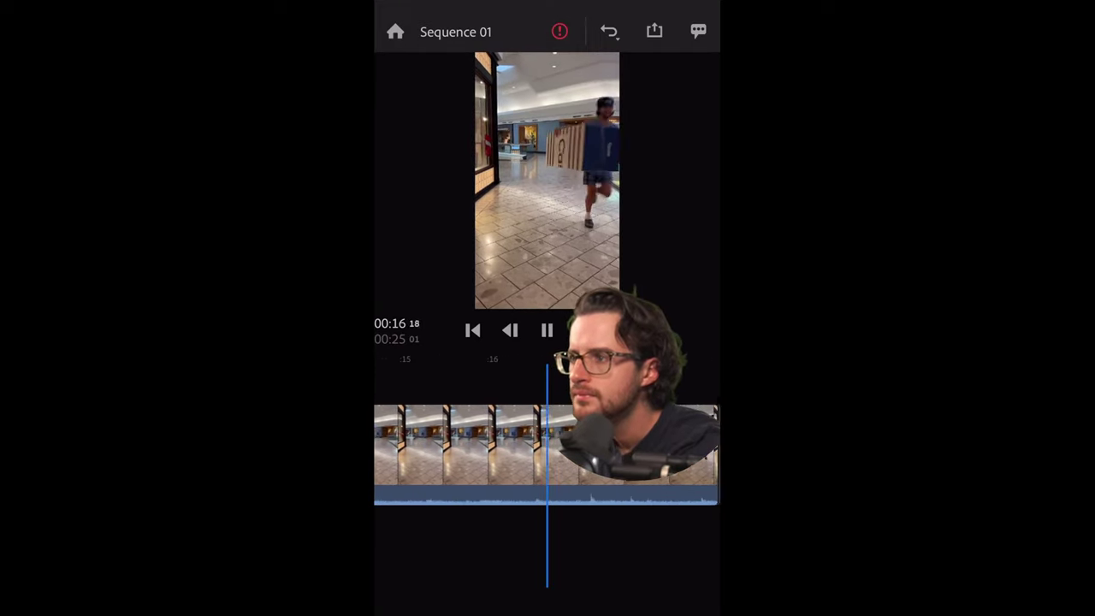
key("space")
left_click(480, 445)
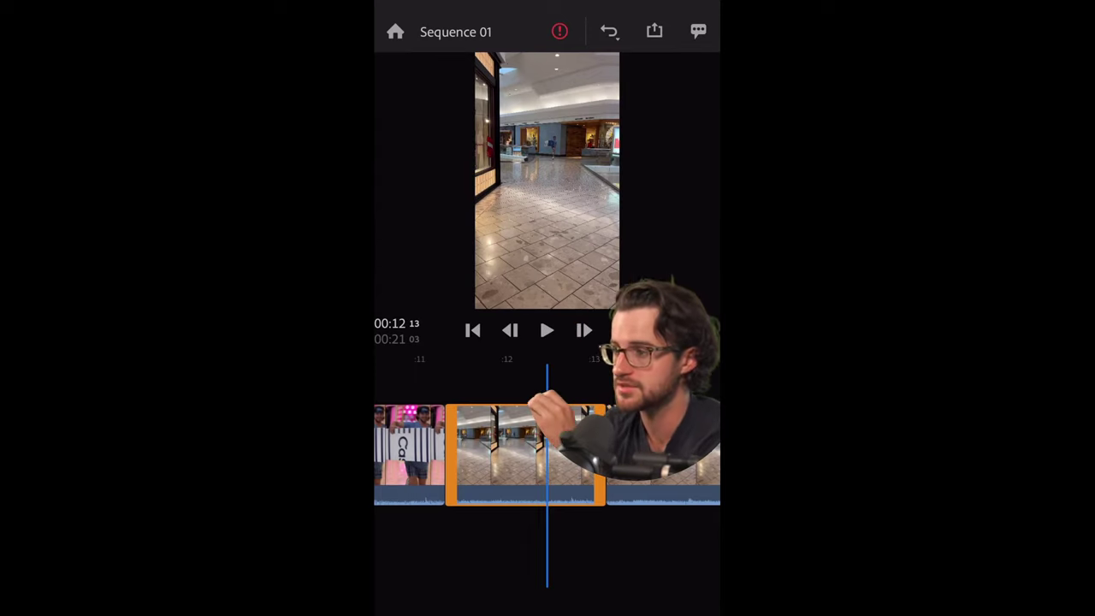
Step: Split the closing hallway clip at the cut point after 11 seconds, then replay
left_click_drag(479, 454, 615, 454)
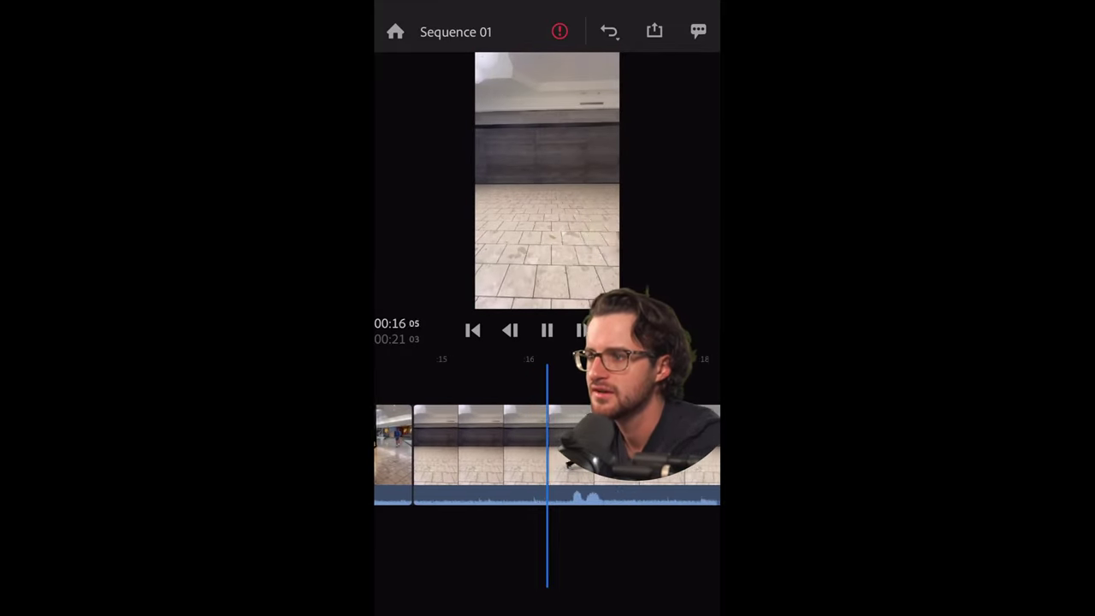
key("space")
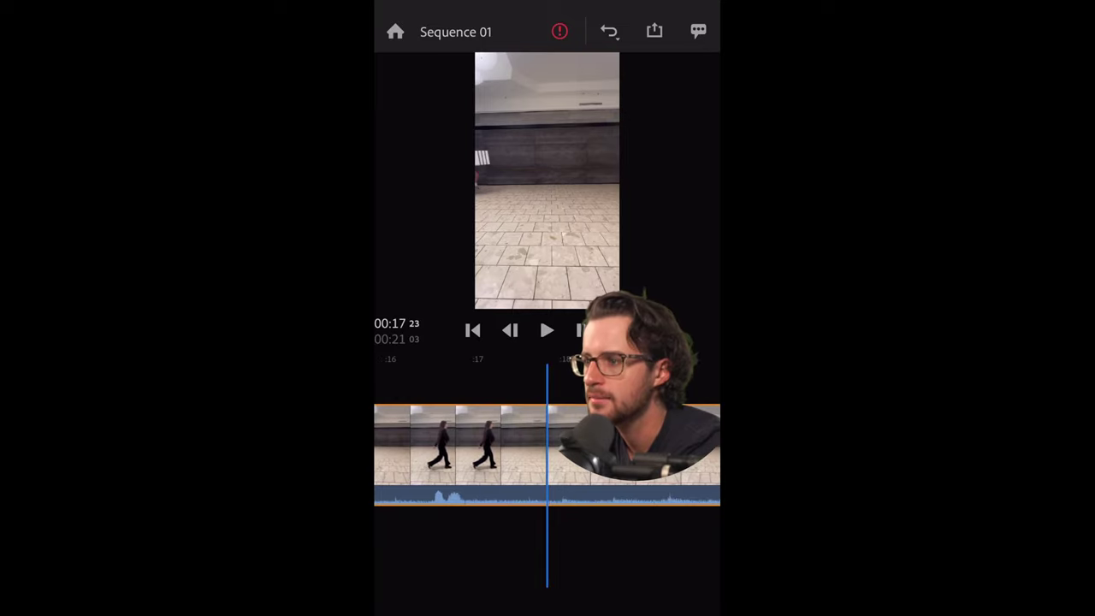
left_click(513, 445)
left_click(476, 360)
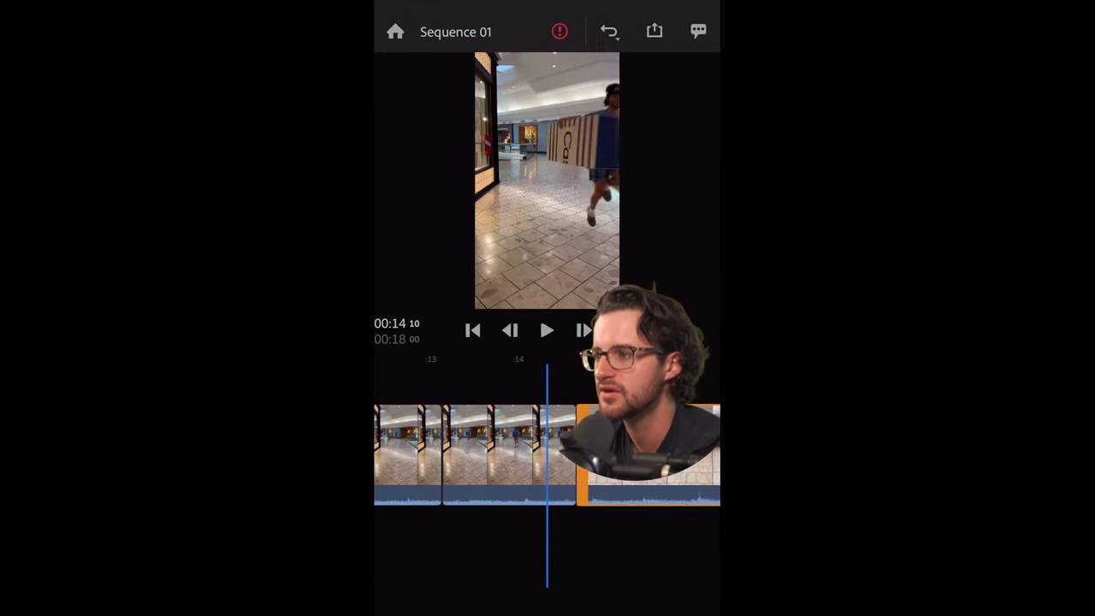
key("space")
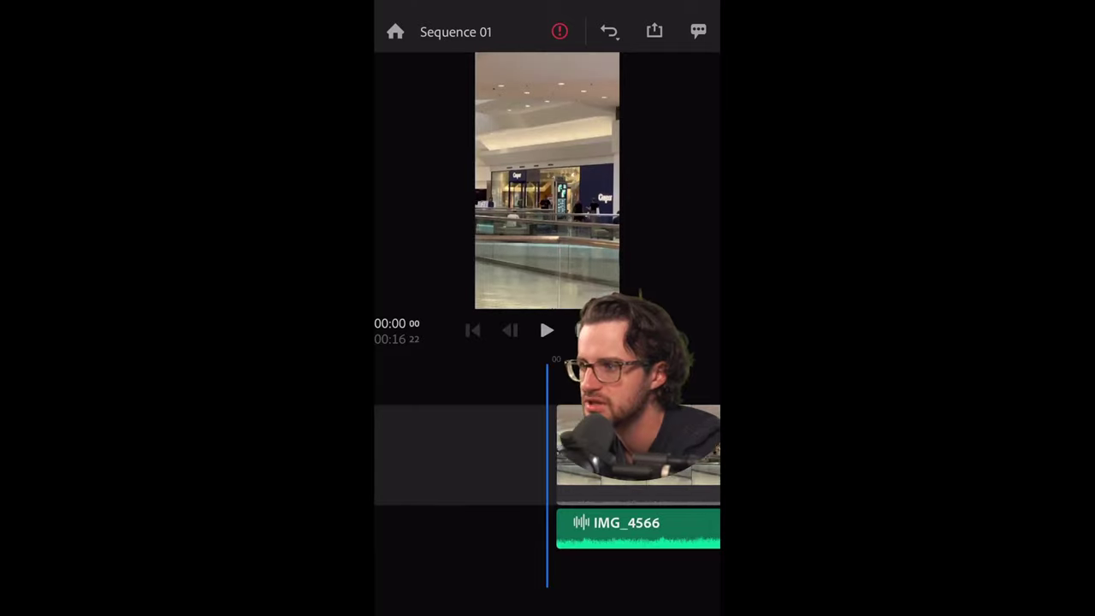
Step: Play the sequence, then select the railing clip at the five-second mark
left_click(546, 329)
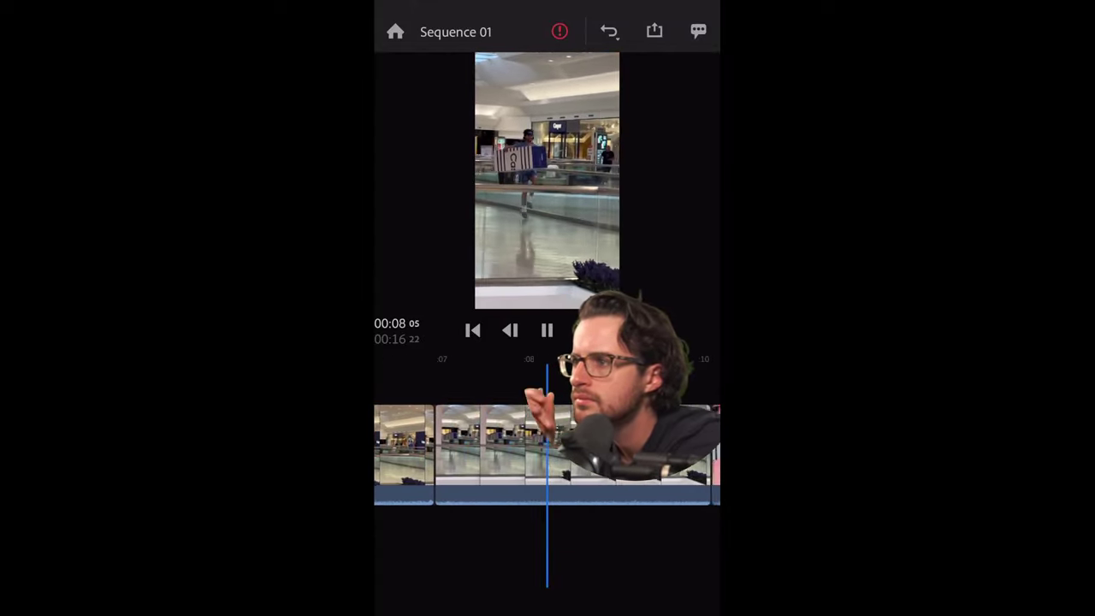
left_click(547, 330)
left_click_drag(462, 445, 633, 445)
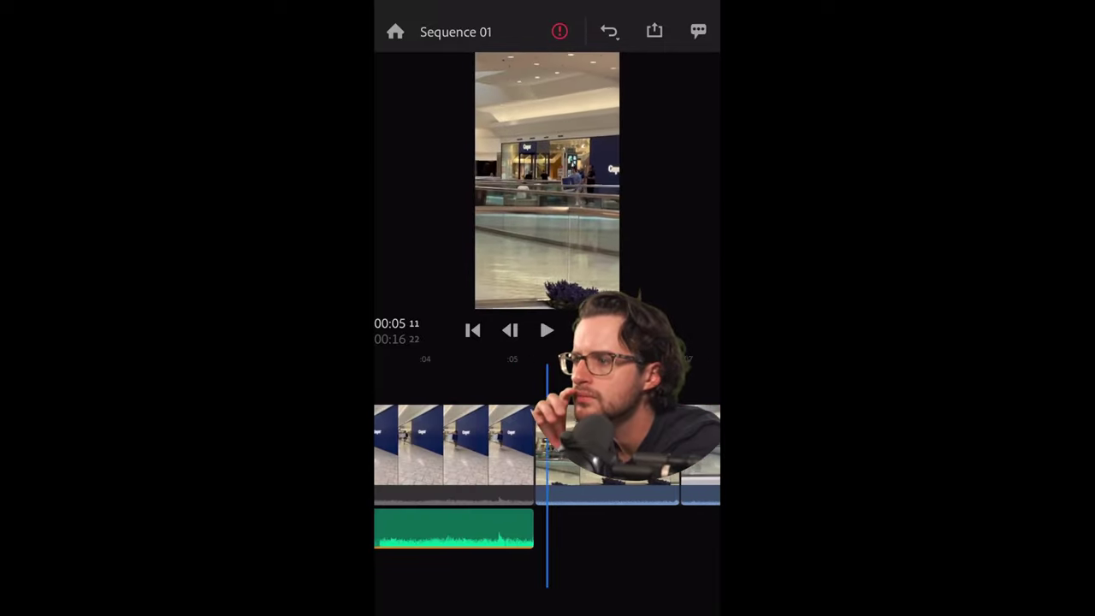
mouse_move(479, 445)
left_mouse_down()
mouse_move(461, 445)
mouse_move(599, 453)
left_mouse_up()
left_click(599, 445)
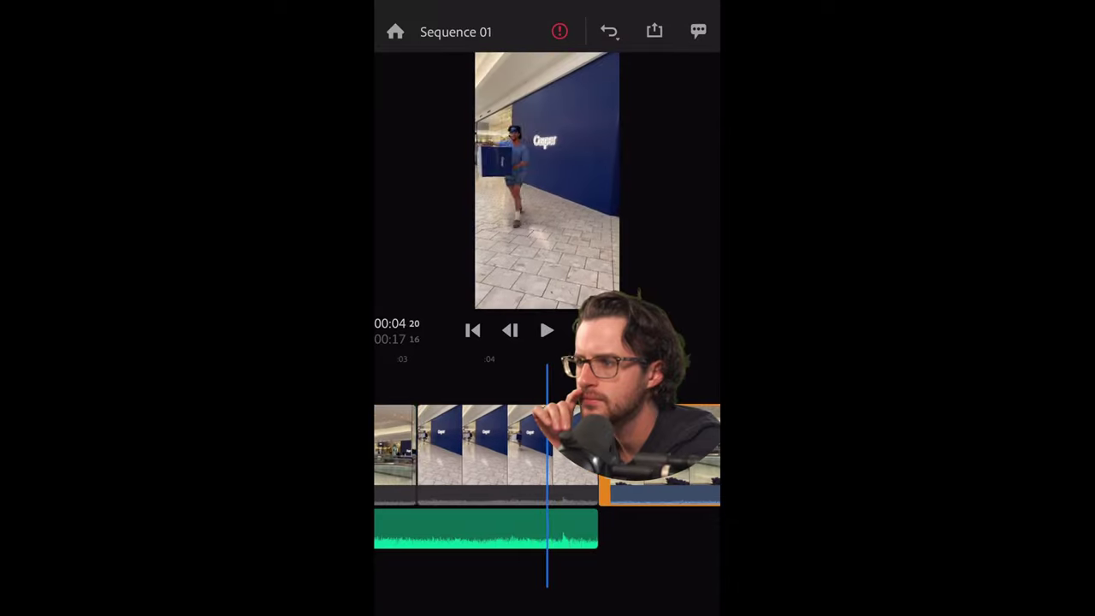
Step: Trim the railing clip's edge so the sequence runs 00:15:27, and review playback
left_click(547, 330)
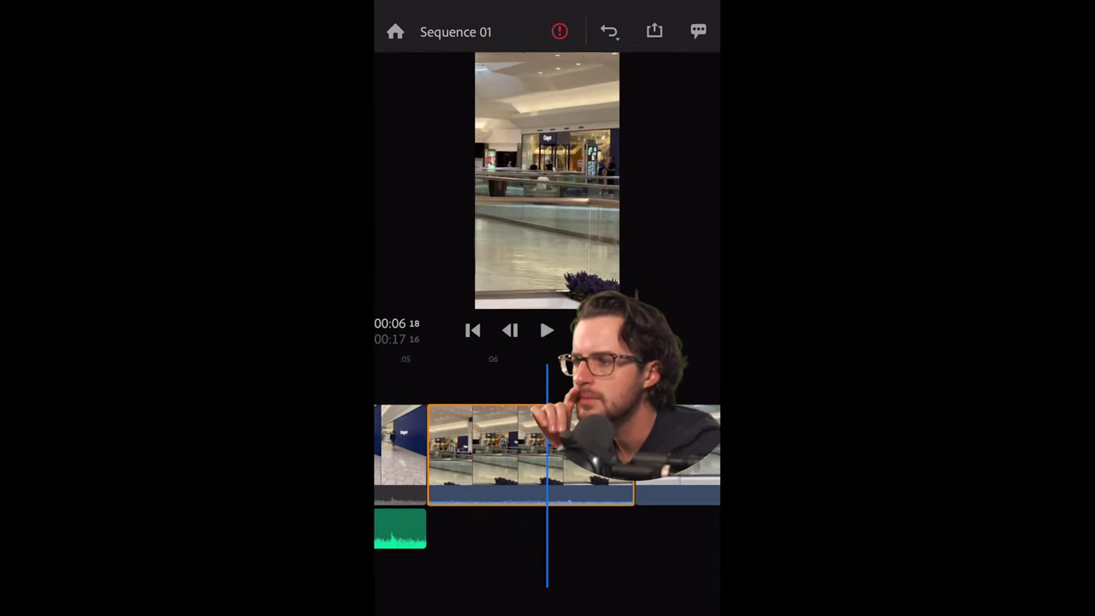
left_click_drag(432, 453, 505, 454)
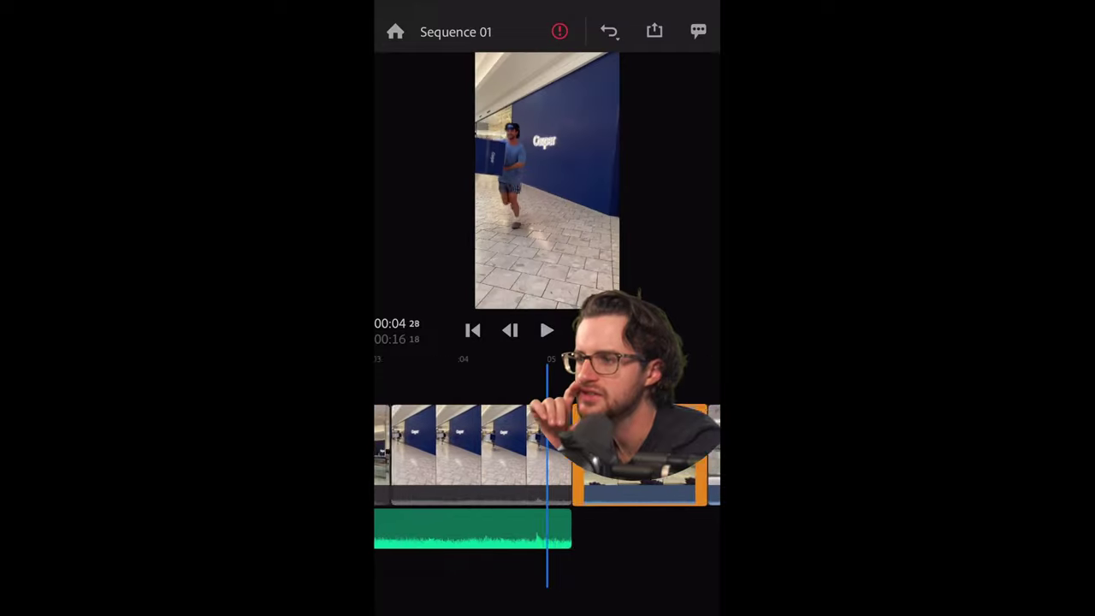
left_click(547, 330)
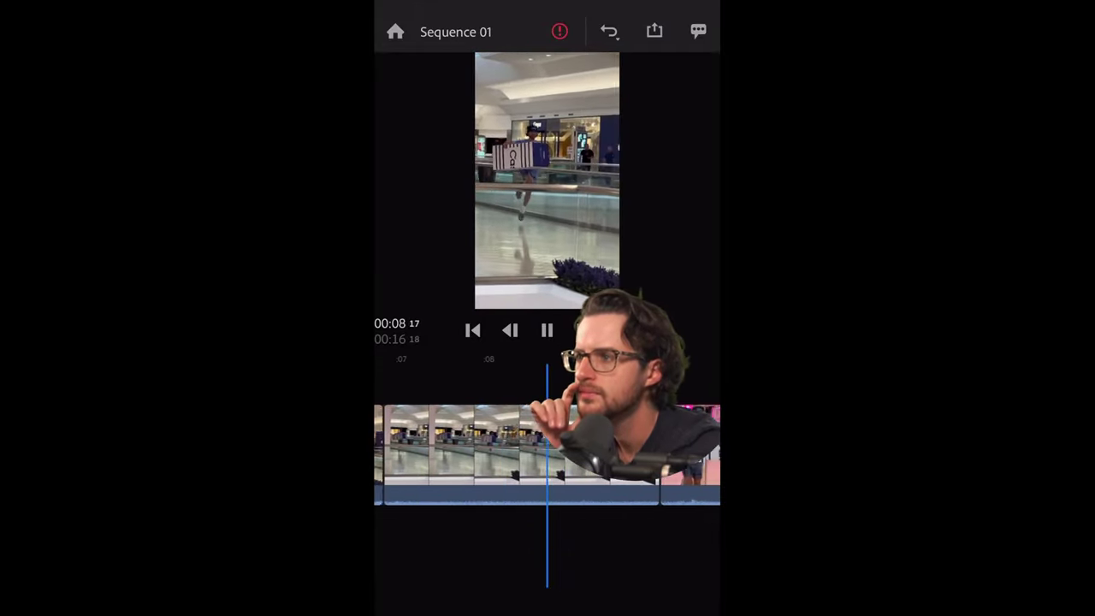
left_click(547, 330)
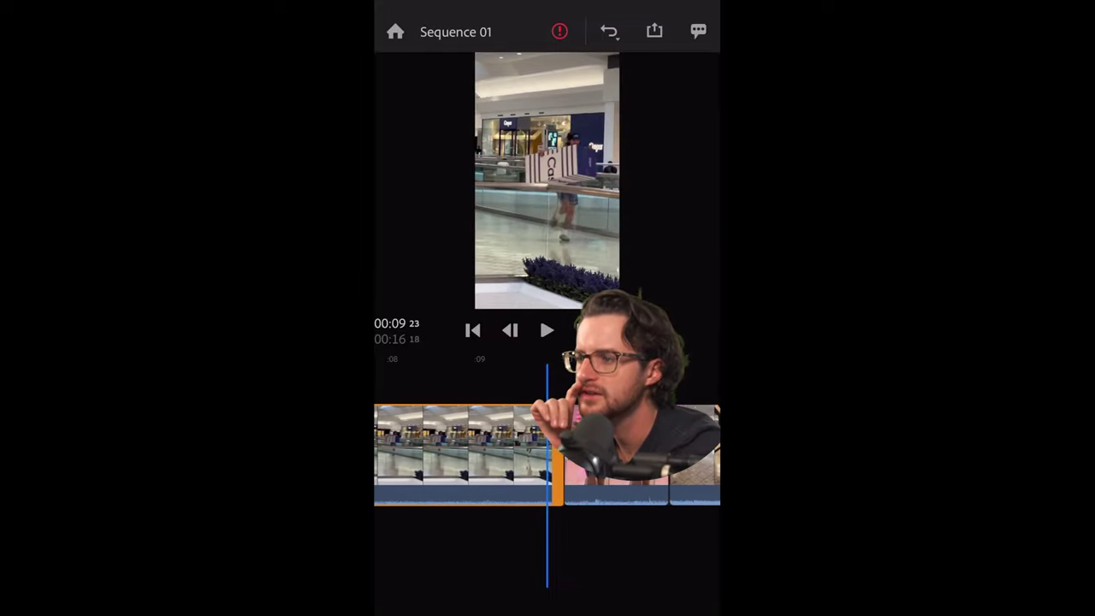
scroll(548, 453, "left", 5)
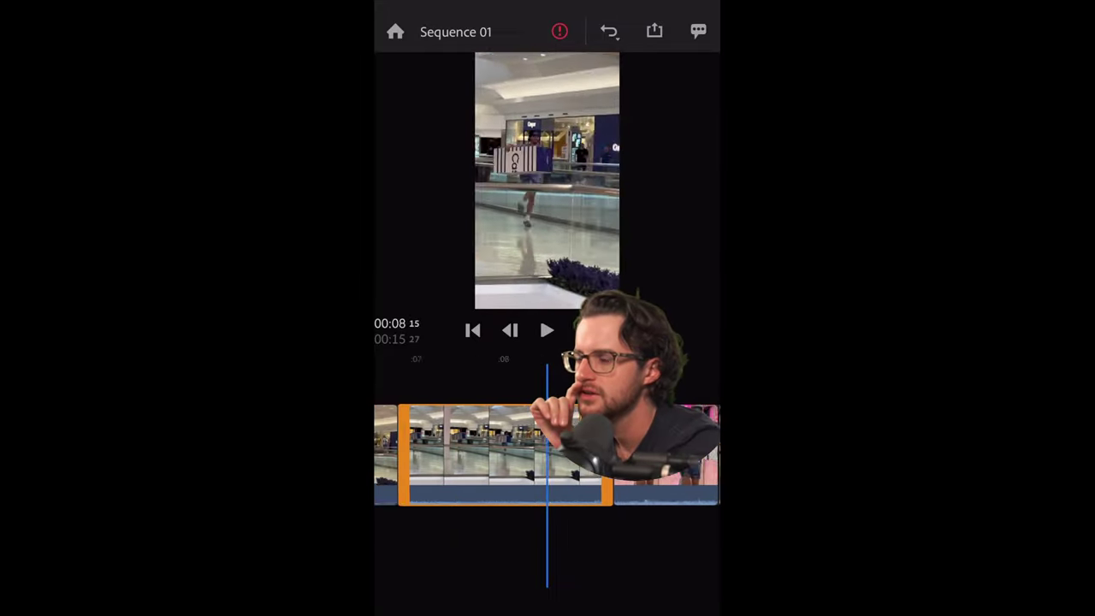
left_click(546, 331)
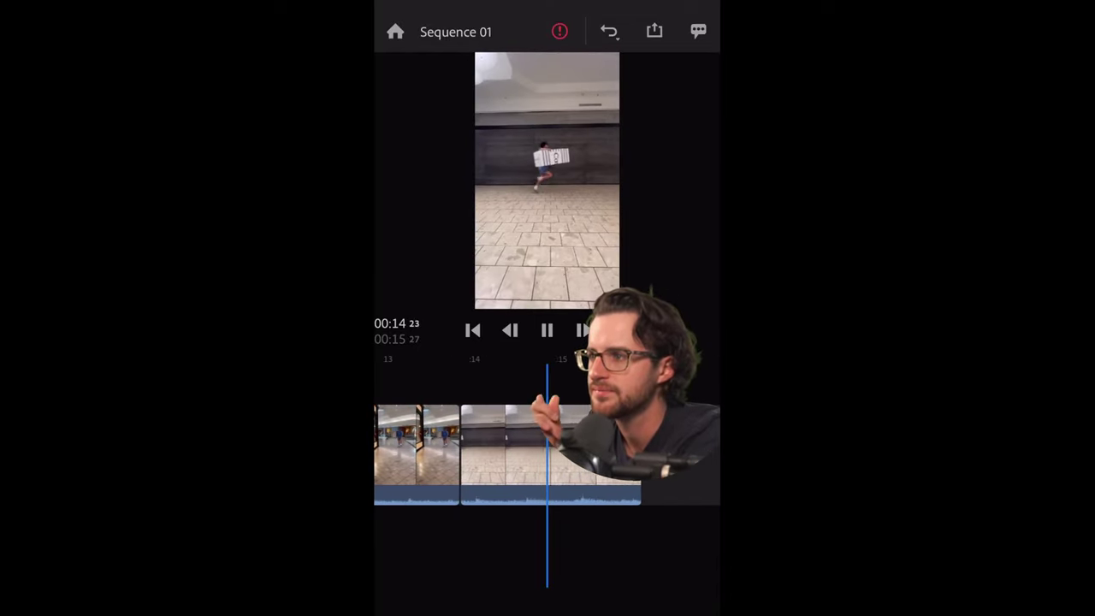
Step: Scrub the 15.8-second sequence to the end and back toward the opening mall clip
scroll(548, 453, "left", 10)
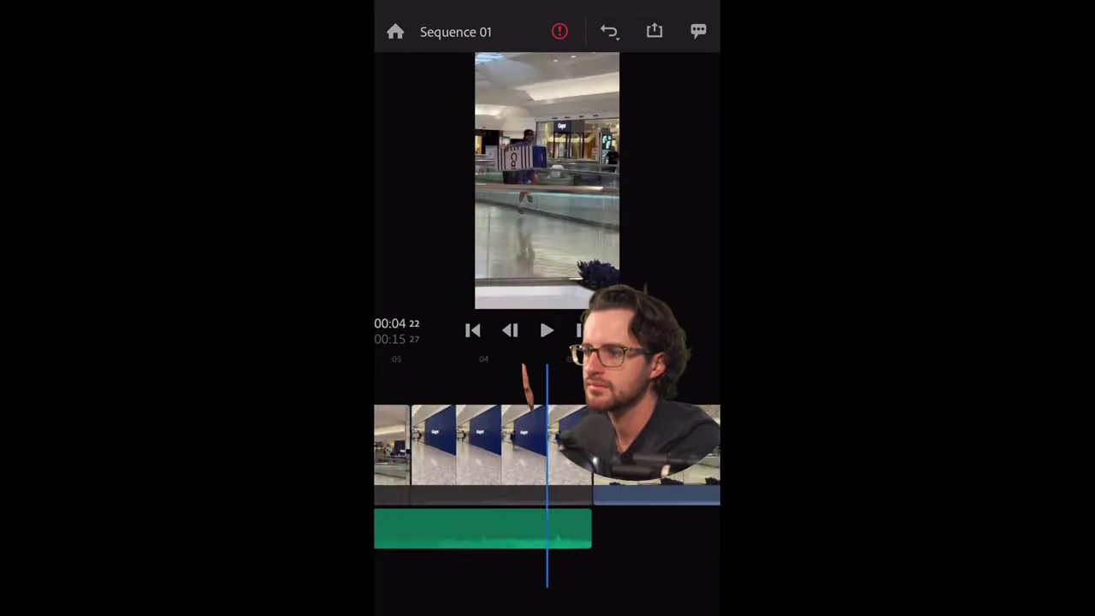
scroll(463, 454, "right", 10)
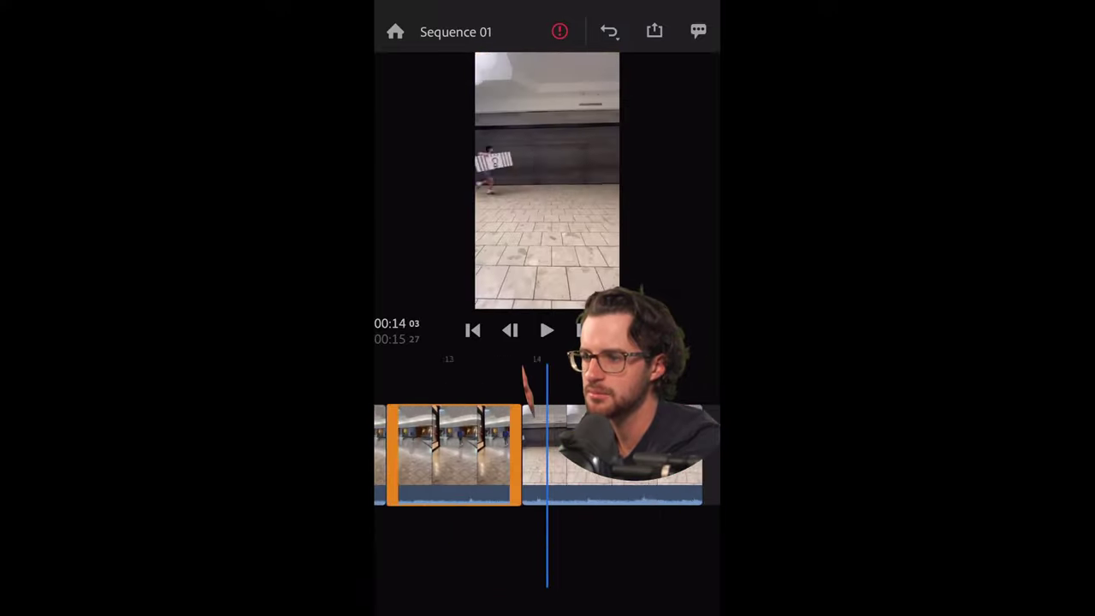
scroll(462, 453, "left", 2)
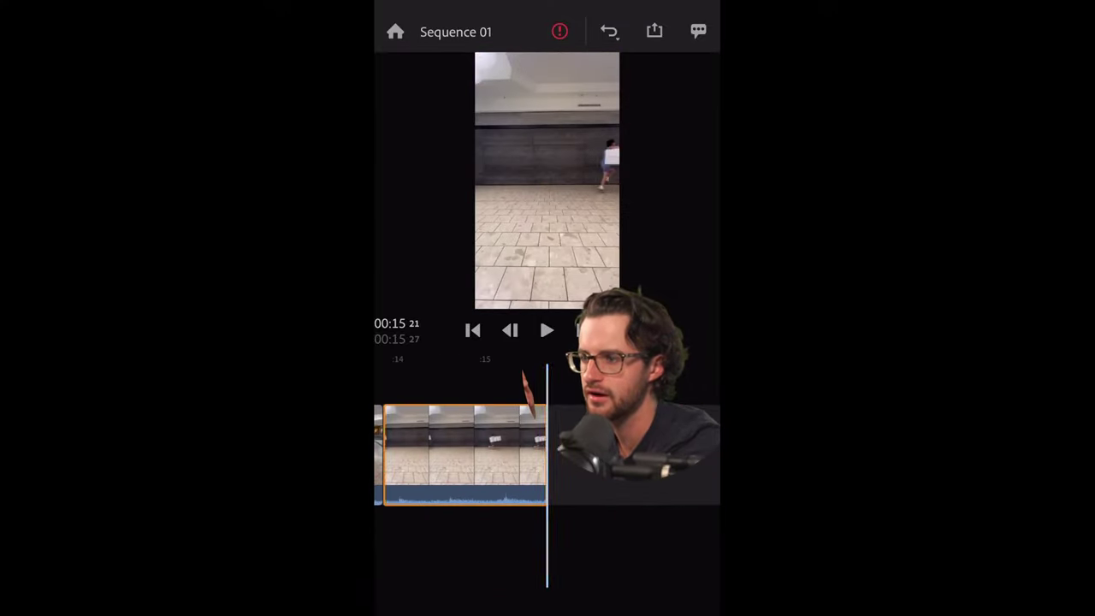
scroll(548, 453, "left", 10)
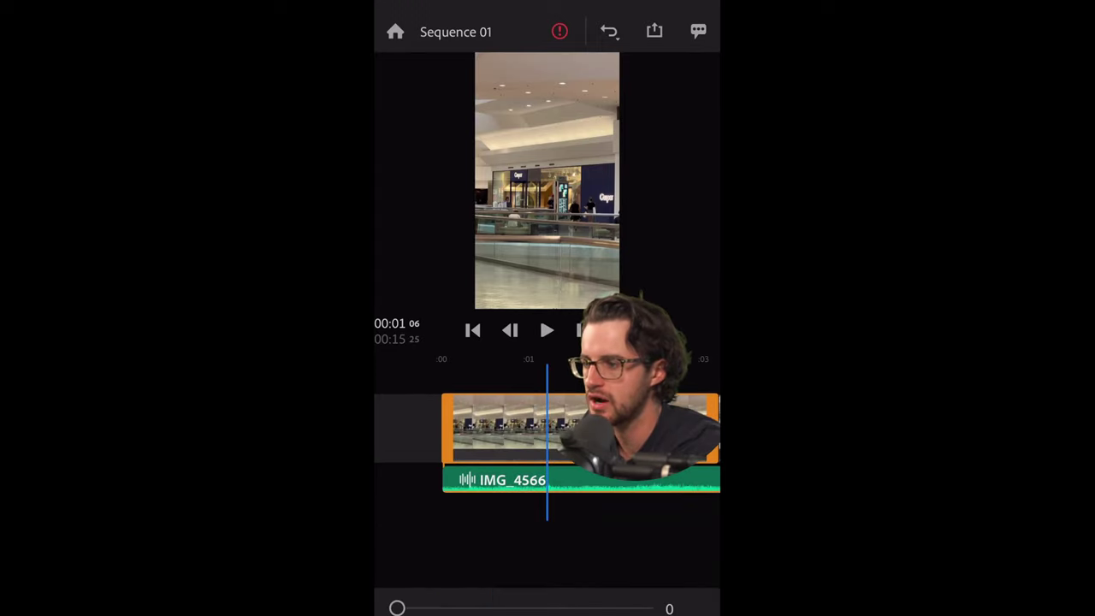
Step: Scale the opening mall clip up to 155 and reposition it in the frame
mouse_move(397, 609)
left_mouse_down()
mouse_move(492, 609)
mouse_move(397, 608)
left_mouse_up()
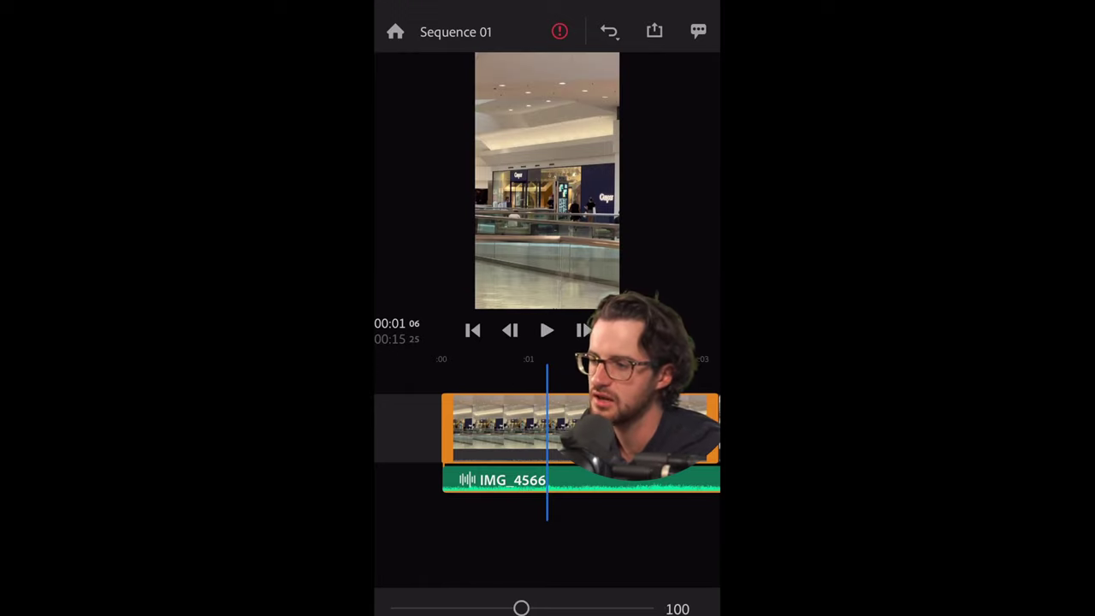
left_click_drag(521, 608, 591, 608)
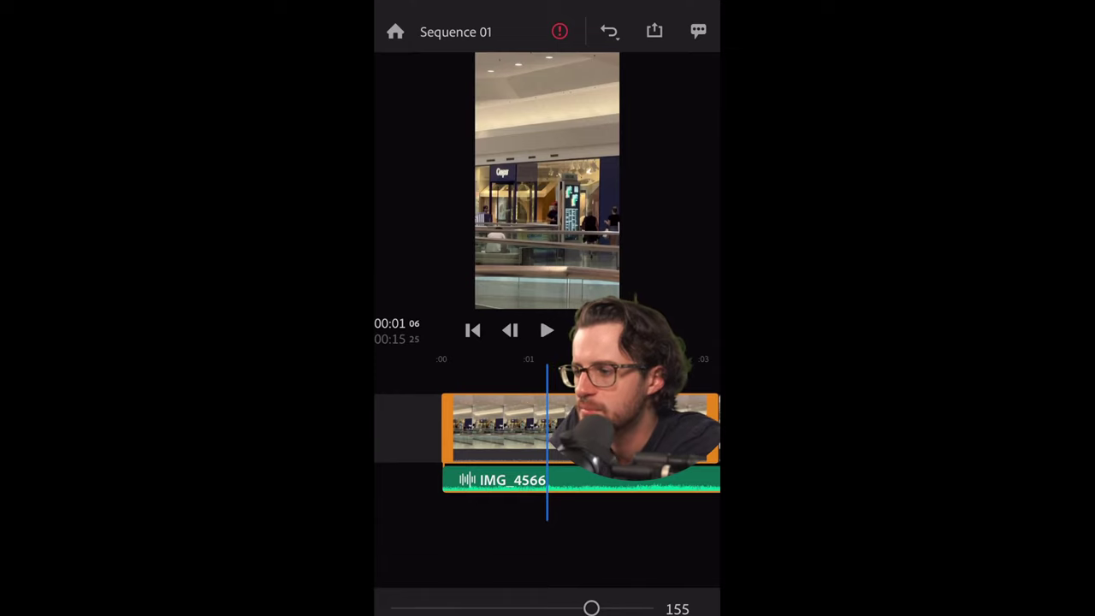
mouse_move(592, 608)
left_mouse_down()
mouse_move(504, 608)
mouse_move(562, 608)
mouse_move(538, 608)
left_mouse_up()
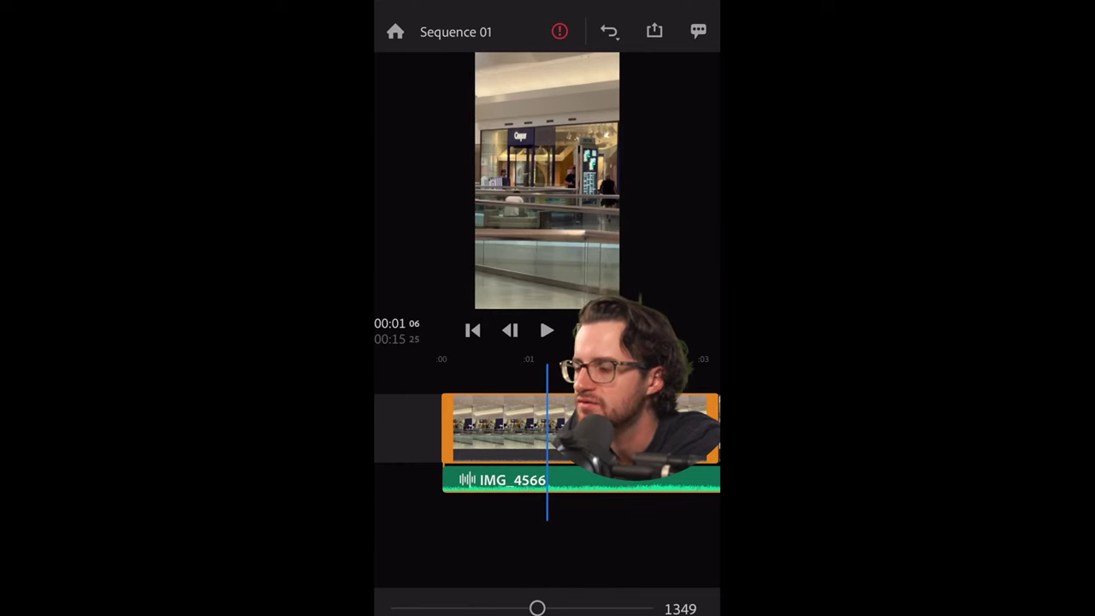
Step: Trim the opening clip's start so the sequence runs about 14.7 seconds, and replay it
left_click(473, 330)
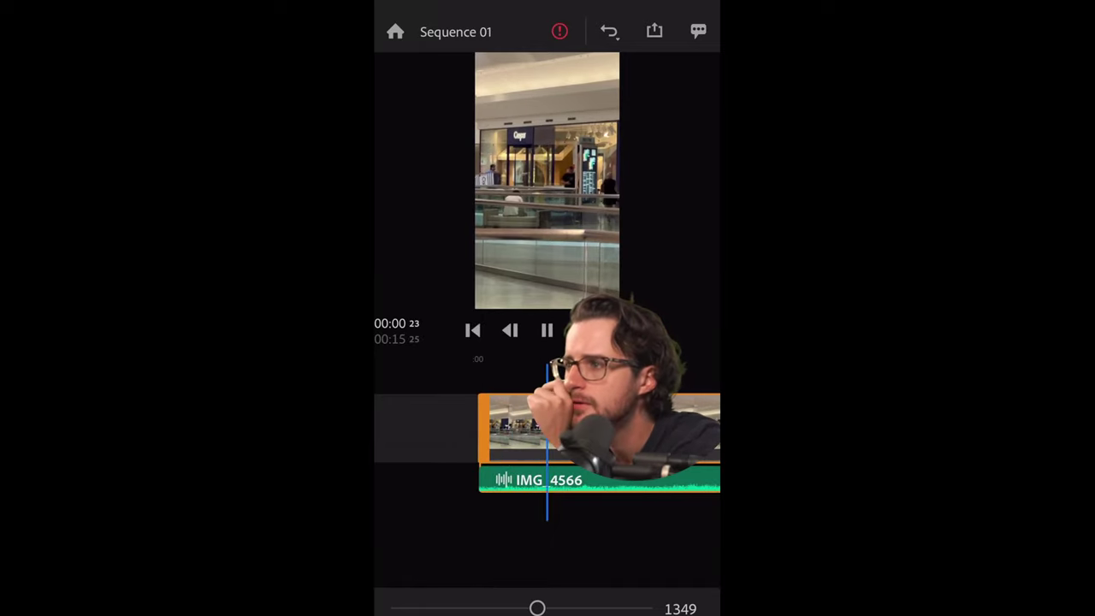
mouse_move(513, 428)
left_mouse_down()
mouse_move(624, 428)
mouse_move(481, 428)
mouse_move(548, 428)
left_mouse_up()
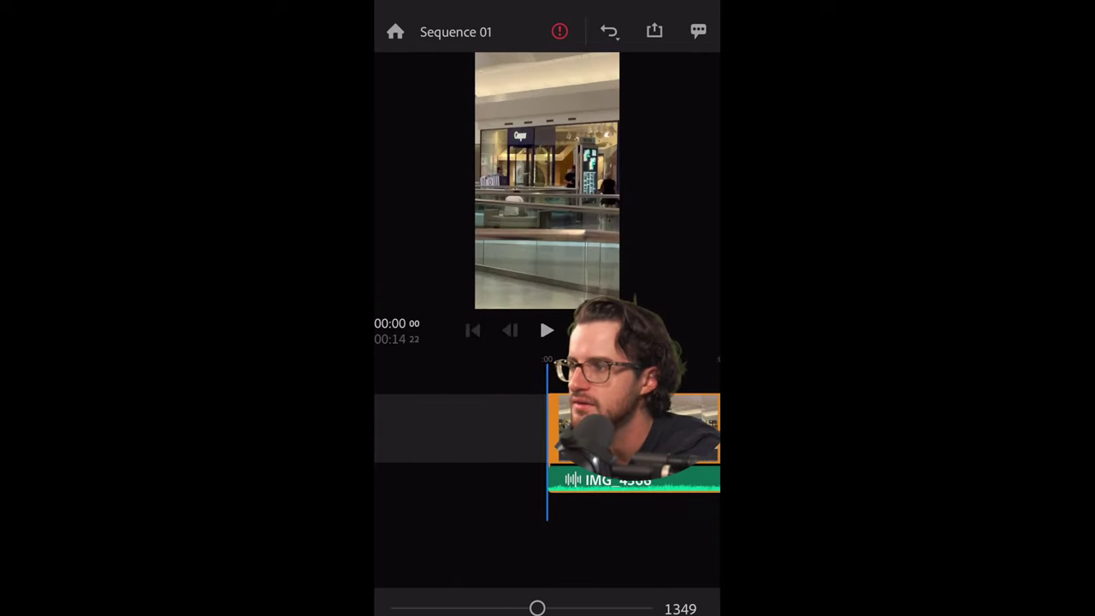
left_click(546, 330)
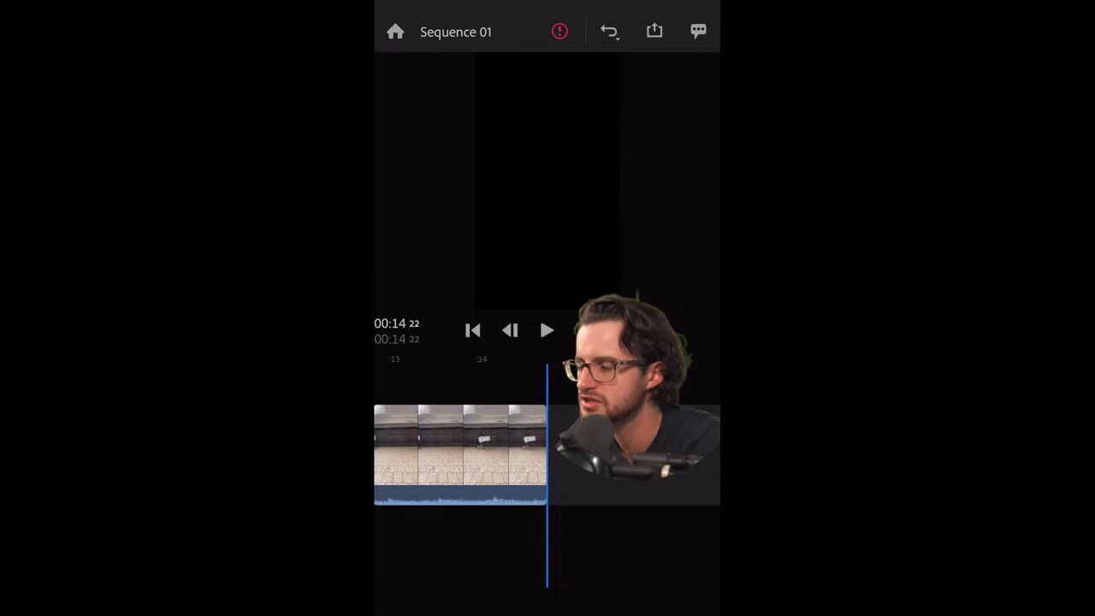
left_click(472, 331)
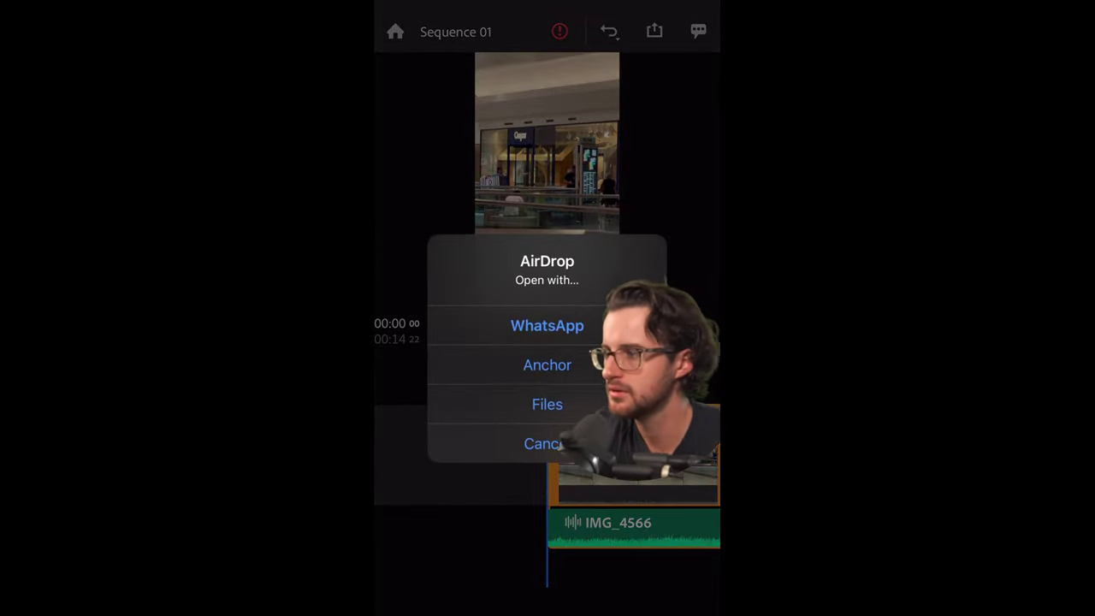
Step: Save the airdropped ES_Basketball Shoes and ES_Tennis Shoes effects On My iPhone in Files
left_click(547, 404)
left_click(471, 228)
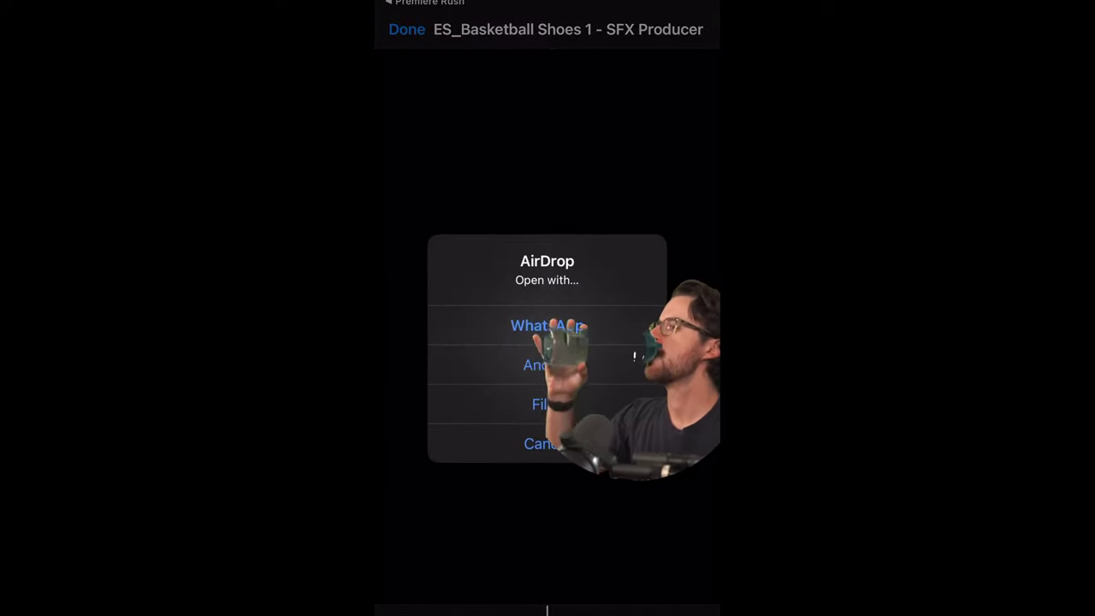
left_click(547, 404)
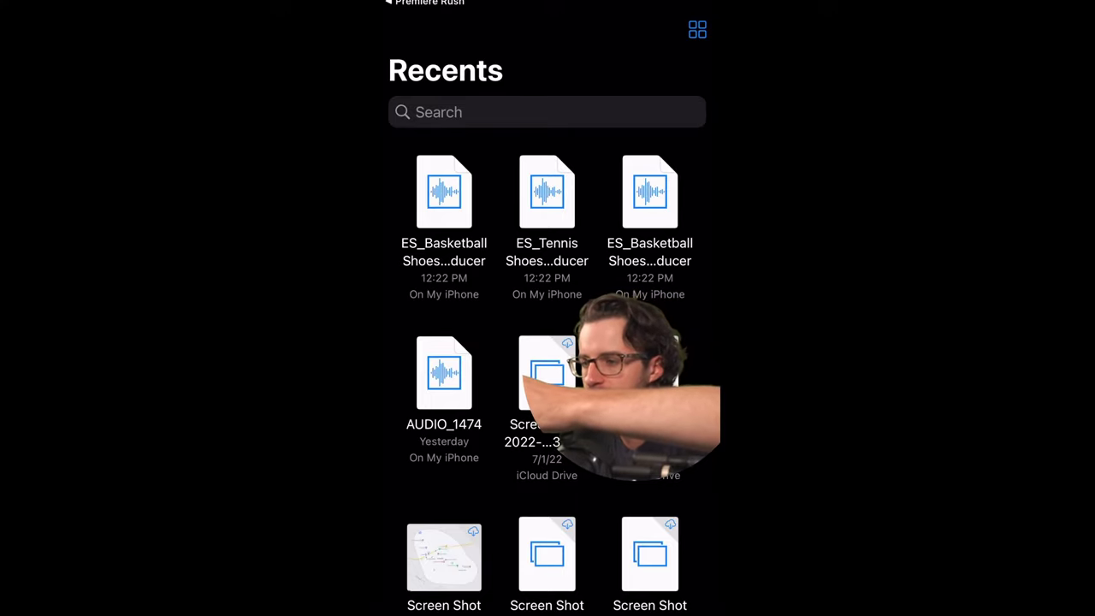
Step: Switch from Files Recents back to Premiere Rush
left_click_drag(480, 609, 668, 610)
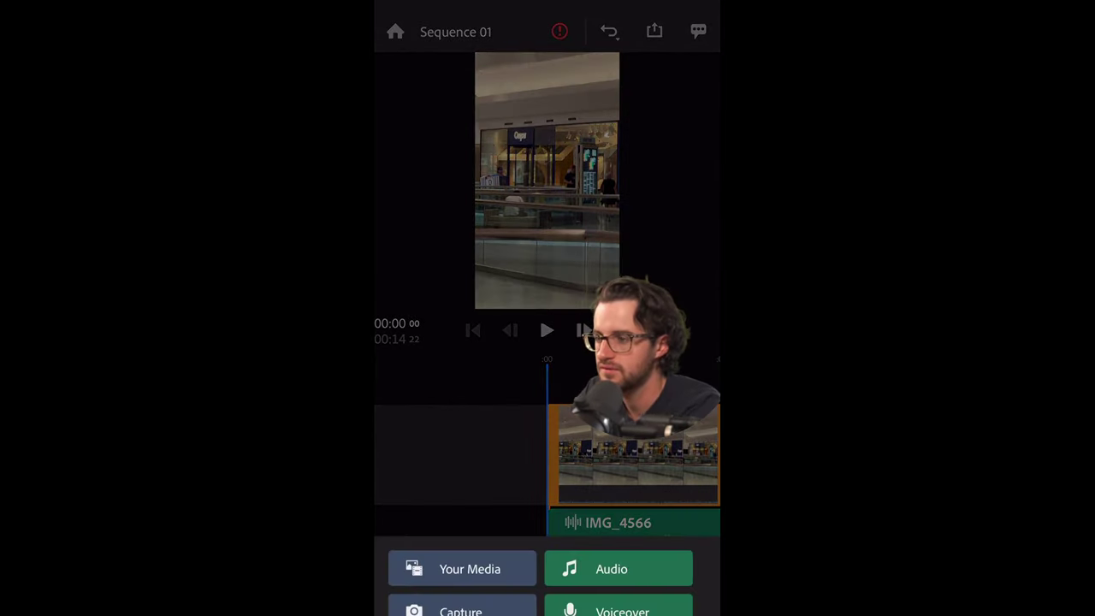
Step: Import the ES_Basketball Shoes and ES_Tennis Shoes sound effects from Files Recents
left_click(462, 570)
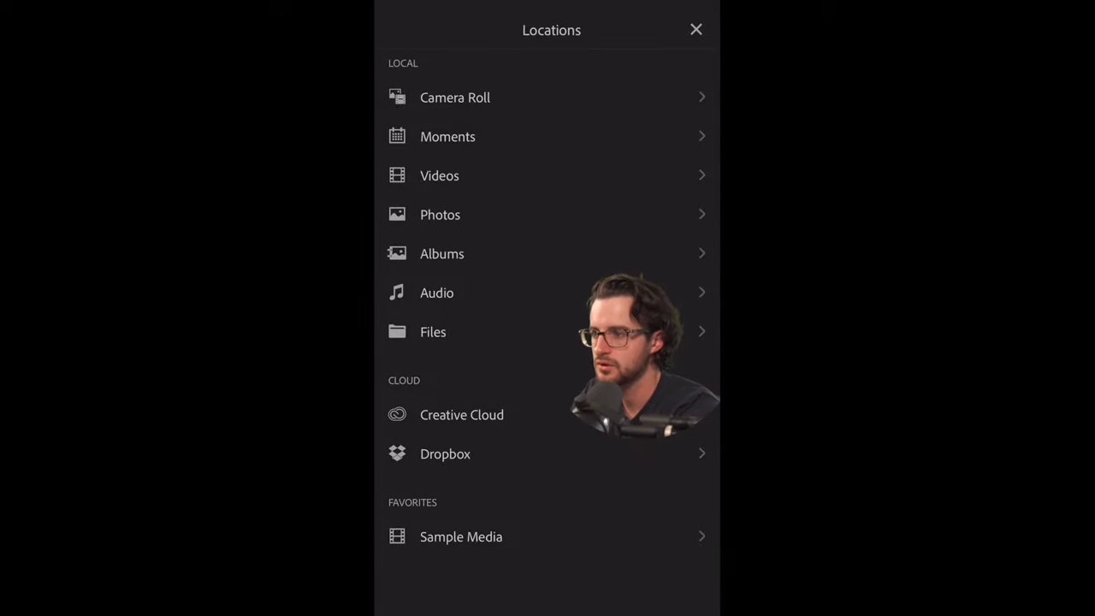
left_click(433, 332)
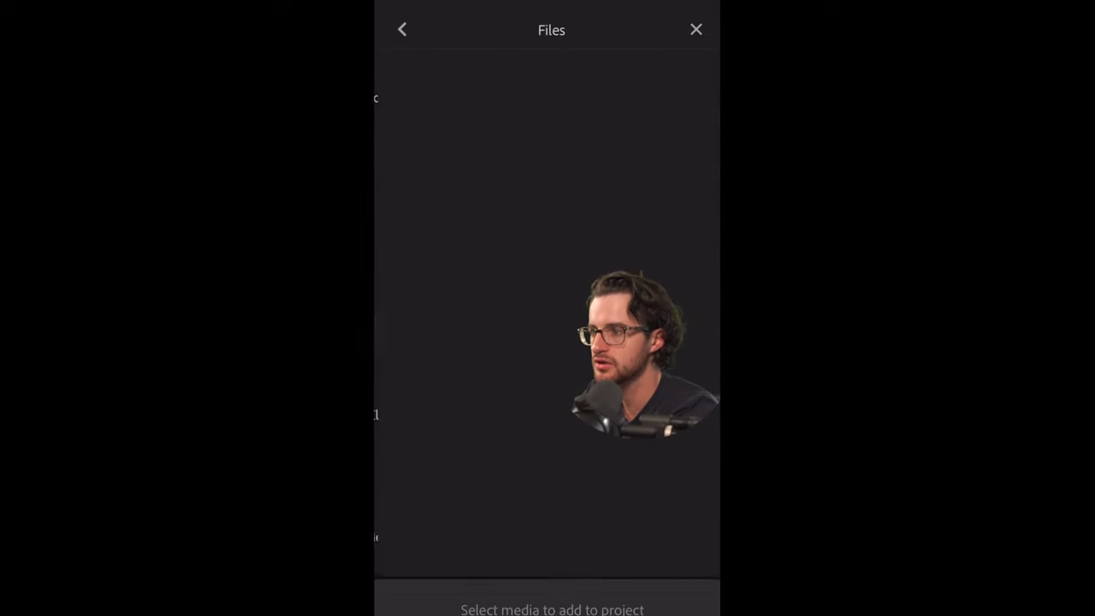
left_click(547, 84)
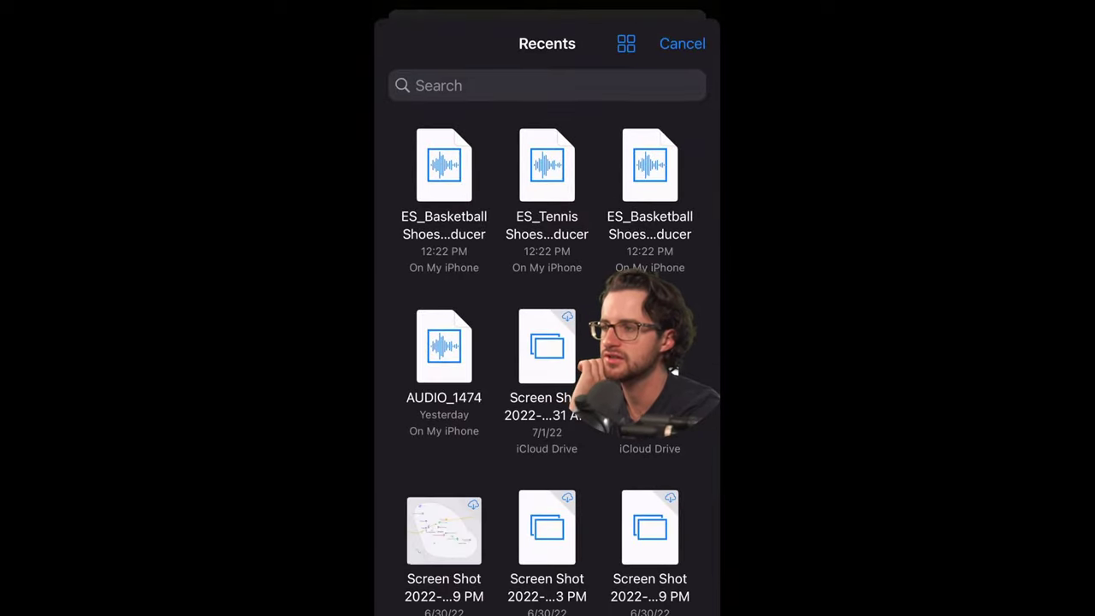
left_click(444, 165)
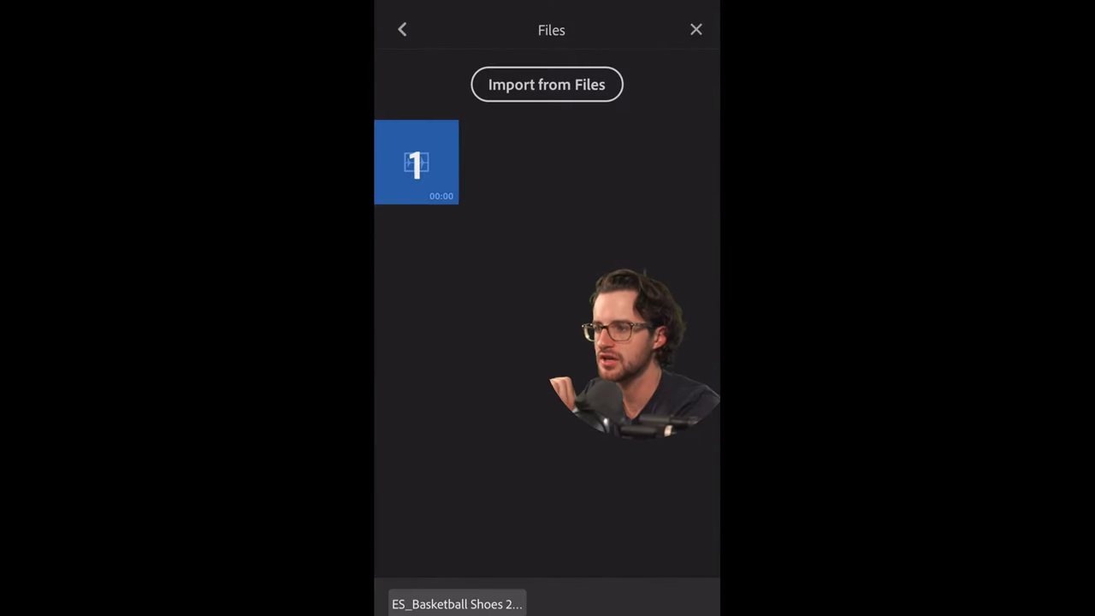
left_click(547, 84)
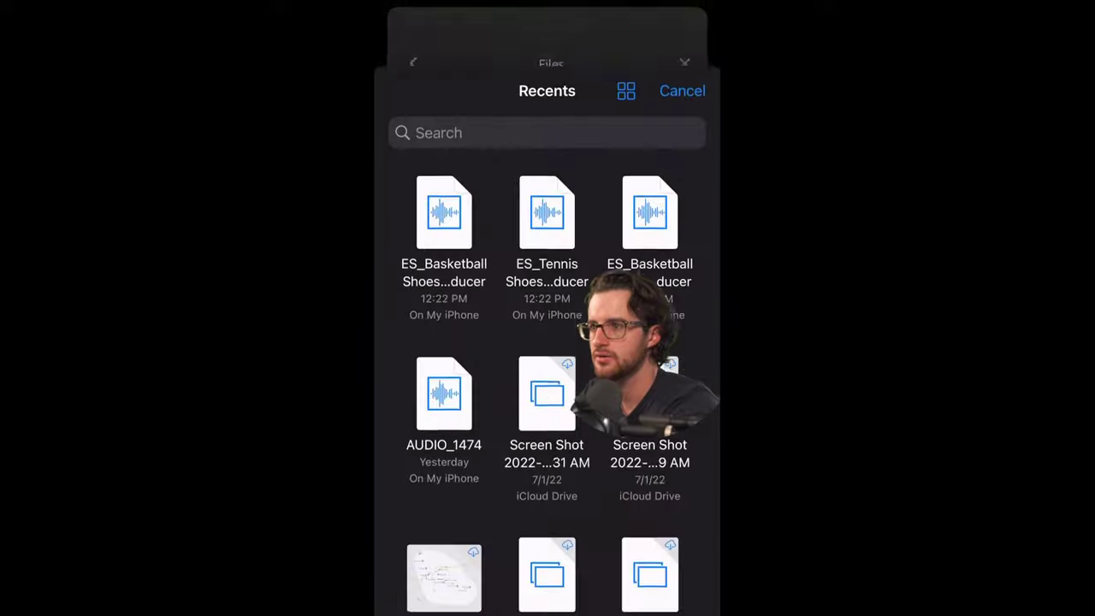
left_click(442, 164)
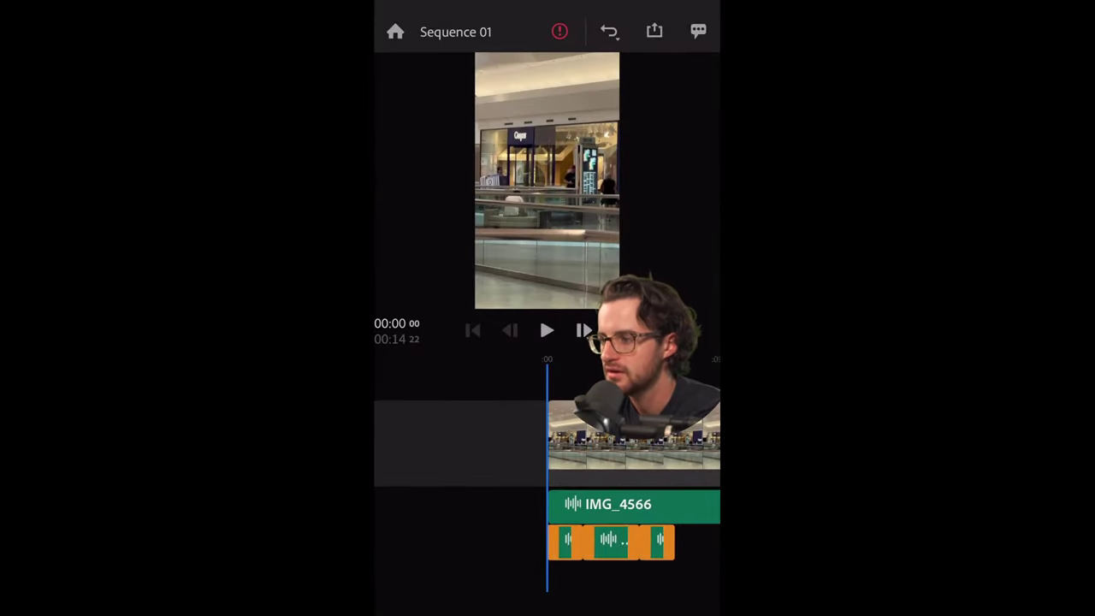
Step: Slide the basketball-shoe and tennis-shoe sound effects later along the audio track
left_click_drag(633, 437, 514, 436)
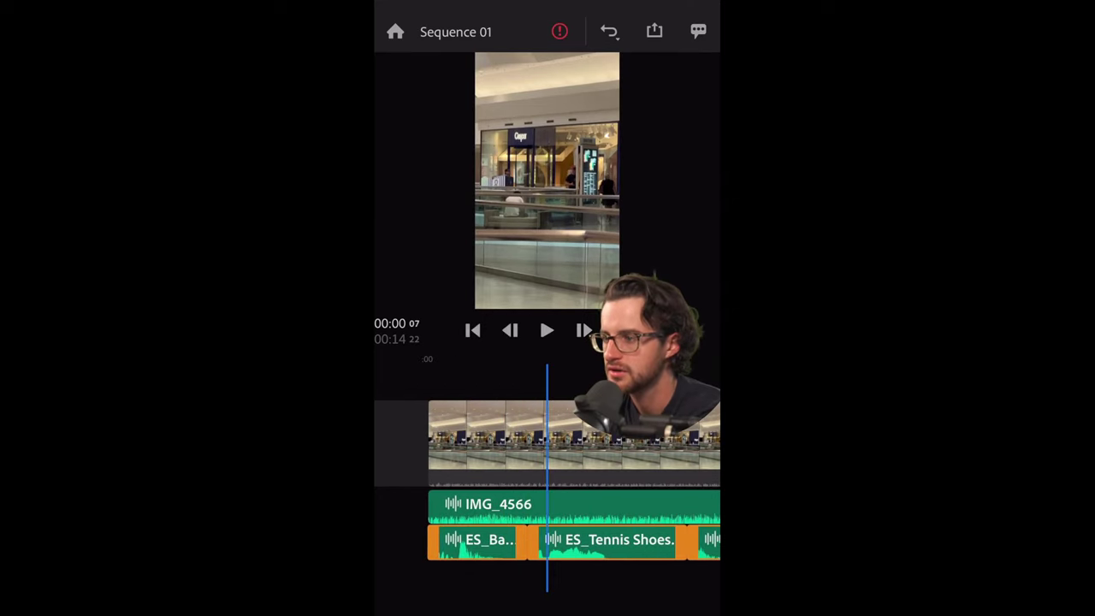
left_click_drag(599, 437, 411, 436)
left_click(538, 541)
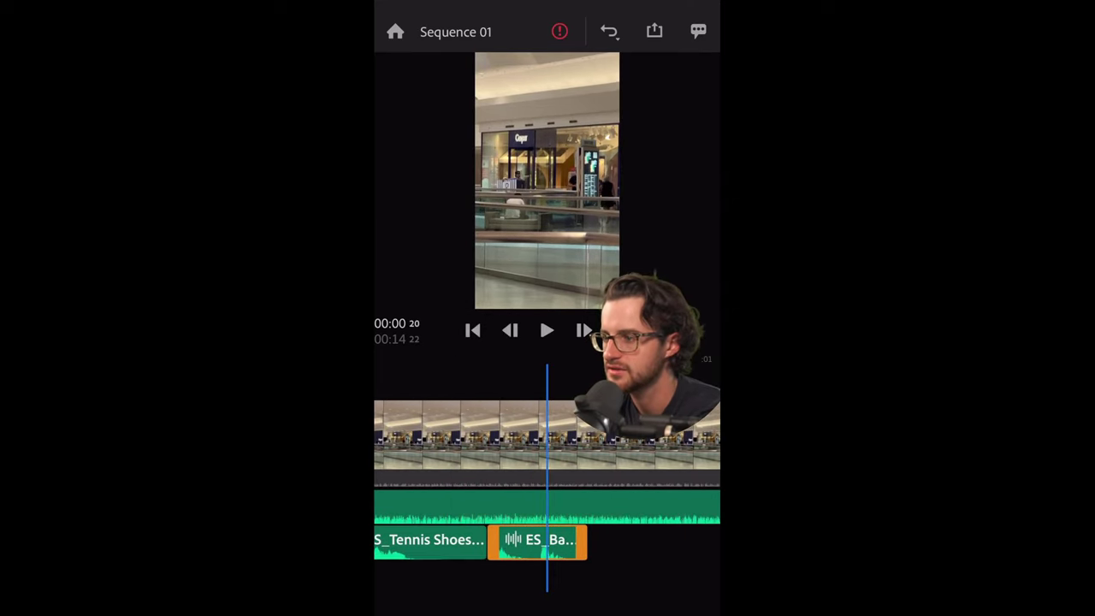
left_click_drag(538, 541, 701, 541)
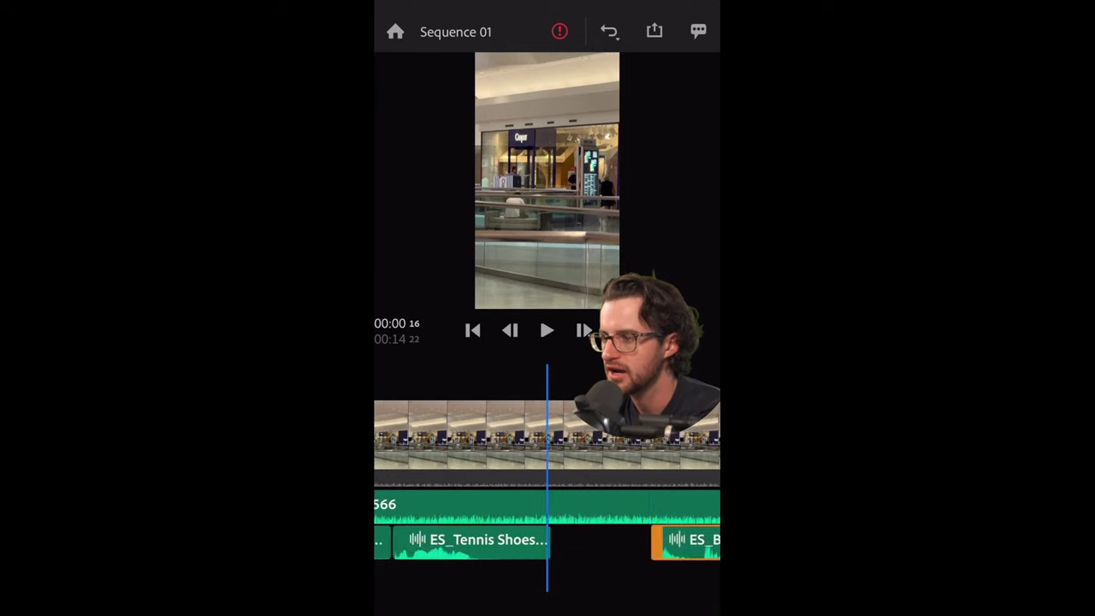
left_click(471, 541)
left_click_drag(471, 541, 627, 541)
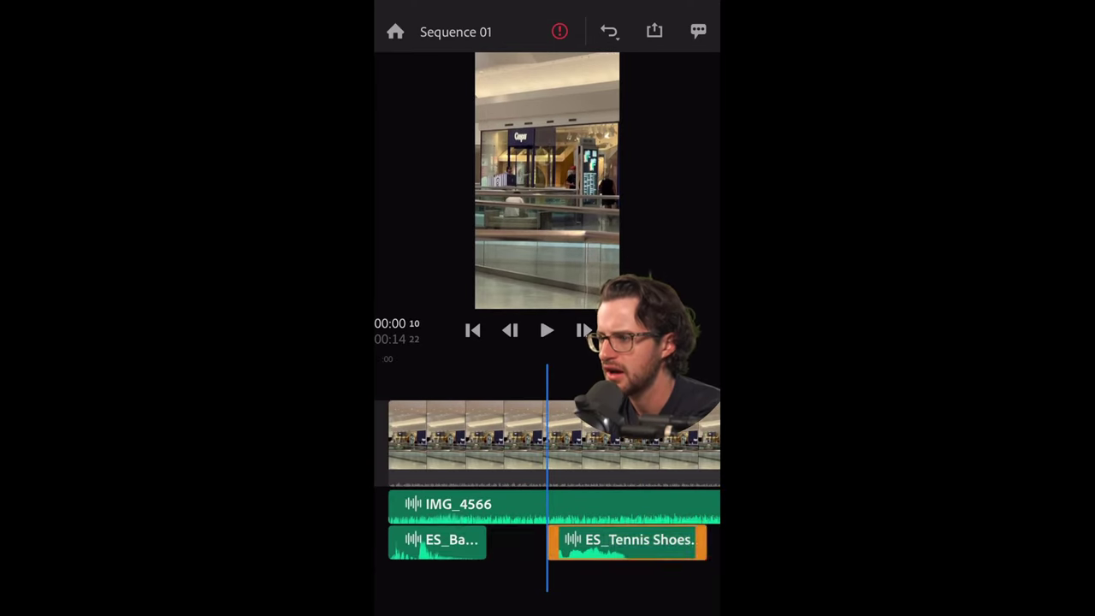
Step: Scrub back toward the start and bring up the Voiceover track controls
left_click_drag(513, 437, 614, 436)
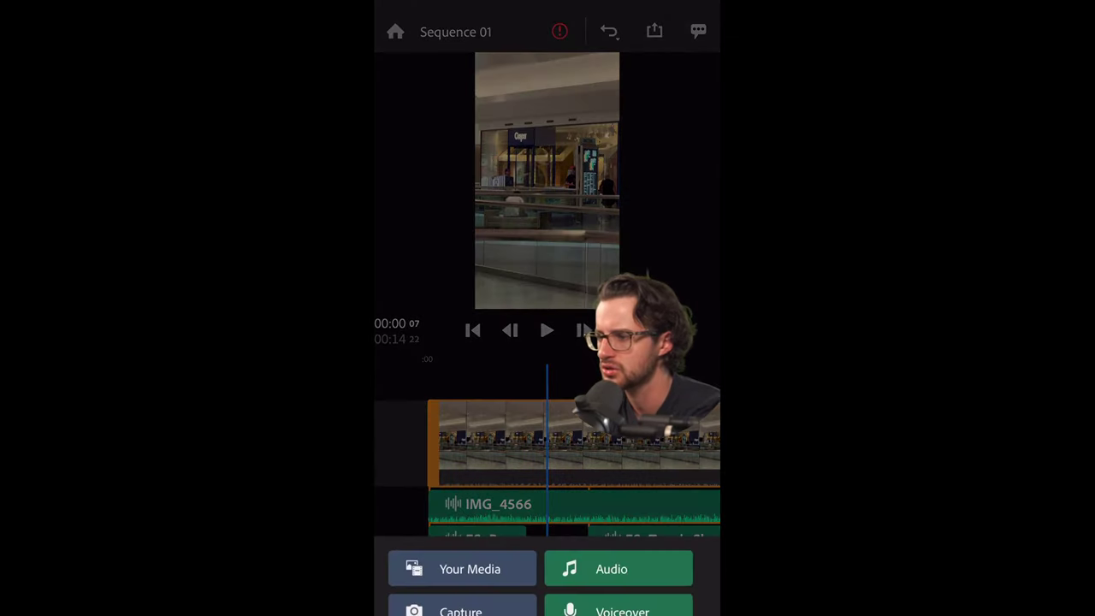
left_click(599, 445)
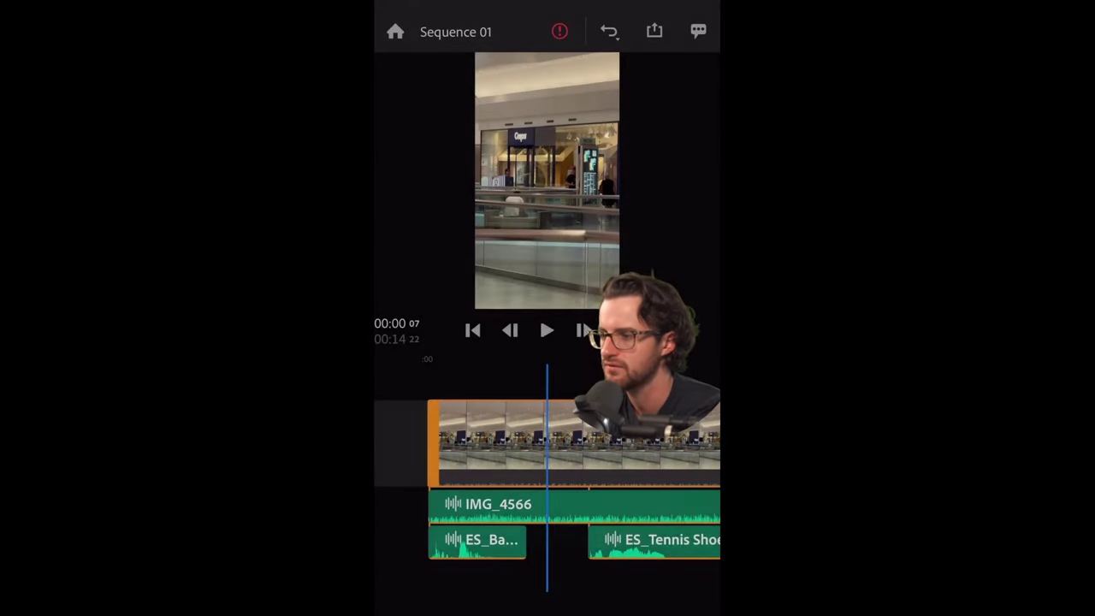
left_click_drag(599, 470, 625, 471)
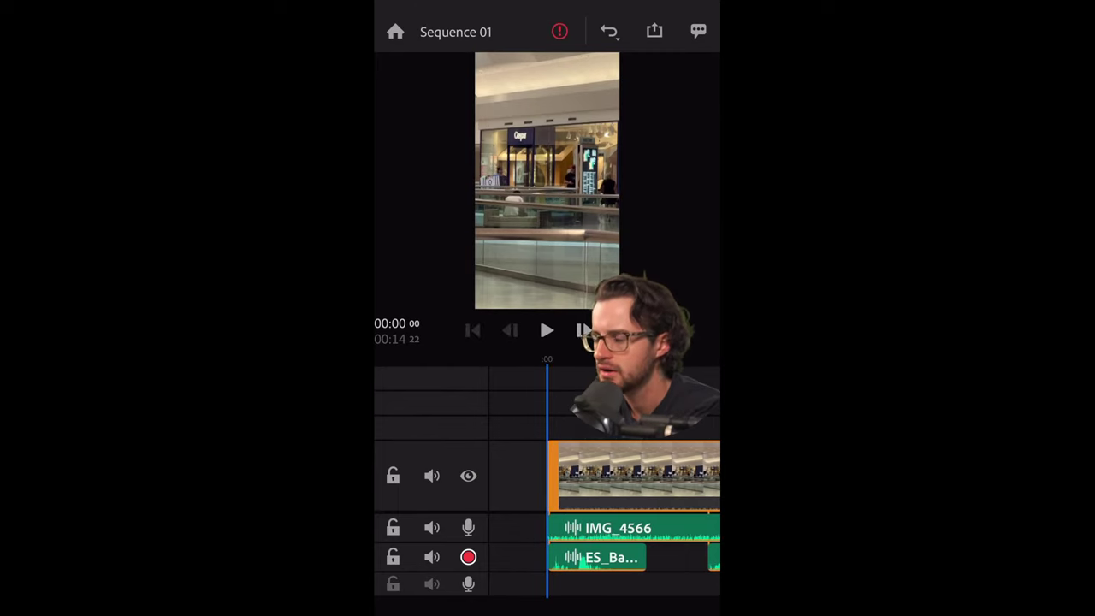
Step: Arm the empty bottom audio track, record a VoiceOver clip, then stop and scrub back
left_click(468, 584)
left_click(468, 527)
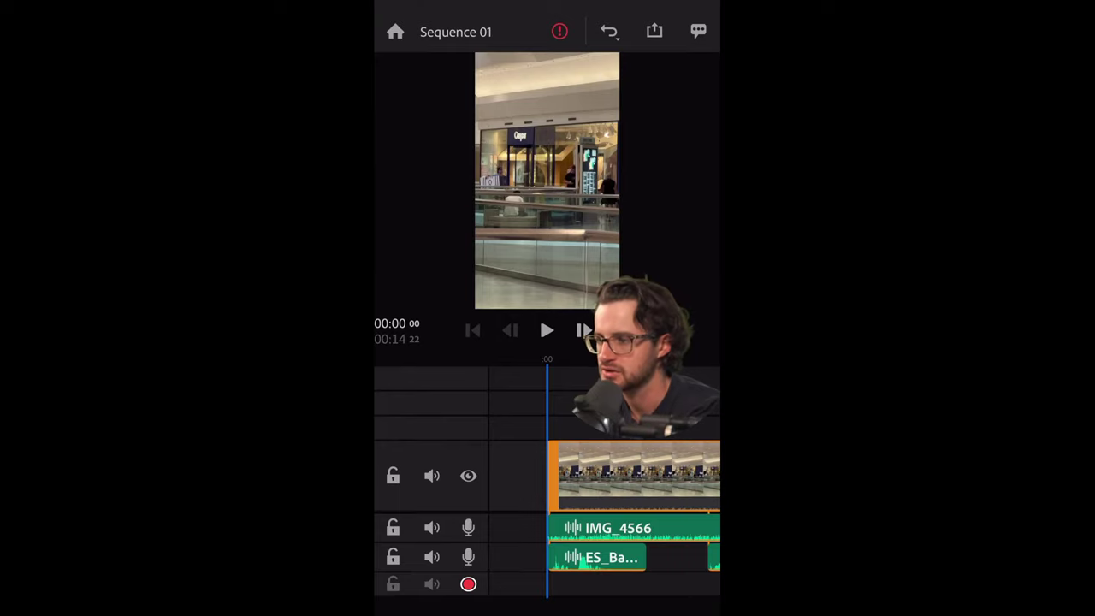
left_click(468, 584)
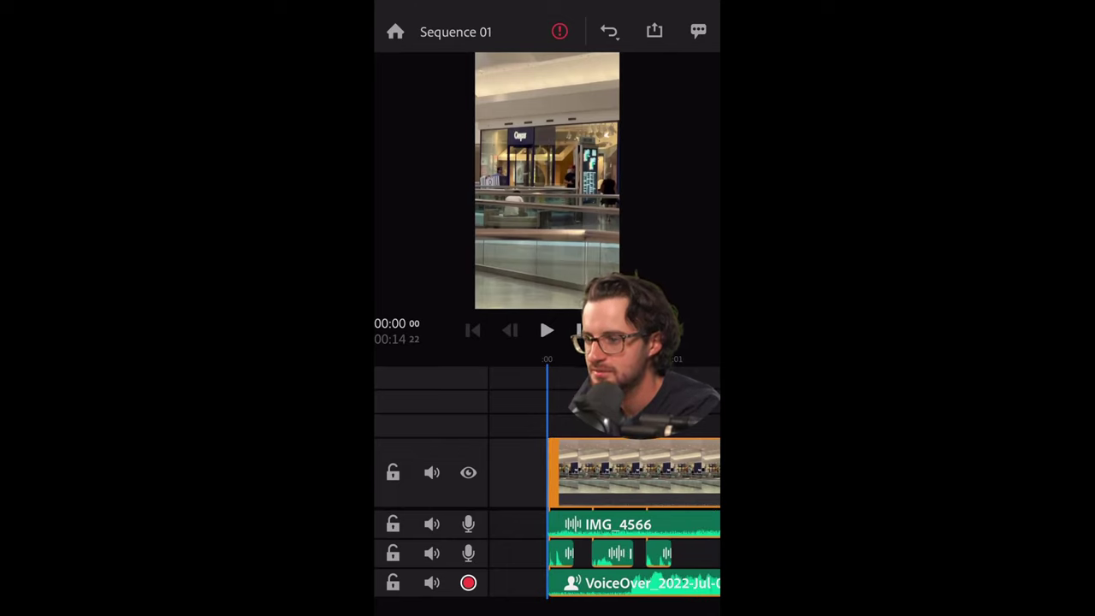
mouse_move(599, 582)
left_mouse_down()
mouse_move(669, 582)
mouse_move(595, 583)
left_mouse_up()
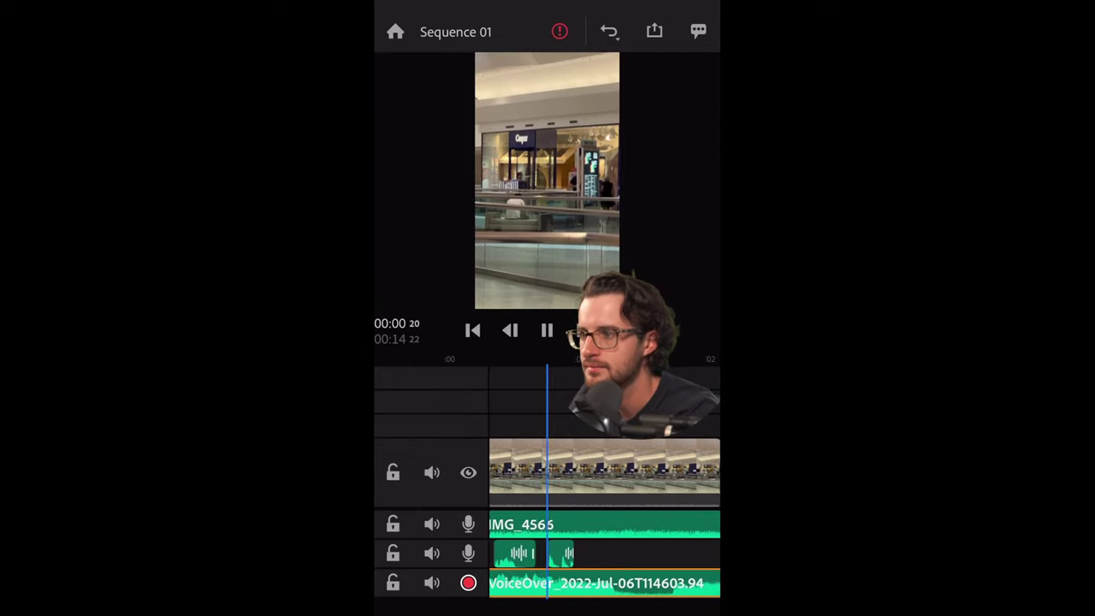
left_click_drag(548, 470, 633, 470)
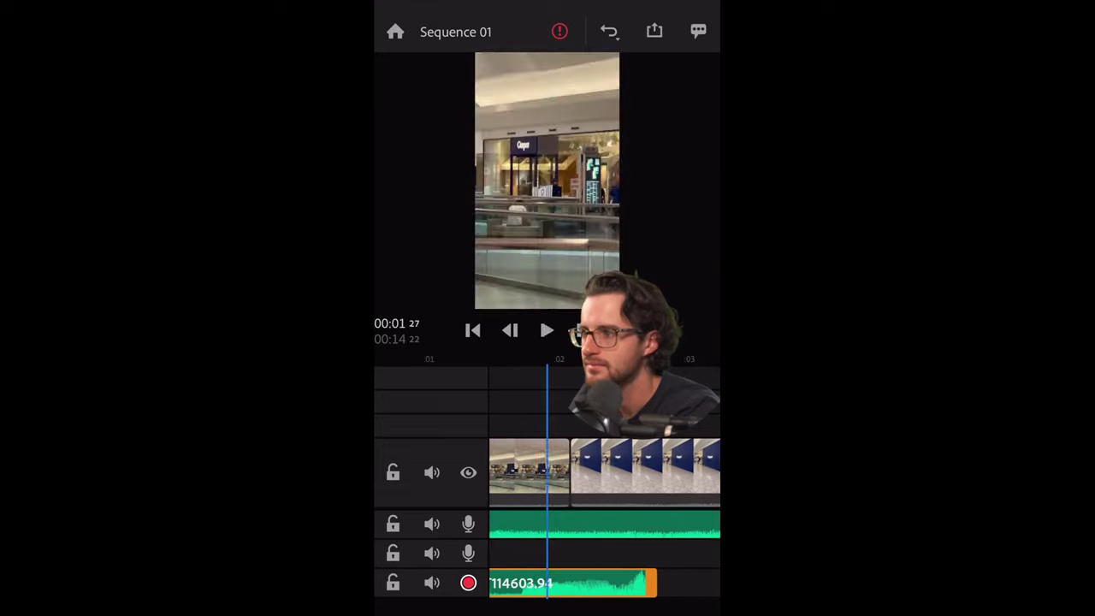
mouse_move(548, 471)
left_mouse_down()
mouse_move(597, 470)
mouse_move(527, 471)
mouse_move(633, 471)
left_mouse_up()
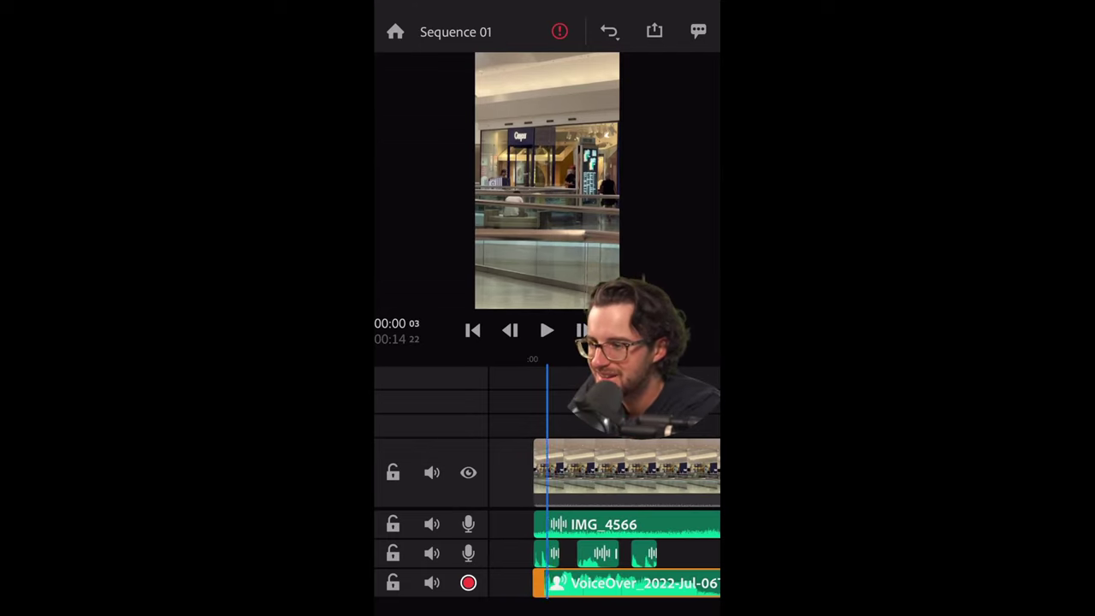
Step: Select the VoiceOver clip and preview the sequence opening from the start twice
mouse_move(599, 470)
left_mouse_down()
mouse_move(567, 471)
mouse_move(614, 470)
left_mouse_up()
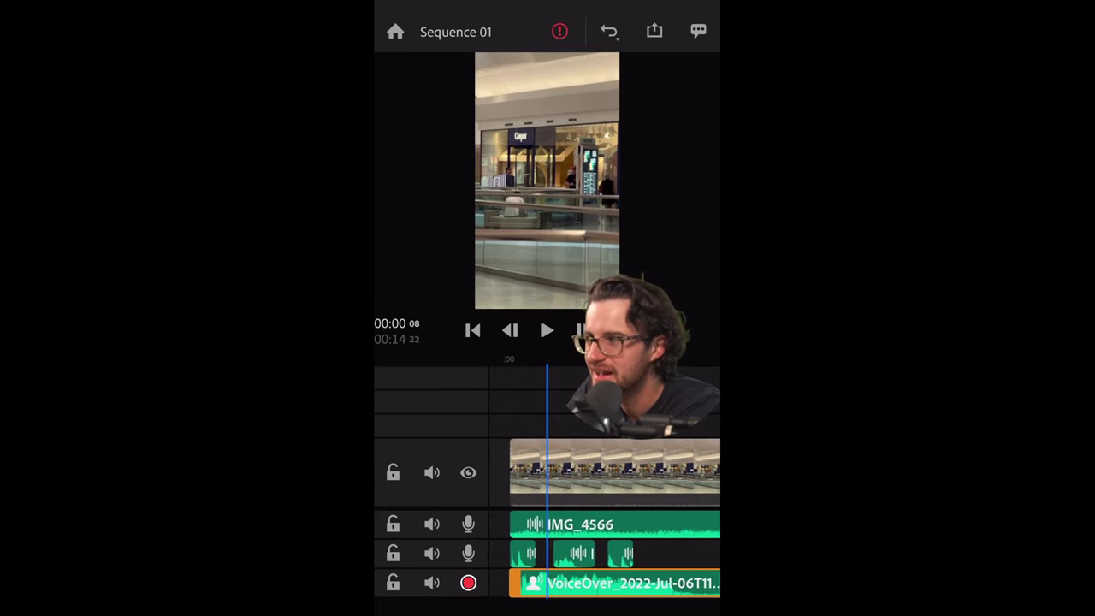
left_click(620, 583)
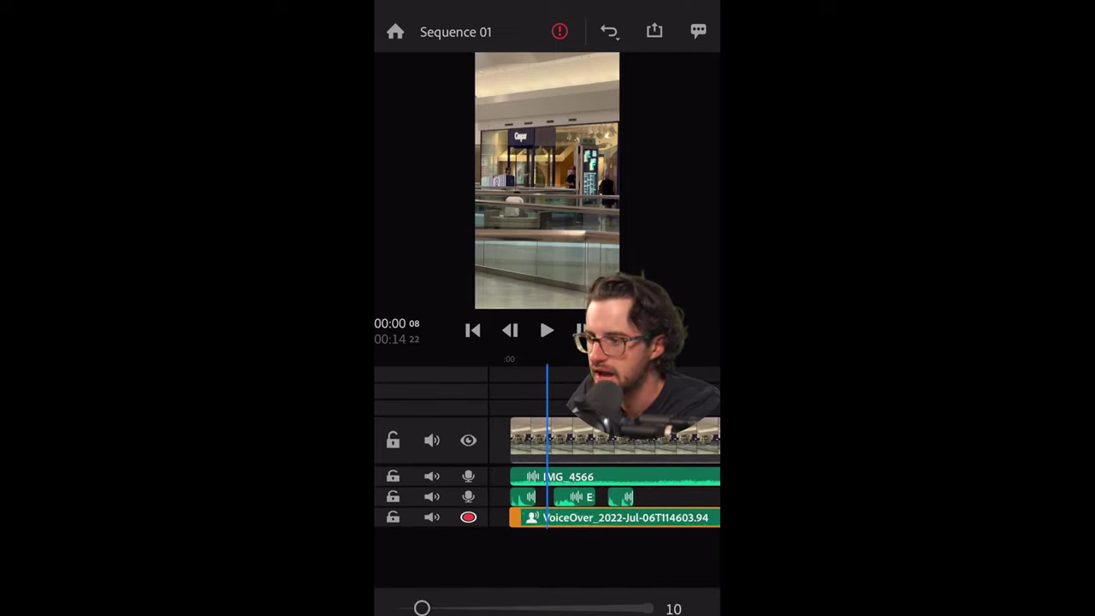
key("Home")
key("space")
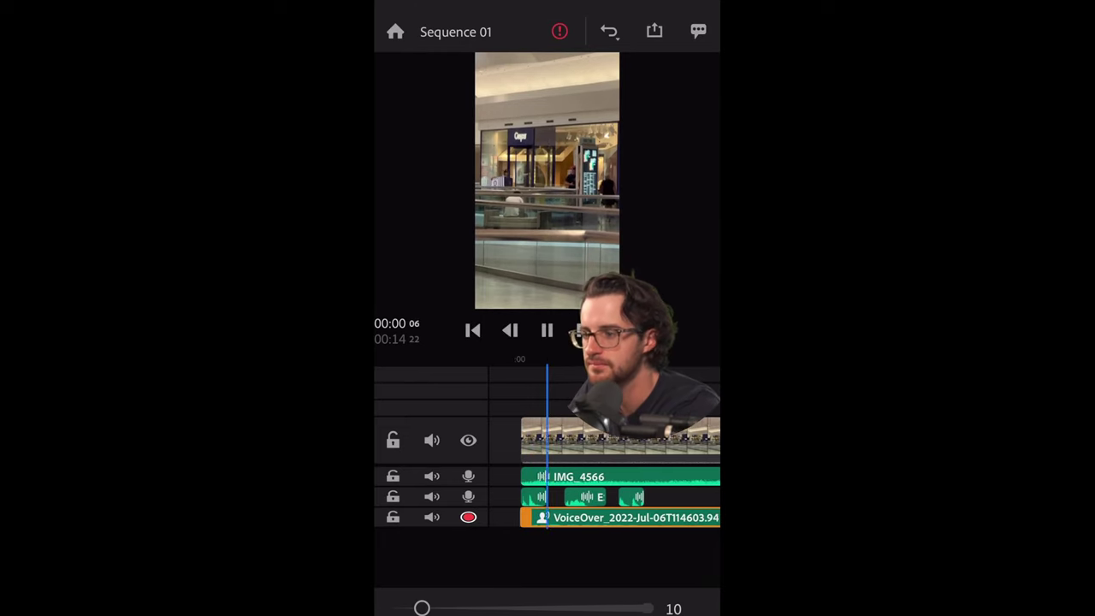
key("space")
key("Home")
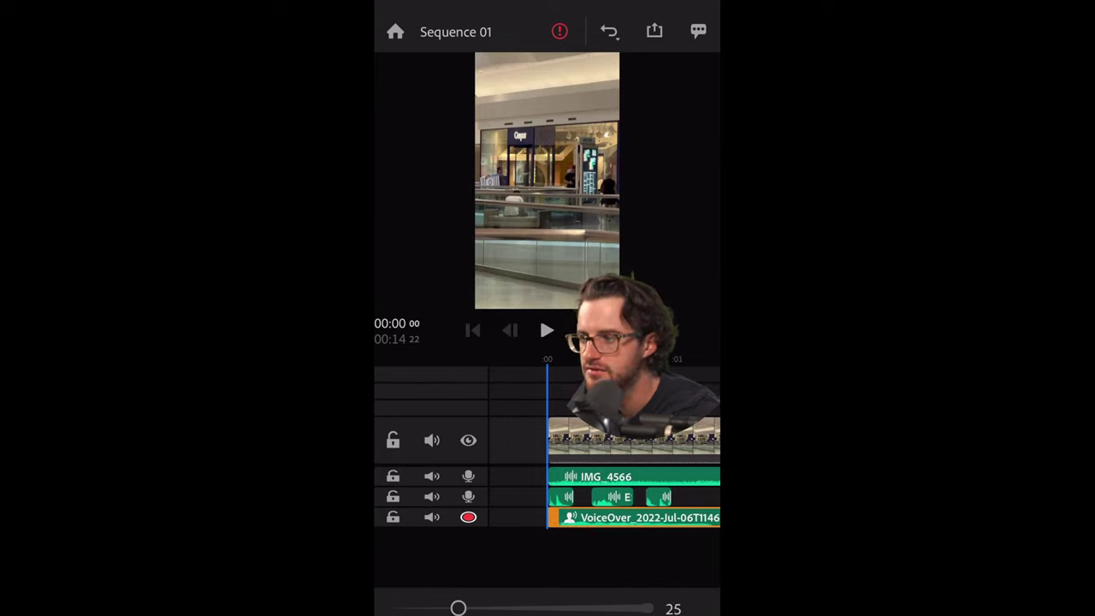
key("space")
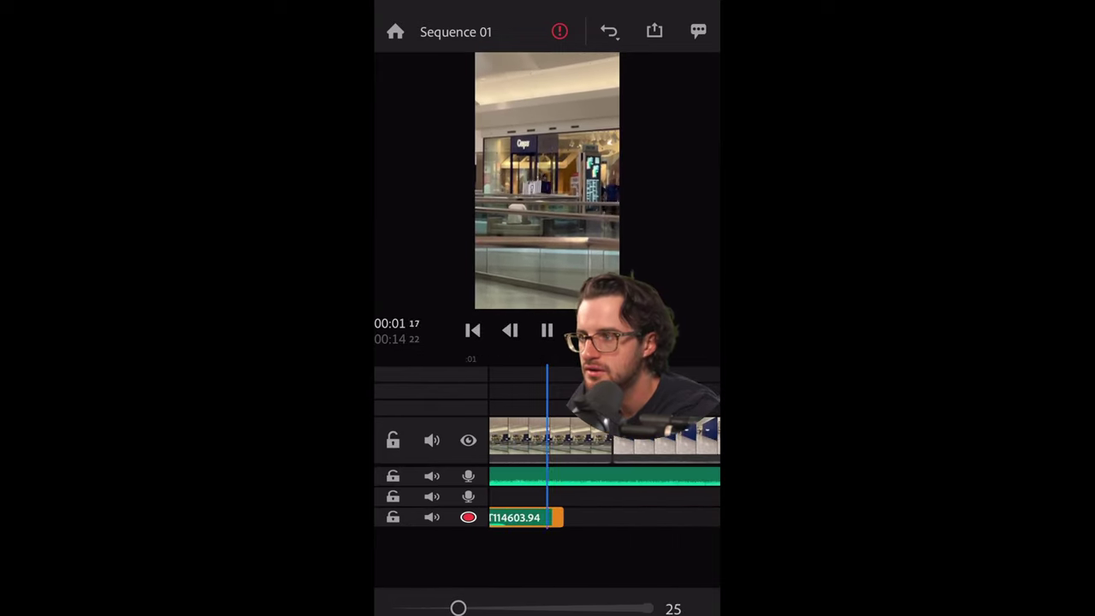
key("space")
Step: Lower the bottom slider value from 25 to 17 and return to the sequence start
scroll(604, 471, "left", 5)
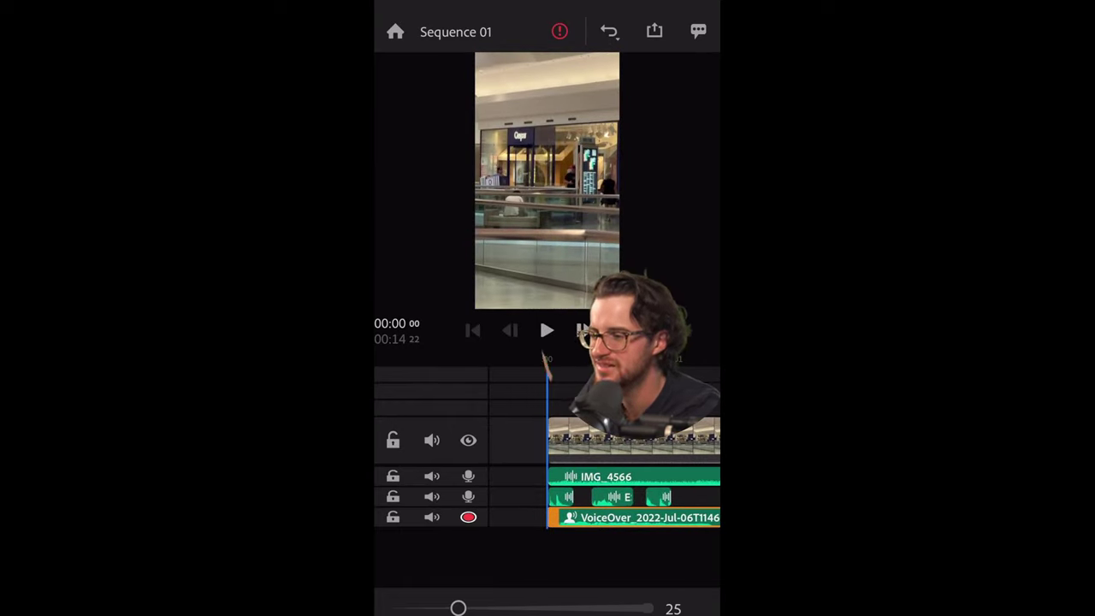
left_click_drag(458, 609, 439, 609)
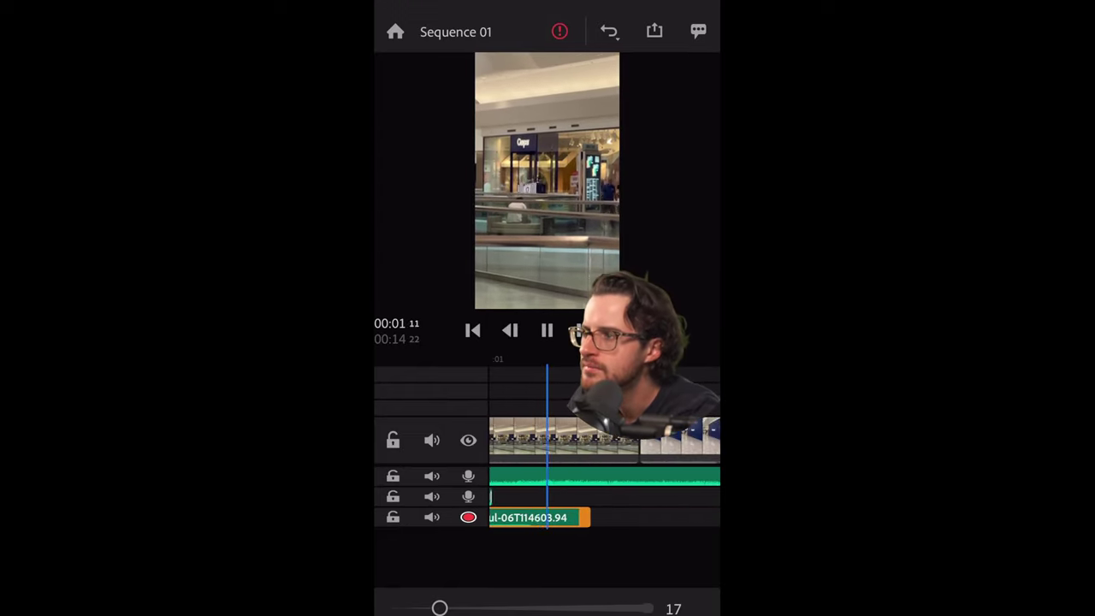
left_click(547, 330)
left_click(472, 331)
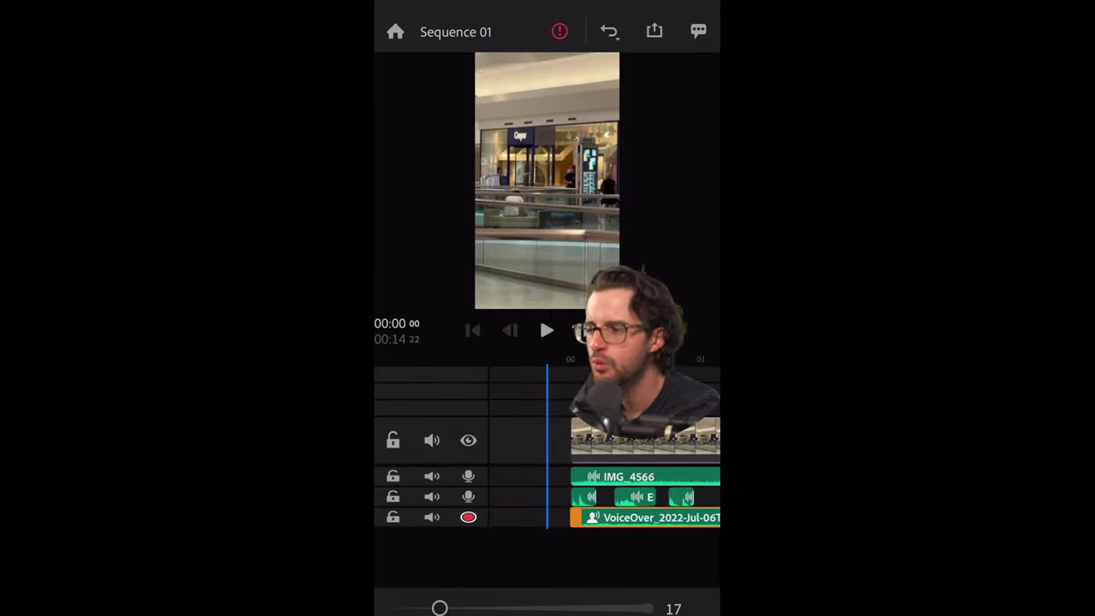
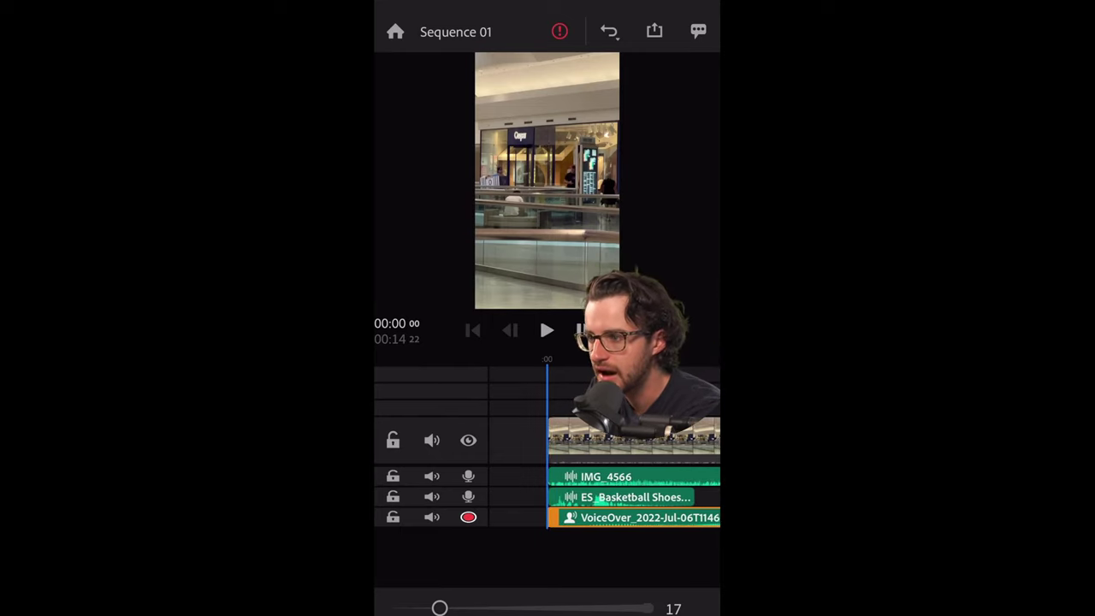
Step: Slide the ES_Basketball Shoes sound effect to the playhead, then fine-tune its start slightly later
scroll(605, 471, "right", 3)
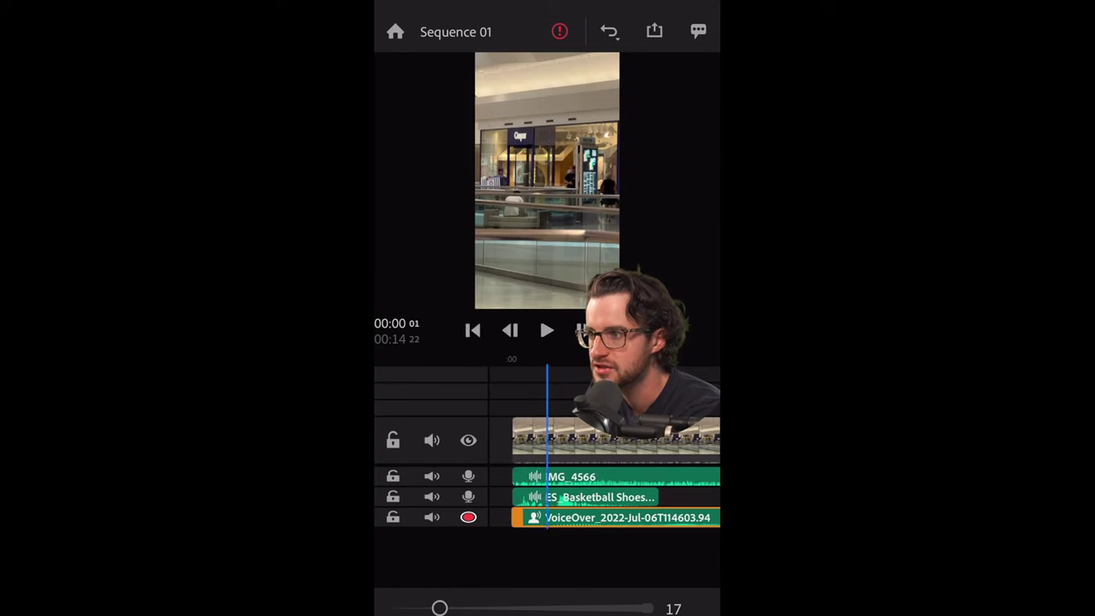
scroll(605, 471, "right", 3)
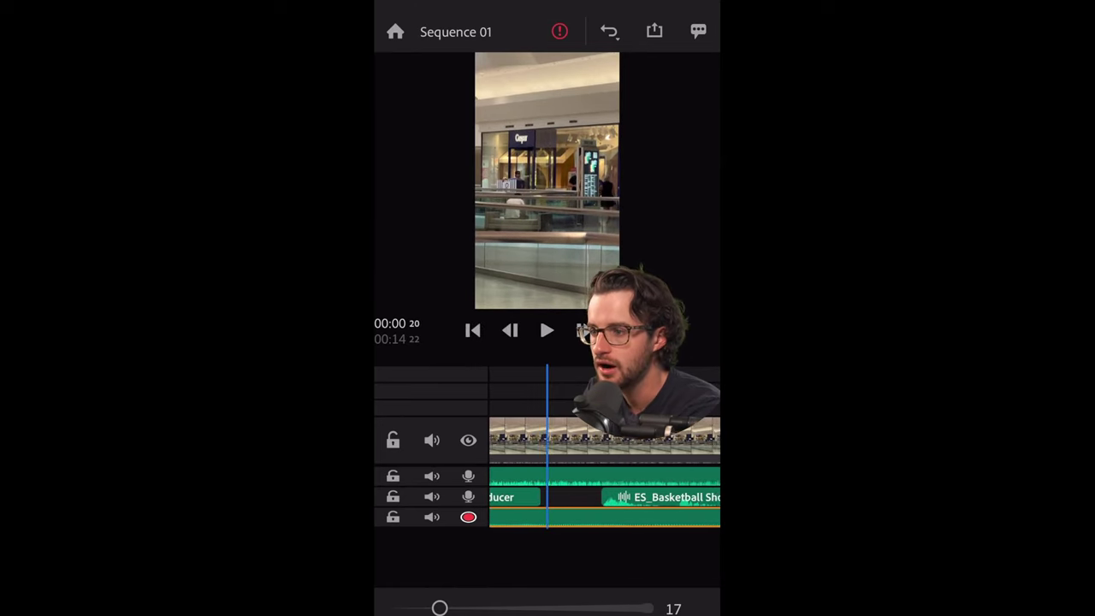
left_click_drag(561, 498, 620, 497)
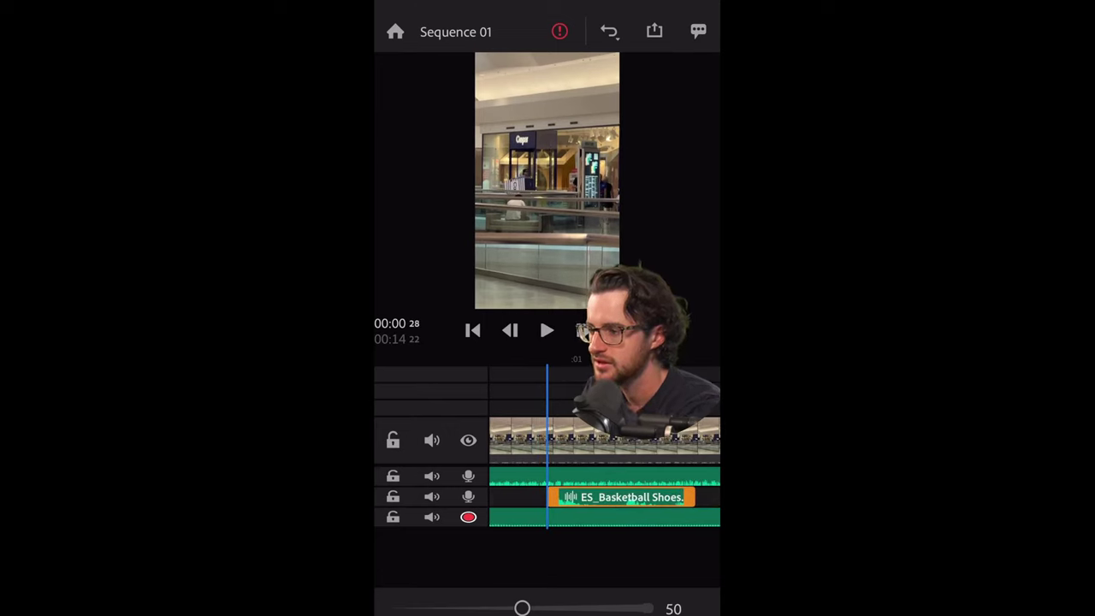
left_click_drag(622, 554, 672, 550)
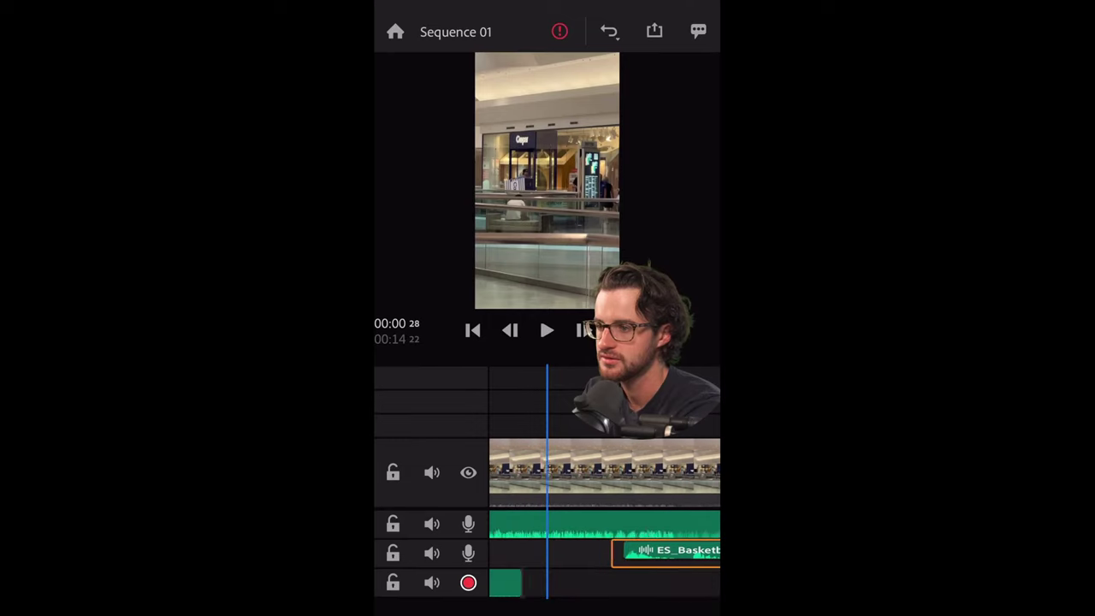
left_click_drag(659, 554, 638, 552)
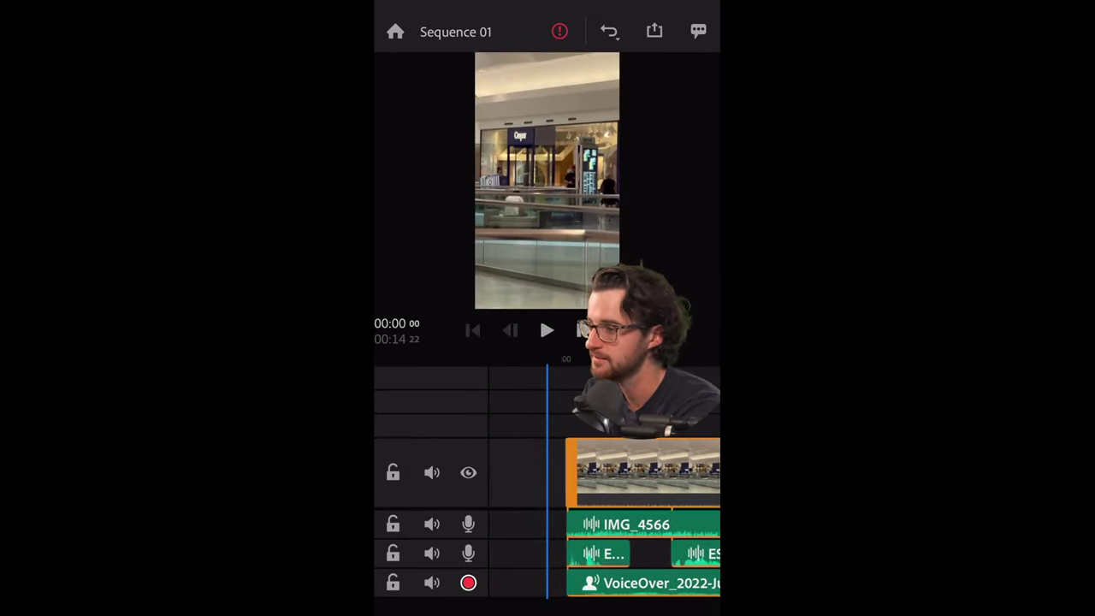
scroll(616, 513, "down", 3)
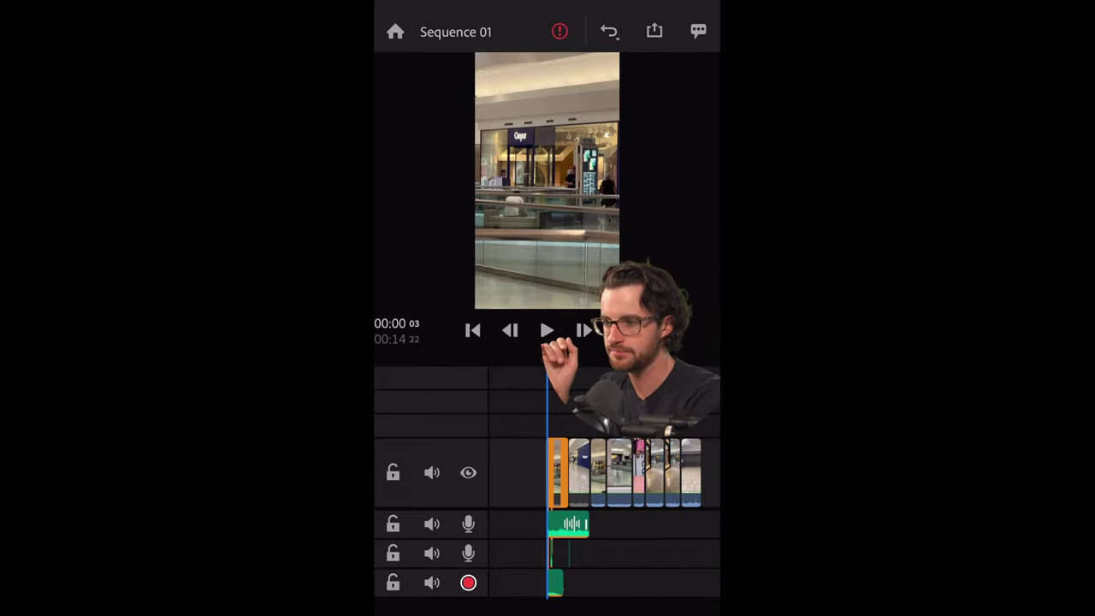
Step: Shift the short sound-effect clip right to just past the 00:02 mark
scroll(633, 513, "up", 3)
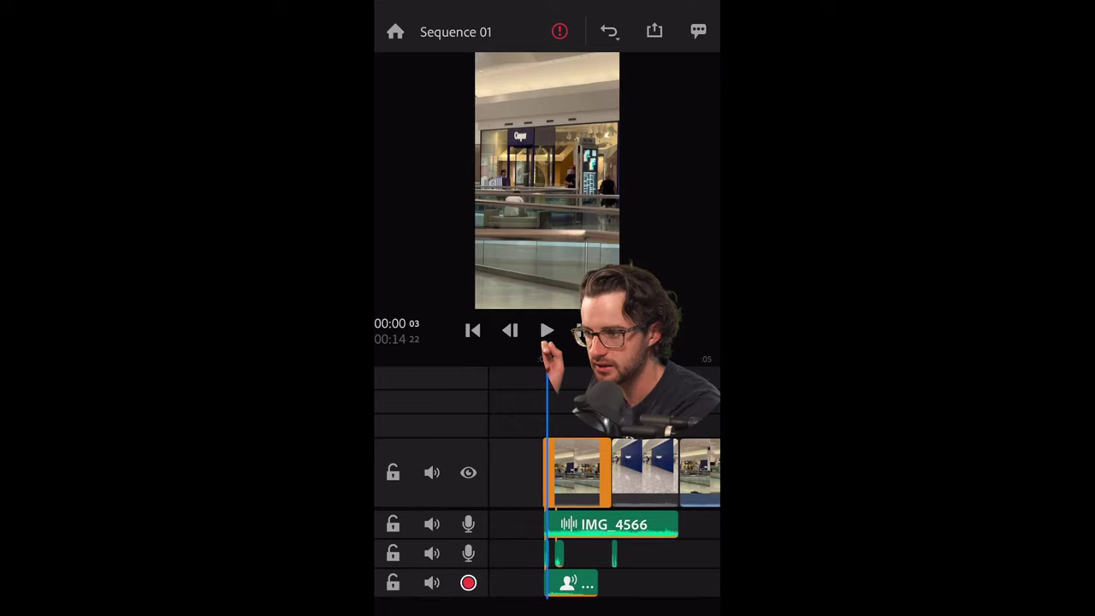
scroll(634, 513, "up", 3)
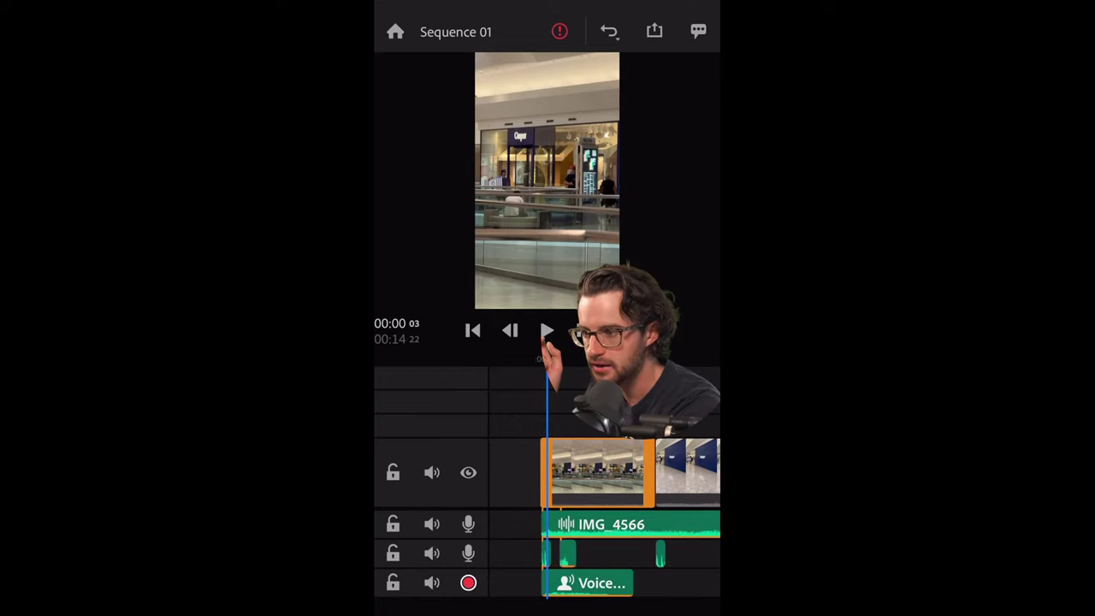
scroll(618, 517, "right", 2)
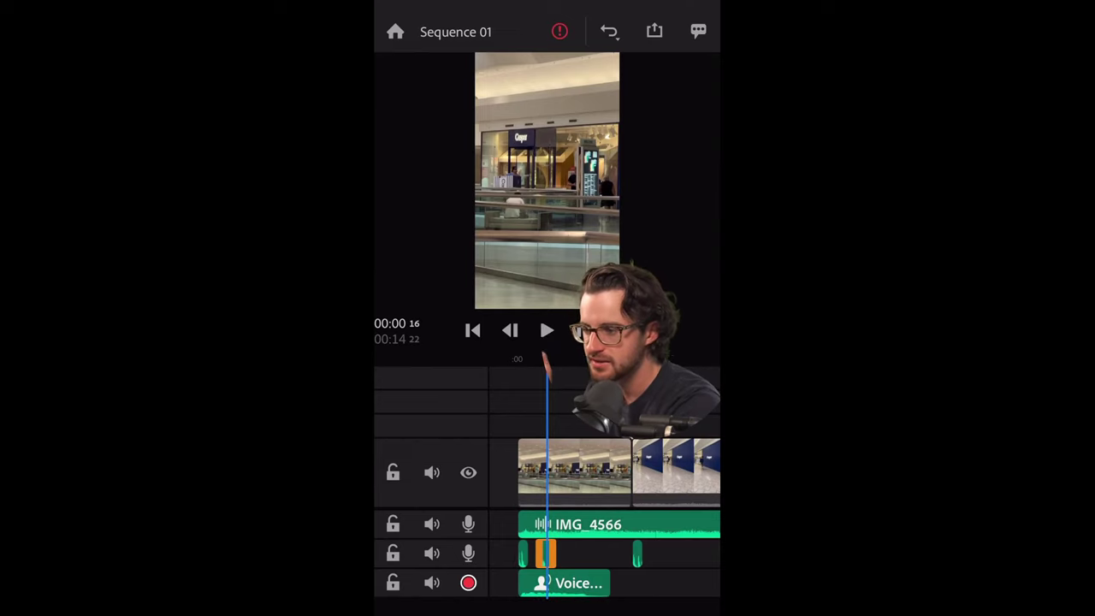
scroll(612, 514, "up", 3)
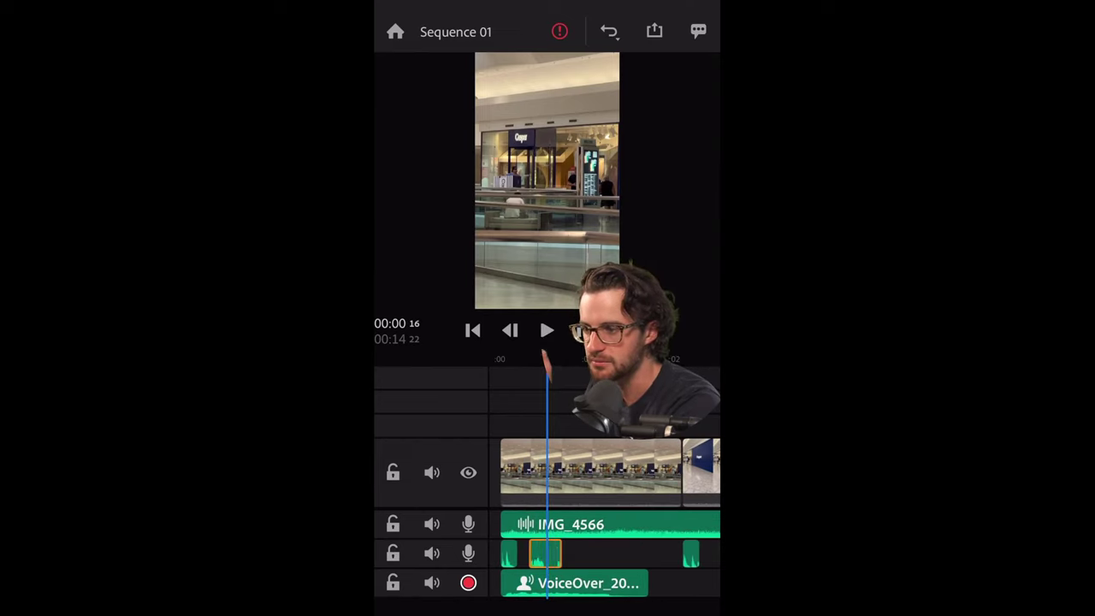
left_click_drag(544, 554, 603, 554)
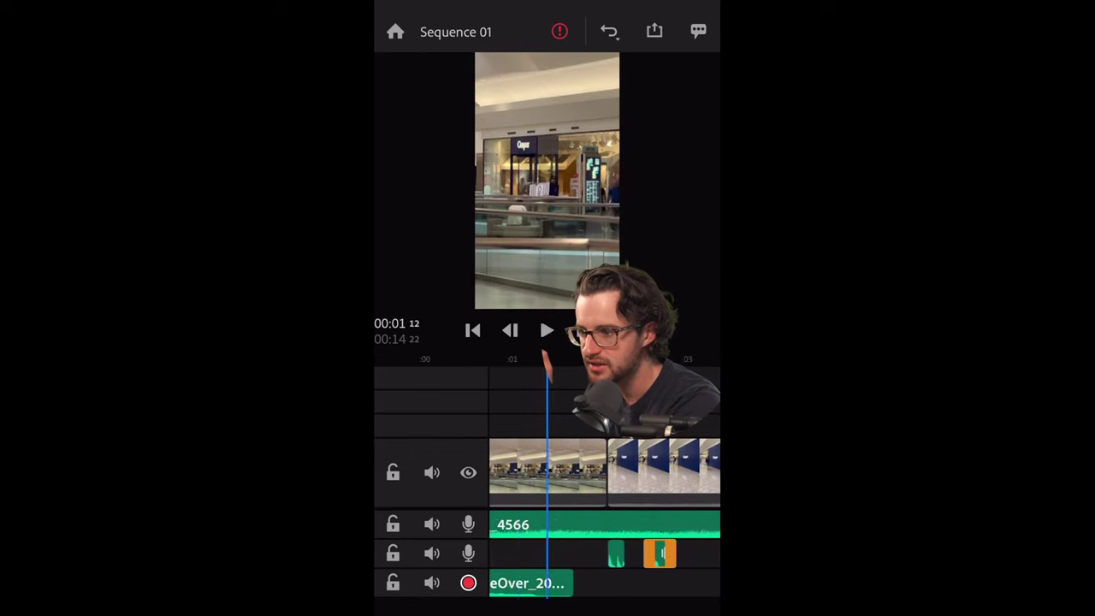
scroll(605, 513, "left", 10)
scroll(546, 359, "up", 2)
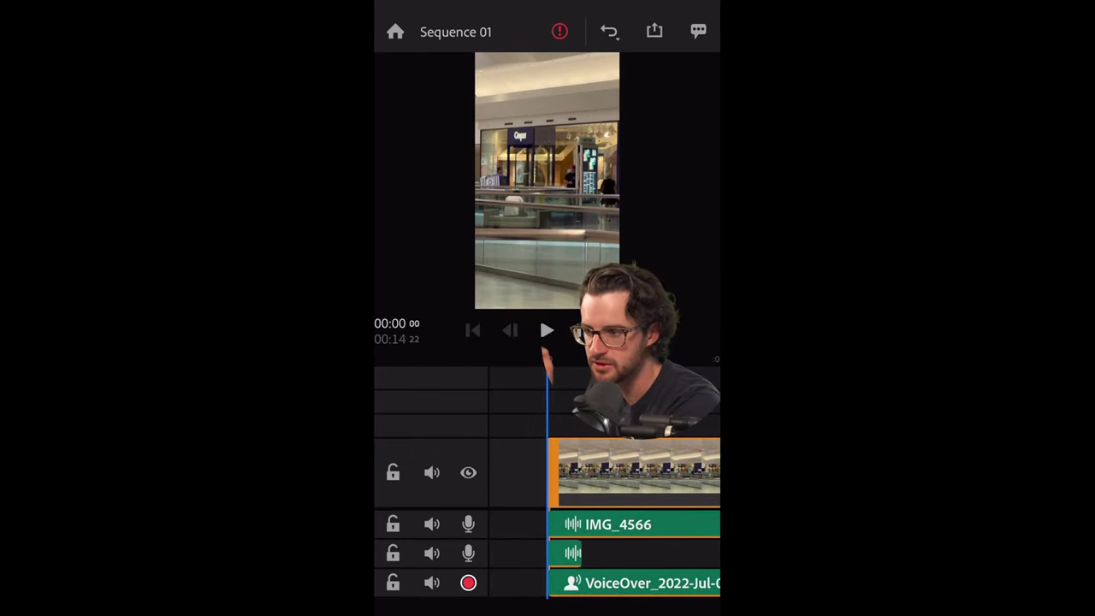
scroll(546, 359, "down", 3)
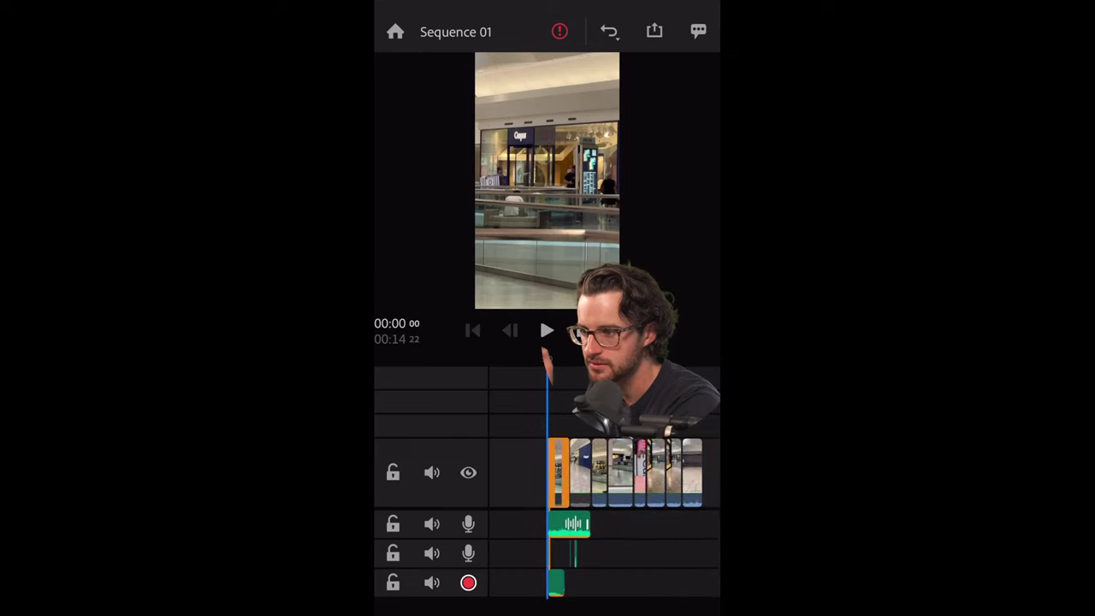
scroll(546, 360, "up", 2)
scroll(546, 359, "up", 2)
scroll(546, 359, "up", 2)
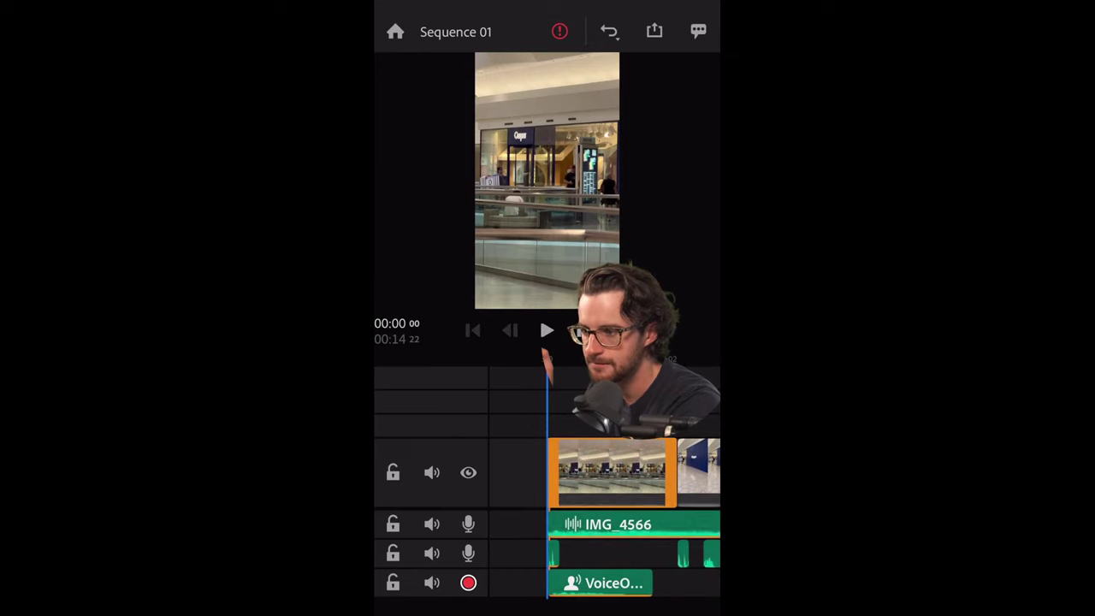
scroll(546, 359, "up", 2)
Step: Select the sound effect and play the sequence to check its new timing
left_click(561, 553)
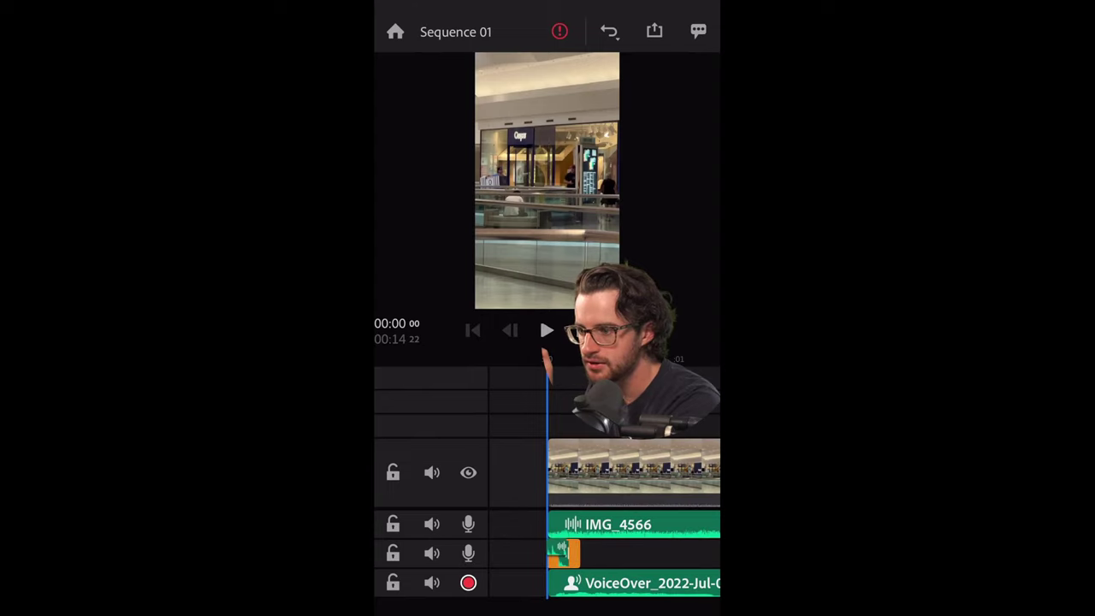
scroll(605, 513, "right", 5)
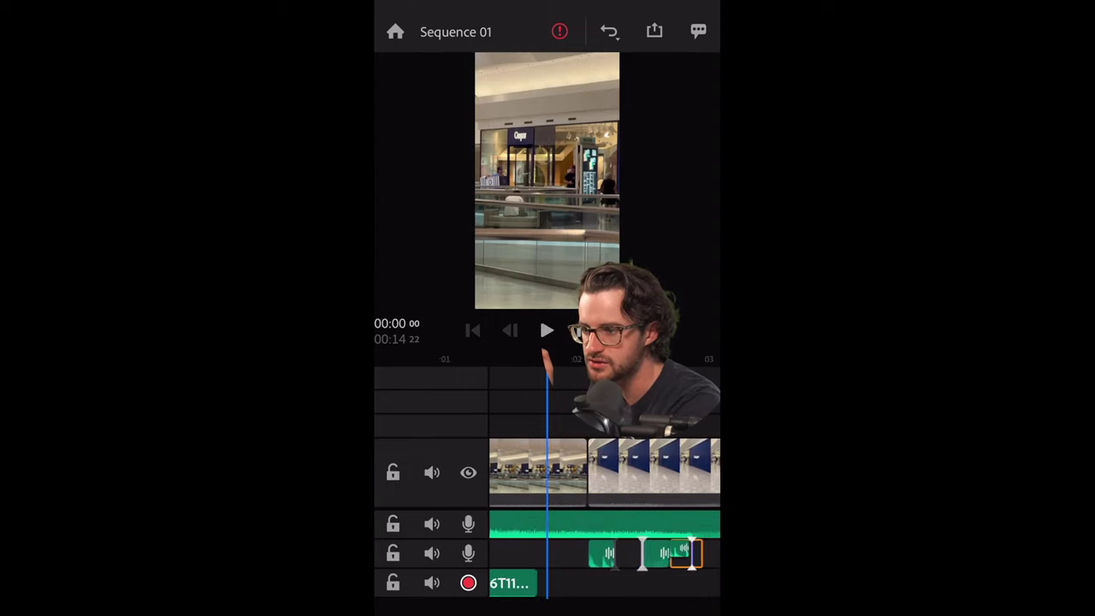
scroll(605, 514, "right", 5)
scroll(605, 513, "left", 5)
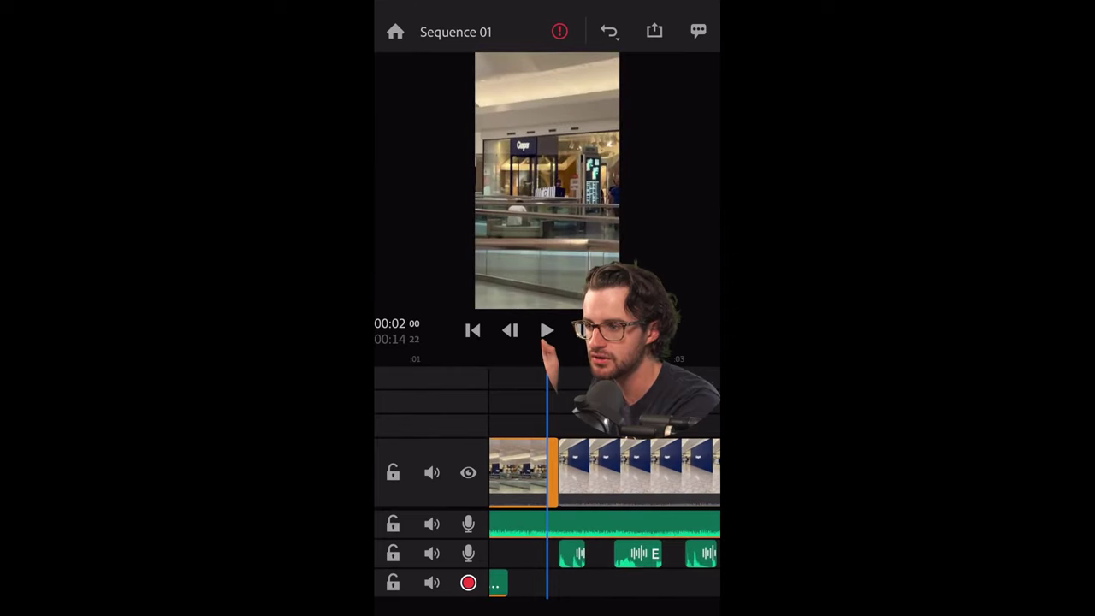
scroll(605, 514, "left", 1)
scroll(605, 513, "left", 1)
left_click(546, 330)
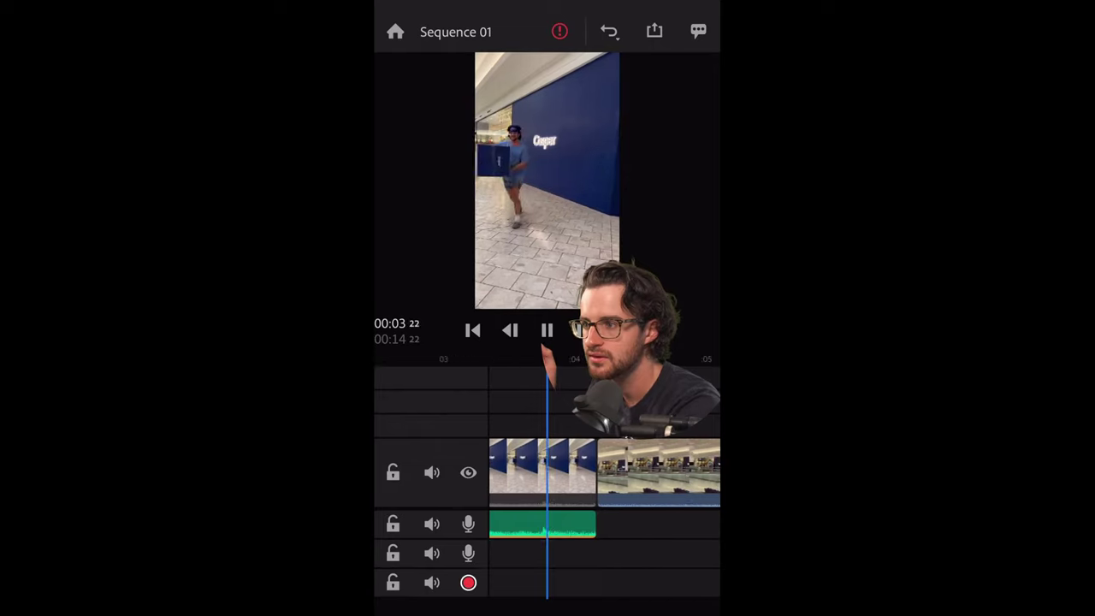
left_click(547, 330)
scroll(605, 513, "left", 9)
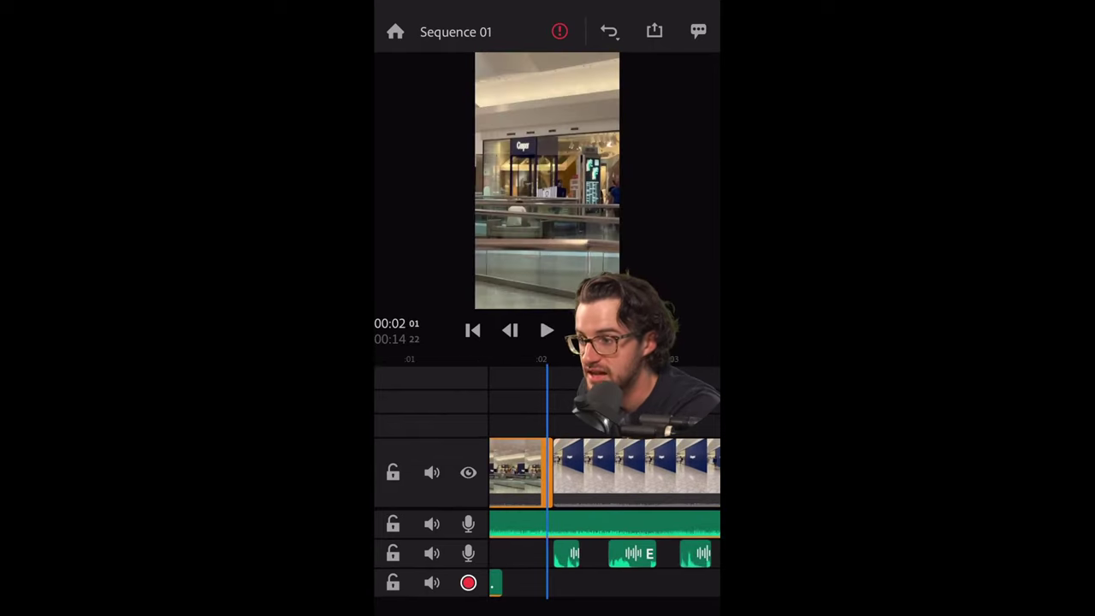
scroll(605, 472, "up", 2)
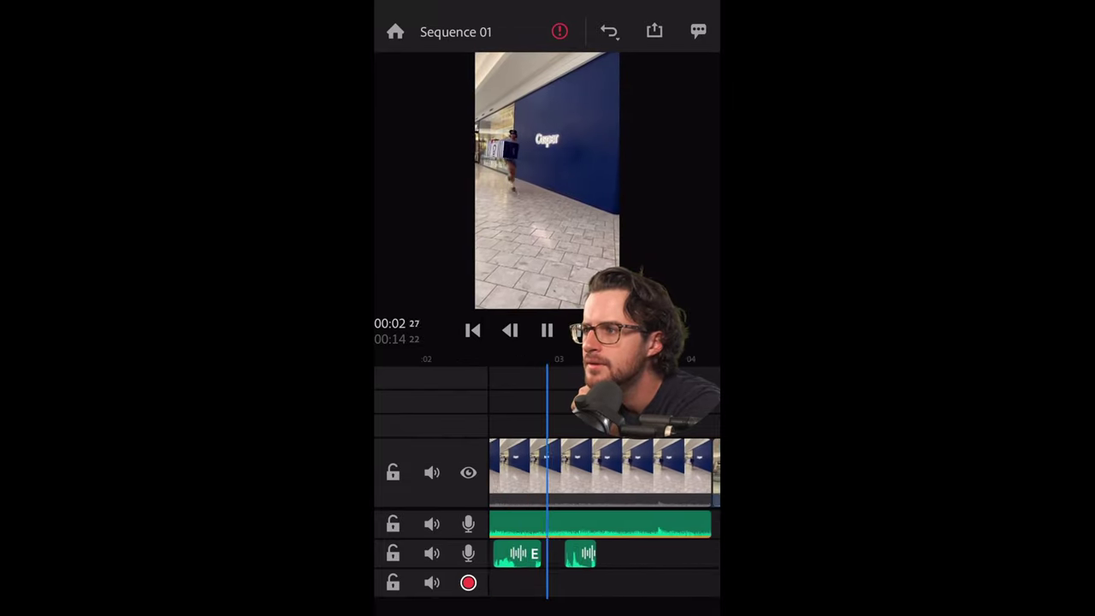
left_click(547, 330)
scroll(605, 472, "left", 5)
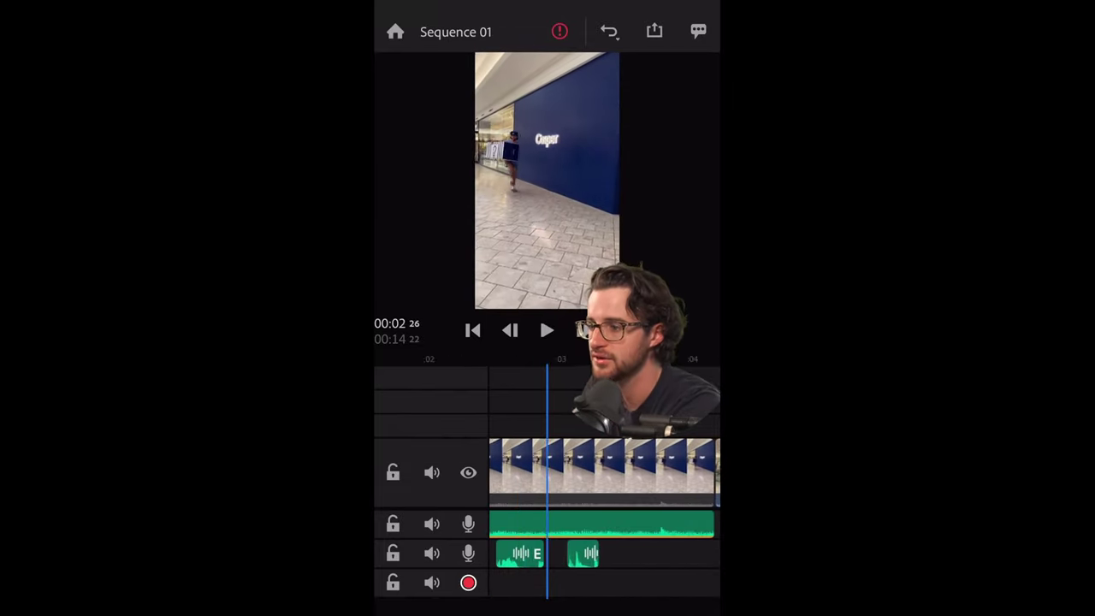
scroll(605, 472, "left", 3)
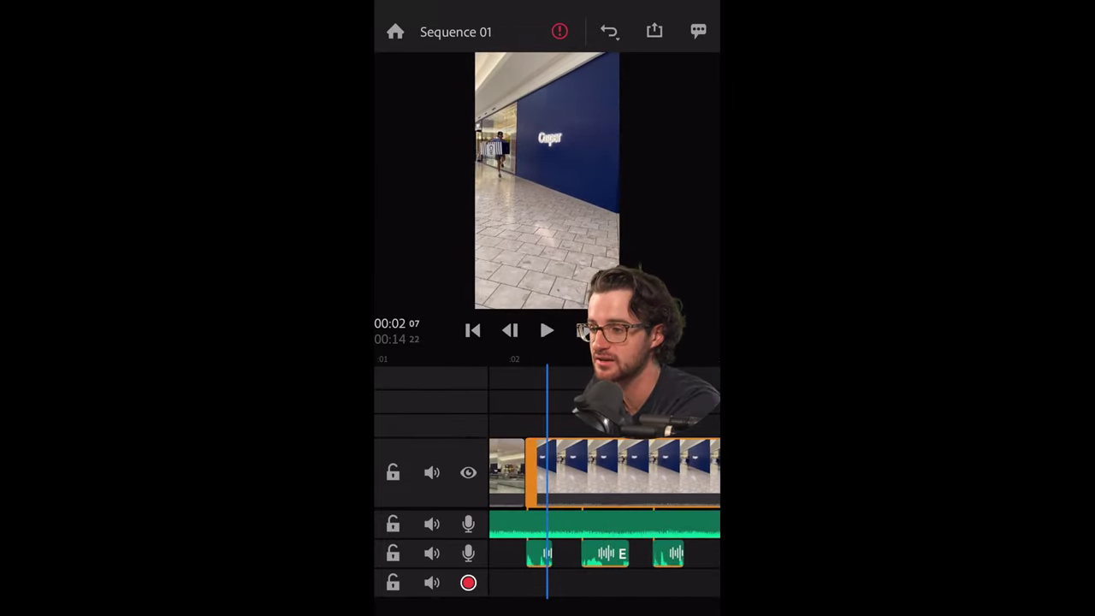
scroll(605, 473, "left", 1)
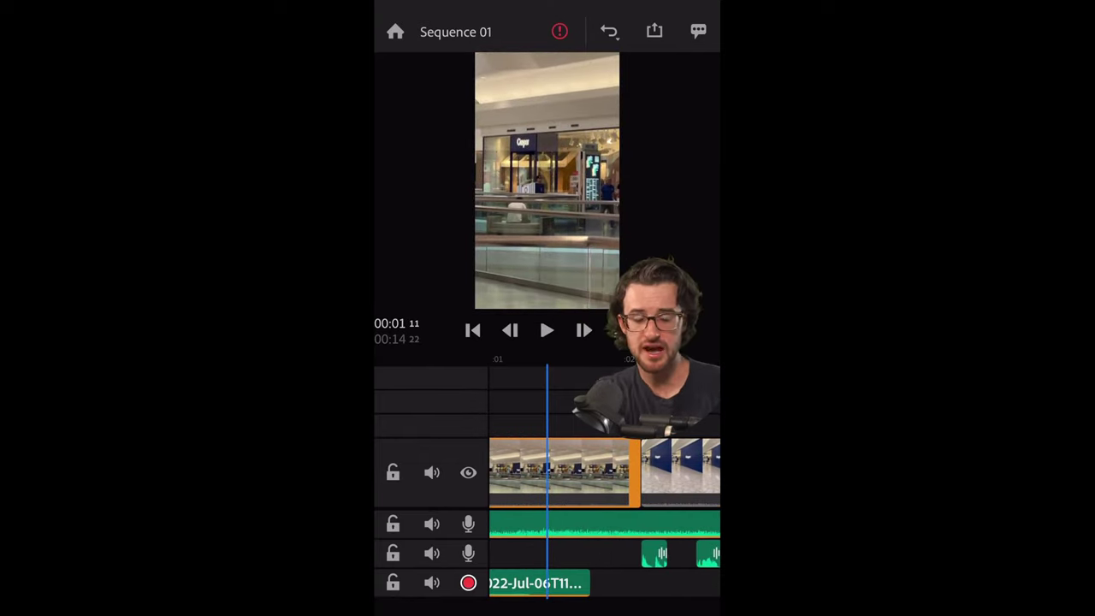
scroll(605, 473, "right", 3)
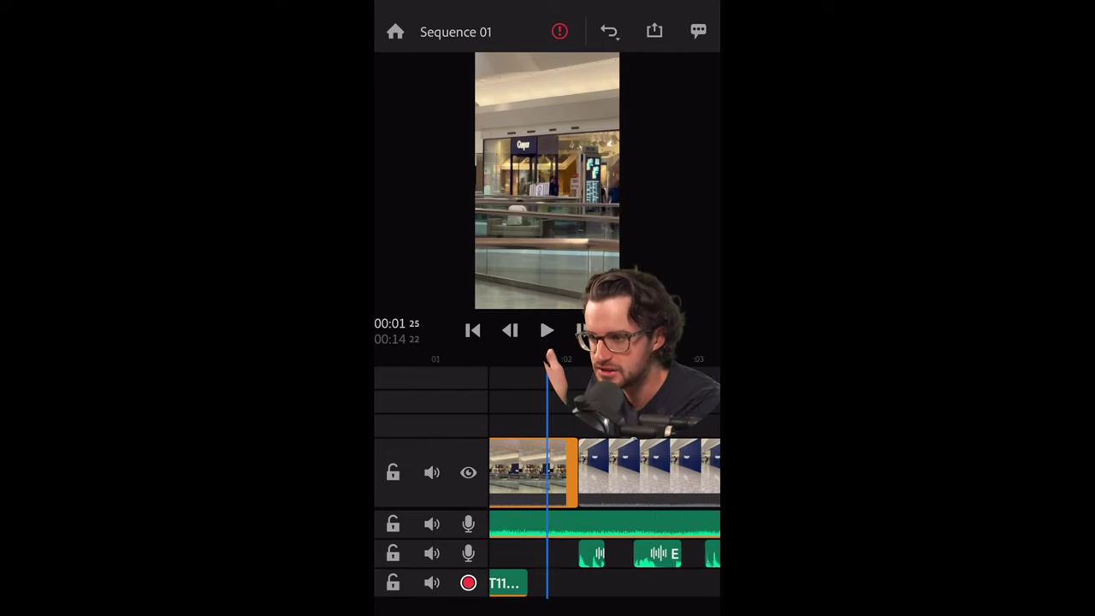
scroll(605, 473, "right", 1)
scroll(605, 473, "right", 1)
scroll(605, 472, "right", 1)
scroll(605, 473, "right", 1)
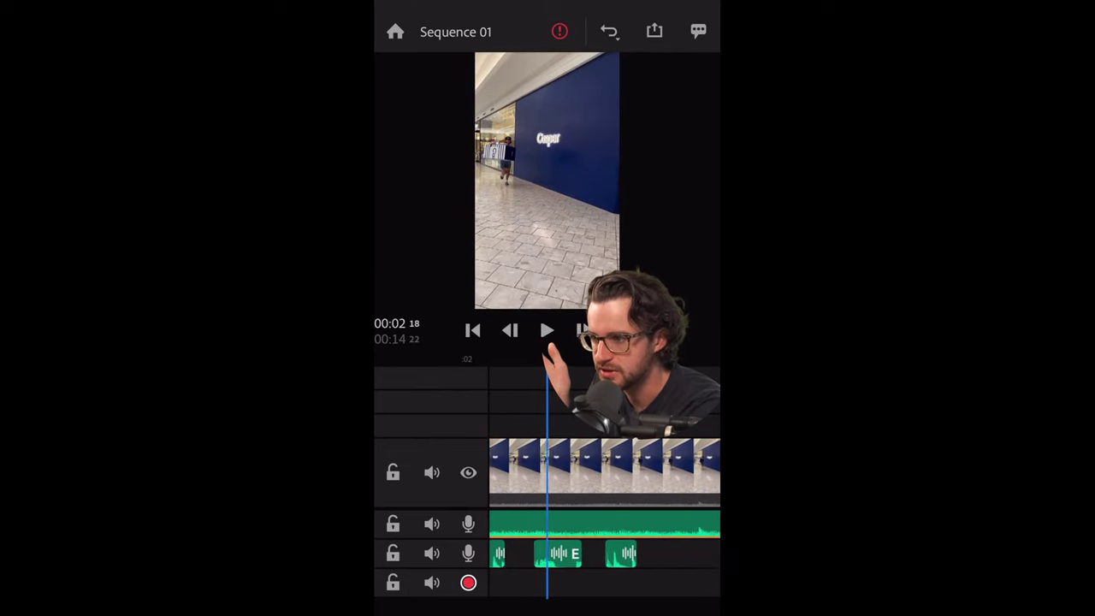
scroll(605, 473, "right", 2)
scroll(605, 472, "right", 1)
scroll(605, 472, "left", 3)
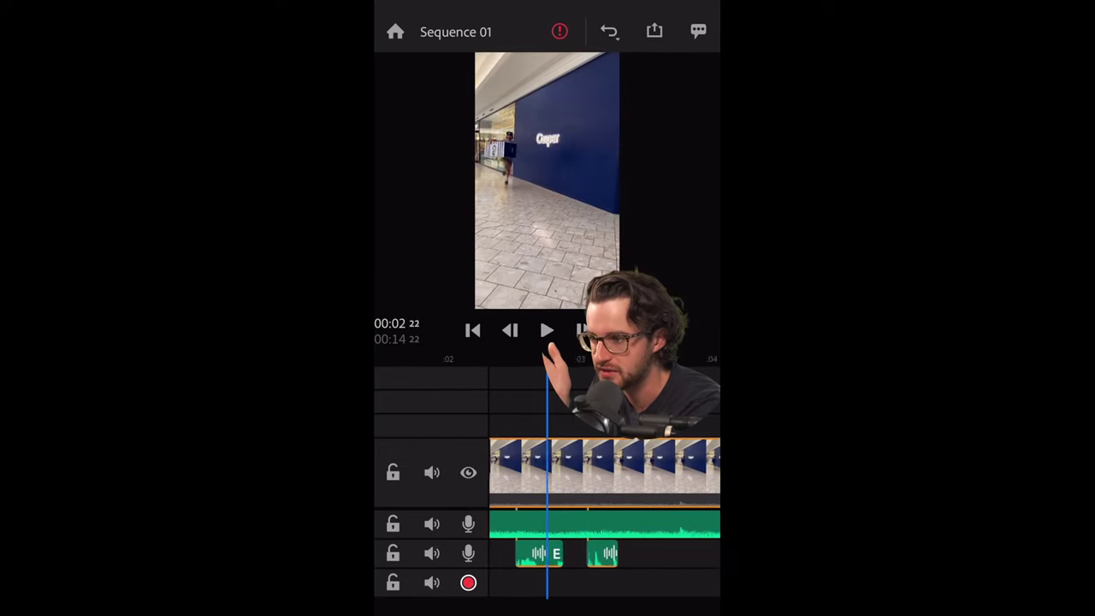
scroll(605, 472, "left", 1)
scroll(605, 472, "left", 1)
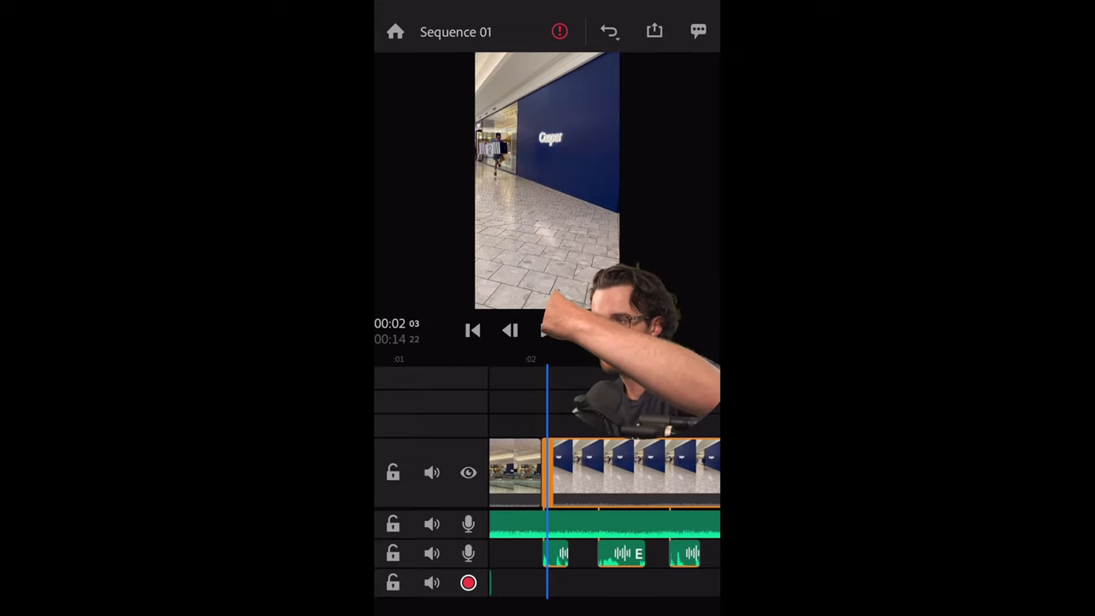
Step: Check the missing-media warning and scrub through the opening seconds of the sequence
left_click(560, 31)
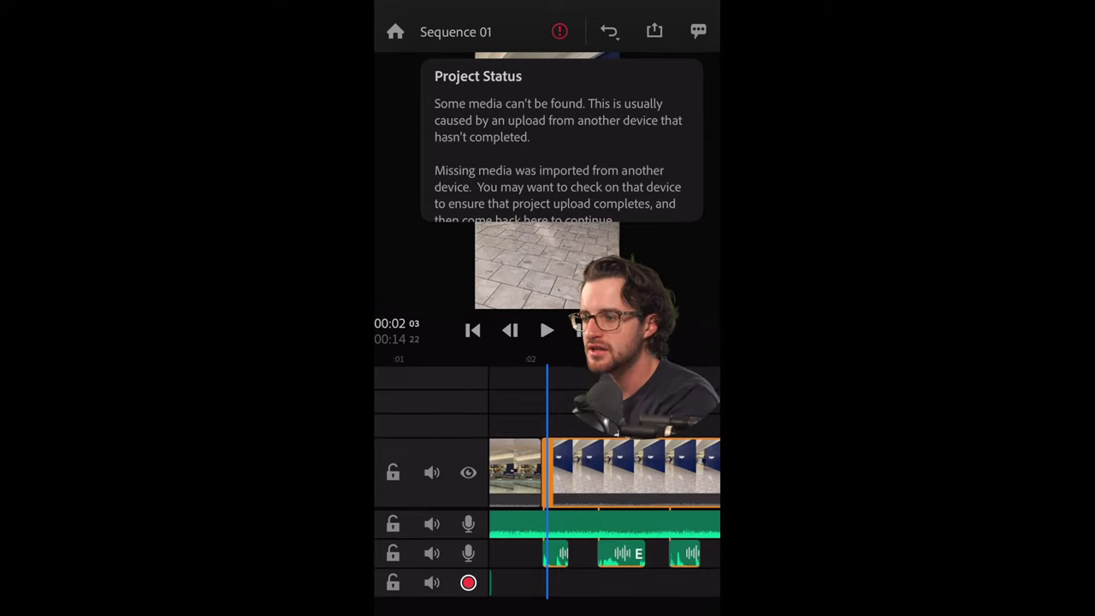
left_click_drag(650, 470, 548, 471)
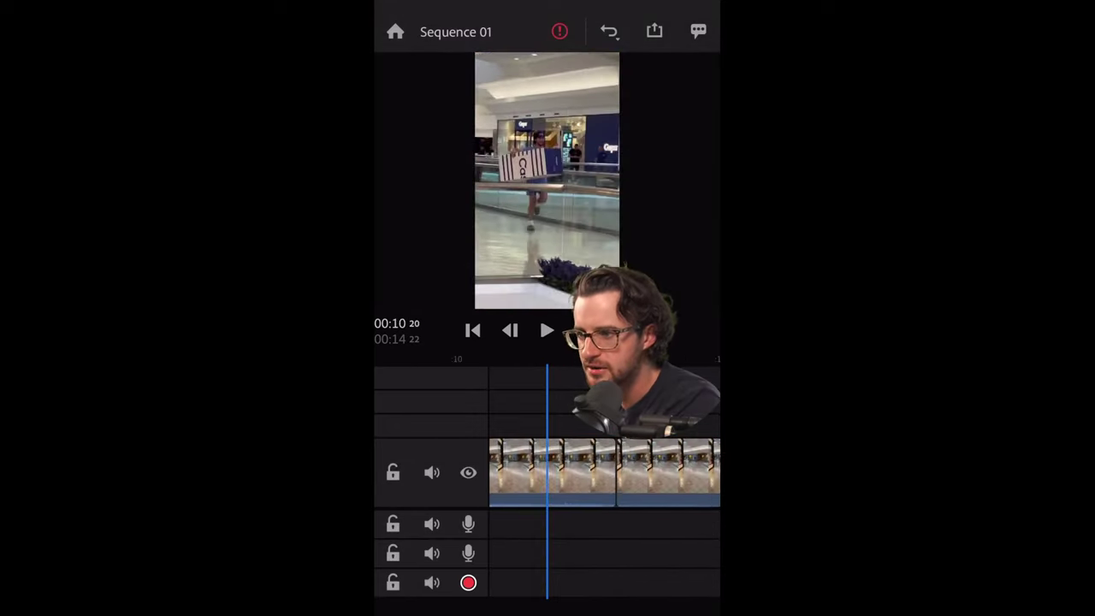
mouse_move(650, 470)
left_mouse_down()
mouse_move(548, 471)
mouse_move(650, 471)
left_mouse_up()
mouse_move(548, 470)
left_mouse_down()
mouse_move(651, 471)
mouse_move(582, 471)
left_mouse_up()
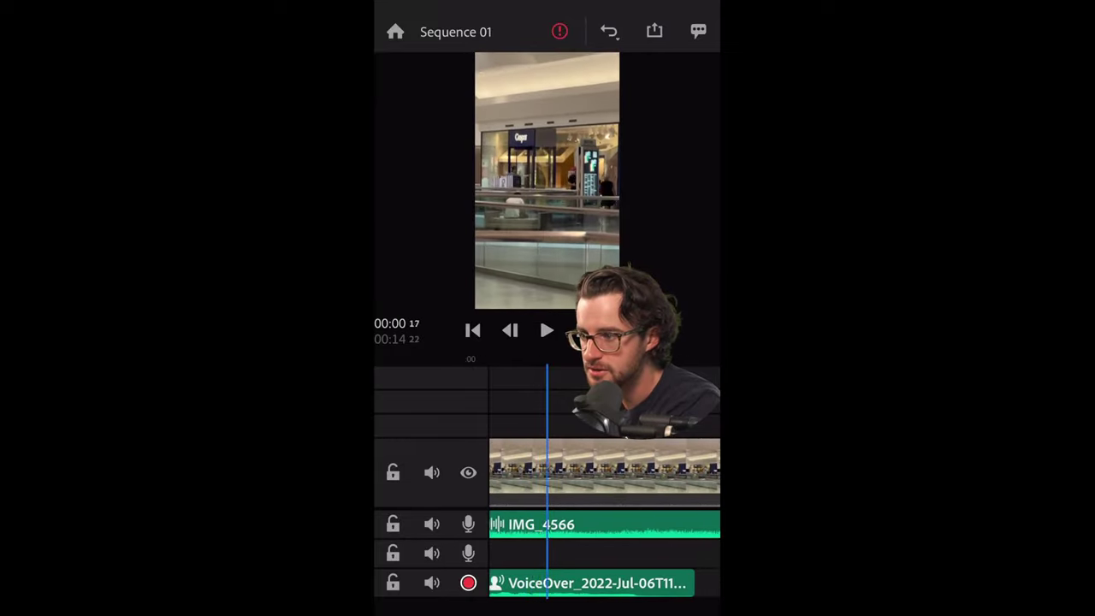
mouse_move(651, 470)
left_mouse_down()
mouse_move(582, 470)
mouse_move(668, 470)
left_mouse_up()
Step: Mute the VoiceOver track, then go back to the Your Projects list
left_click(625, 471)
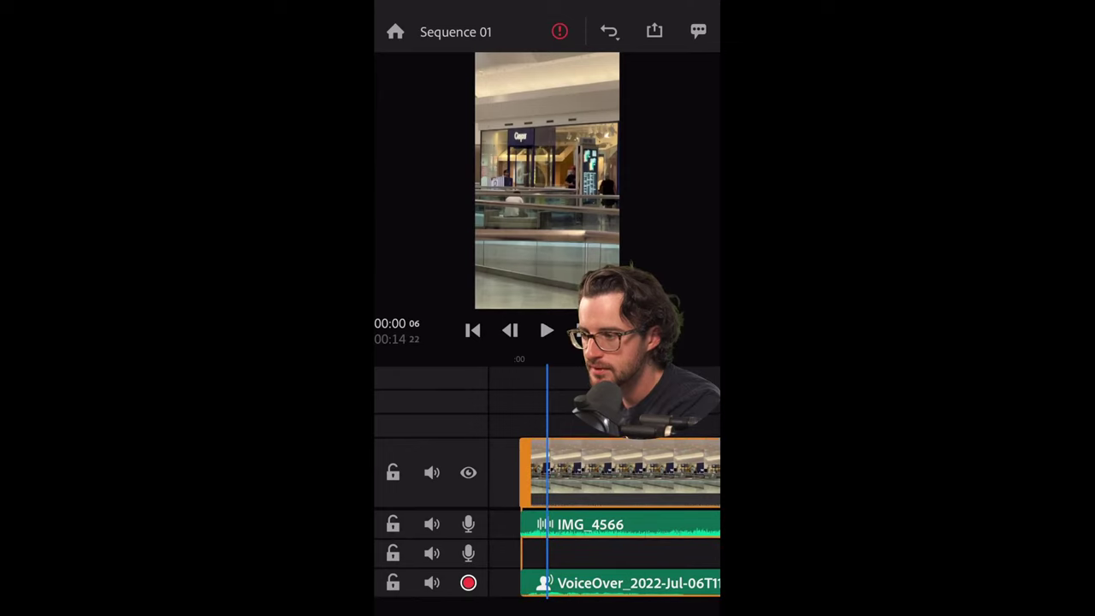
left_click(431, 583)
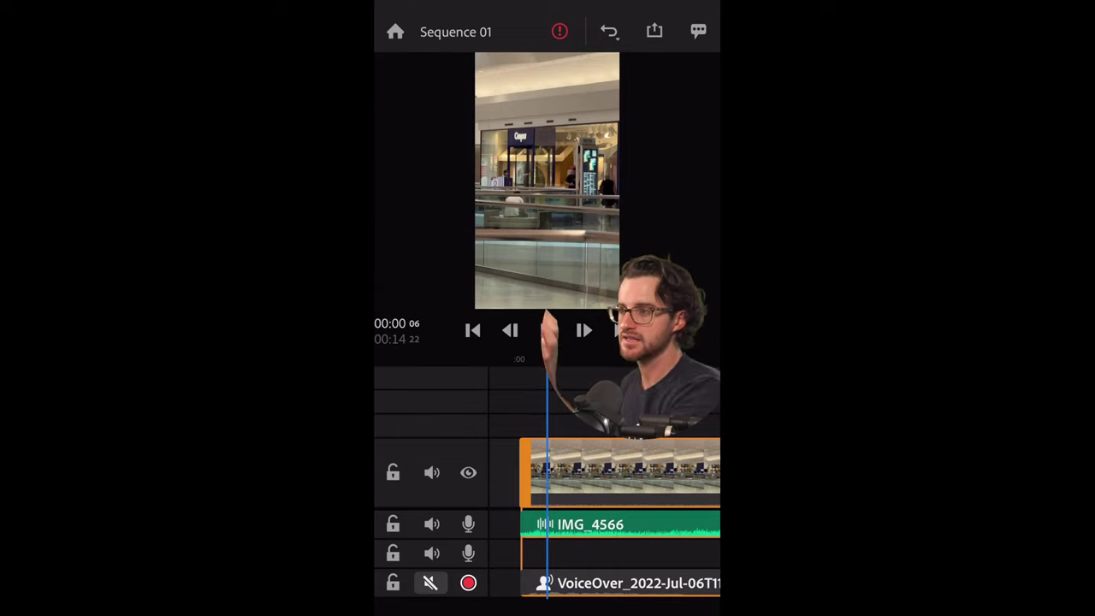
left_click(394, 32)
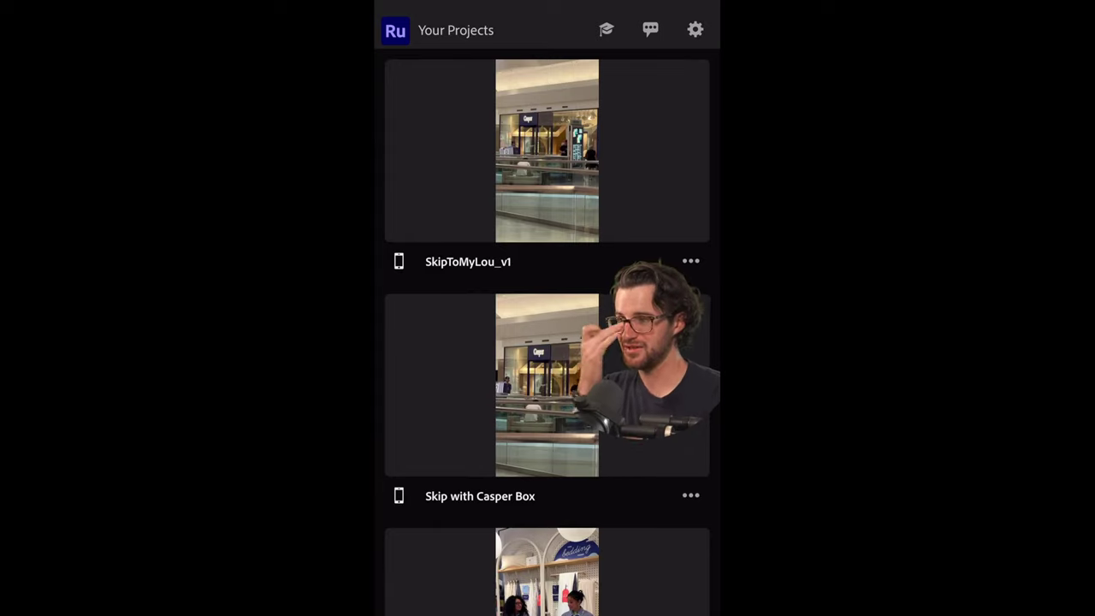
Step: Create a new project with Camera Roll as its media source
scroll(548, 342, "down", 5)
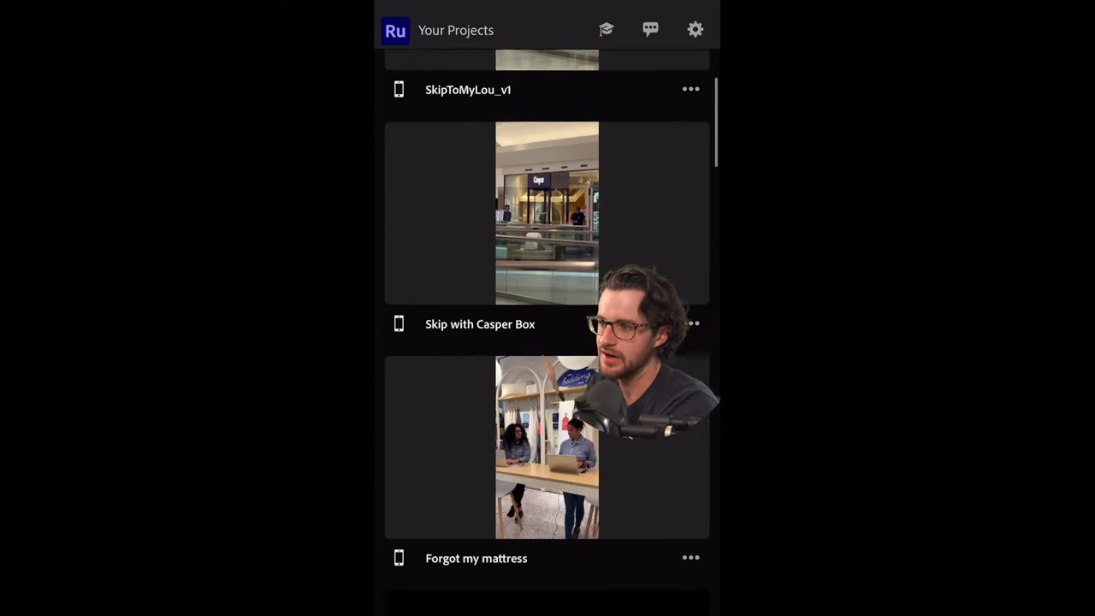
scroll(547, 342, "up", 3)
scroll(547, 332, "up", 3)
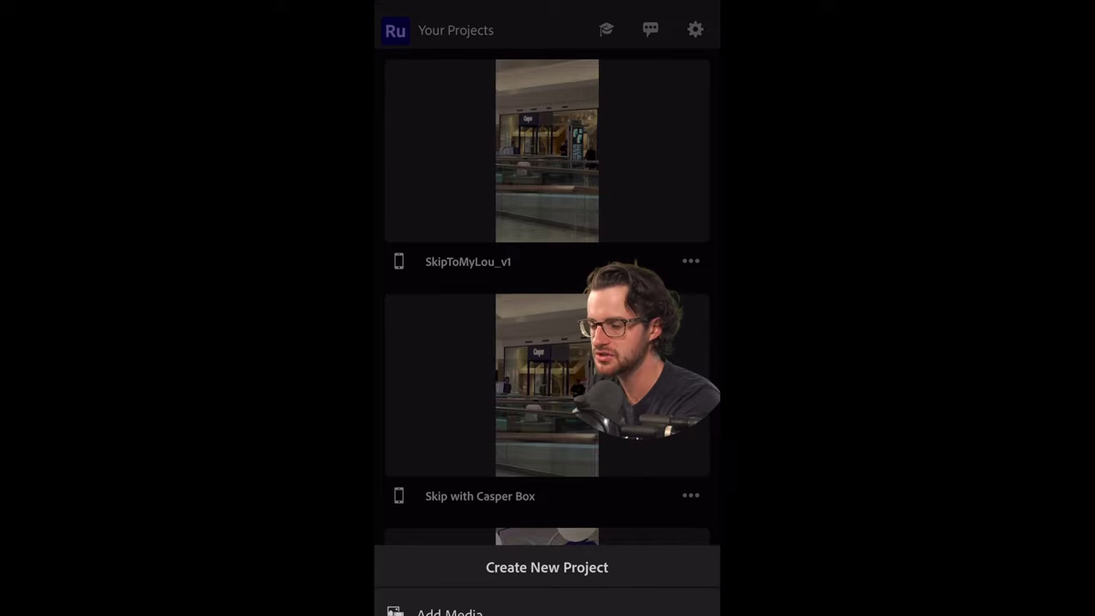
left_click(449, 613)
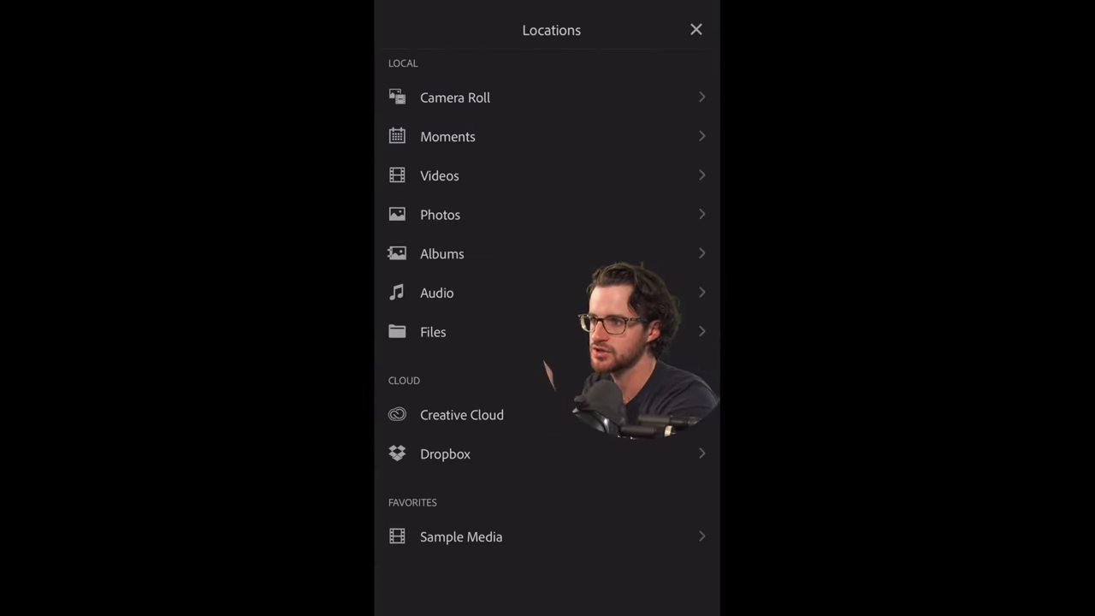
left_click(455, 98)
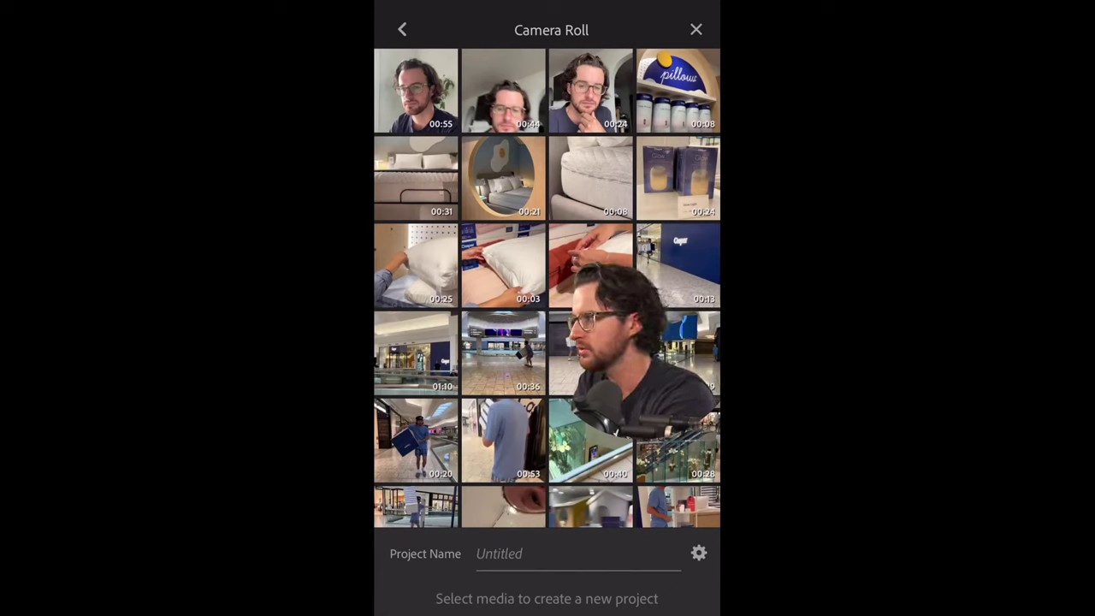
Step: Select the two selfie clips, leaving out the mattress clip, and name the project 'Whats Rush???'
left_click(503, 91)
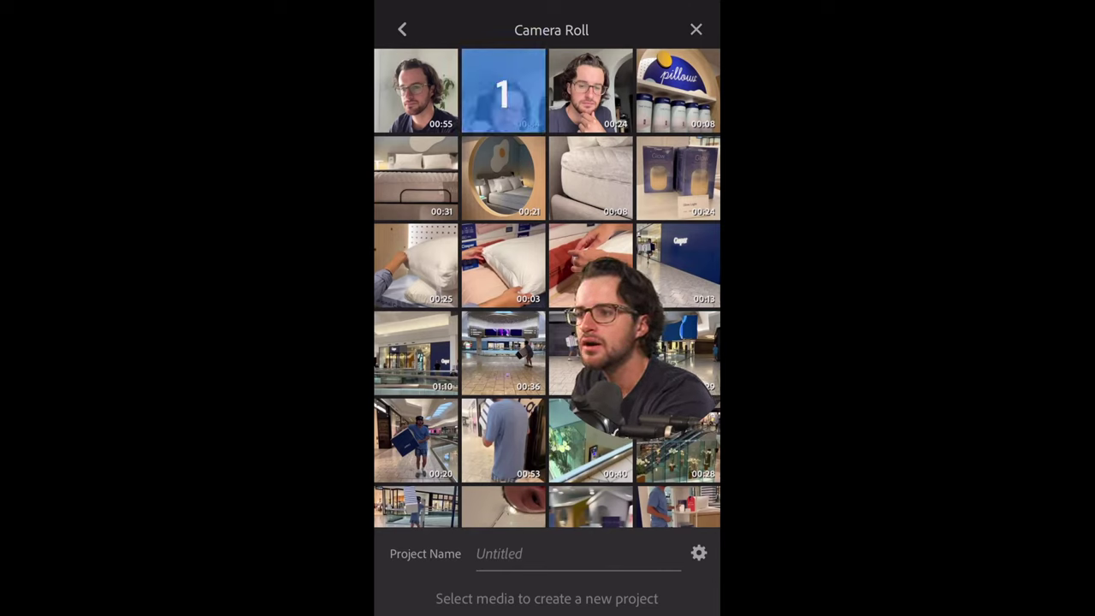
left_click(416, 91)
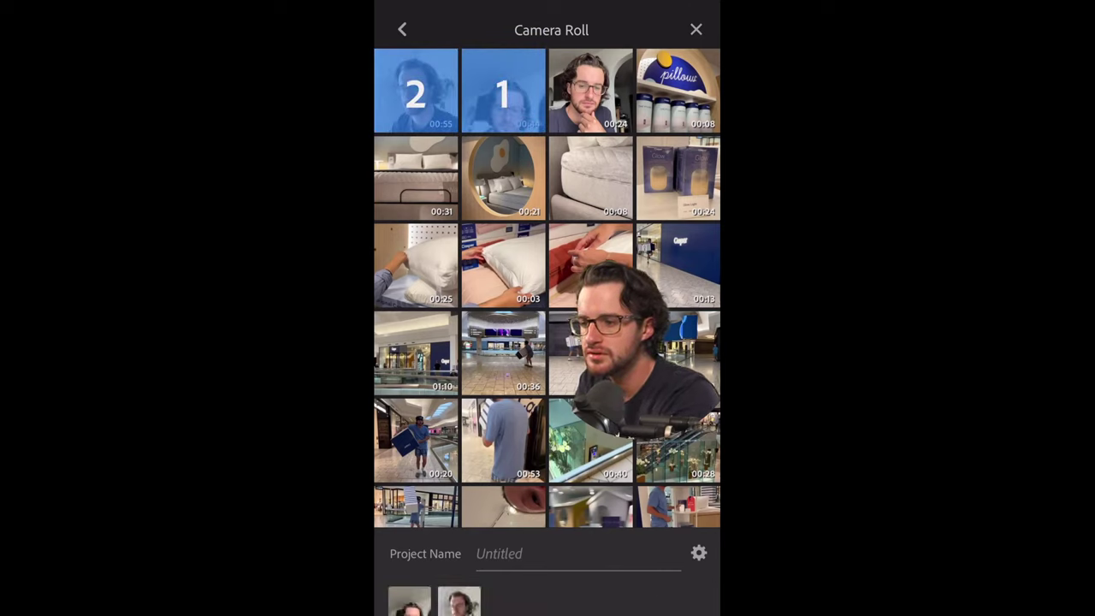
left_click(498, 554)
type("Whats ")
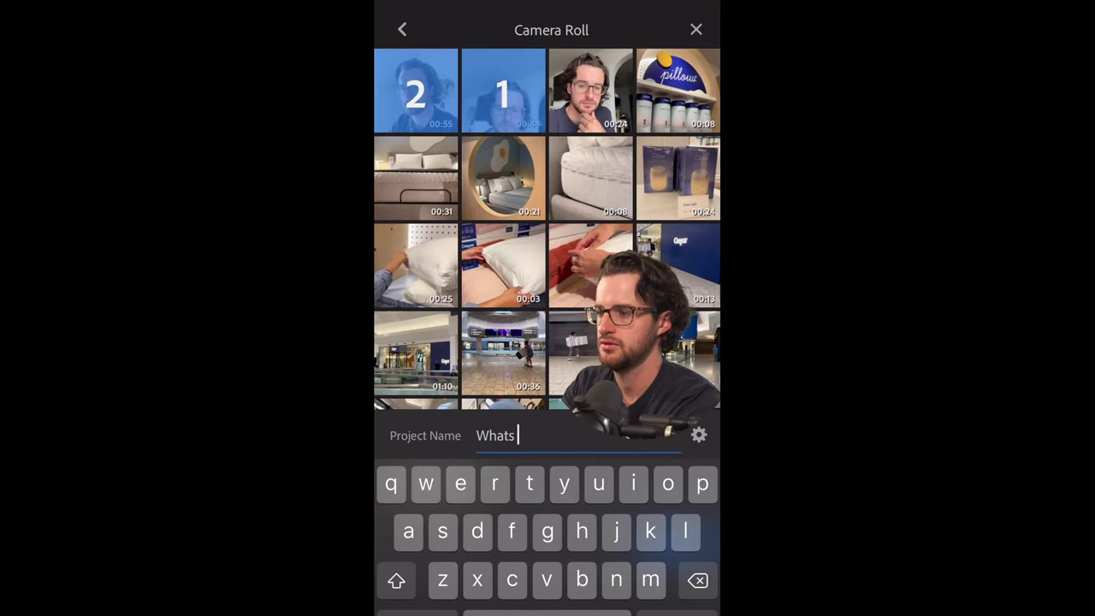
type("Rush")
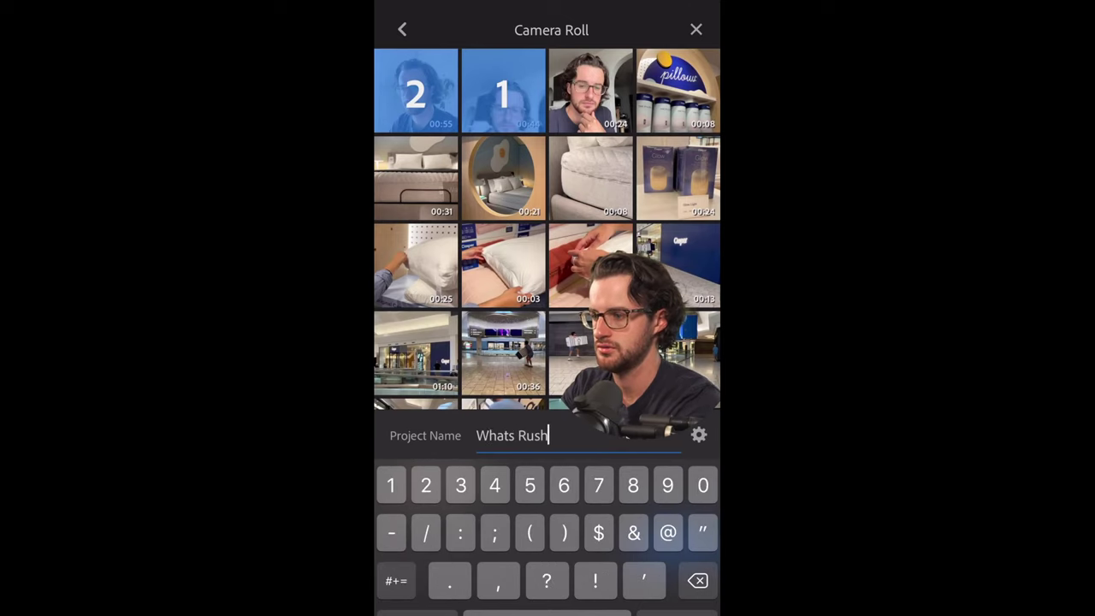
type("???")
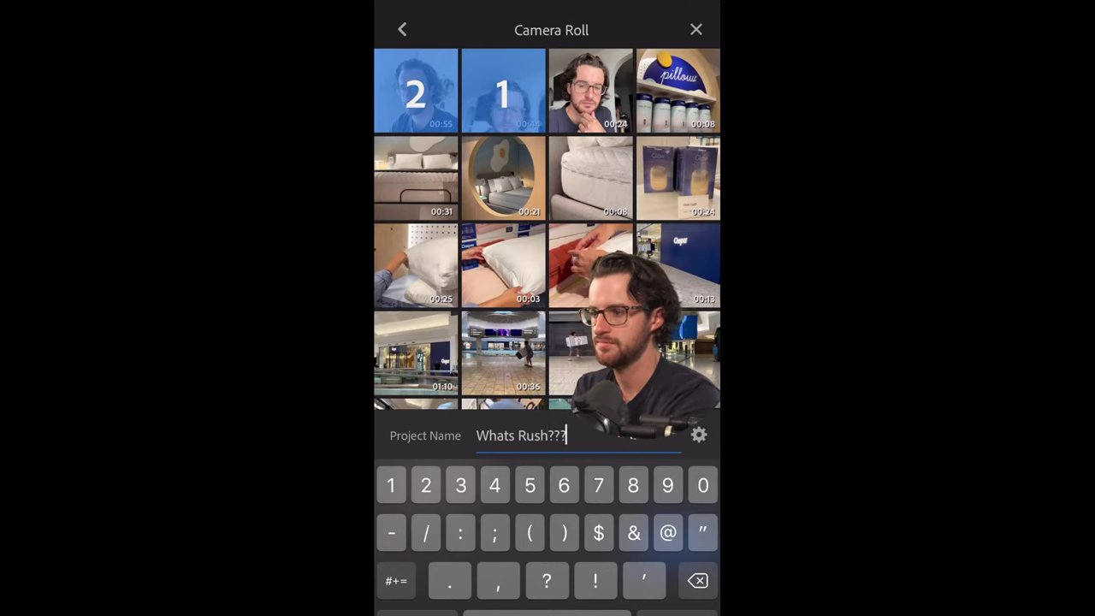
left_click(591, 178)
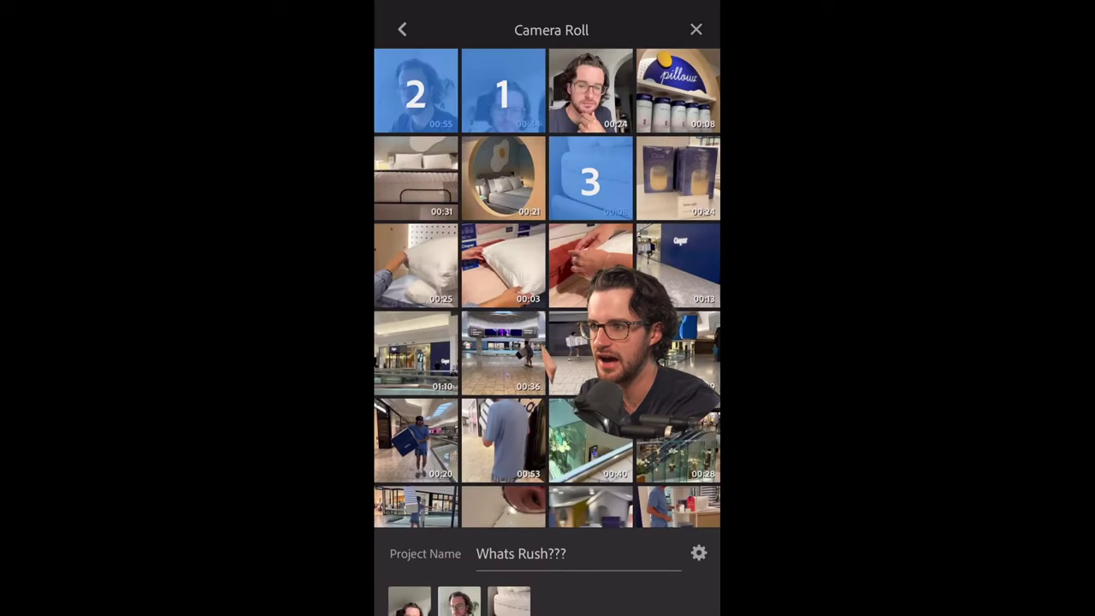
left_click(591, 178)
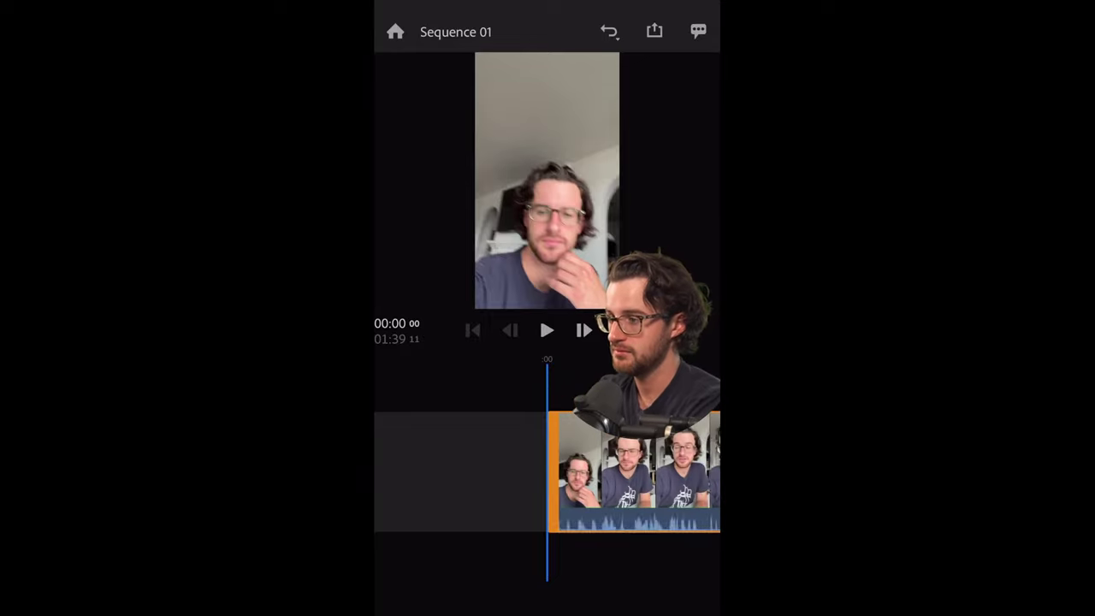
mouse_move(633, 471)
left_mouse_down()
mouse_move(592, 471)
mouse_move(629, 470)
left_mouse_up()
left_click(546, 330)
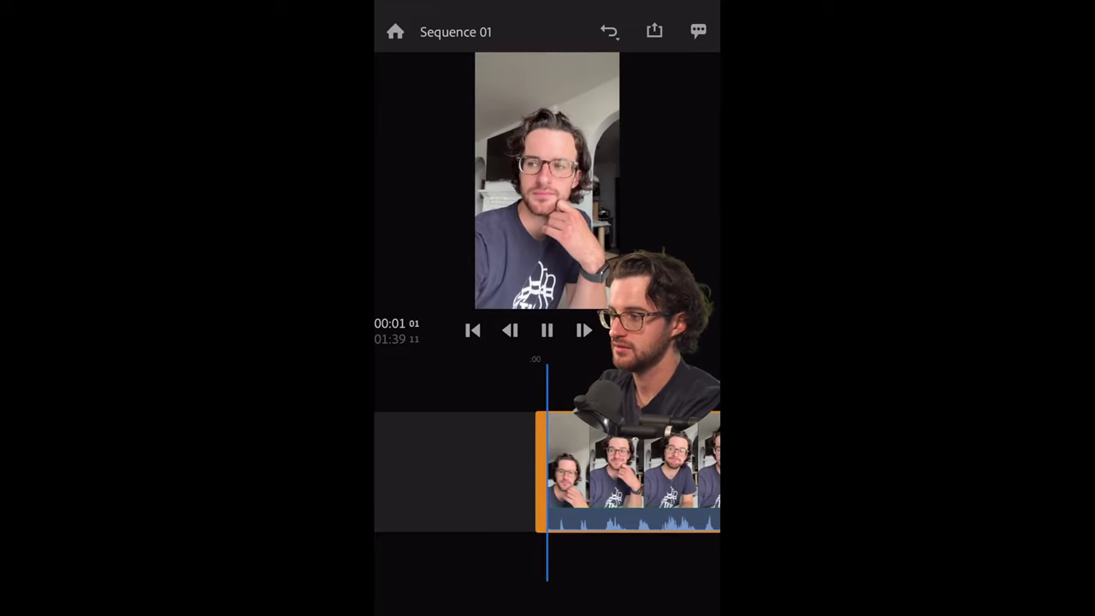
left_click_drag(599, 471, 616, 470)
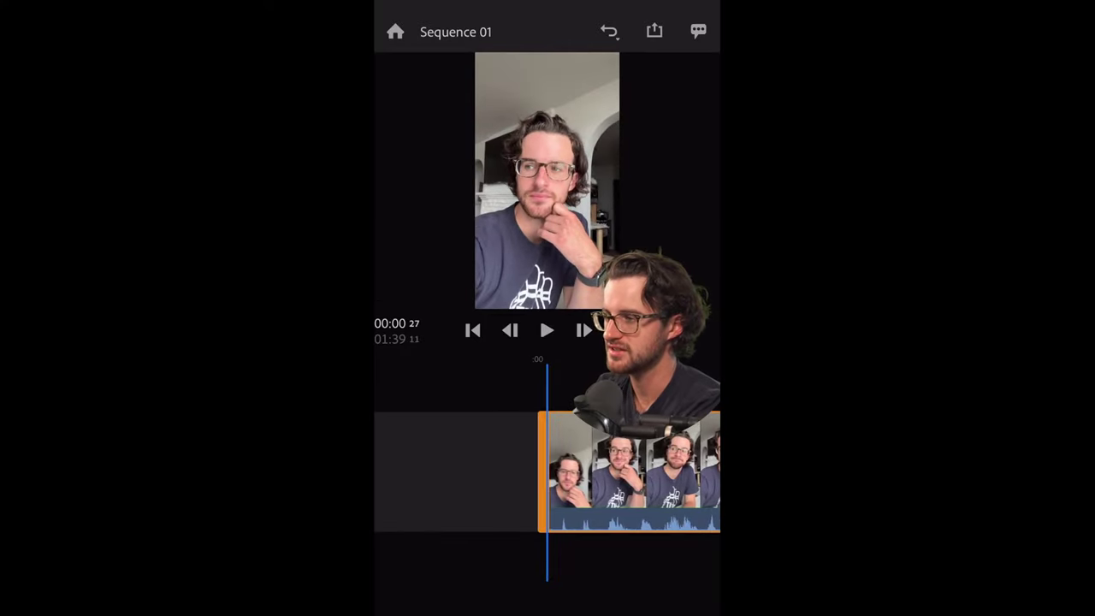
Step: Split the selfie clip where the talking starts and delete the silent opening piece
left_click(547, 331)
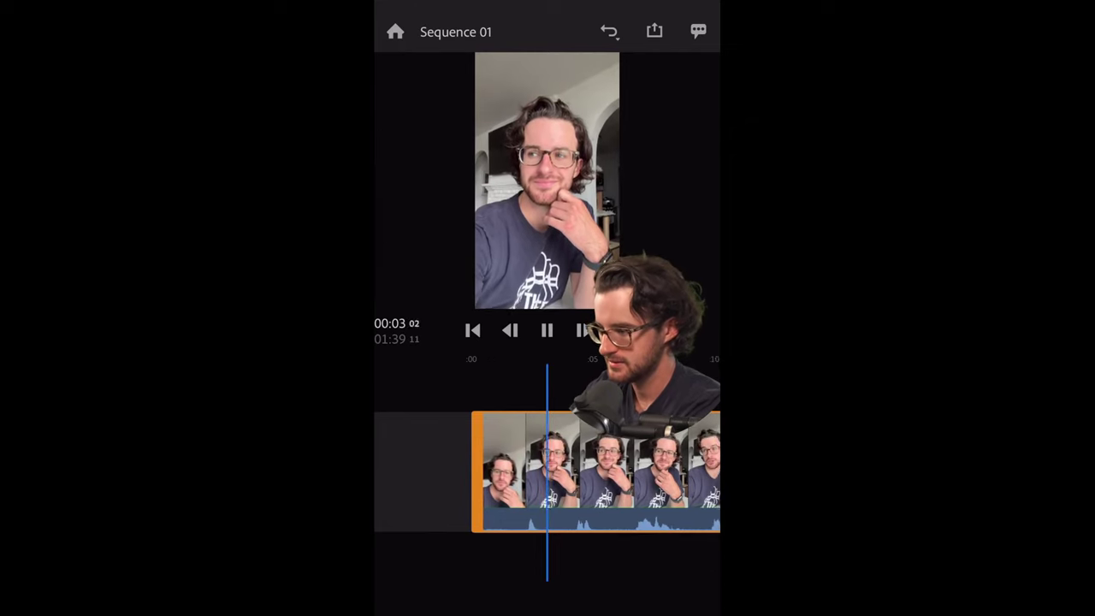
mouse_move(582, 471)
left_mouse_down()
mouse_move(652, 471)
mouse_move(642, 471)
left_mouse_up()
left_click(608, 470)
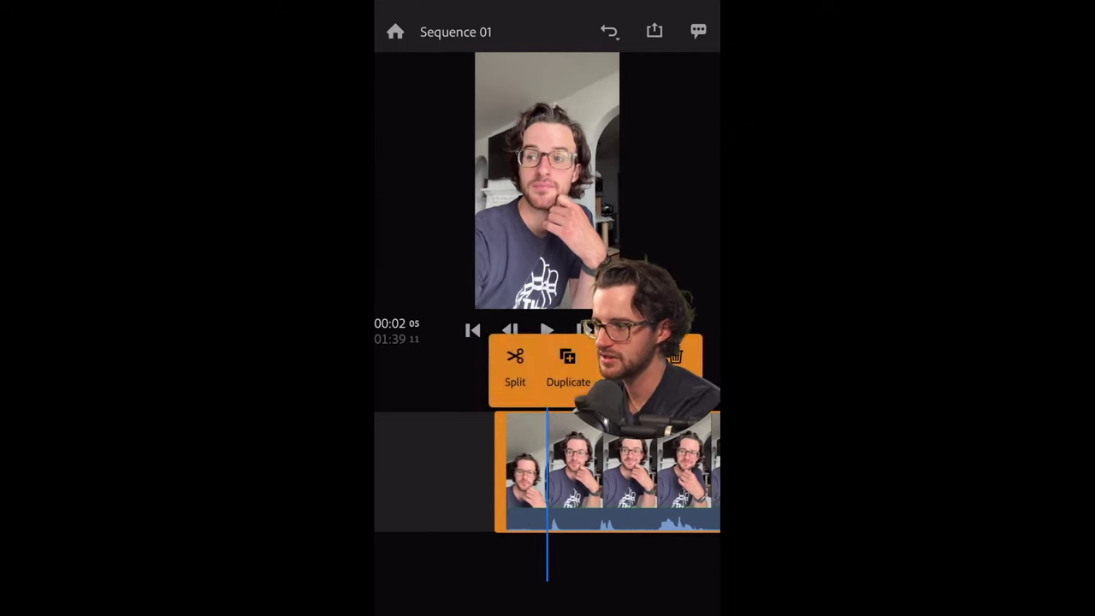
left_click(515, 368)
left_click(527, 470)
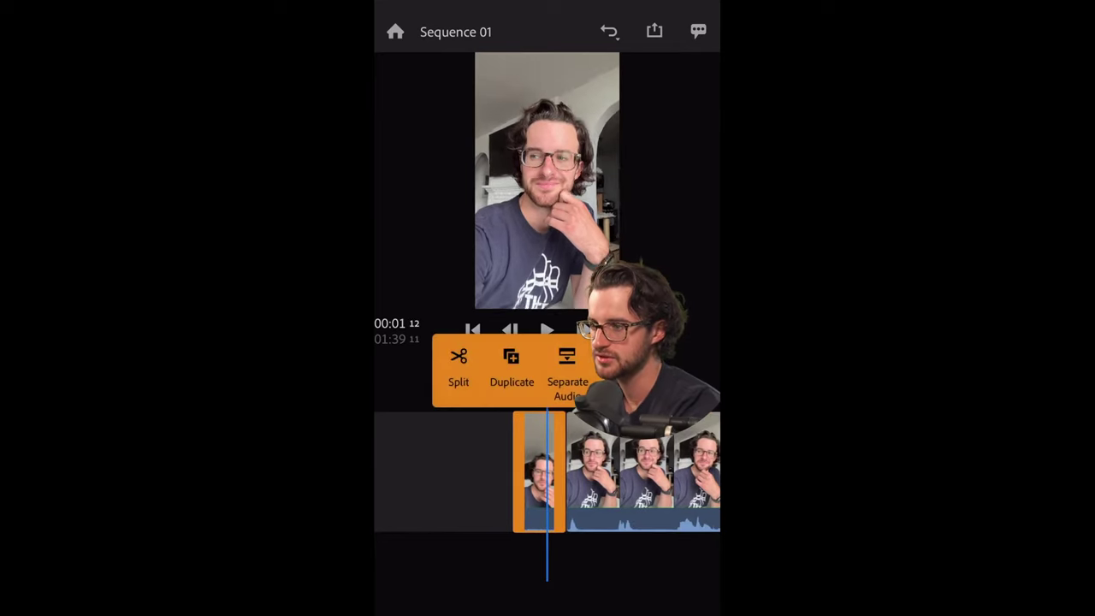
left_click(676, 364)
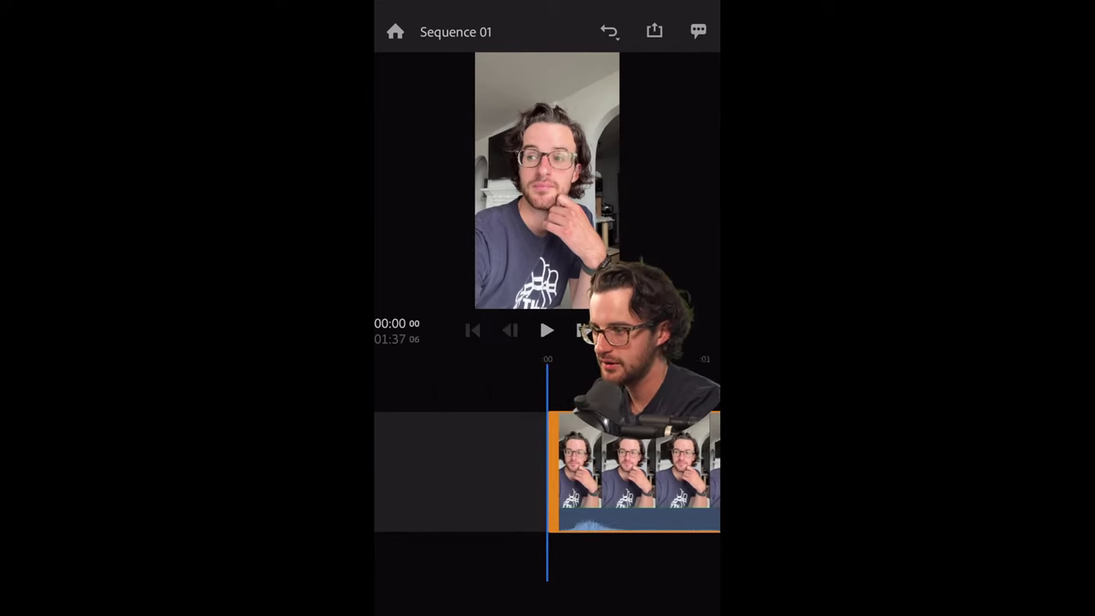
Step: Split around the next pause and delete the unwanted piece between the cuts
left_click_drag(616, 470, 536, 470)
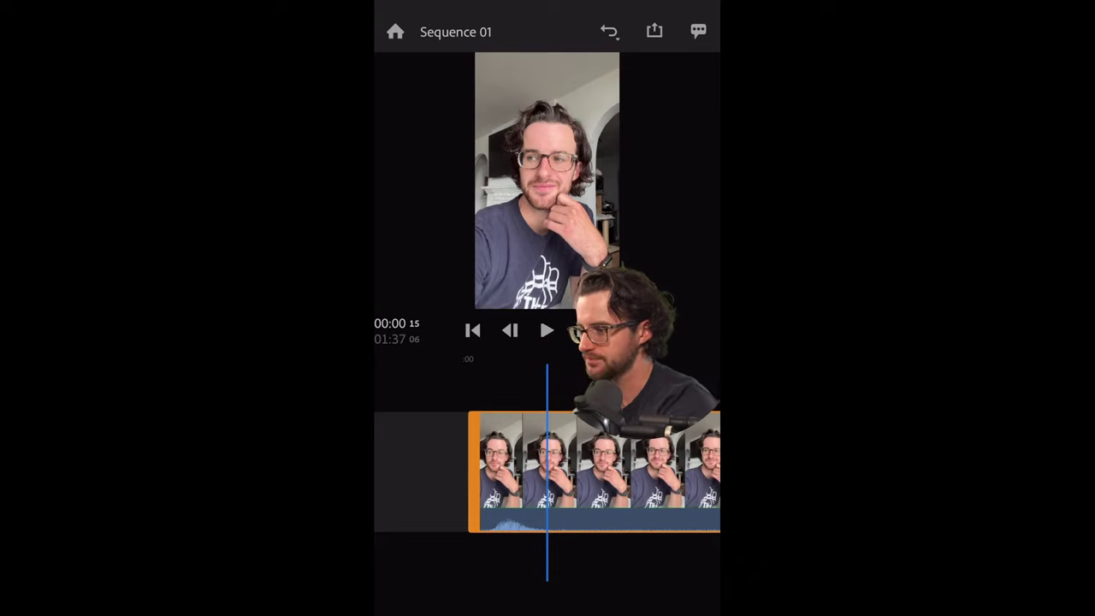
left_click(547, 470)
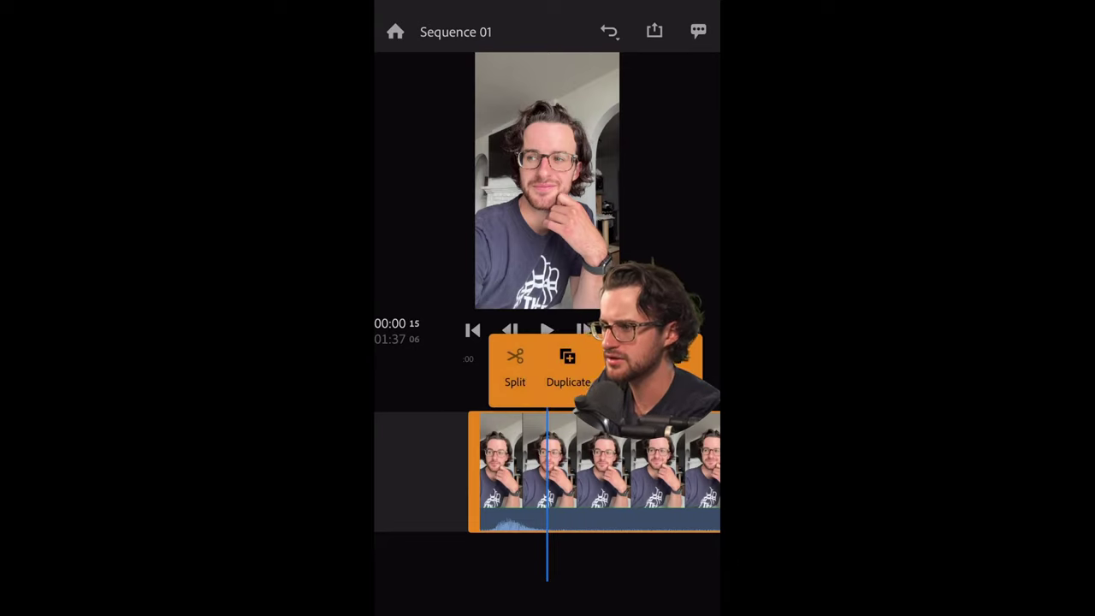
left_click(514, 368)
mouse_move(616, 471)
left_mouse_down()
mouse_move(466, 471)
mouse_move(543, 471)
mouse_move(513, 471)
left_mouse_up()
left_click(548, 471)
left_click(514, 368)
left_click(547, 471)
left_click(577, 366)
Step: Cut out the following pause with two more splits and remove it
left_click(548, 471)
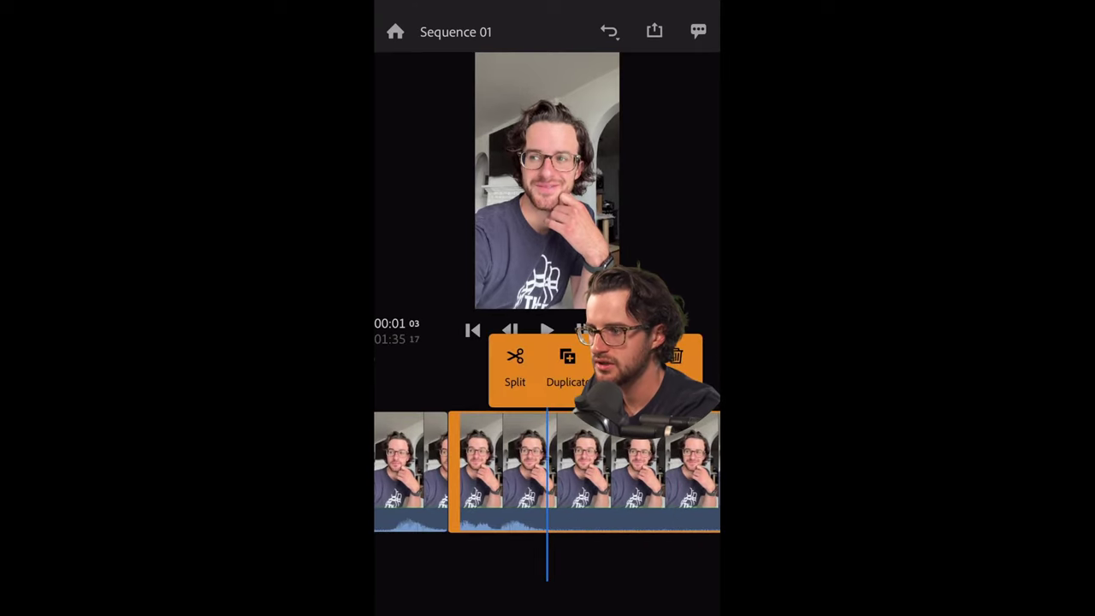
left_click(515, 370)
left_click_drag(599, 471, 381, 471)
left_click(547, 470)
left_click(514, 370)
left_click(530, 470)
left_click(579, 366)
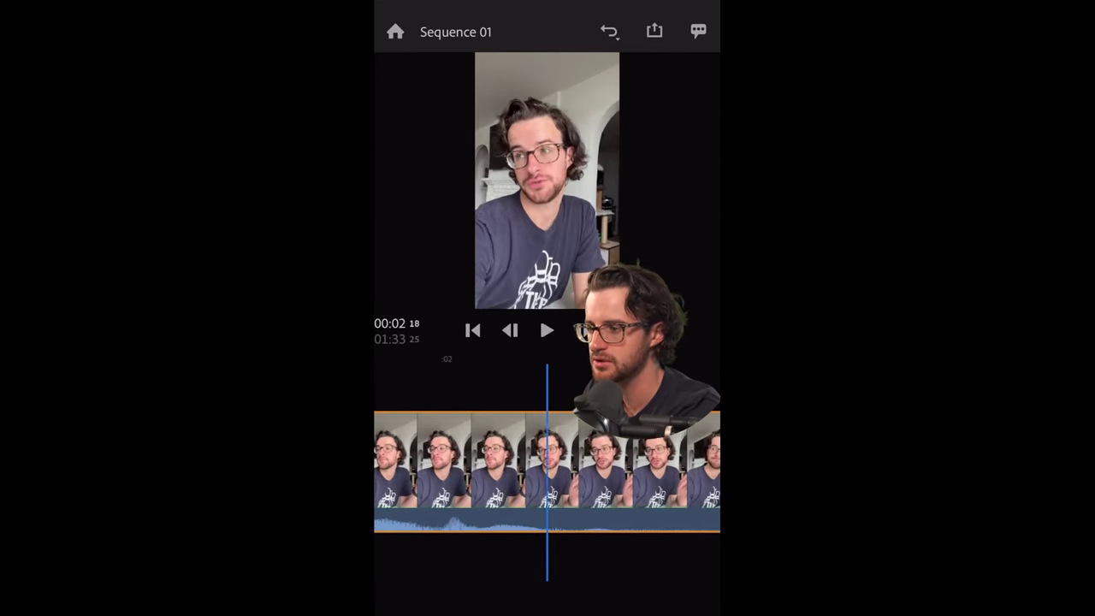
Step: Split near the four-second mark and remove the short piece before the cut
left_click(547, 471)
left_click(515, 363)
left_click_drag(616, 471, 514, 471)
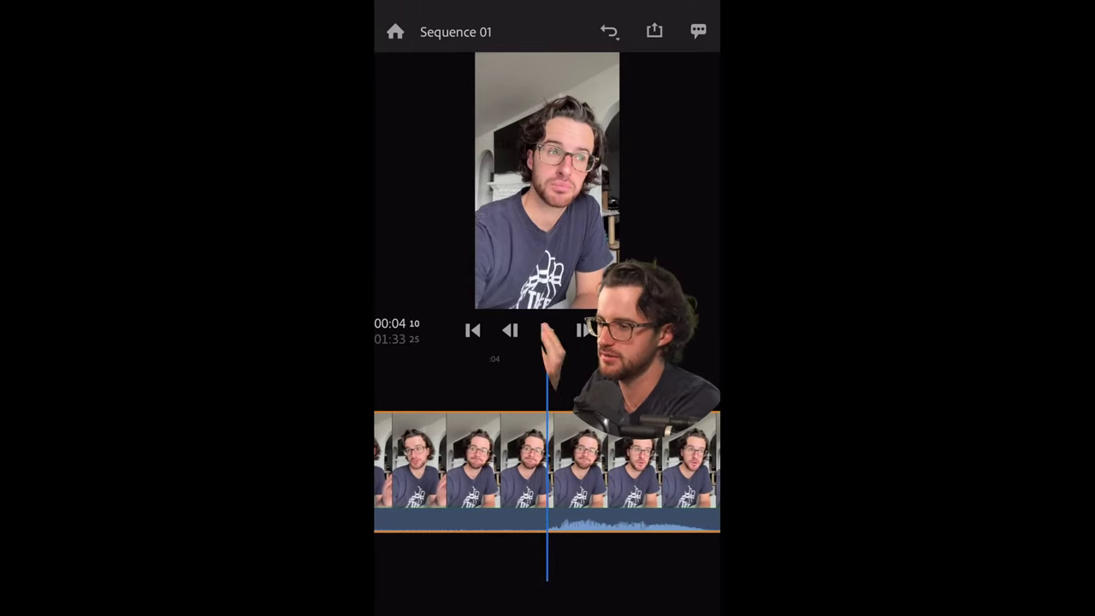
left_click(547, 471)
left_click(513, 364)
left_click(599, 470)
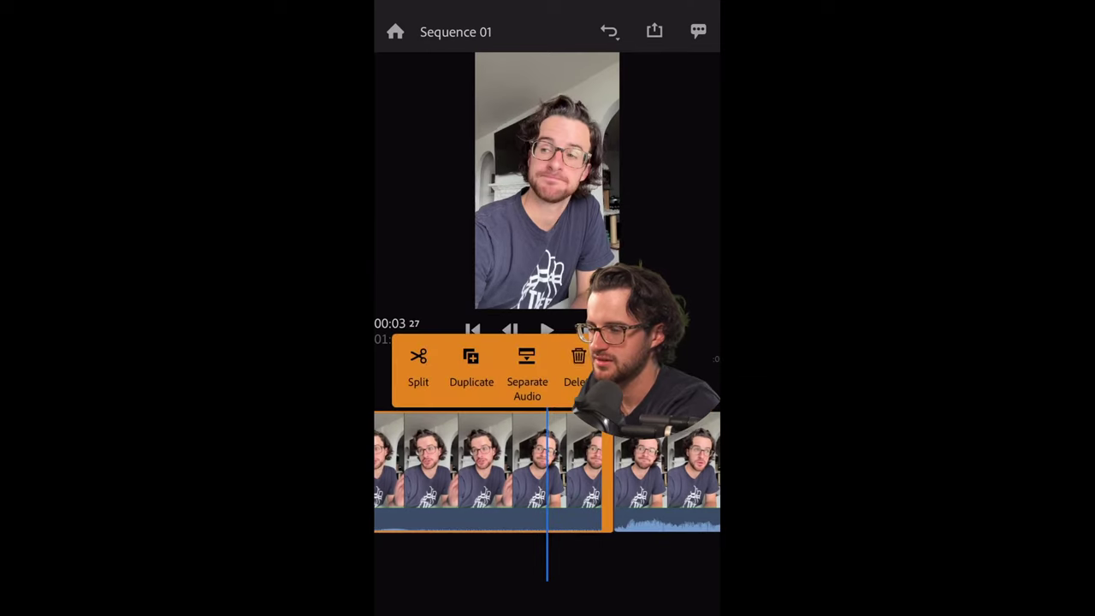
mouse_move(514, 470)
left_mouse_down()
mouse_move(599, 470)
mouse_move(531, 470)
left_mouse_up()
left_click(599, 470)
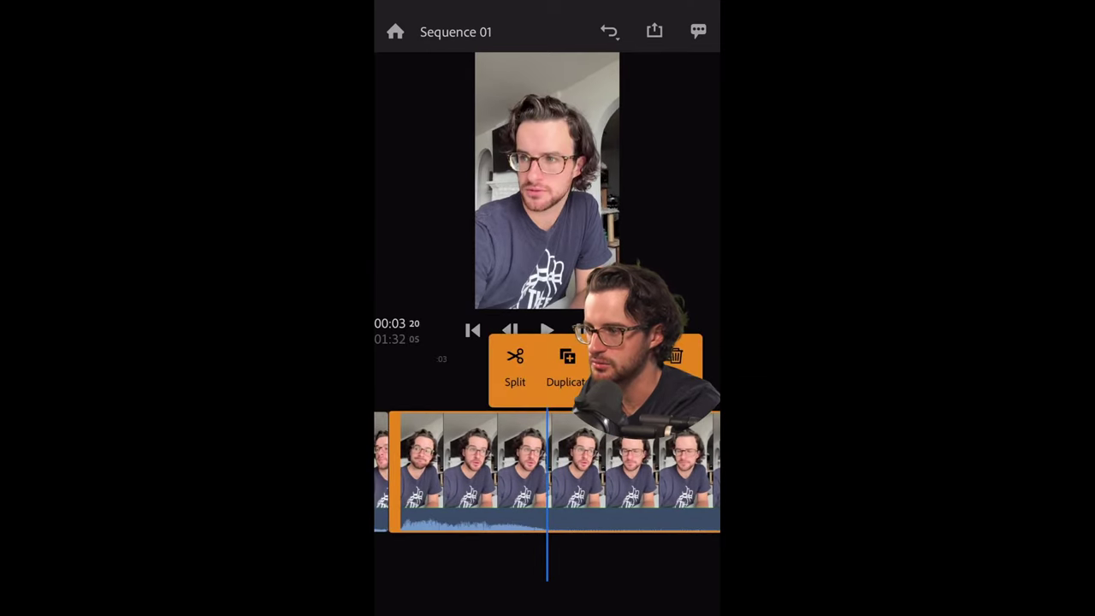
Step: Play back to check, then split just before five seconds and delete the preceding piece
left_click(516, 362)
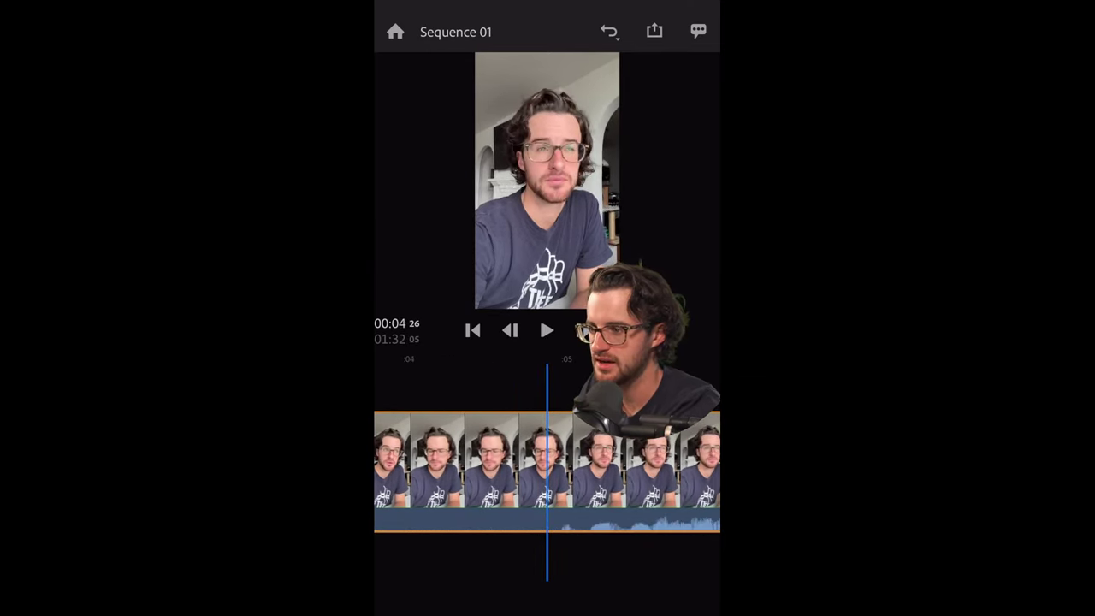
left_click(546, 331)
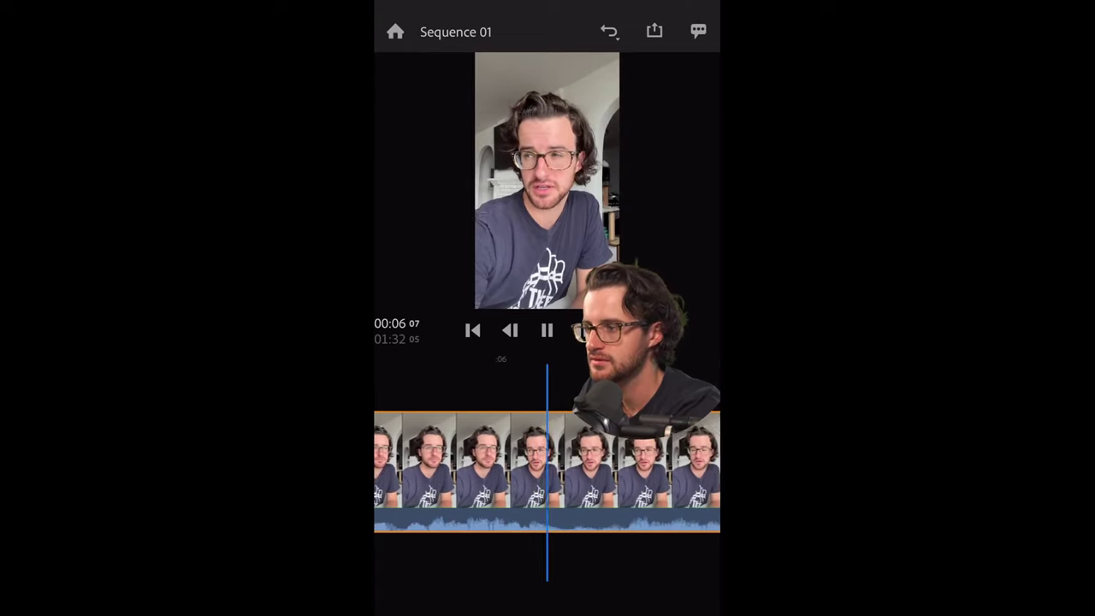
left_click(546, 331)
left_click_drag(479, 470, 546, 471)
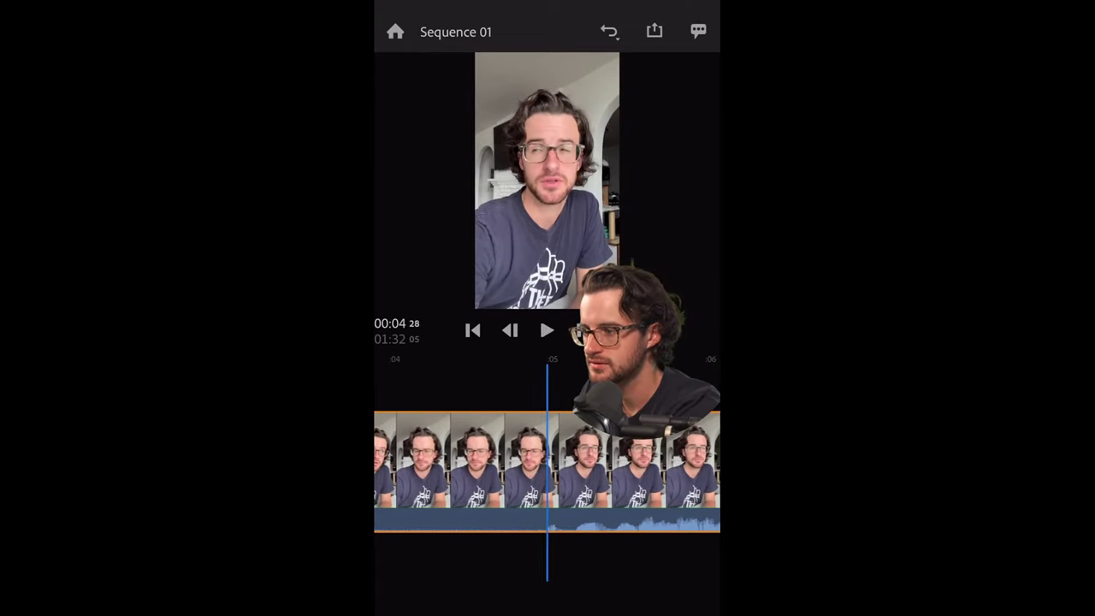
left_click(599, 463)
left_click(516, 362)
left_click(484, 471)
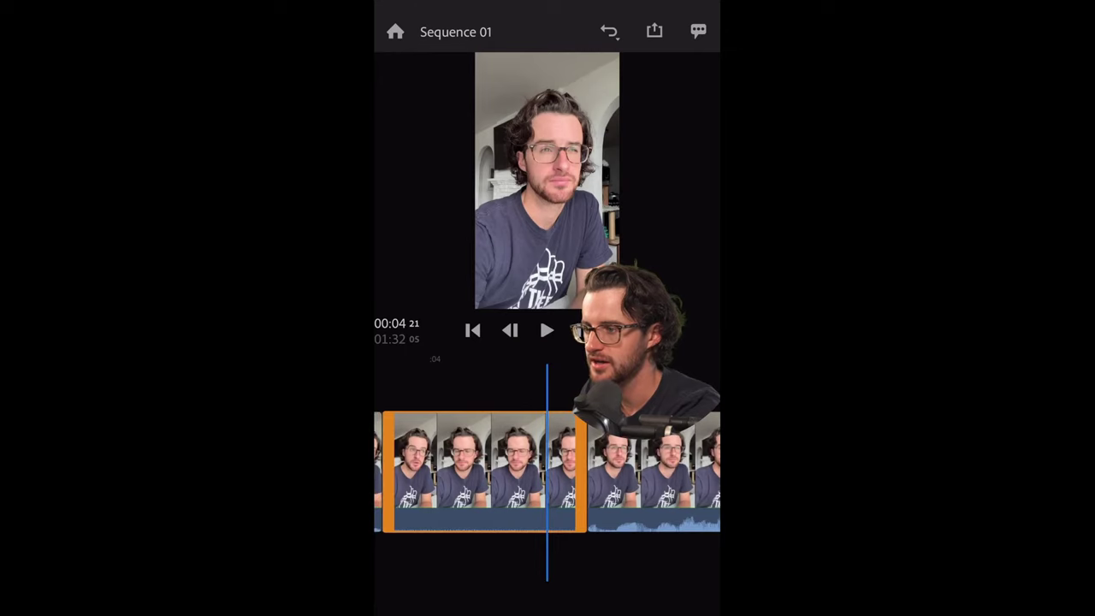
left_click(483, 471)
left_click(608, 30)
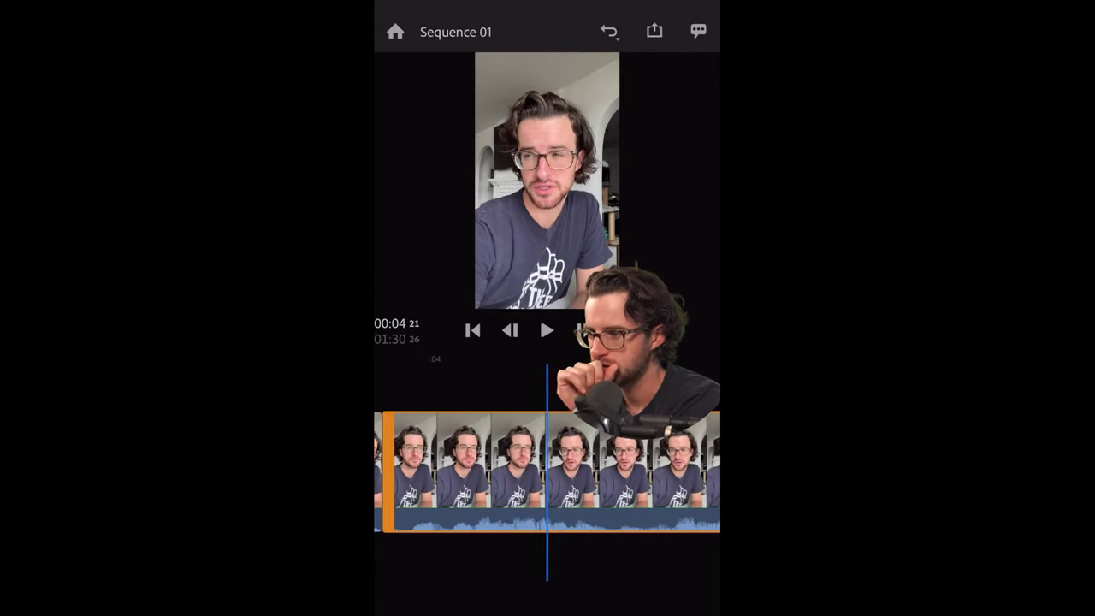
Step: Play to locate the unwanted footage and split the clip at that spot
scroll(547, 471, "left", 5)
key("space")
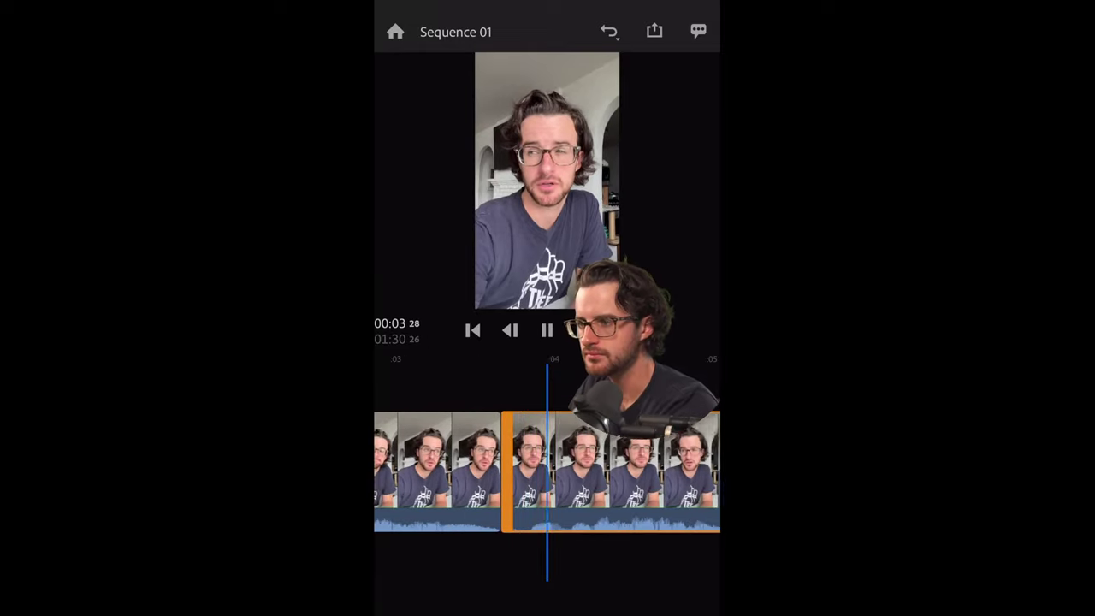
key("space")
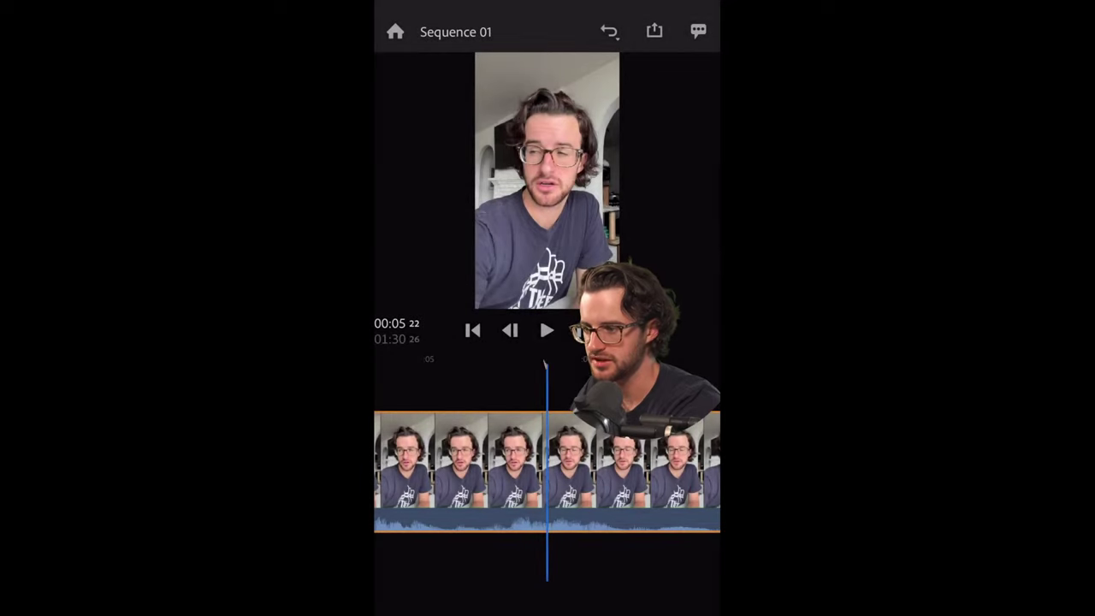
scroll(547, 470, "right", 3)
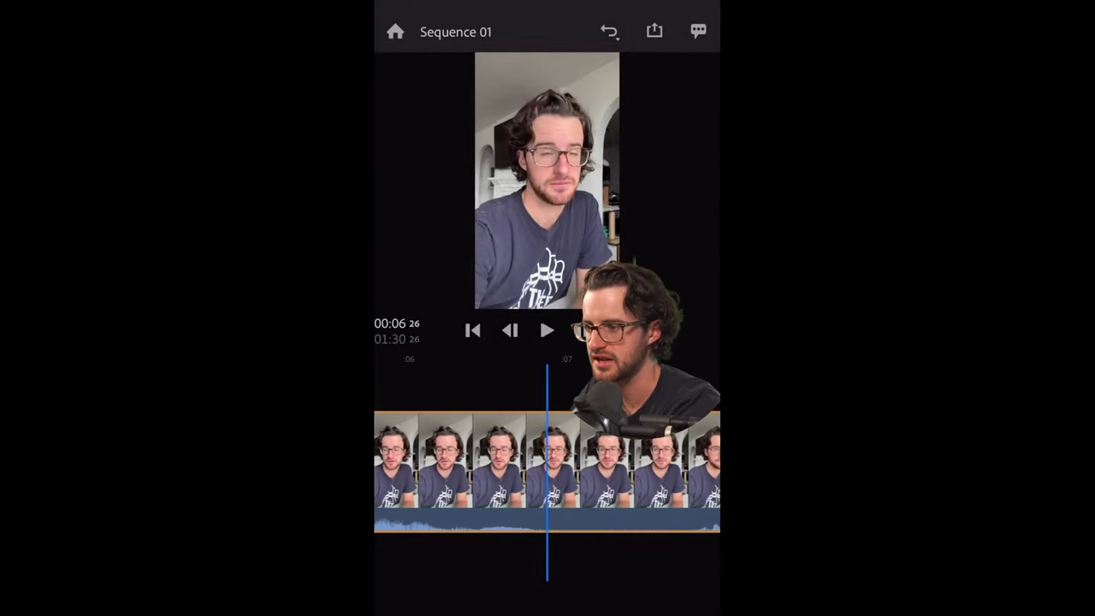
left_click(548, 462)
left_click(515, 368)
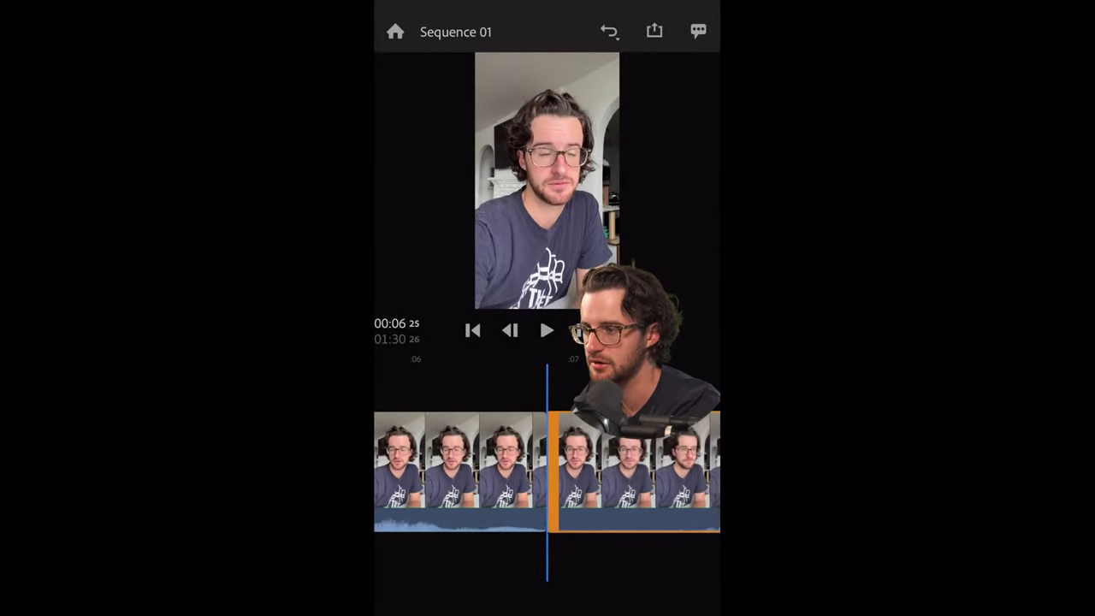
scroll(548, 471, "right", 3)
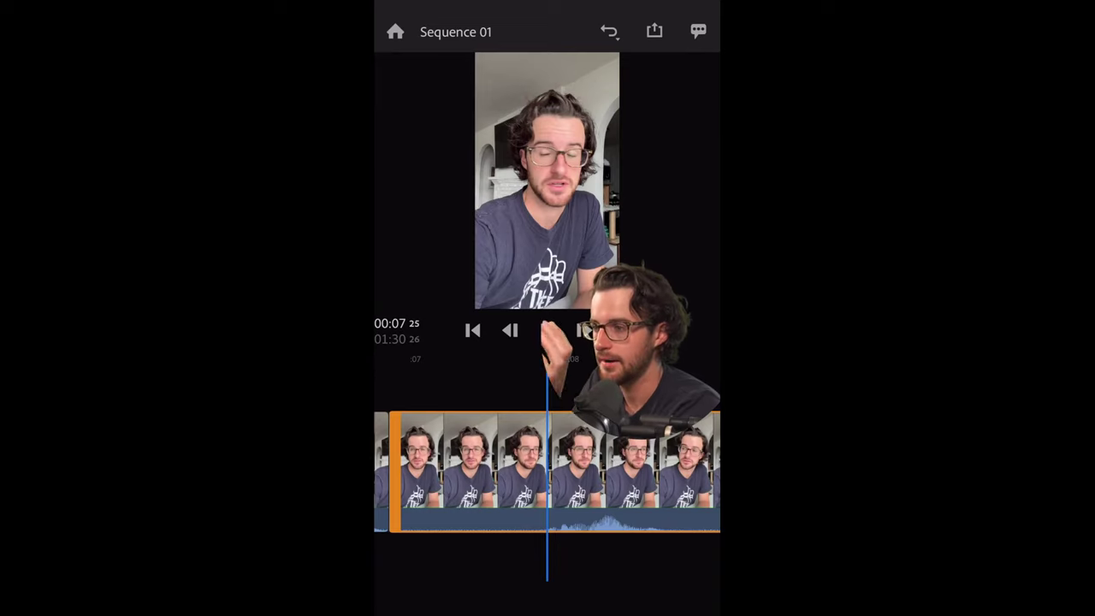
Step: Split again, delete the one-second piece, and play back the edit
left_click(547, 471)
left_click(515, 368)
left_click(479, 471)
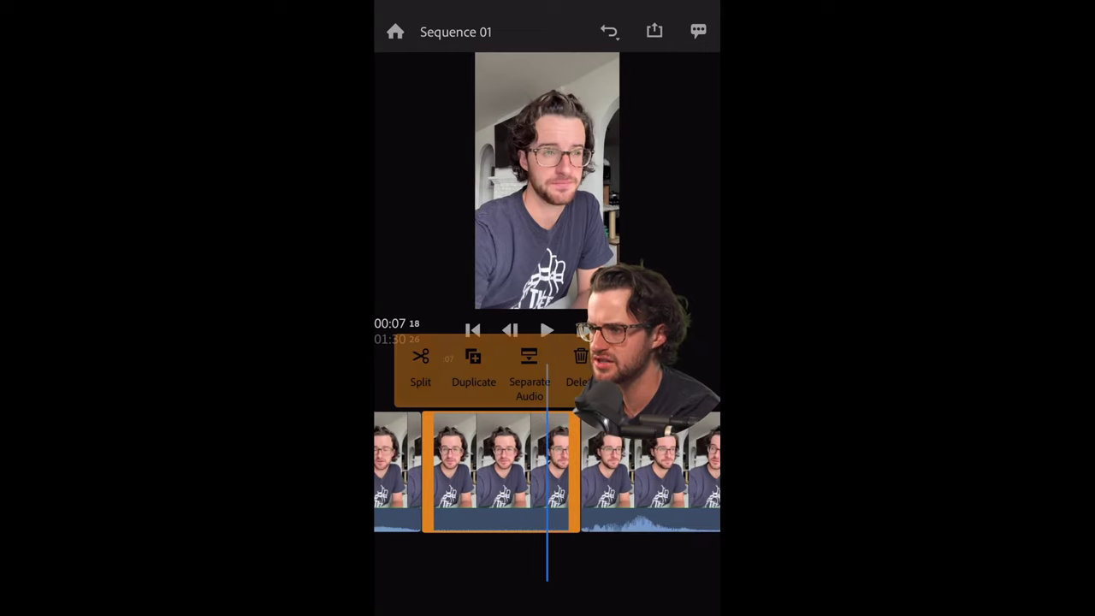
left_click(582, 364)
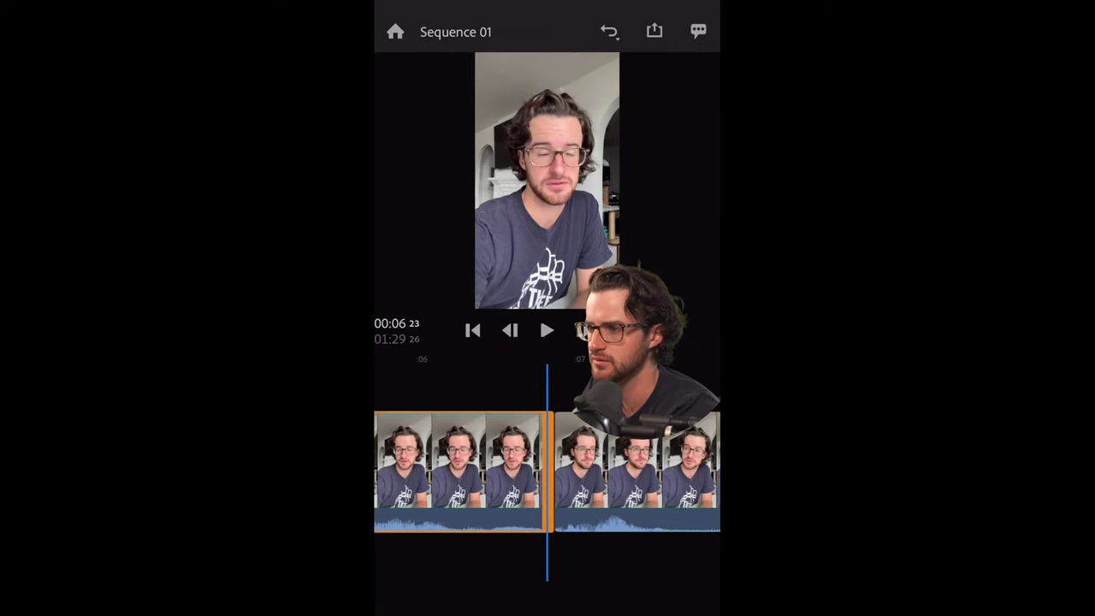
left_click(547, 330)
left_click(547, 330)
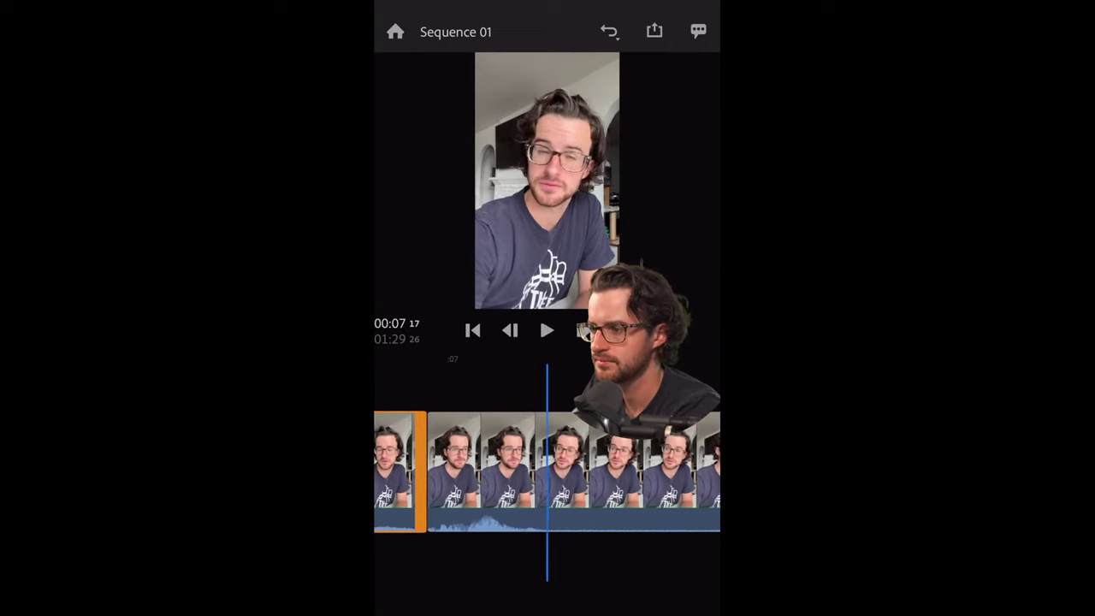
Step: Split the clip at 00:07:17 and again near 00:09
left_click(599, 470)
left_click(514, 368)
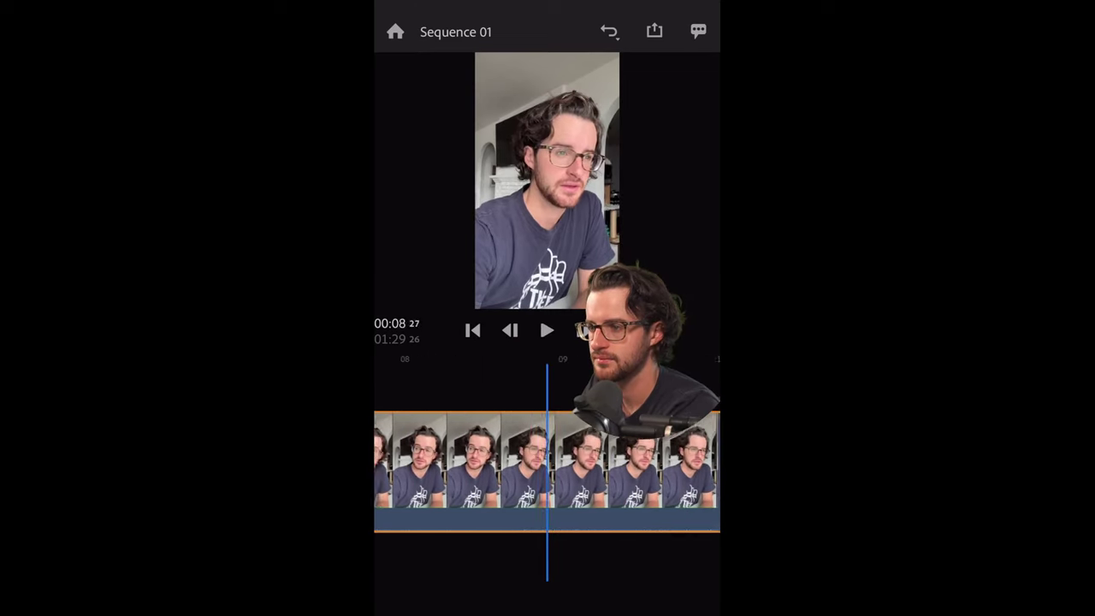
left_click_drag(668, 471, 376, 470)
left_click(547, 471)
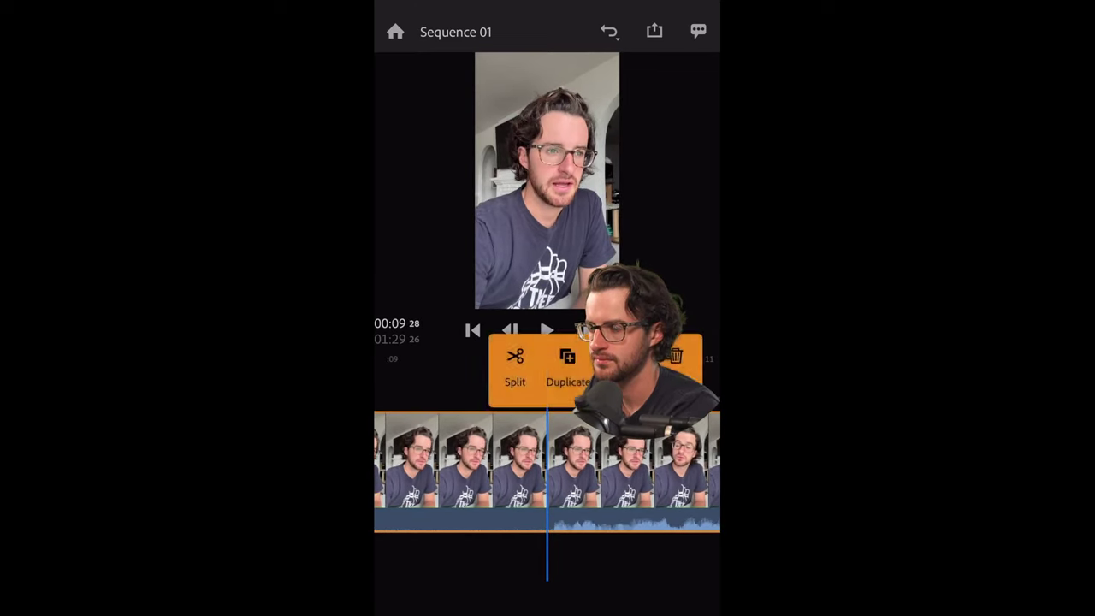
left_click(516, 367)
left_click_drag(513, 471, 659, 471)
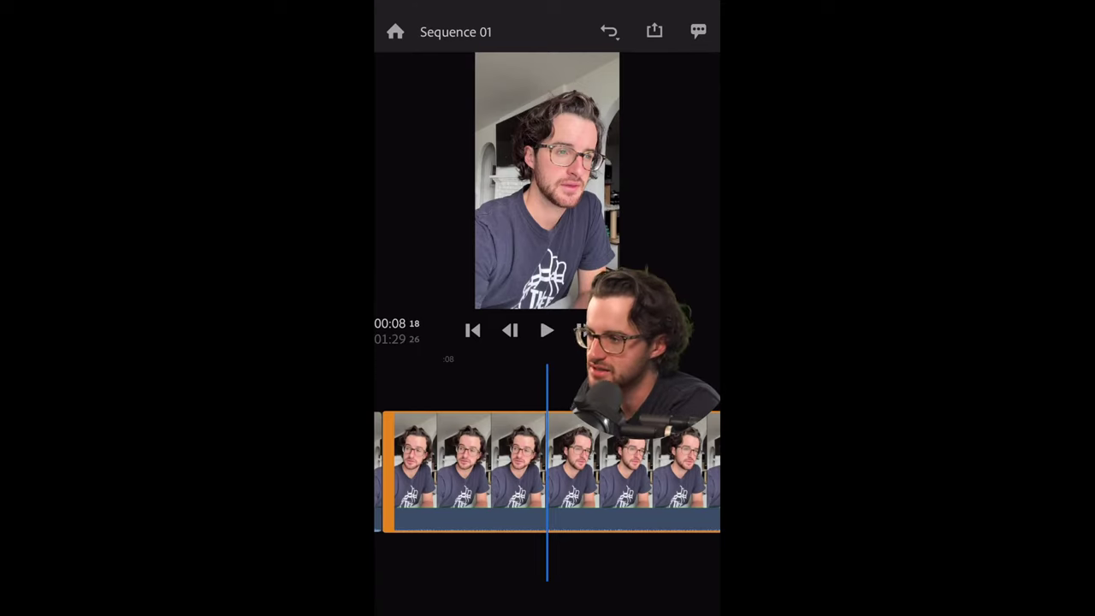
Step: Trim the talking-head clip at 00:08:18 and play the footage back to review it
left_click_drag(599, 470, 383, 471)
left_click(479, 471)
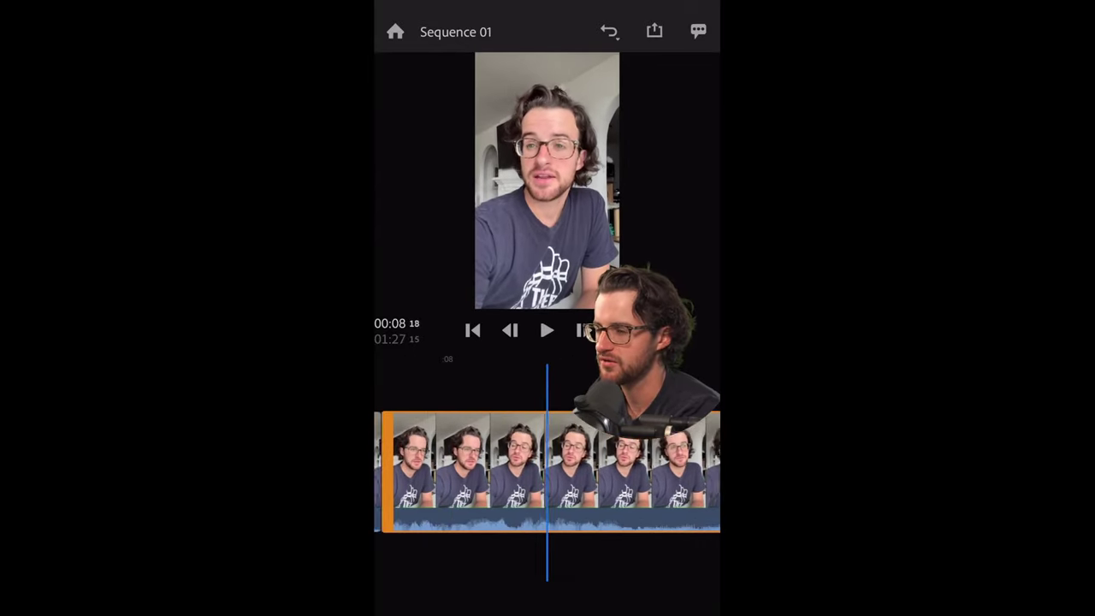
mouse_move(616, 471)
left_mouse_down()
mouse_move(385, 470)
mouse_move(618, 470)
left_mouse_up()
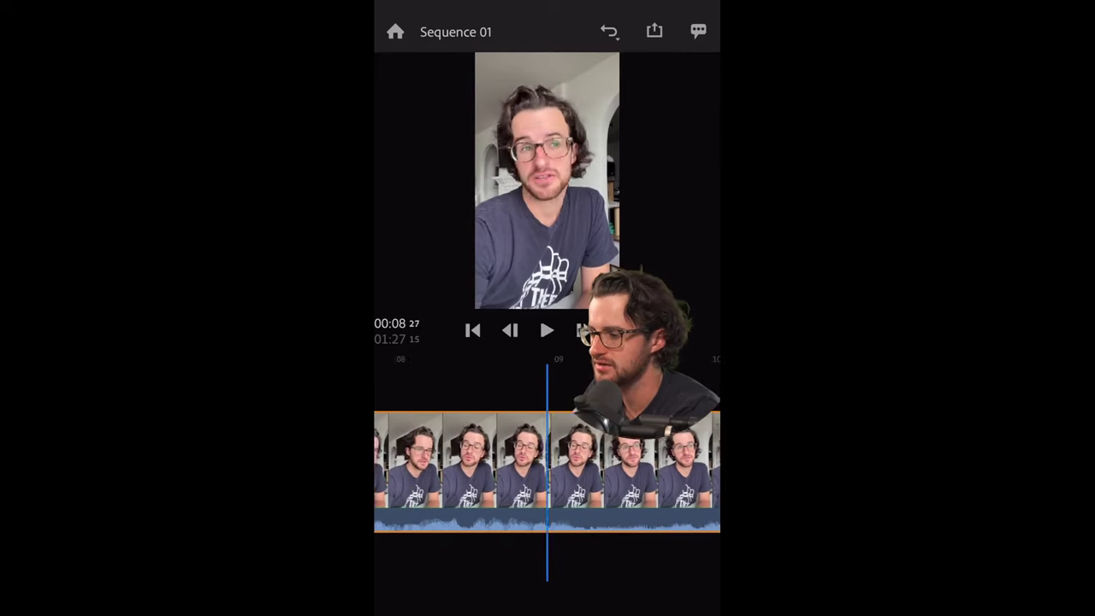
left_click_drag(514, 471, 555, 471)
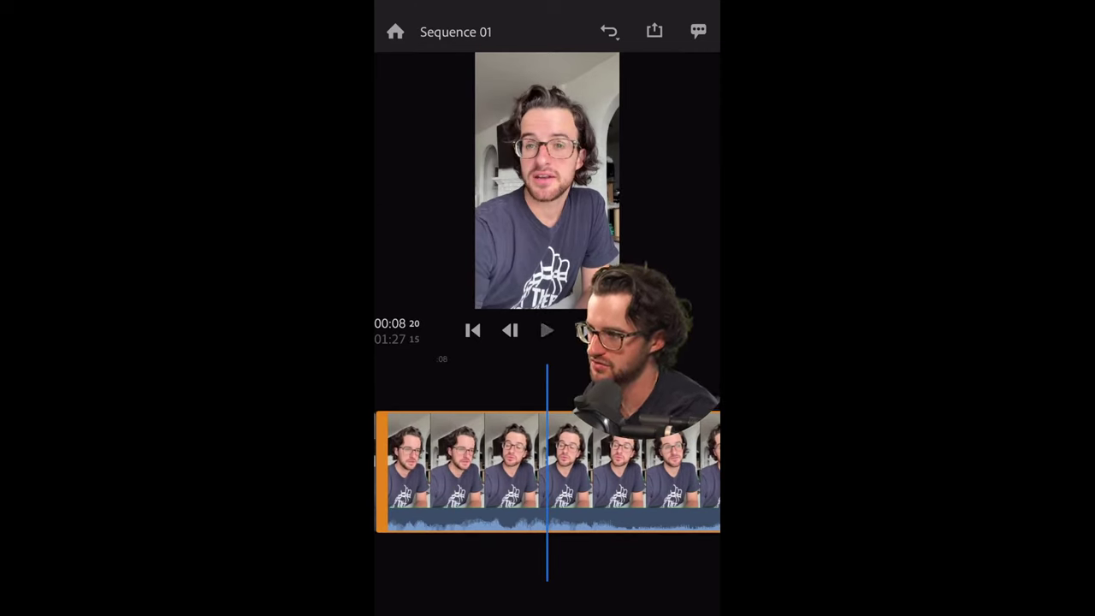
left_click(547, 331)
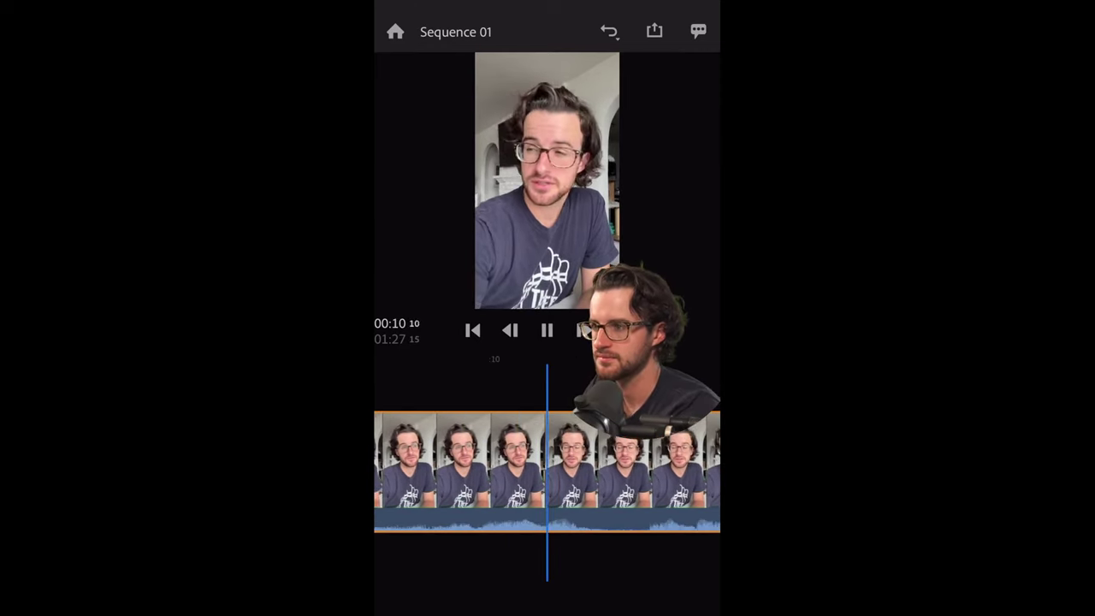
left_click(546, 330)
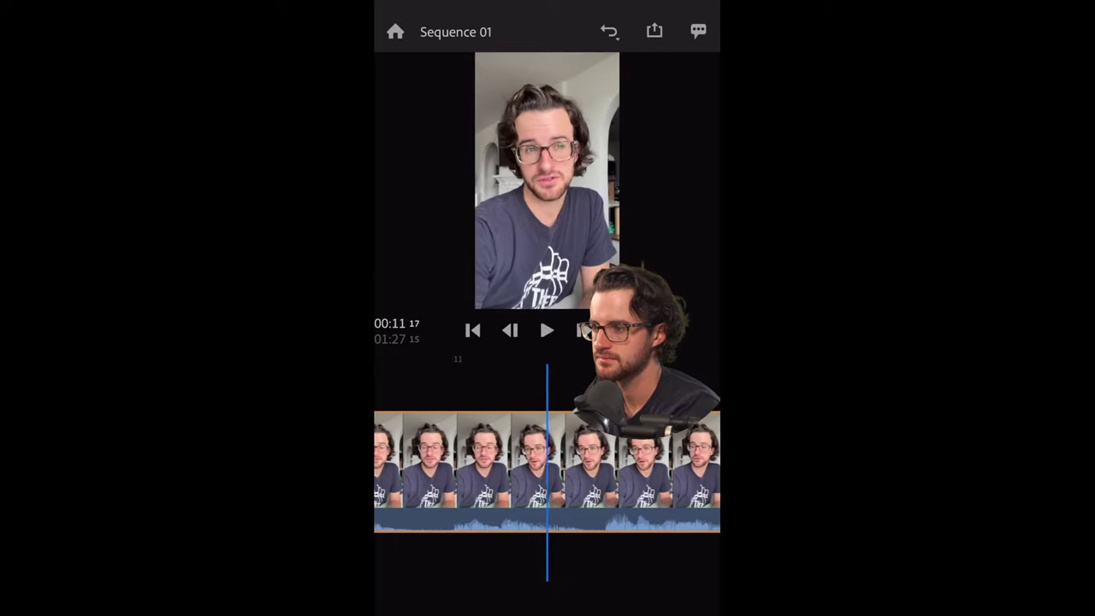
Step: Split the clip at the playhead and at 00:15:10, then delete the section between
mouse_move(479, 471)
left_mouse_down()
mouse_move(650, 470)
mouse_move(359, 471)
left_mouse_up()
left_click_drag(650, 470, 439, 471)
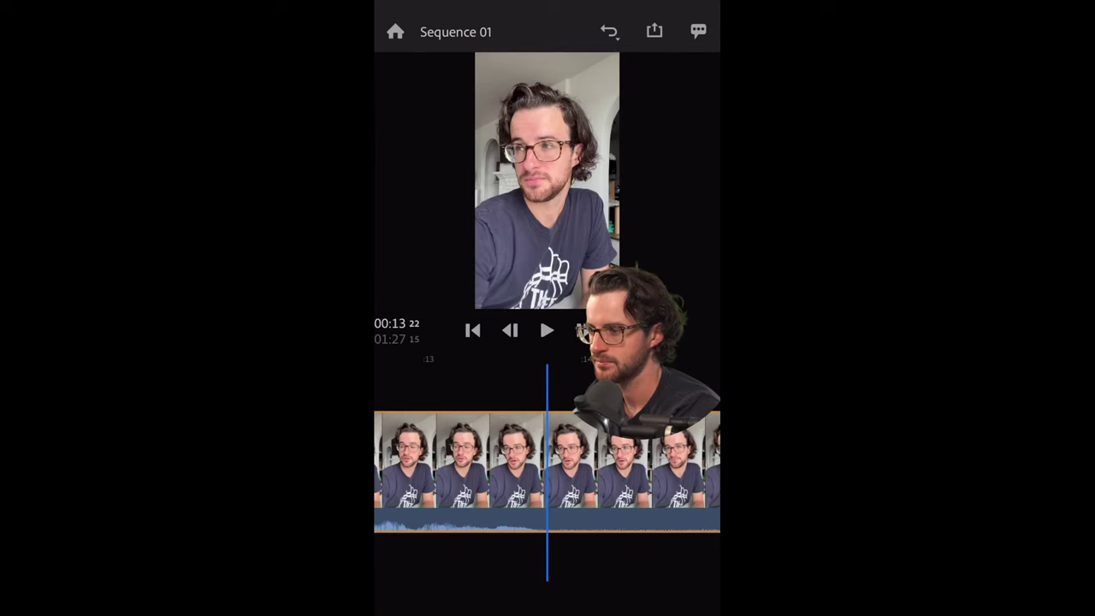
left_click(548, 462)
left_click(516, 357)
left_click_drag(633, 471, 480, 471)
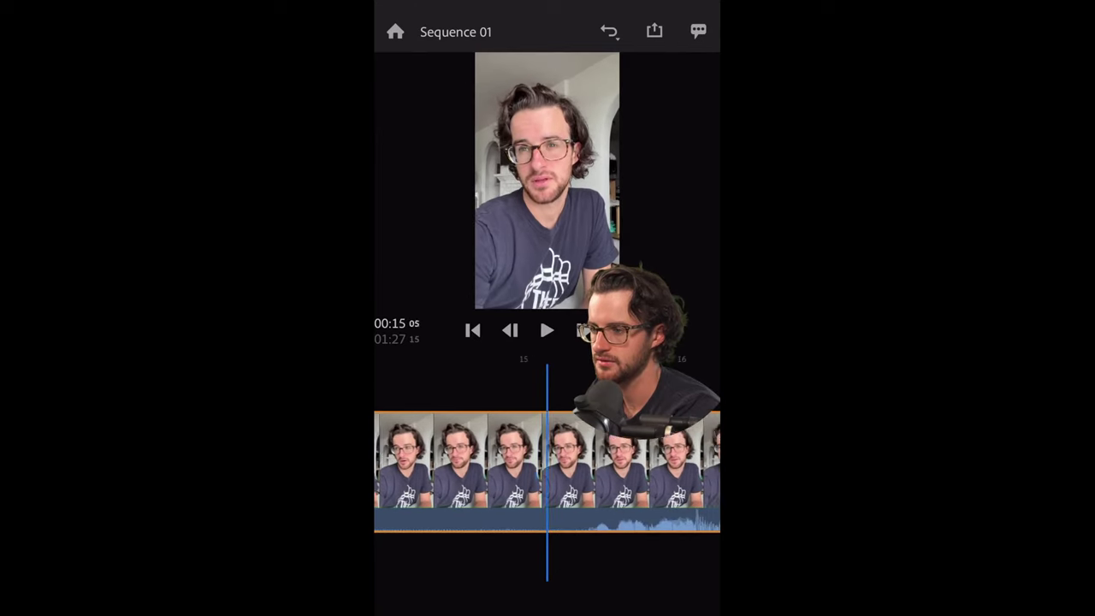
mouse_move(547, 471)
left_mouse_down()
mouse_move(521, 470)
mouse_move(551, 470)
left_mouse_up()
left_click(513, 462)
left_click(513, 359)
left_click(513, 462)
left_click(579, 368)
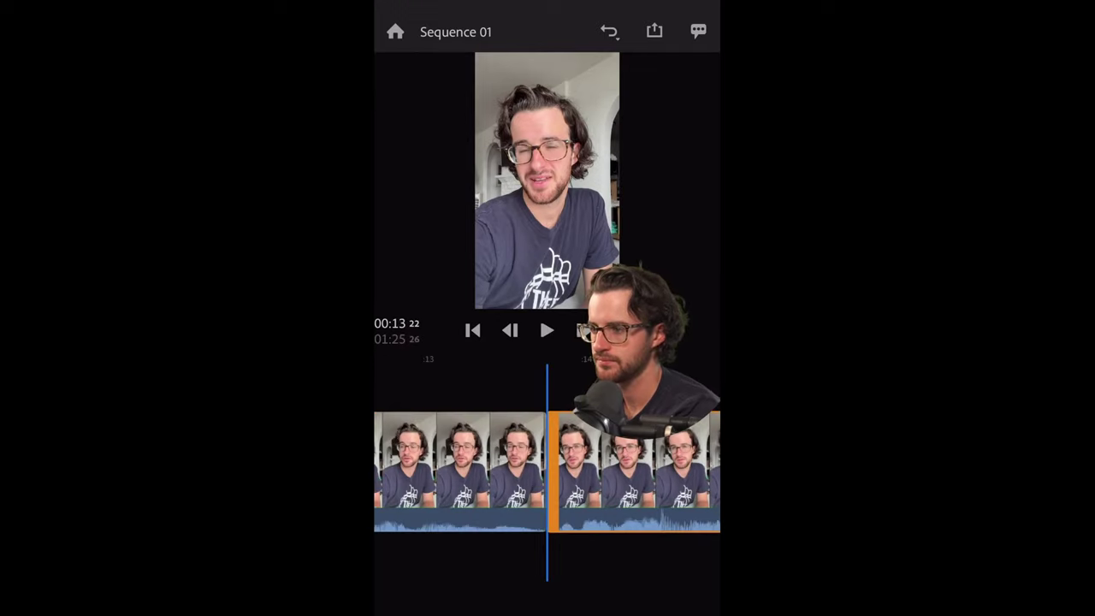
Step: Split off a short segment at 00:17:15 and delete it after reviewing playback
left_click(547, 330)
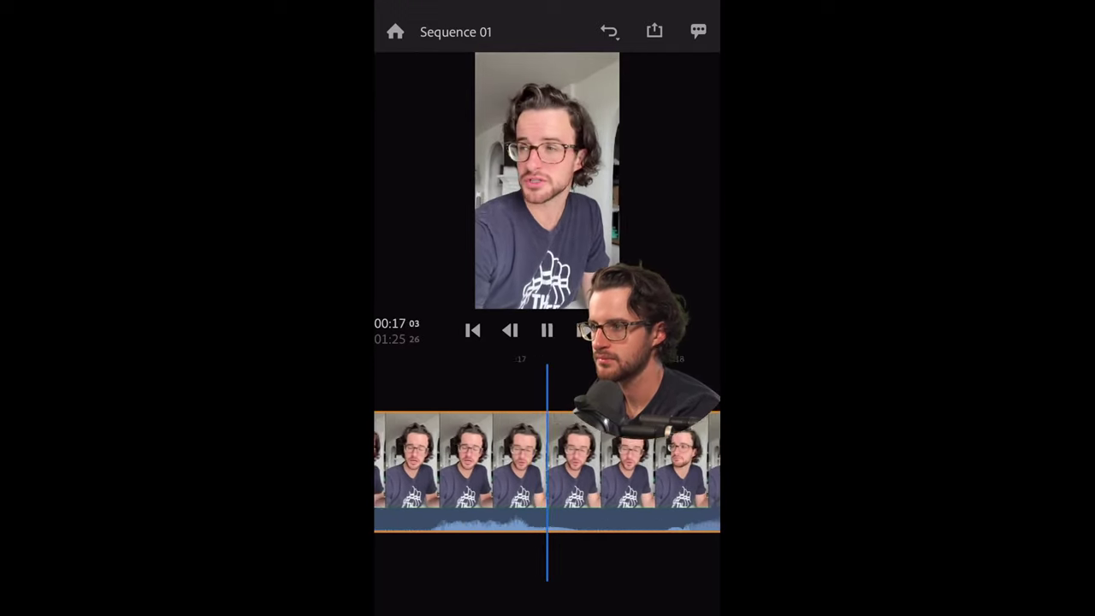
left_click(548, 330)
left_click(548, 462)
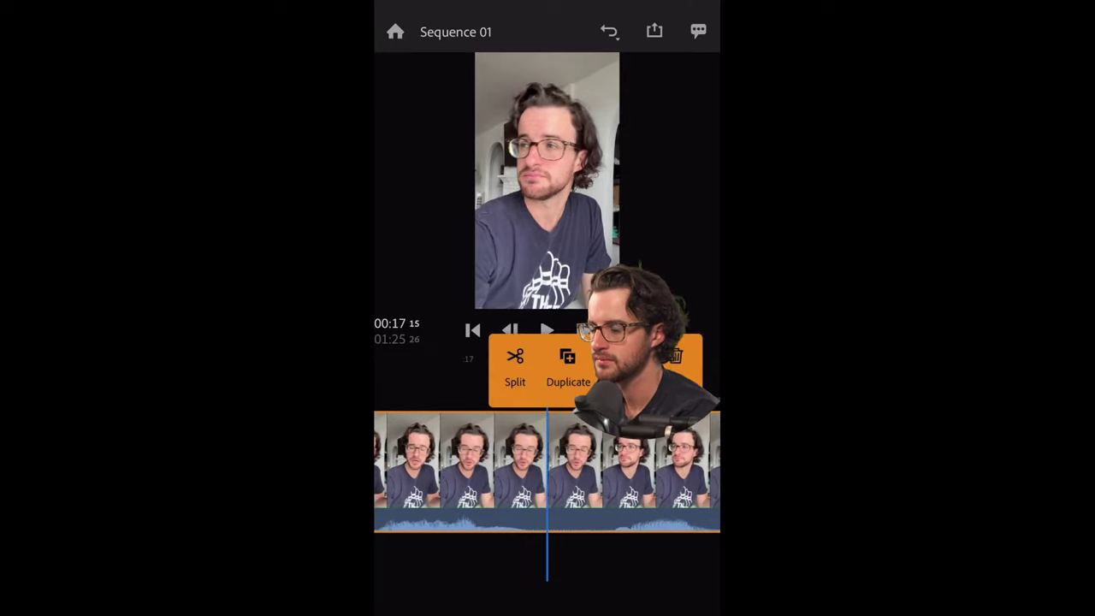
left_click(514, 368)
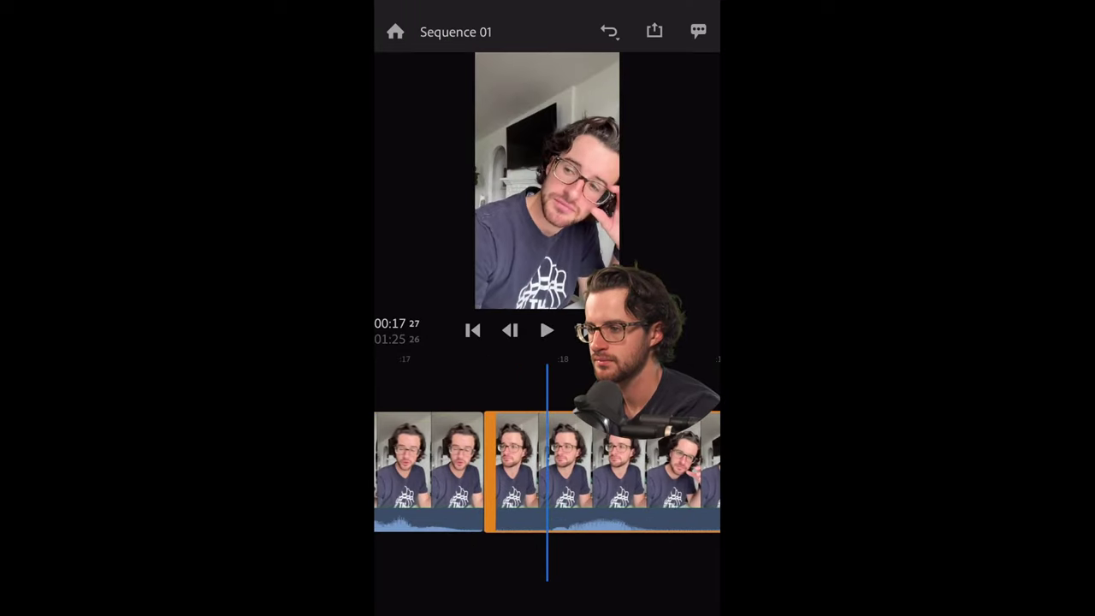
left_click(548, 462)
left_click(514, 368)
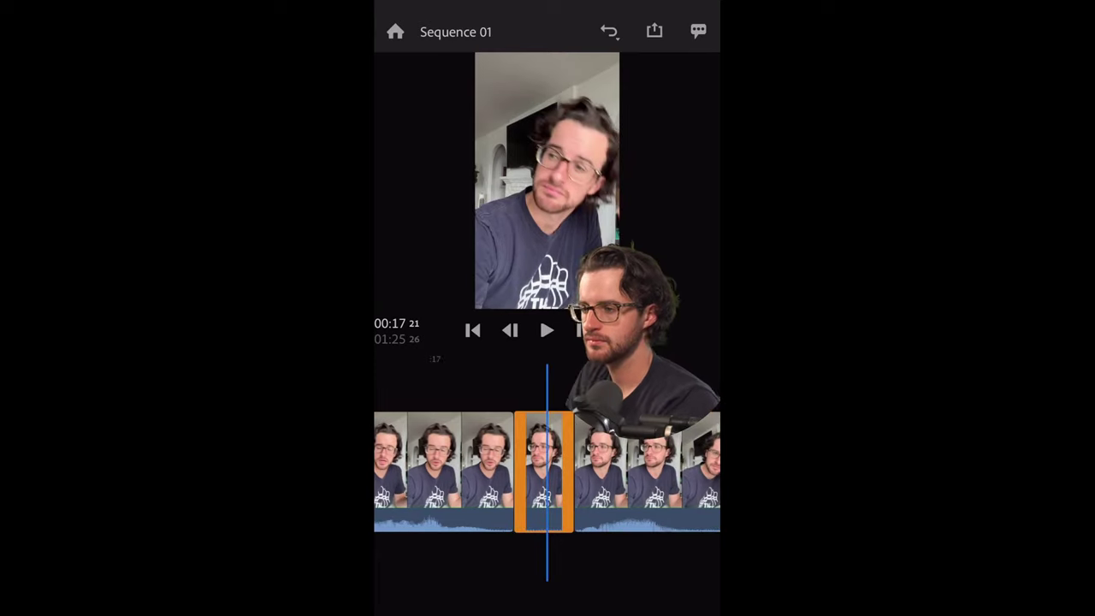
left_click(543, 471)
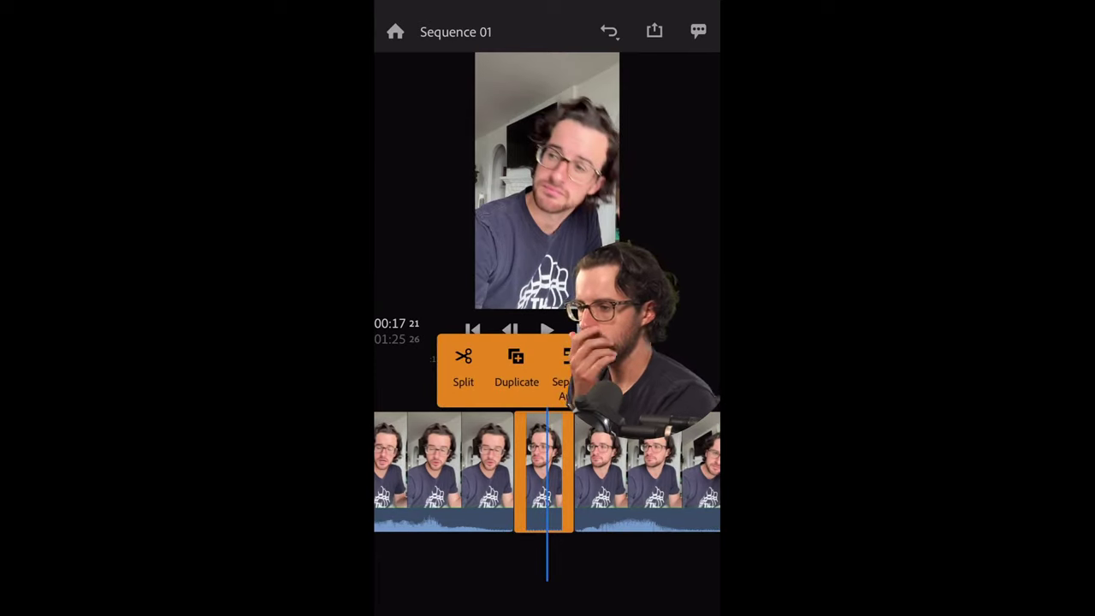
left_click(614, 368)
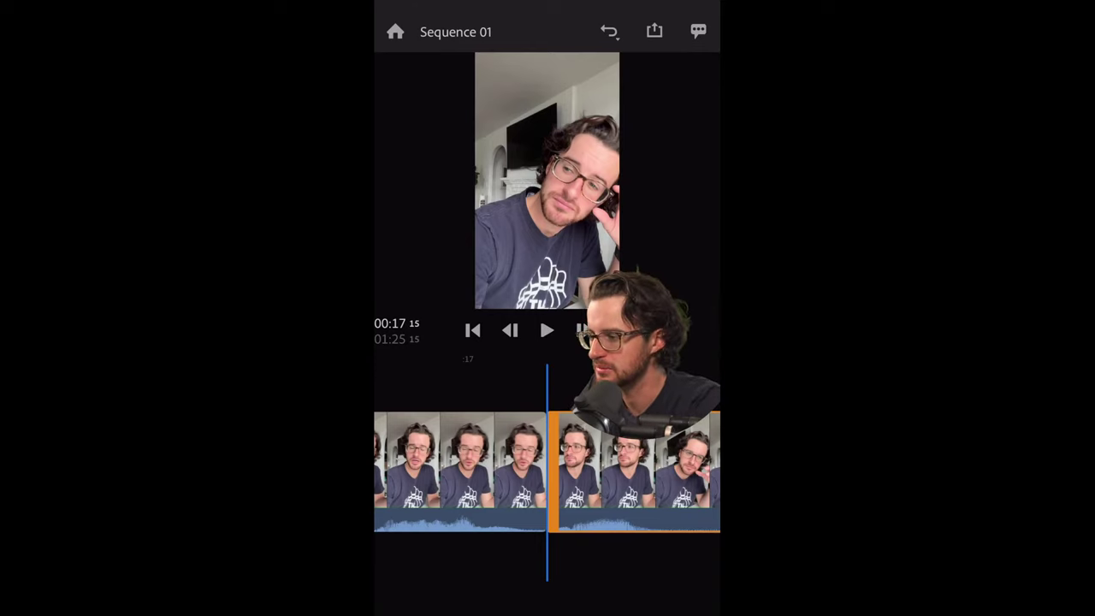
Step: Scrub to about 00:18:21 and play back from 00:18 to find the next cut
scroll(548, 471, "right", 3)
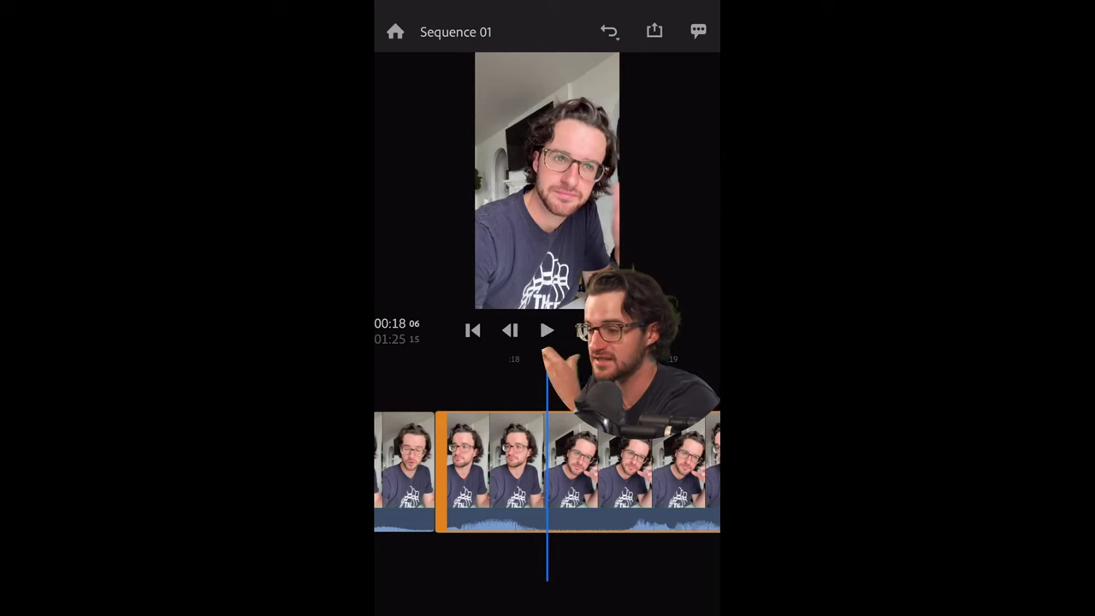
left_click(596, 471)
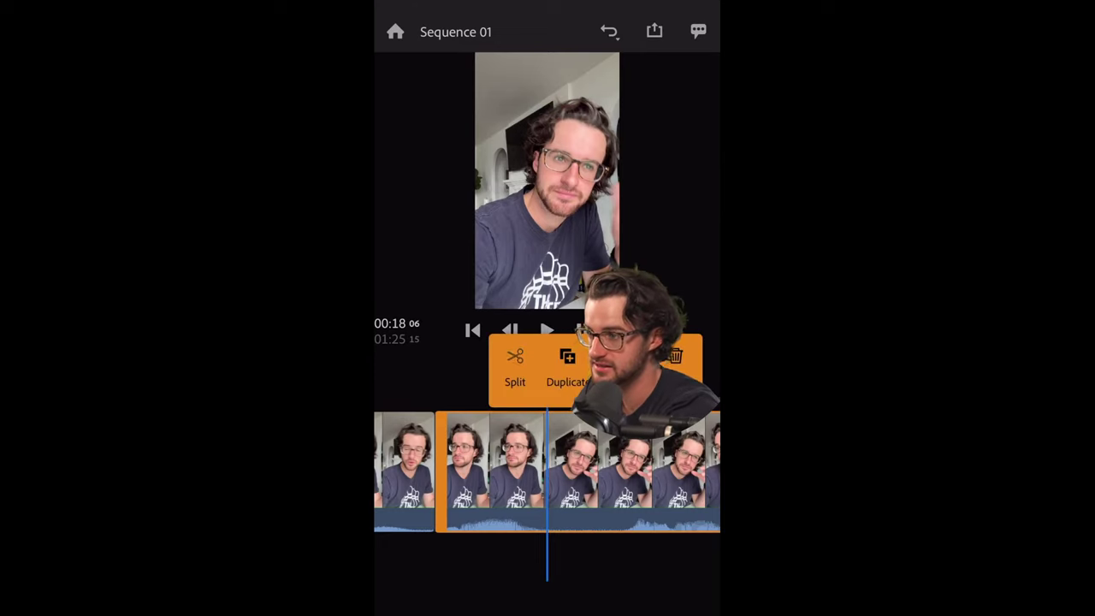
left_click_drag(514, 471, 546, 471)
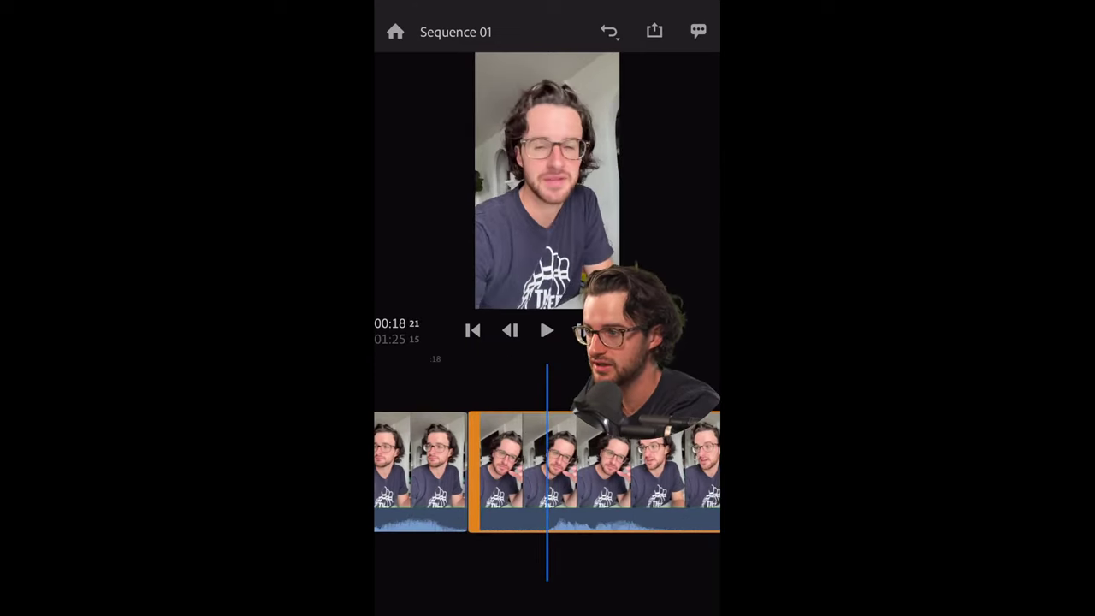
left_click_drag(514, 471, 620, 470)
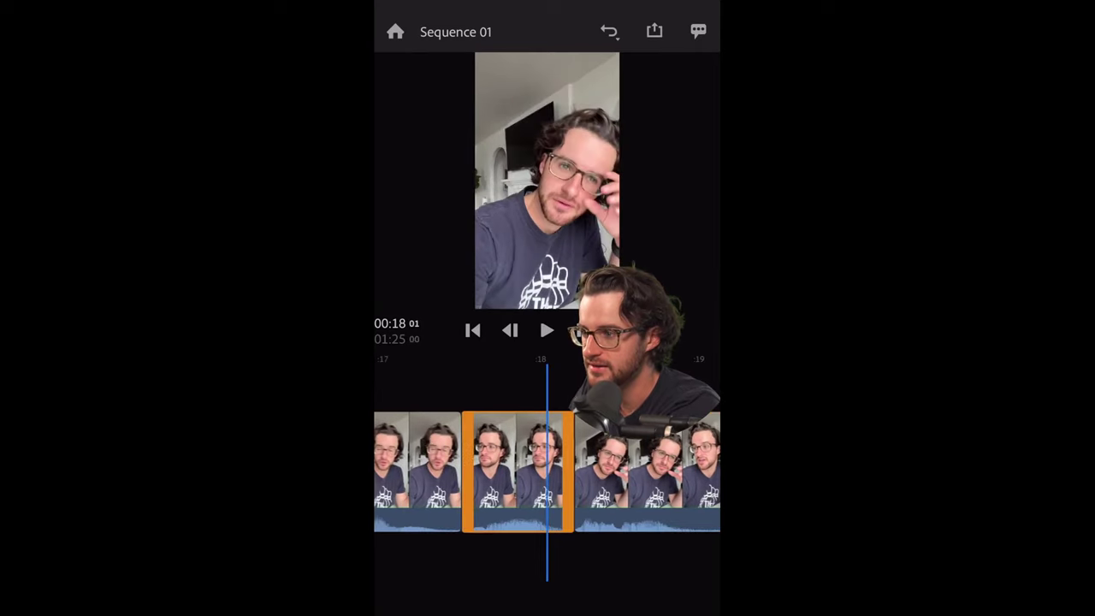
left_click(547, 330)
left_click(547, 331)
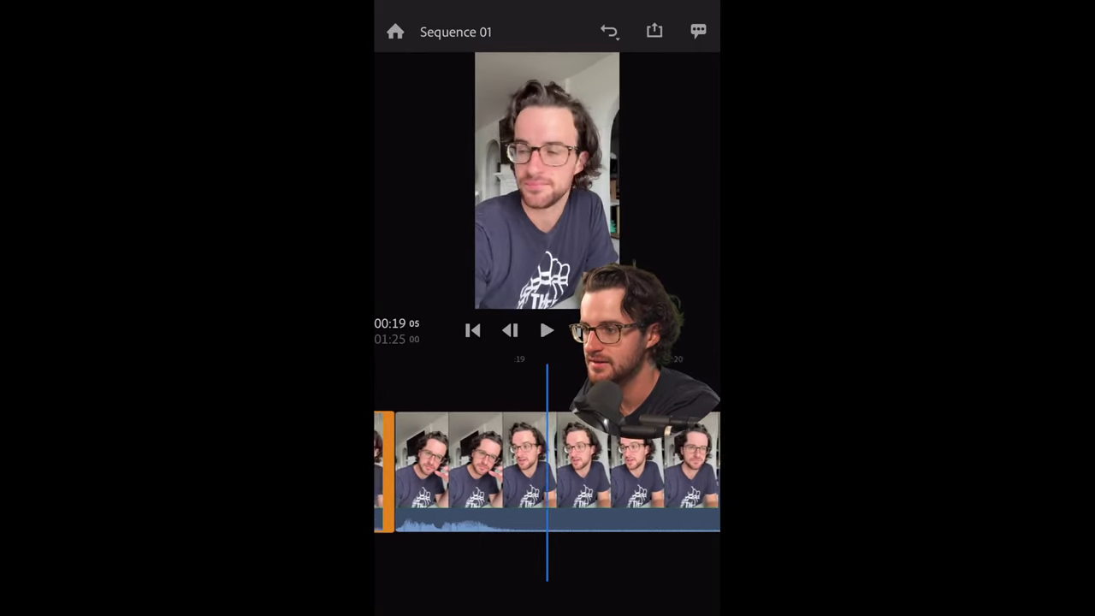
left_click_drag(514, 471, 554, 471)
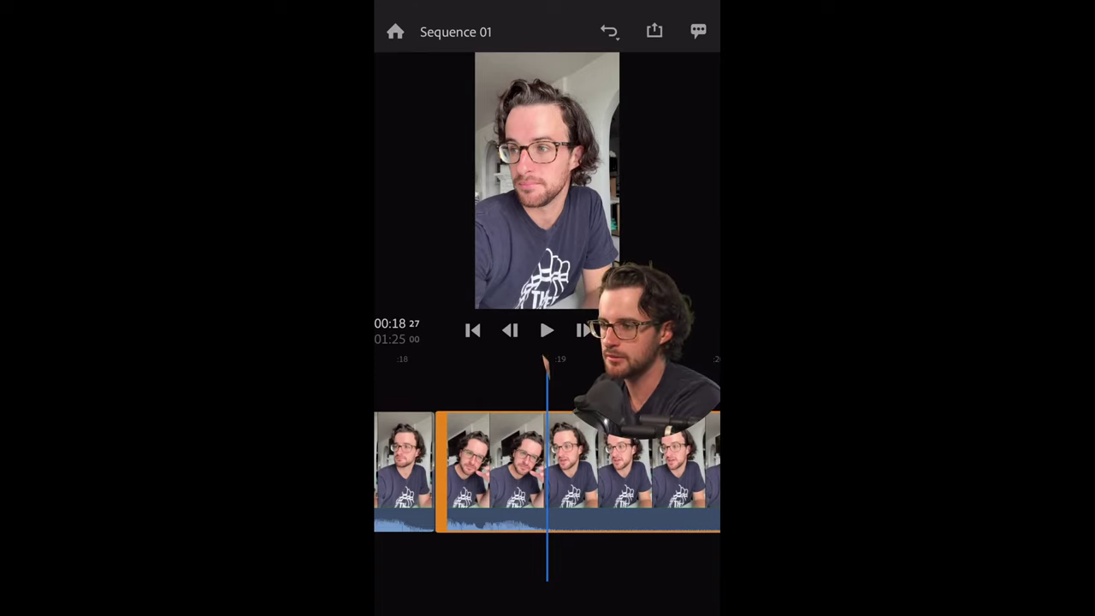
scroll(547, 471, "left", 3)
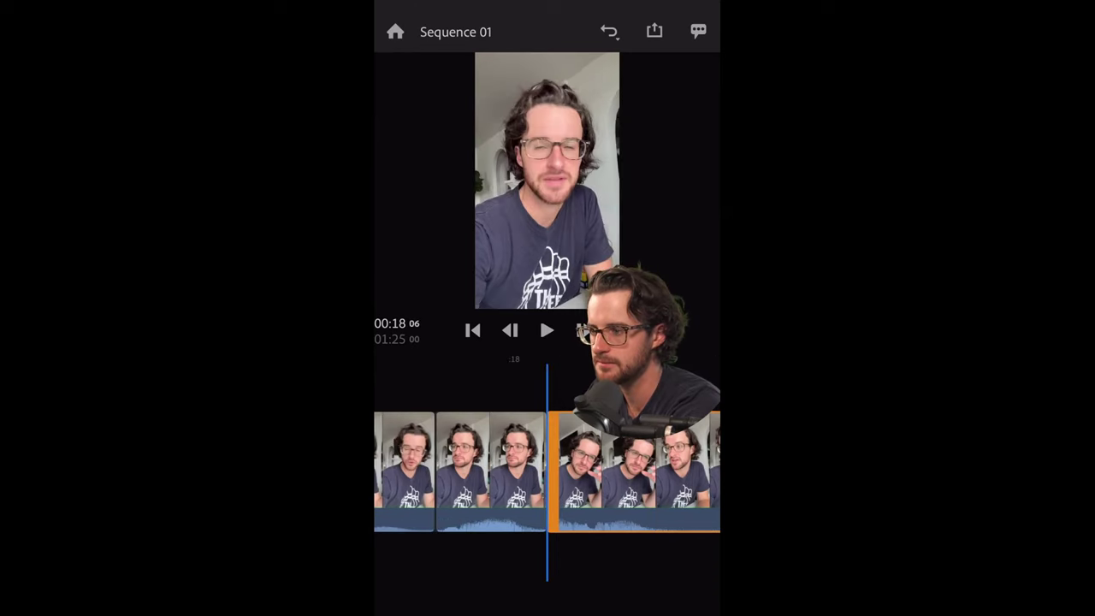
scroll(548, 471, "right", 3)
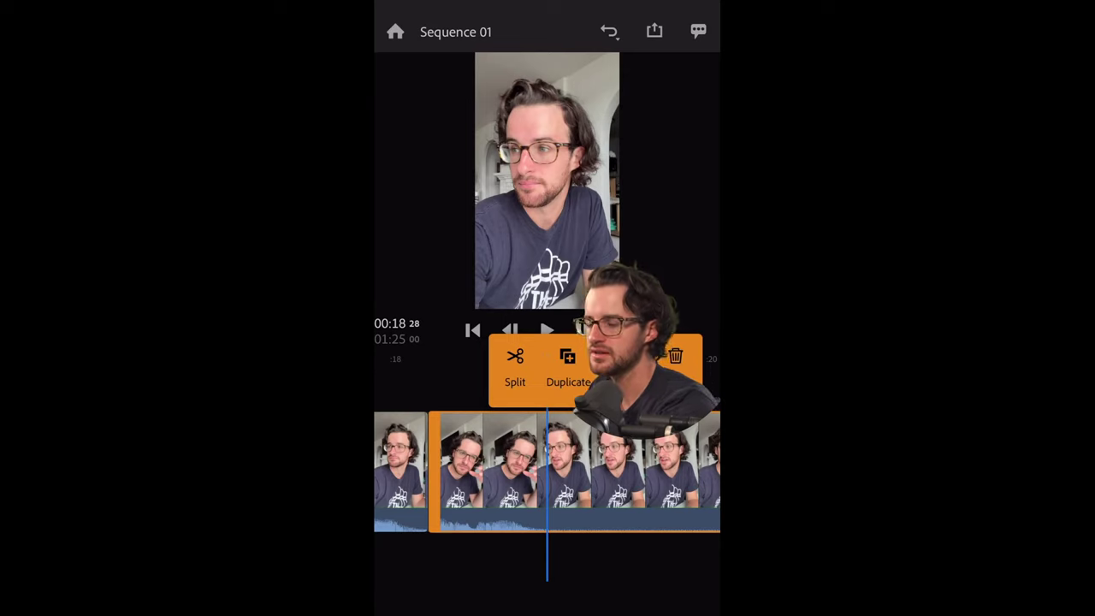
Step: Split the clip at 00:18:28 and again at 00:22:05
left_click(515, 364)
scroll(547, 471, "right", 5)
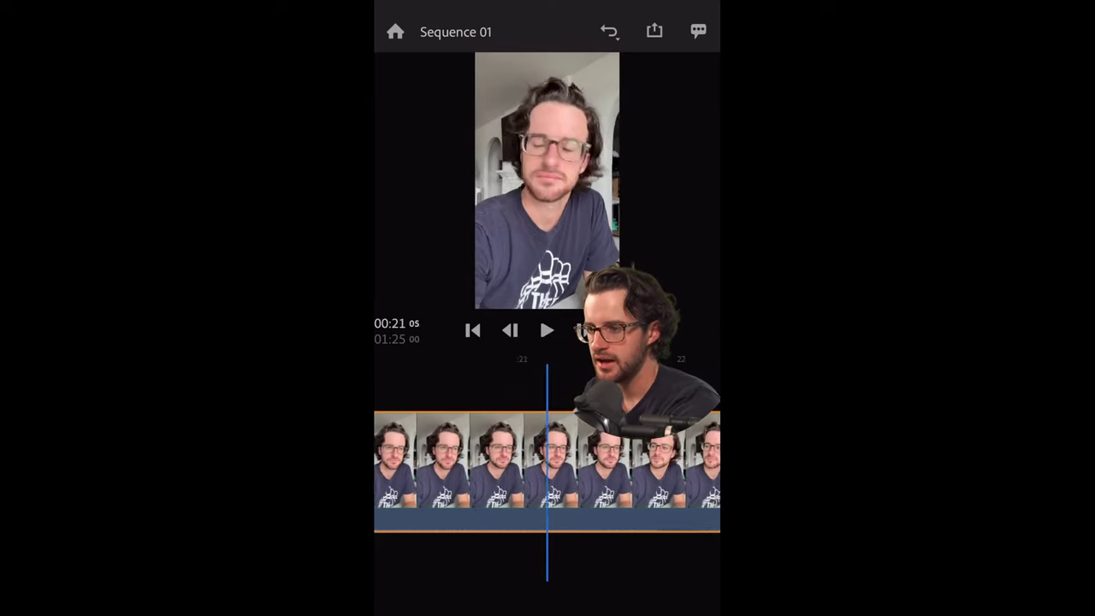
scroll(548, 470, "right", 3)
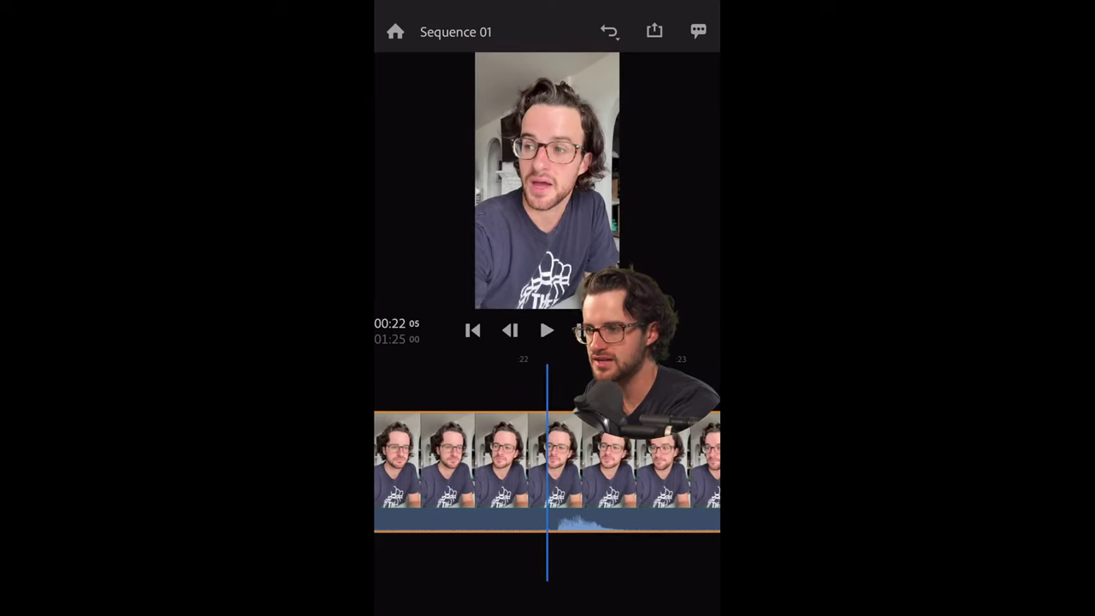
left_click(514, 471)
left_click(516, 364)
scroll(548, 471, "left", 2)
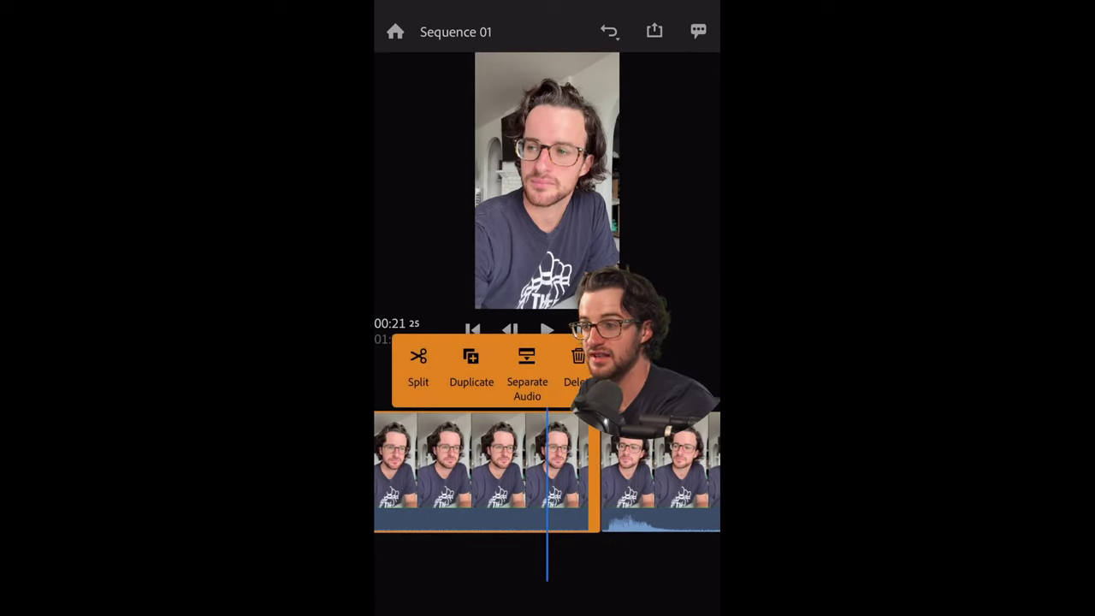
scroll(547, 471, "left", 3)
scroll(548, 471, "right", 1)
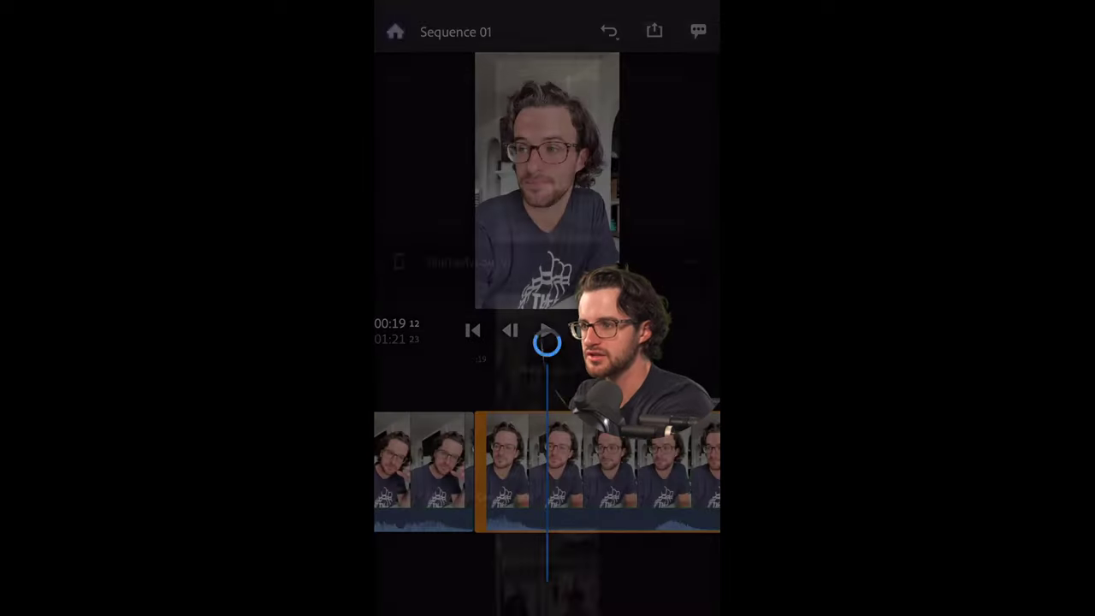
Step: Open the ••• options for Whats Rush???, dismiss them unchanged, then reopen its Sequence 01
scroll(547, 332, "down", 10)
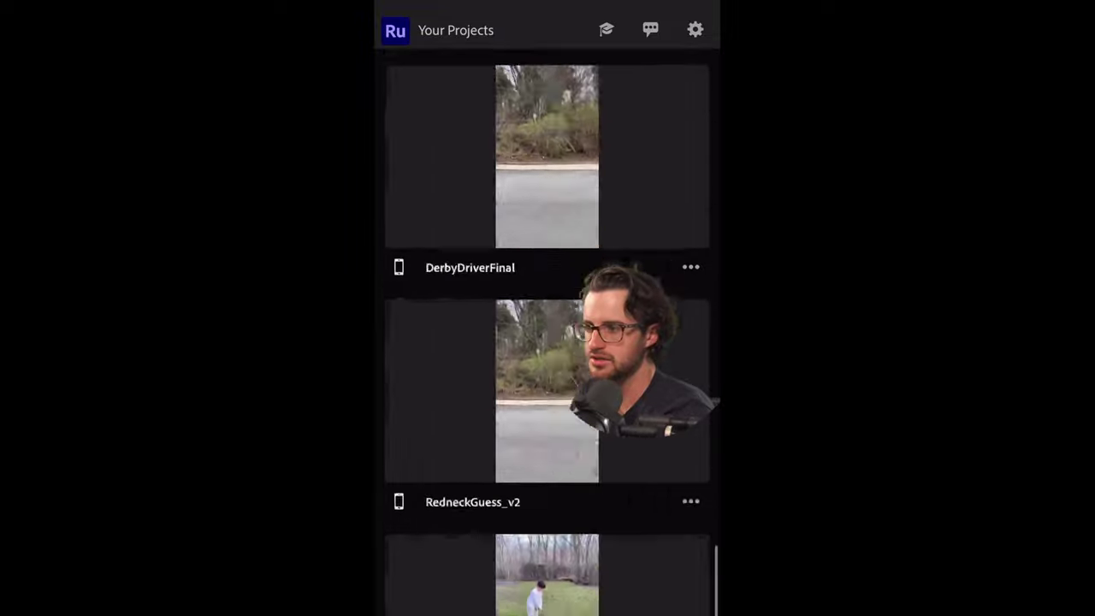
scroll(547, 332, "up", 5)
scroll(548, 332, "up", 10)
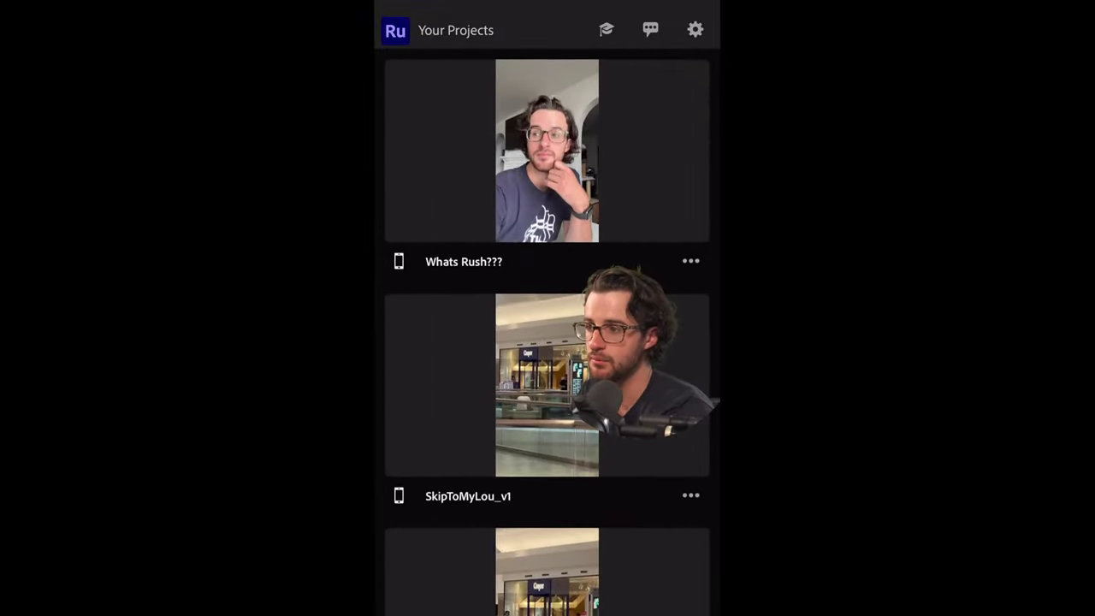
left_click(691, 261)
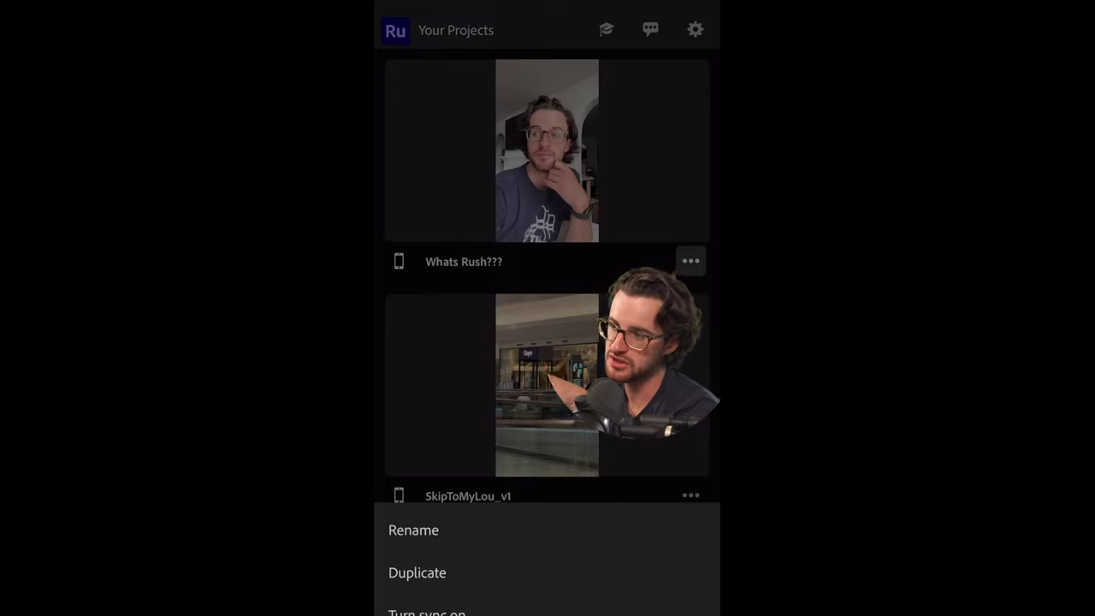
key("Escape")
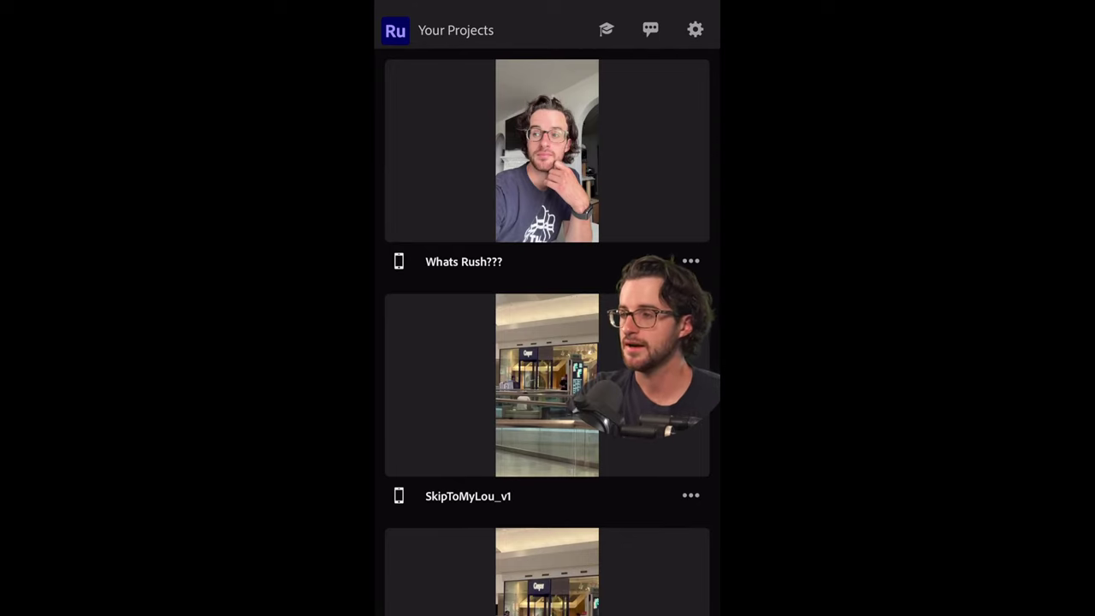
left_click(547, 151)
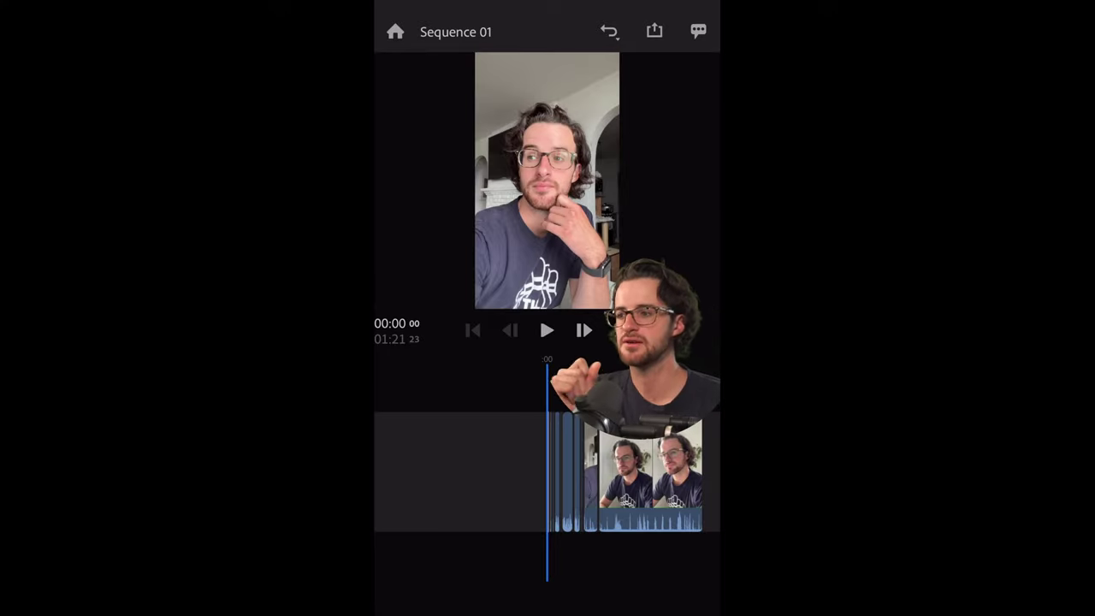
Step: Zoom into 00:17–00:19, play to 00:20:18 and split the clip there
left_click_drag(625, 470, 406, 470)
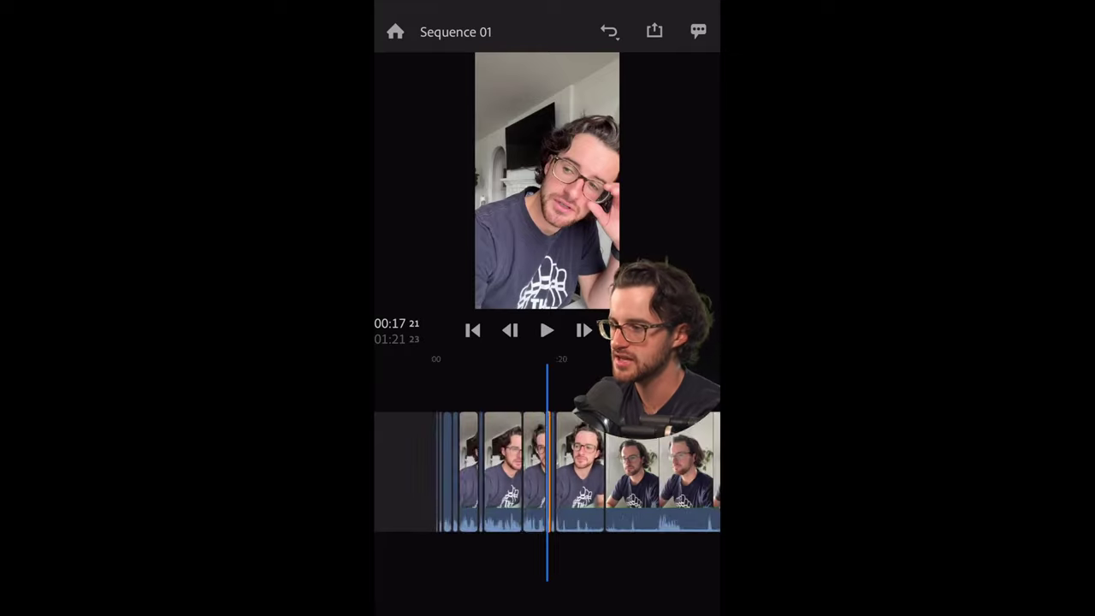
scroll(548, 470, "up", 3)
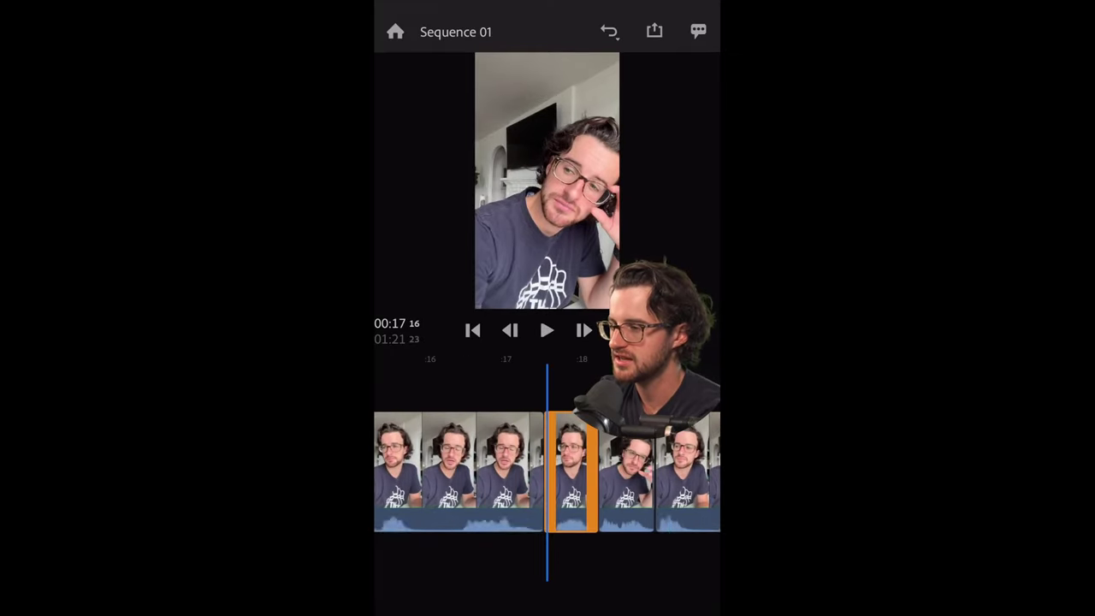
mouse_move(587, 471)
left_mouse_down()
mouse_move(436, 471)
mouse_move(546, 470)
left_mouse_up()
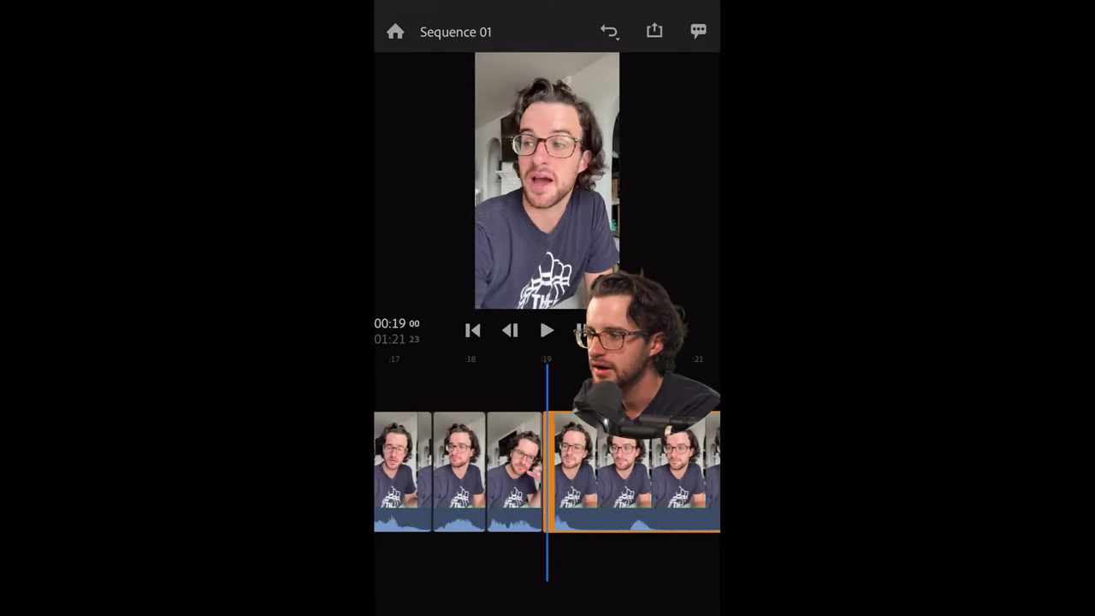
left_click(547, 330)
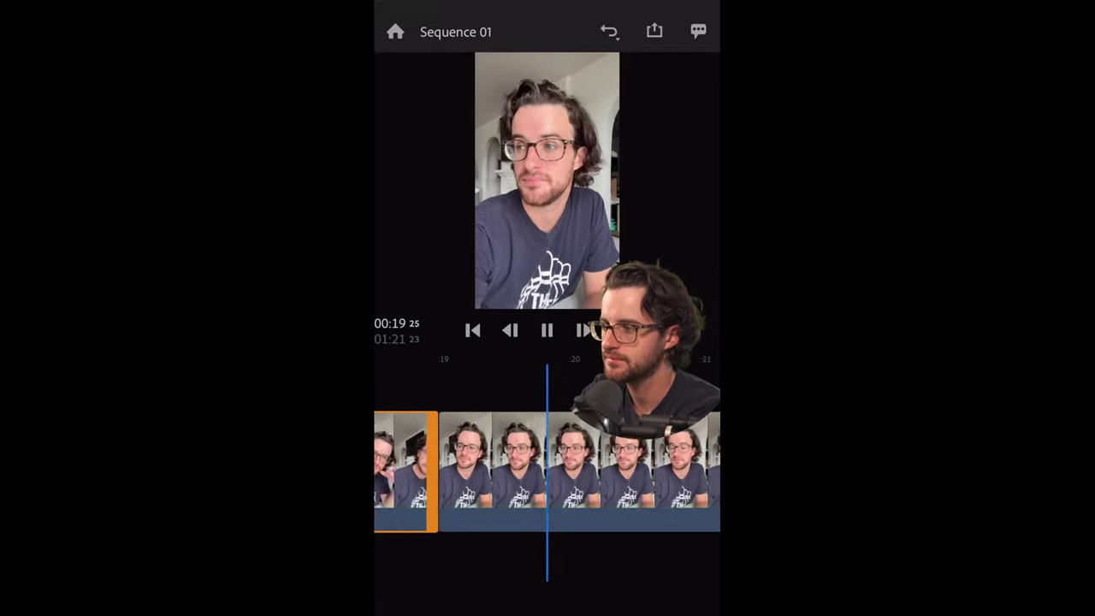
left_click(547, 330)
left_click(547, 462)
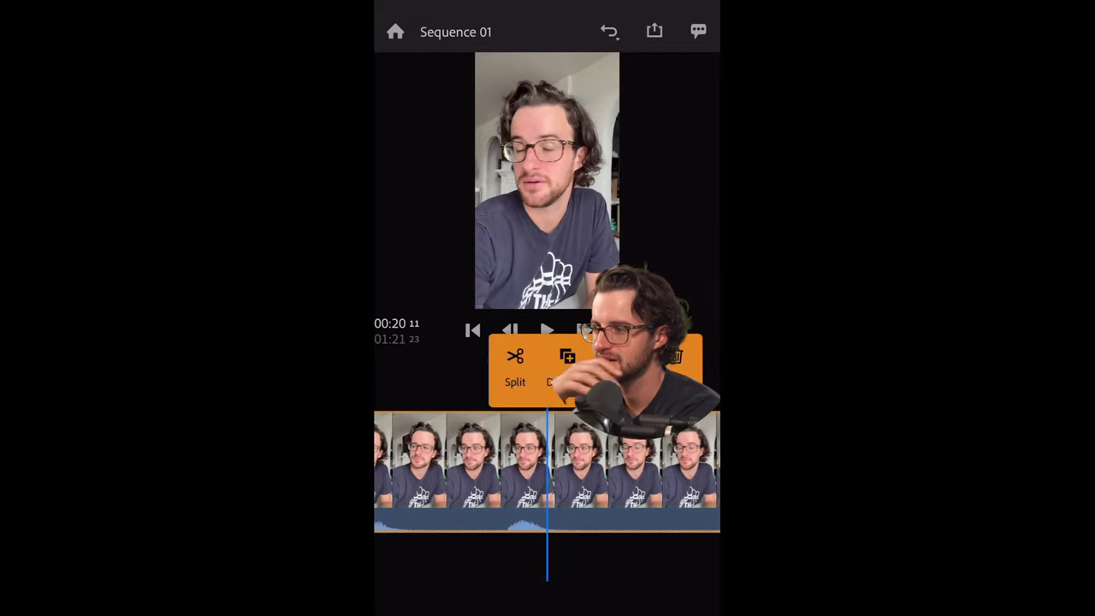
left_click(517, 368)
Step: Split at 00:22:11 and near 00:20:20, then delete the two-second piece between
mouse_move(599, 471)
left_mouse_down()
mouse_move(463, 471)
mouse_move(507, 471)
left_mouse_up()
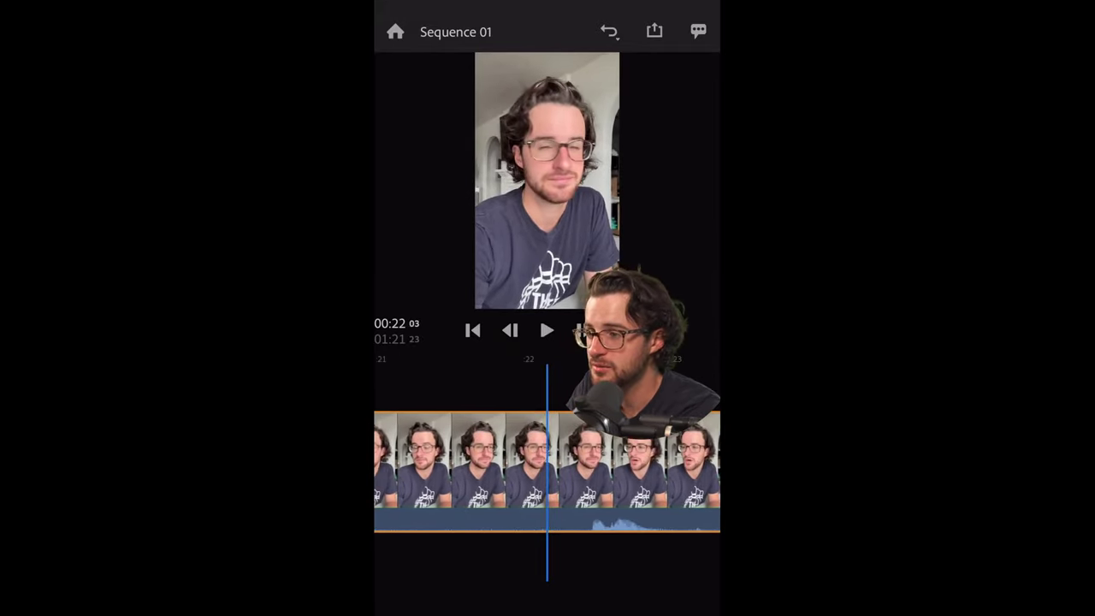
left_click(546, 331)
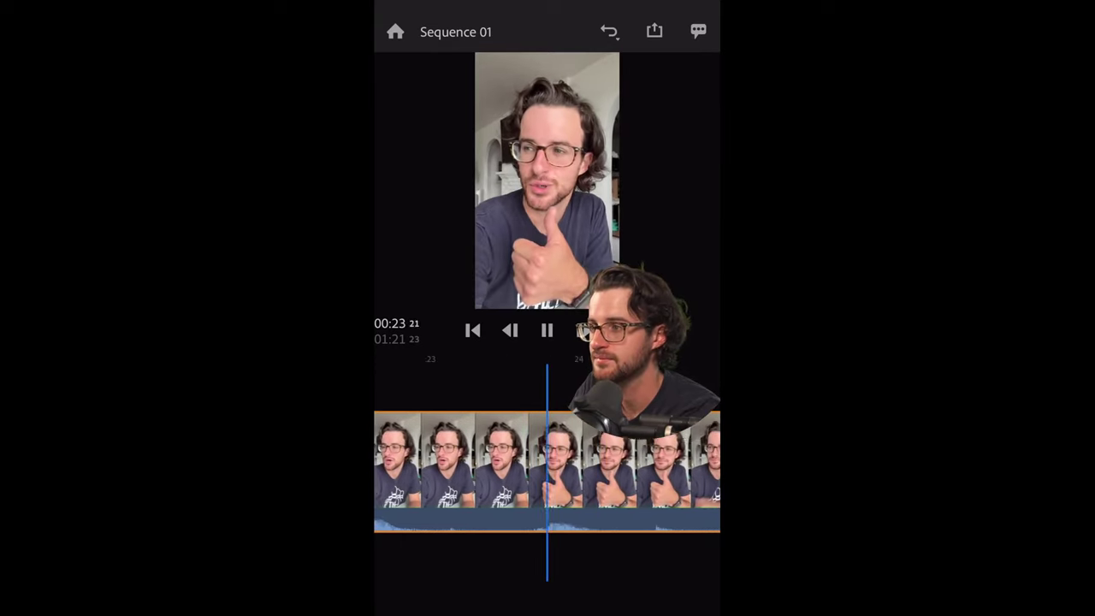
left_click(547, 330)
left_click_drag(463, 470, 668, 471)
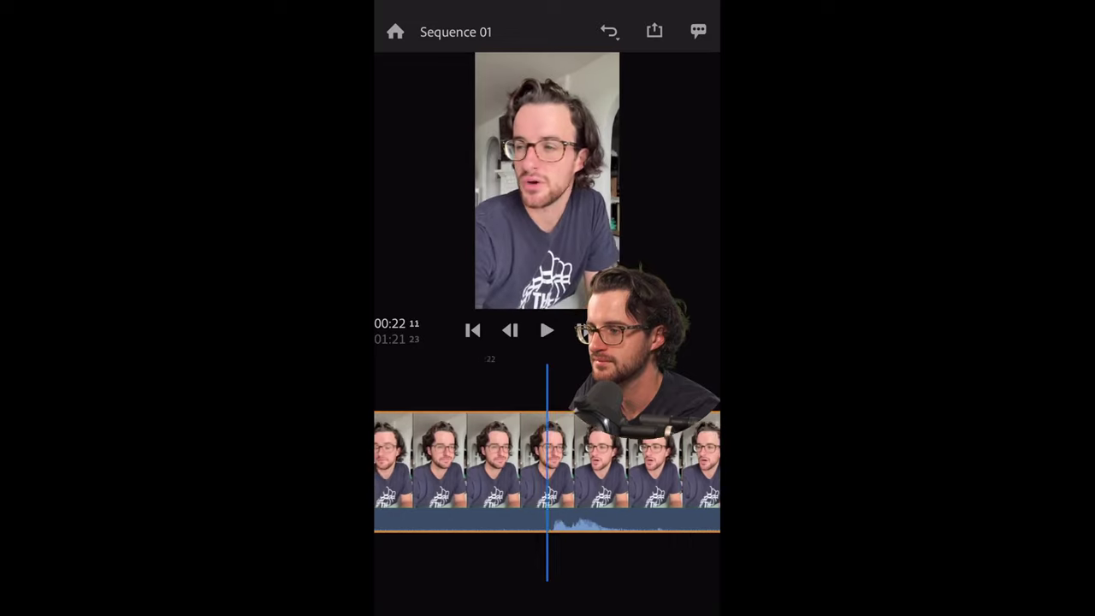
left_click(547, 471)
left_click(516, 358)
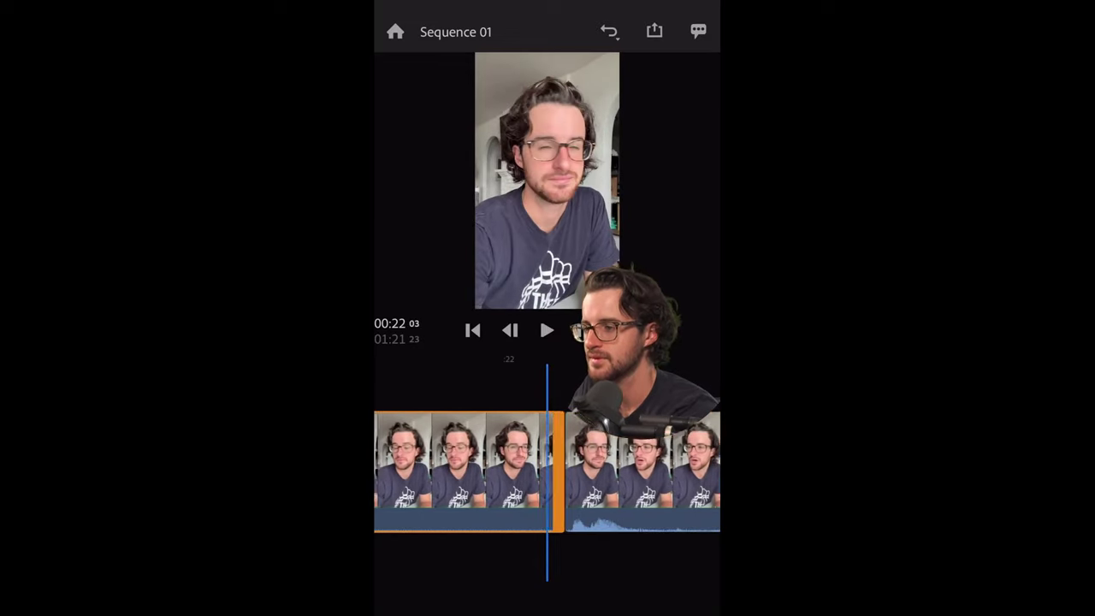
left_click_drag(479, 470, 597, 471)
left_click(547, 470)
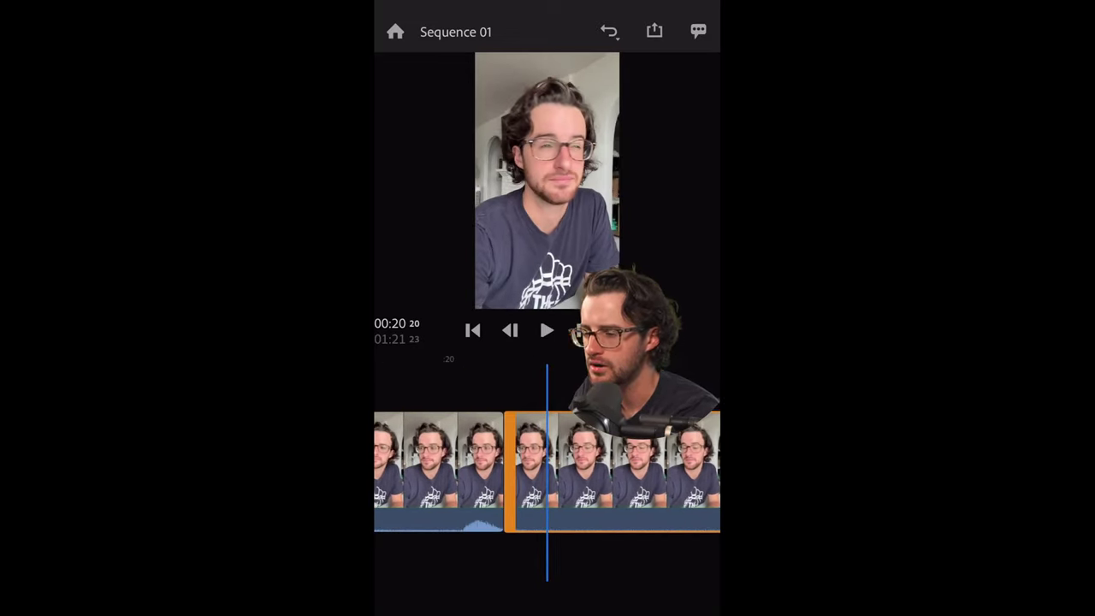
left_click(600, 471)
left_click(675, 356)
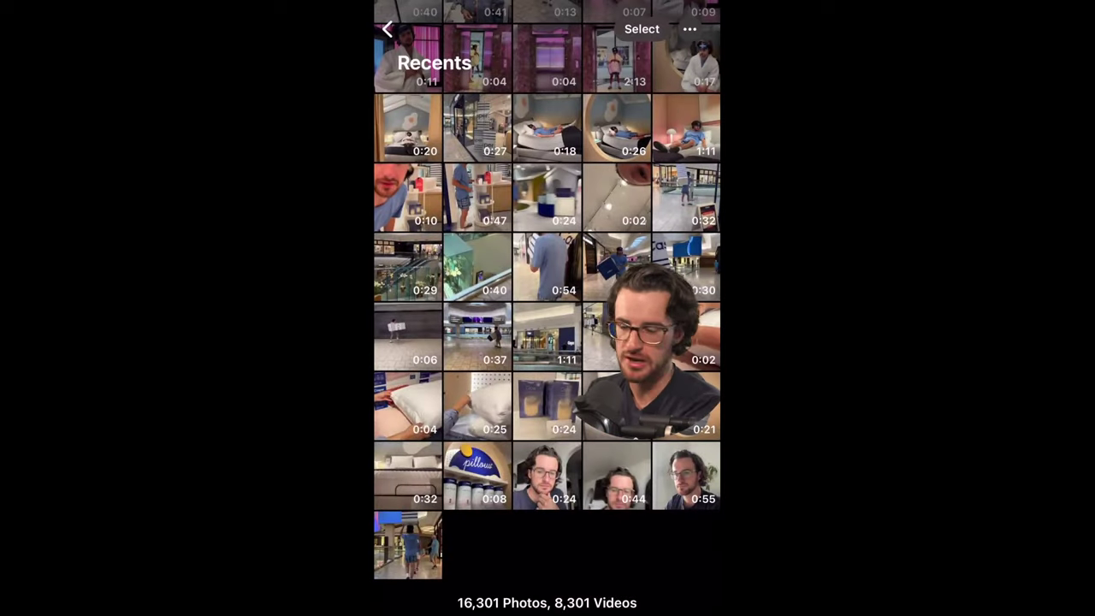
Step: Back in Premiere Rush, split the clip at 00:22:07 and delete the piece after it
left_click_drag(547, 609, 548, 385)
left_click(539, 222)
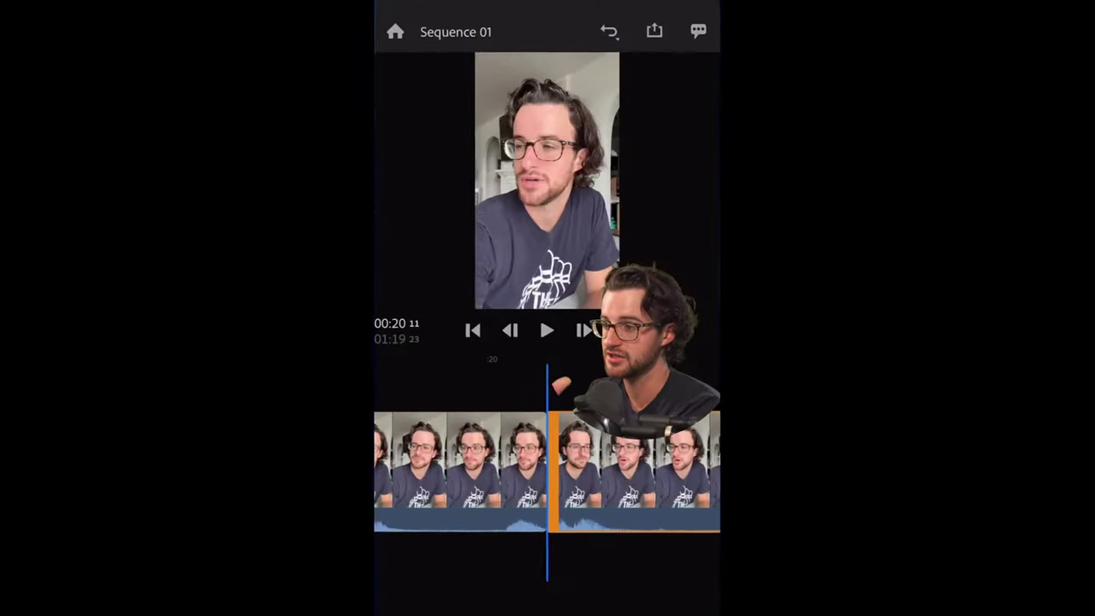
left_click_drag(616, 462, 557, 462)
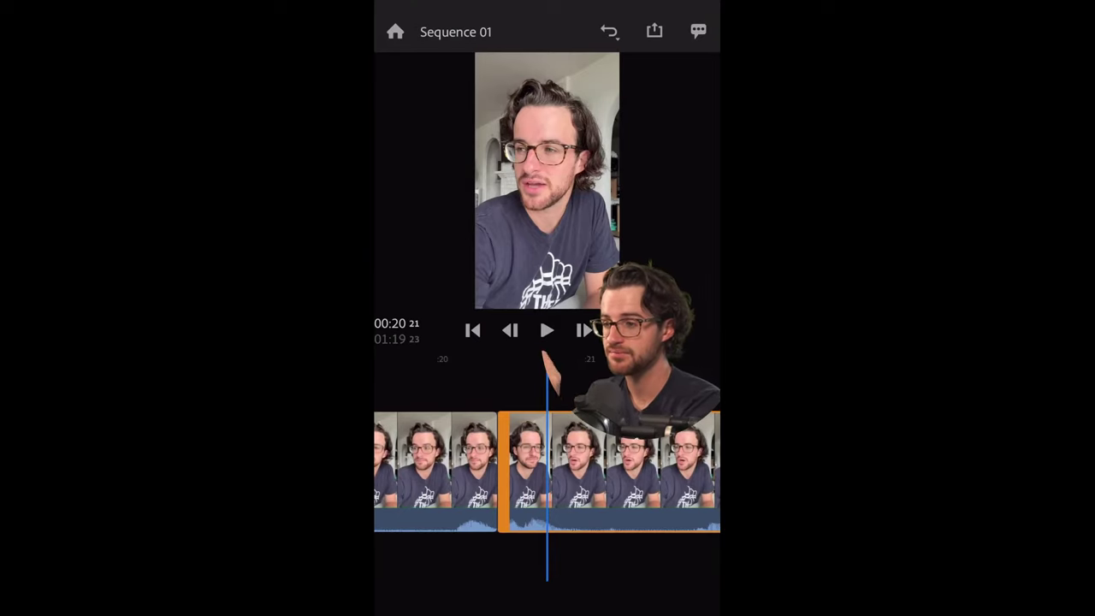
left_click_drag(616, 470, 420, 471)
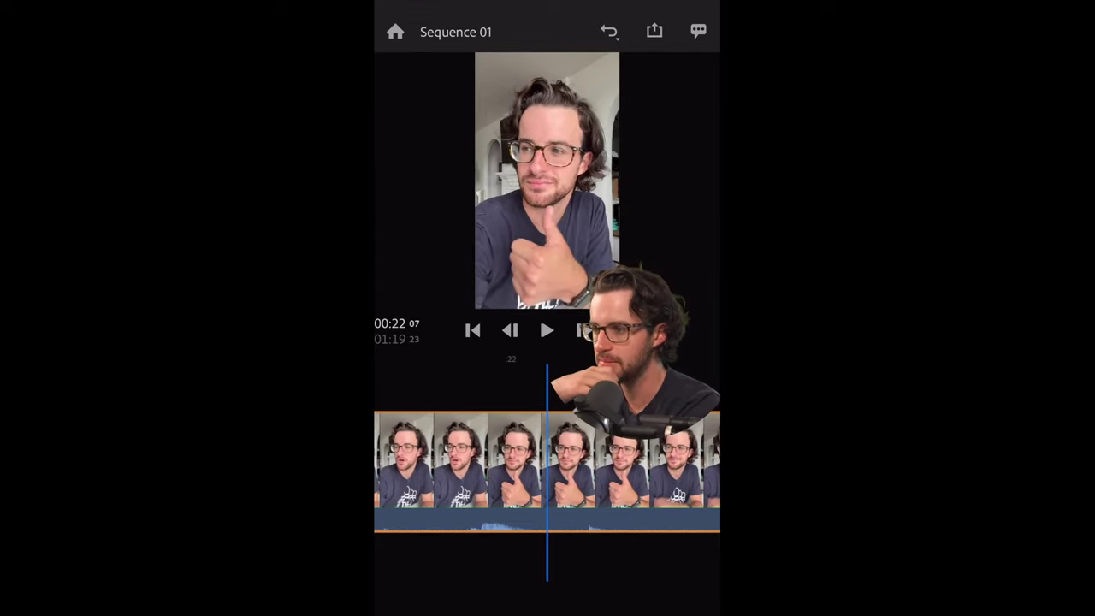
left_click(462, 462)
left_click(514, 364)
left_click(633, 462)
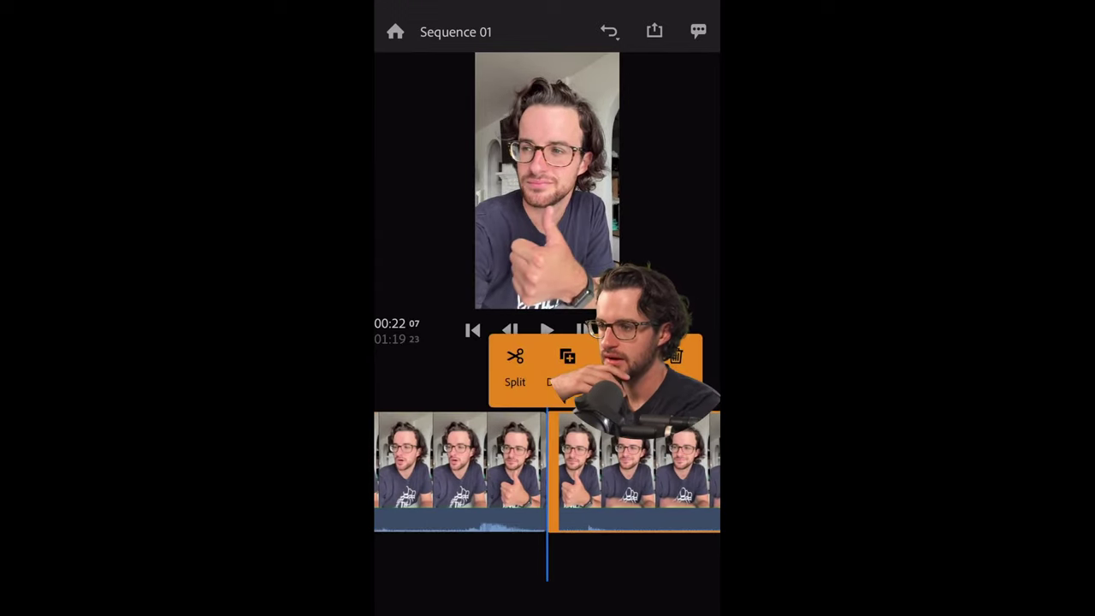
left_click(641, 366)
Step: Split the clip at 00:26:12 and delete the piece ending at 00:26:03
left_click_drag(616, 471, 469, 471)
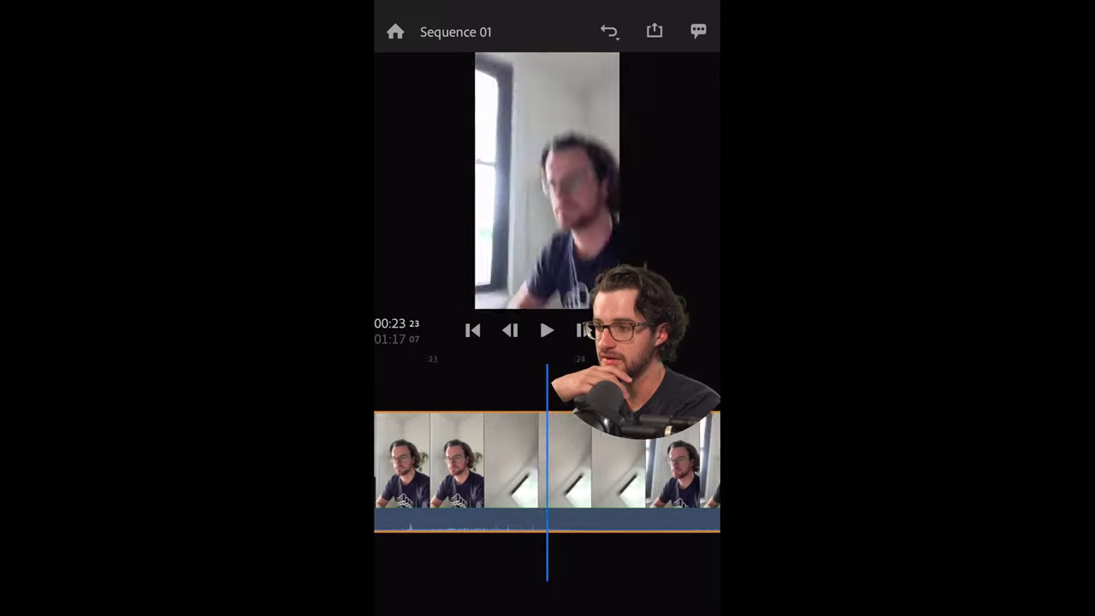
left_click_drag(676, 470, 385, 470)
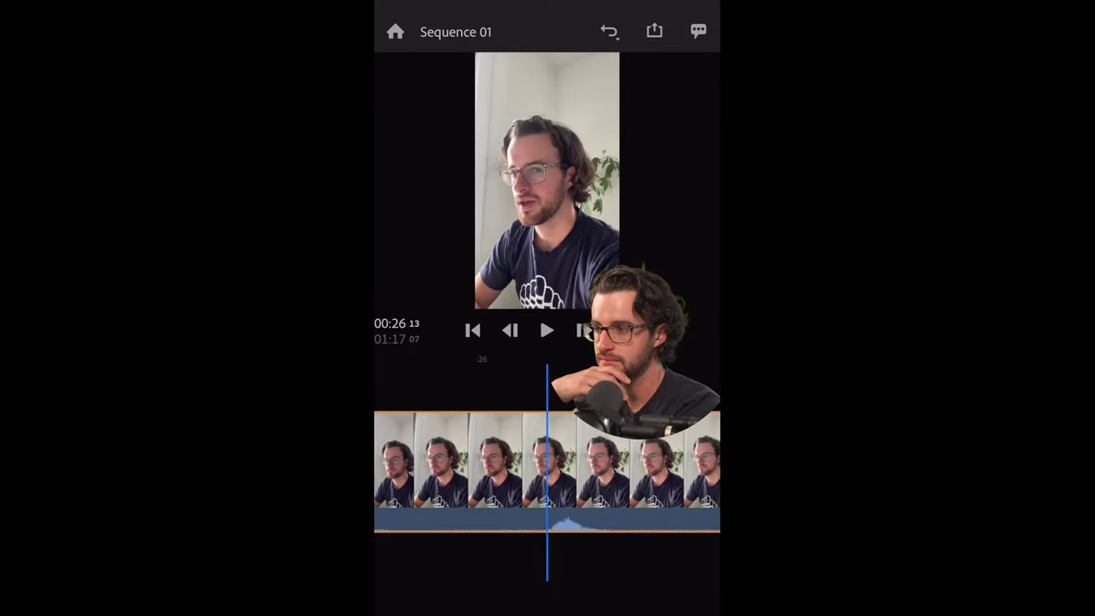
left_click(513, 463)
left_click(515, 367)
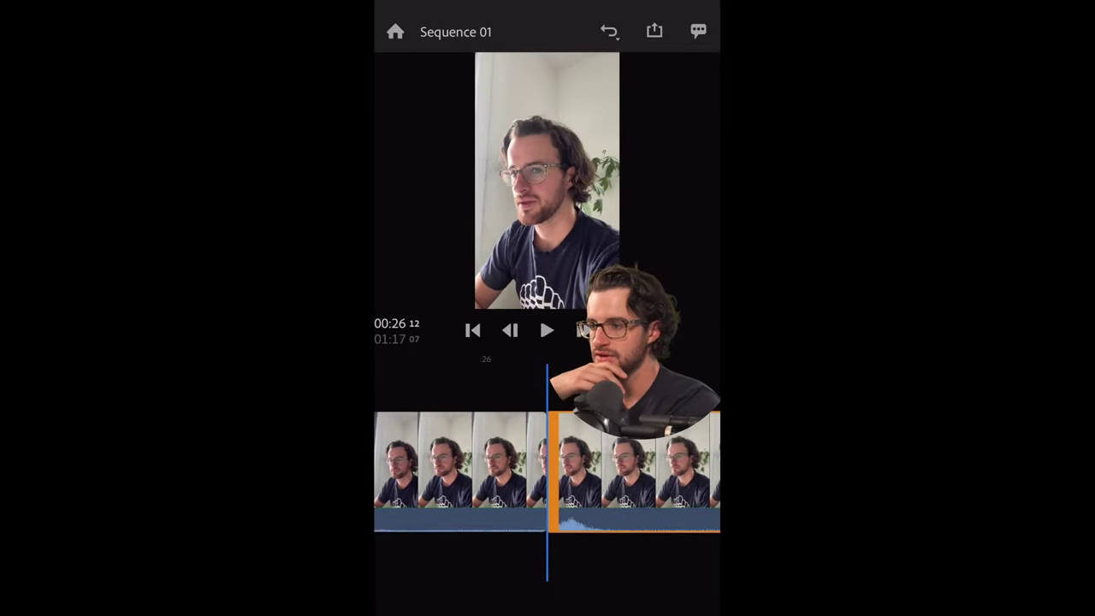
left_click_drag(513, 471, 547, 470)
left_click(479, 463)
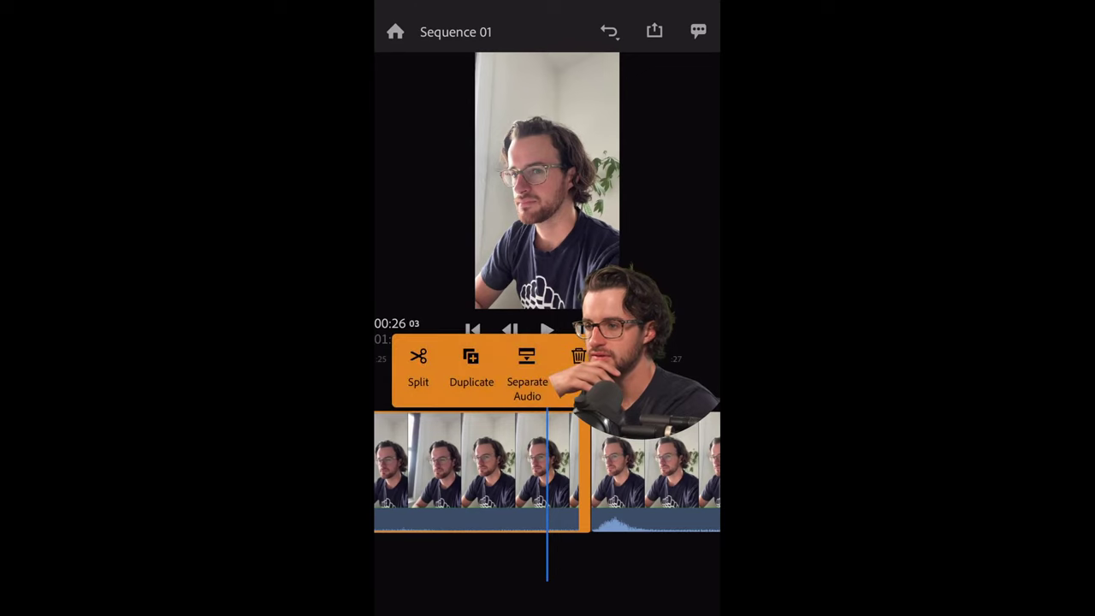
left_click(579, 356)
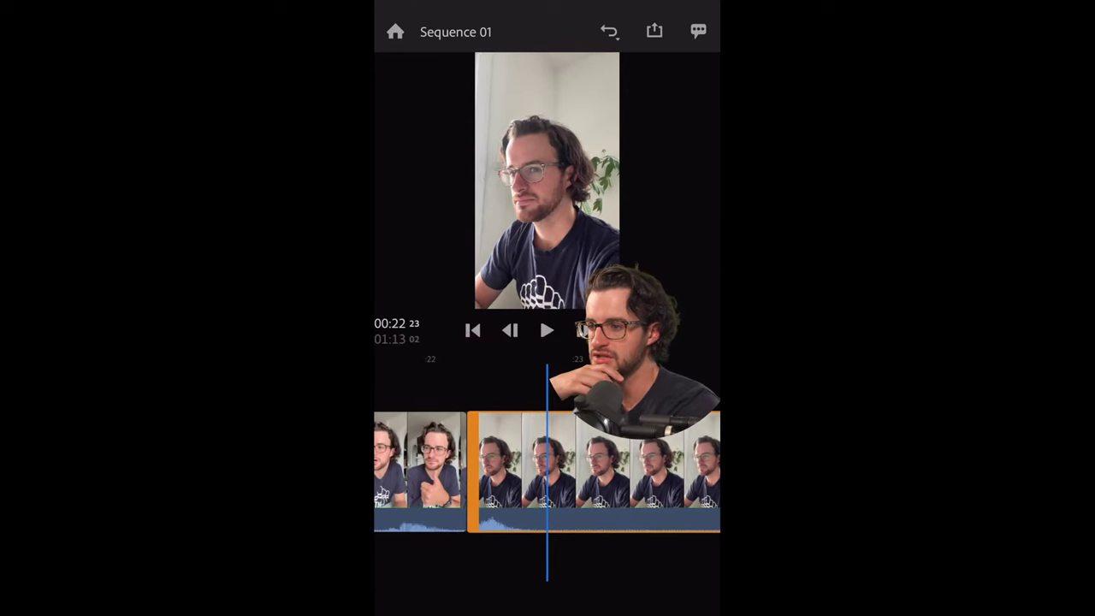
Step: Split the next clip twice, remove the unwanted left piece, and cut off another short piece
left_click(547, 467)
left_click(516, 364)
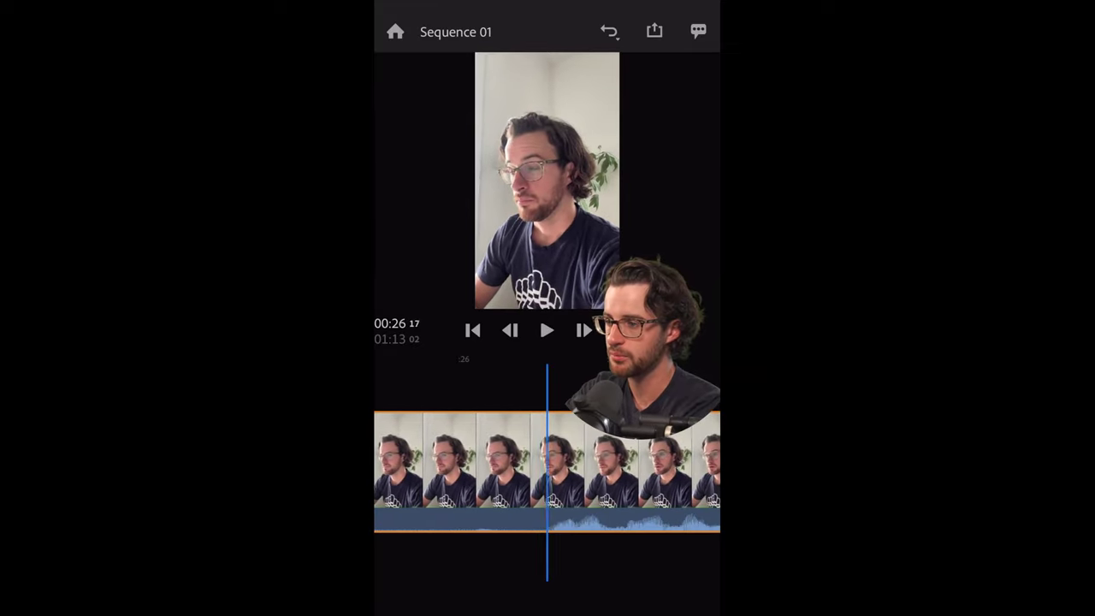
left_click(547, 466)
left_click(513, 364)
left_click(488, 466)
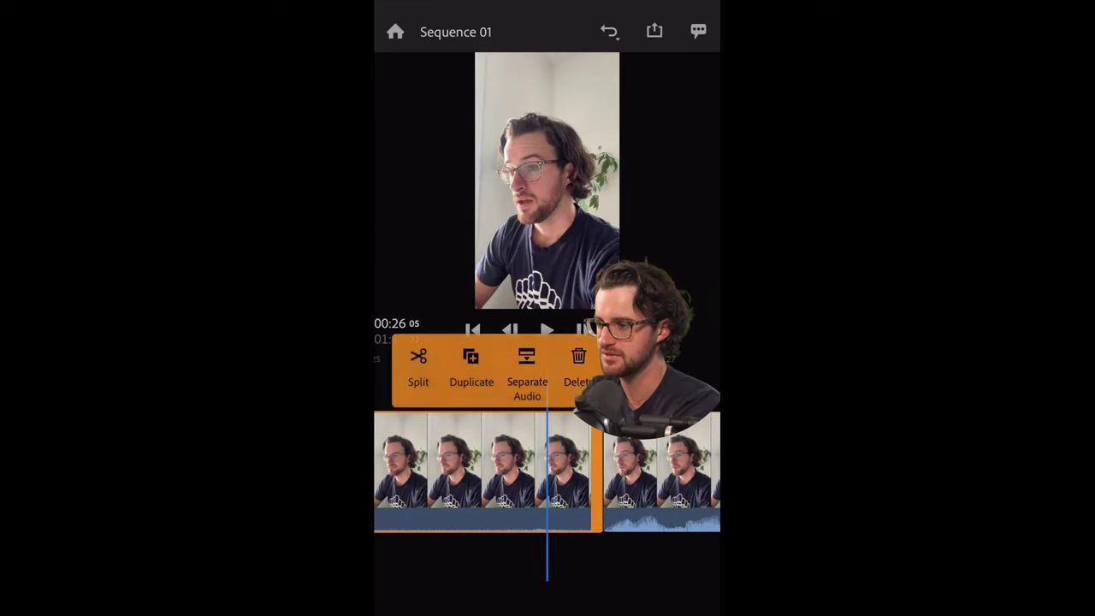
left_click(579, 364)
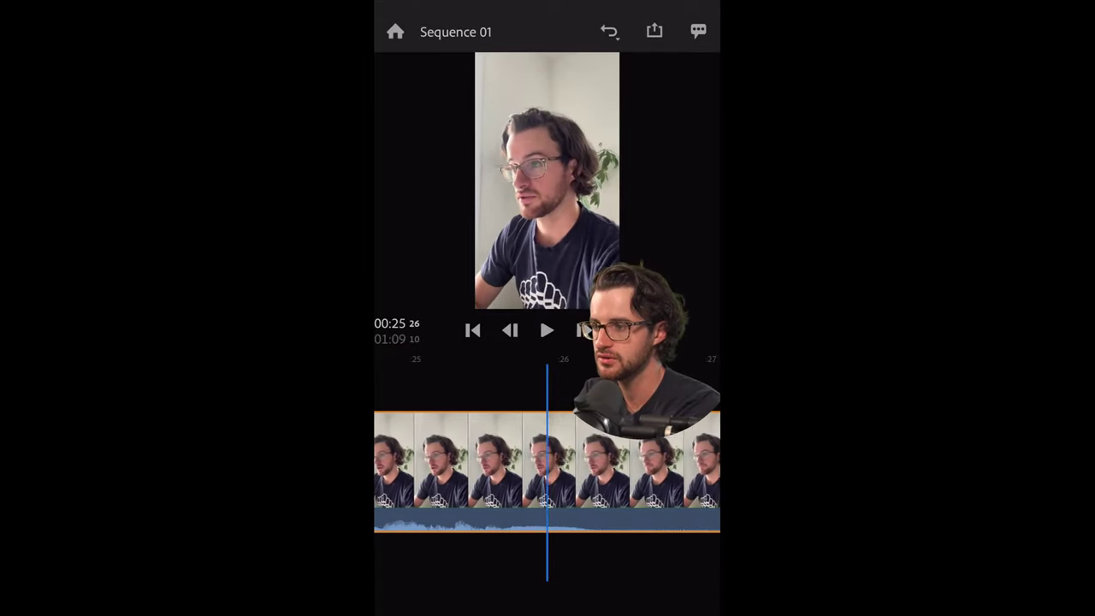
left_click(548, 466)
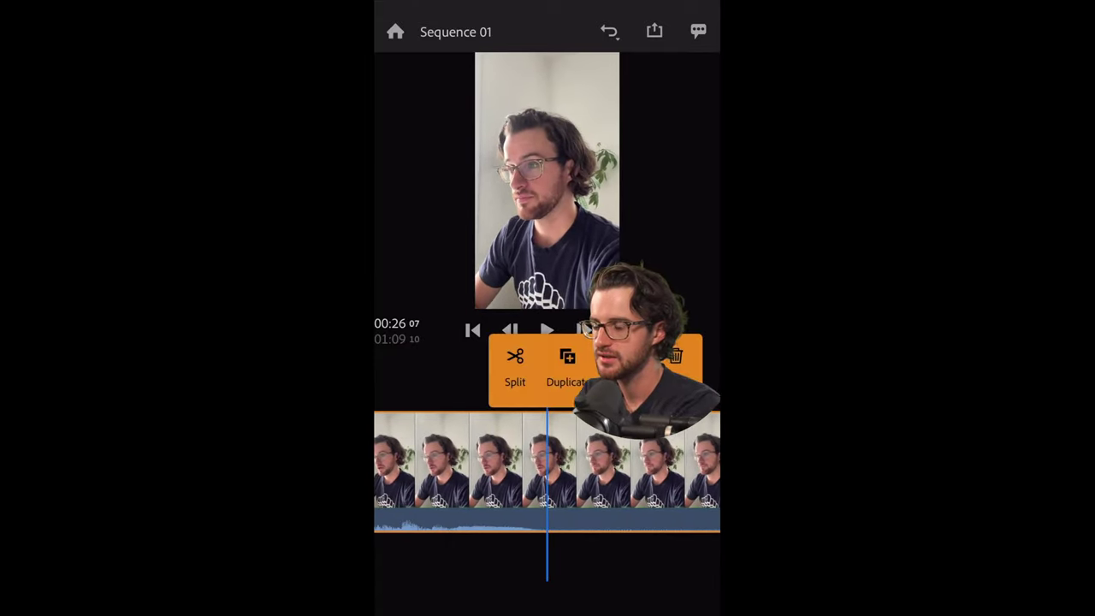
left_click(515, 368)
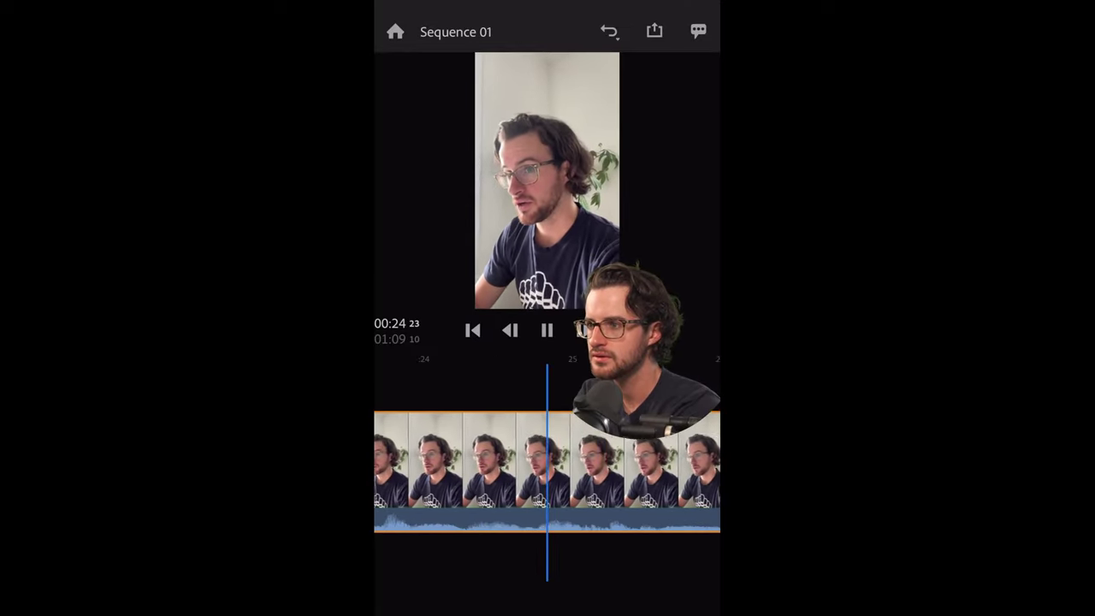
left_click(496, 470)
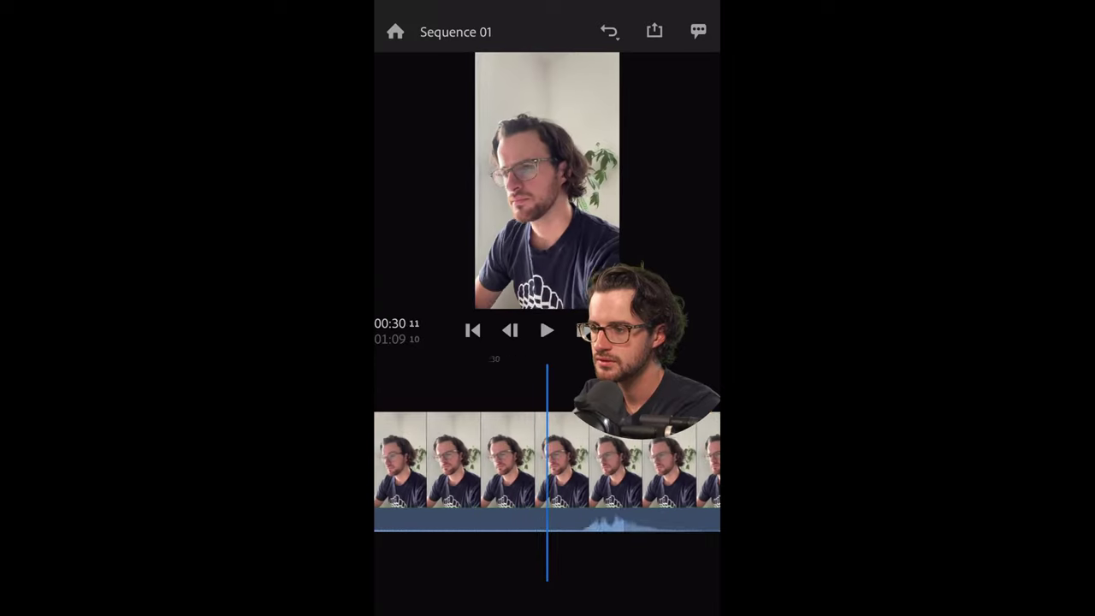
Step: Split the clip again, delete the unwanted cut piece, and add one more split
left_click(547, 471)
left_click(513, 368)
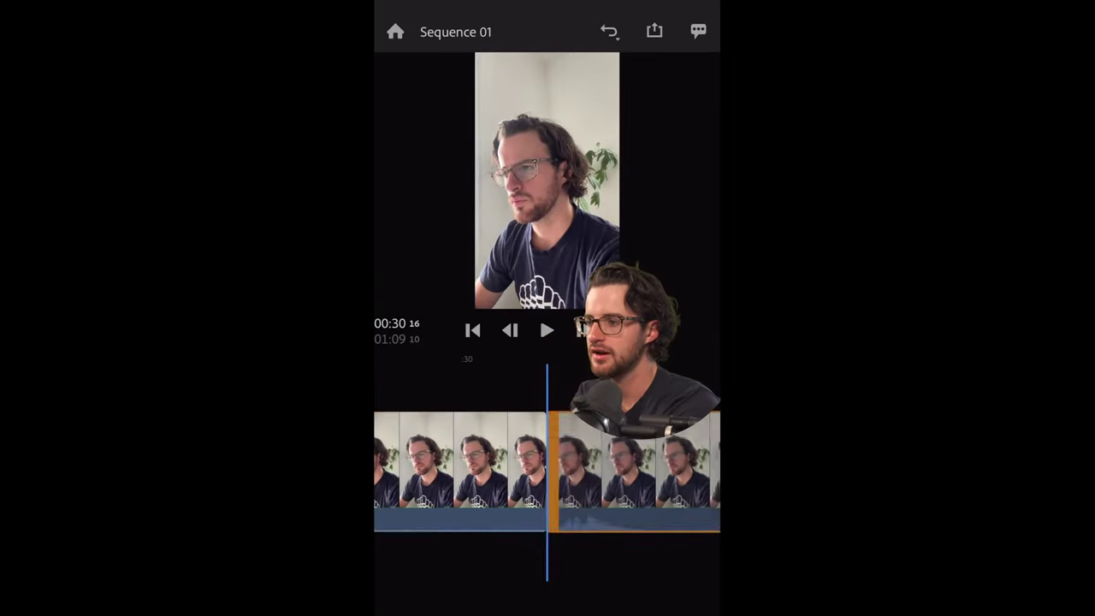
left_click(488, 467)
left_click(582, 368)
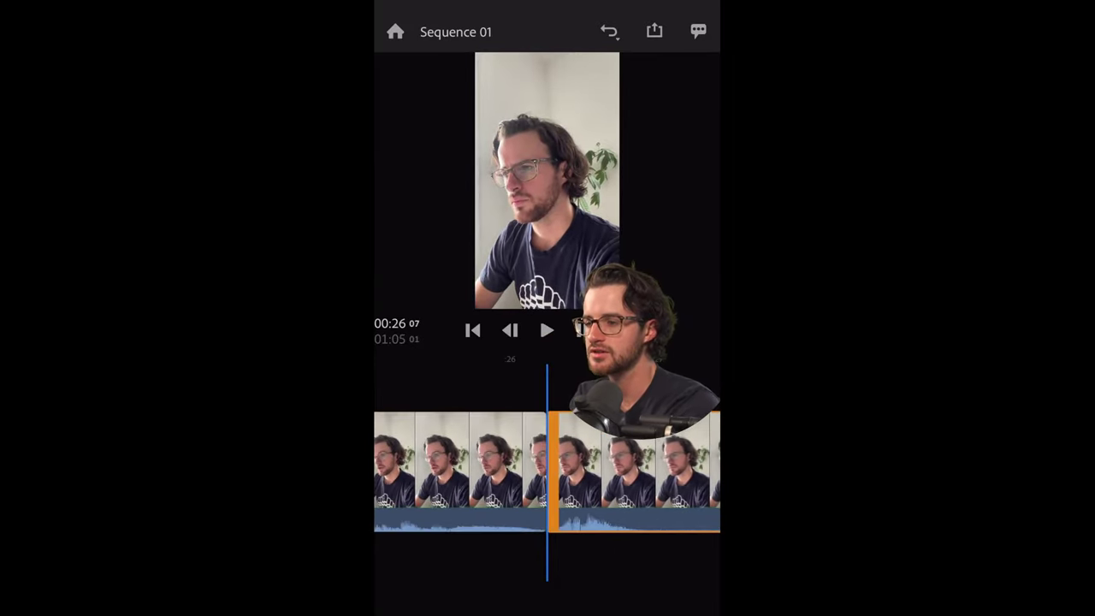
left_click(513, 470)
left_click(513, 357)
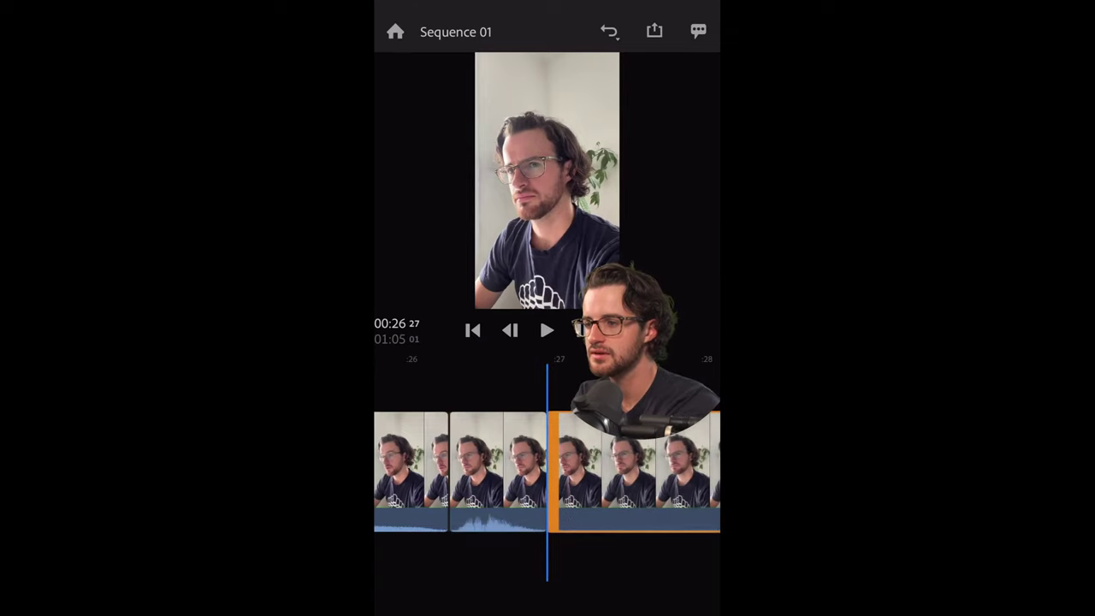
Step: Make further splits along the remaining clip at the playhead
left_click_drag(650, 471, 393, 470)
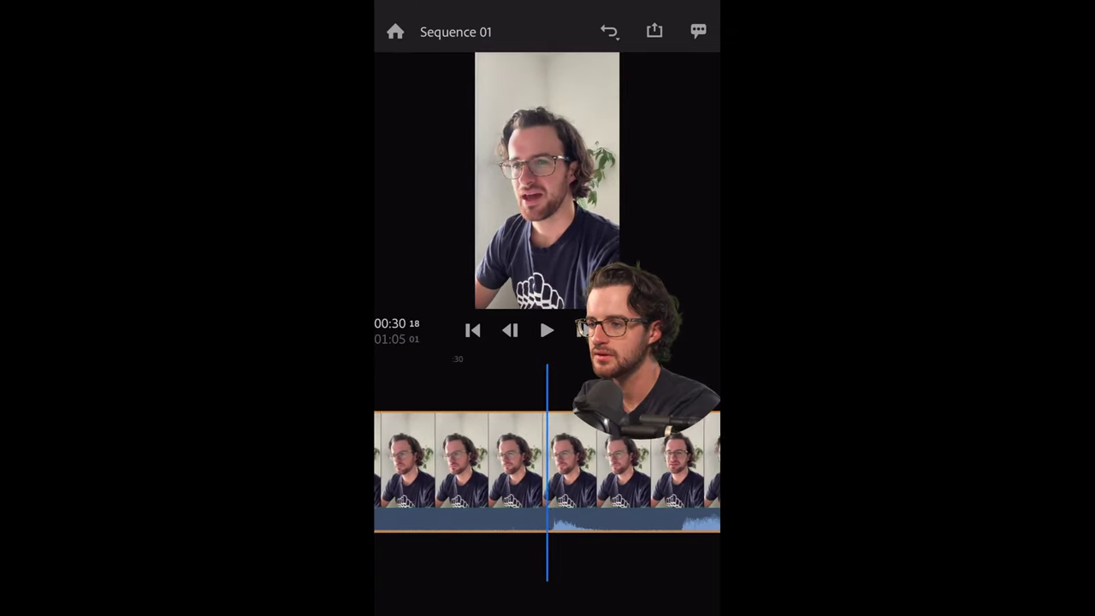
left_click(513, 471)
left_click(514, 368)
mouse_move(479, 471)
left_mouse_down()
mouse_move(617, 470)
mouse_move(513, 470)
left_mouse_up()
left_click(480, 471)
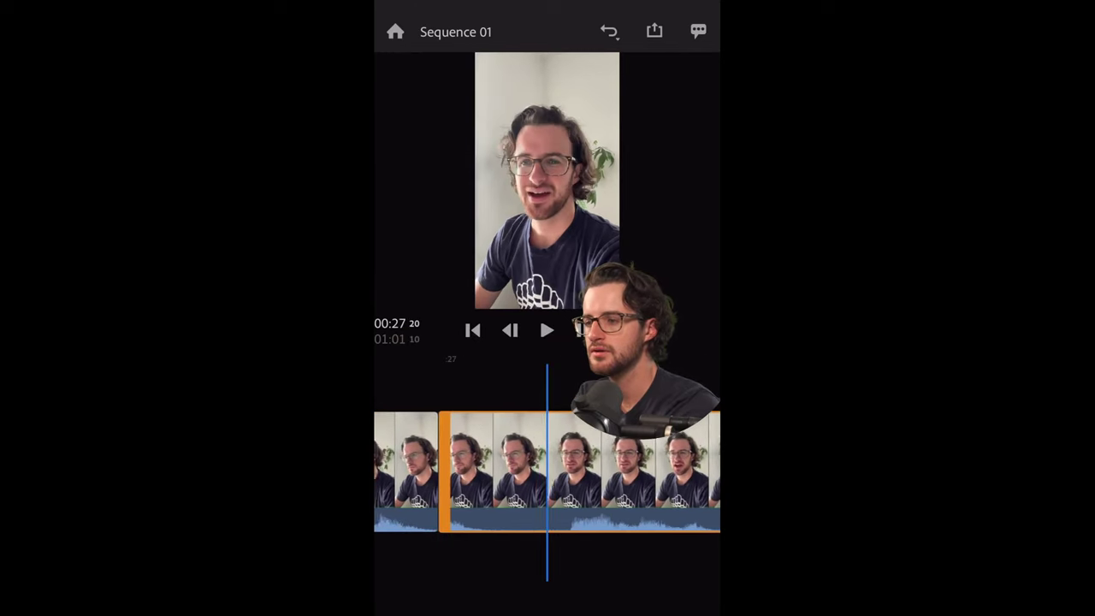
left_click(599, 470)
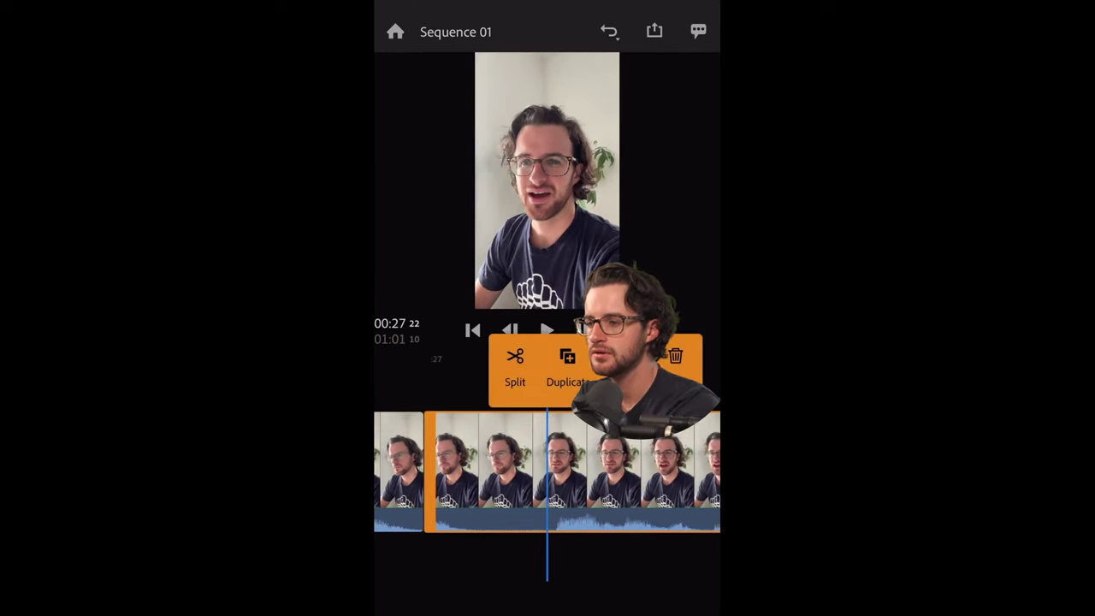
left_click(515, 368)
Step: Split off the final piece and drag it onto a new track above the main clips
mouse_move(513, 470)
left_mouse_down()
mouse_move(544, 470)
mouse_move(427, 470)
left_mouse_up()
left_click(599, 471)
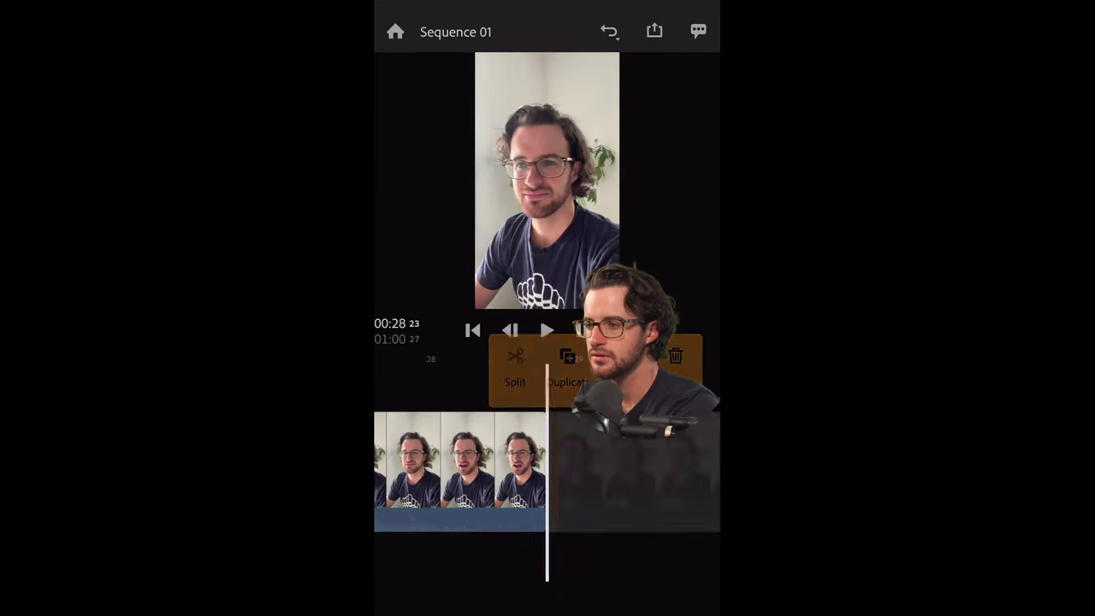
left_click(515, 368)
mouse_move(547, 470)
left_mouse_down()
mouse_move(428, 470)
mouse_move(550, 471)
left_mouse_up()
left_click_drag(616, 471, 460, 377)
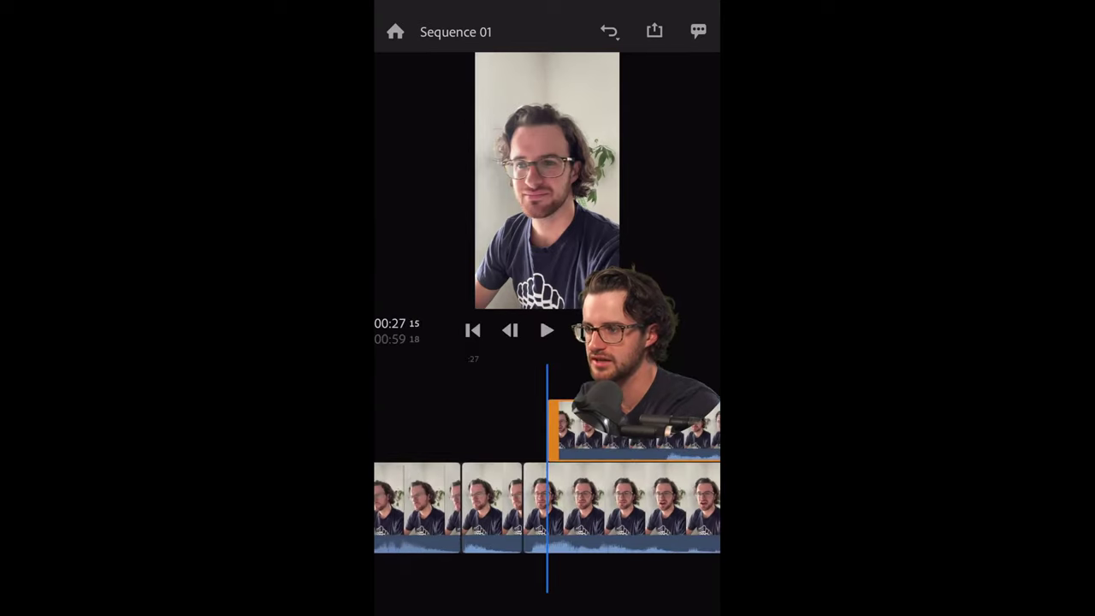
mouse_move(548, 505)
left_mouse_down()
mouse_move(474, 505)
mouse_move(653, 504)
mouse_move(537, 505)
left_mouse_up()
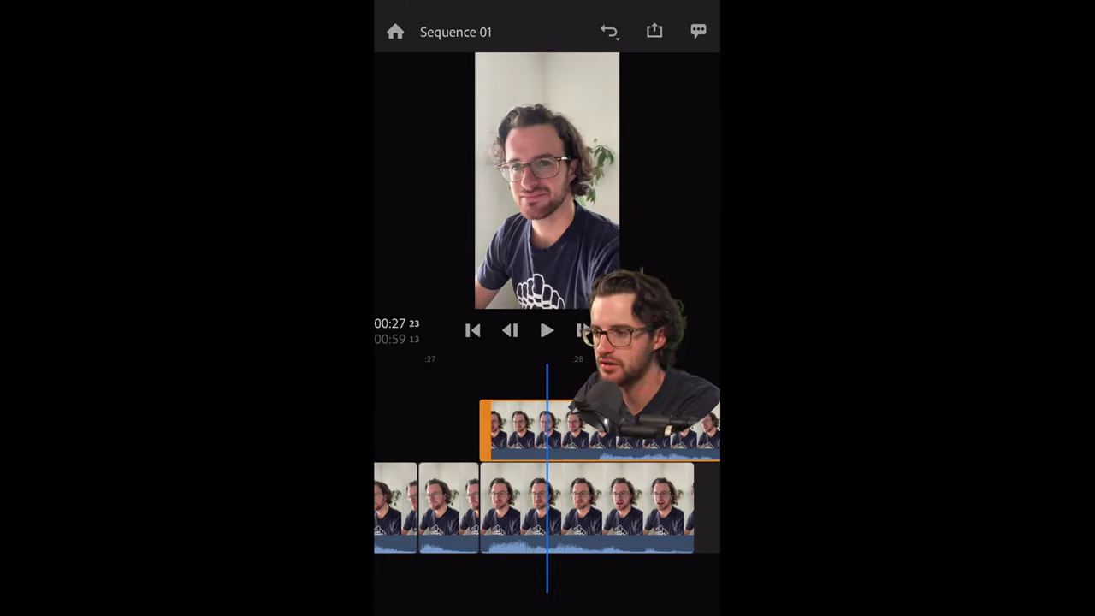
left_click(677, 609)
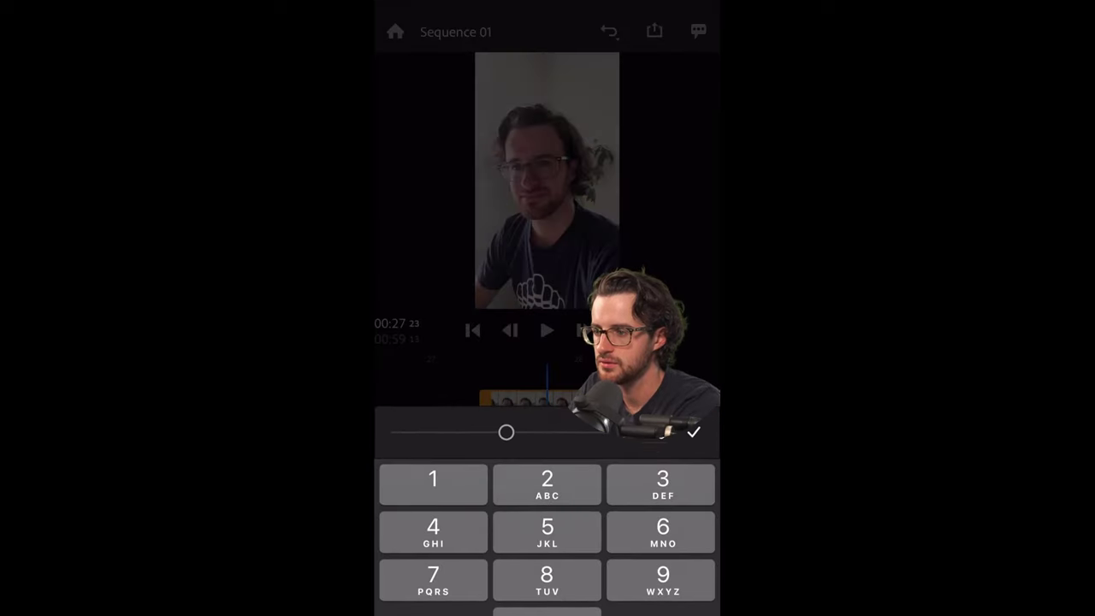
left_click(693, 433)
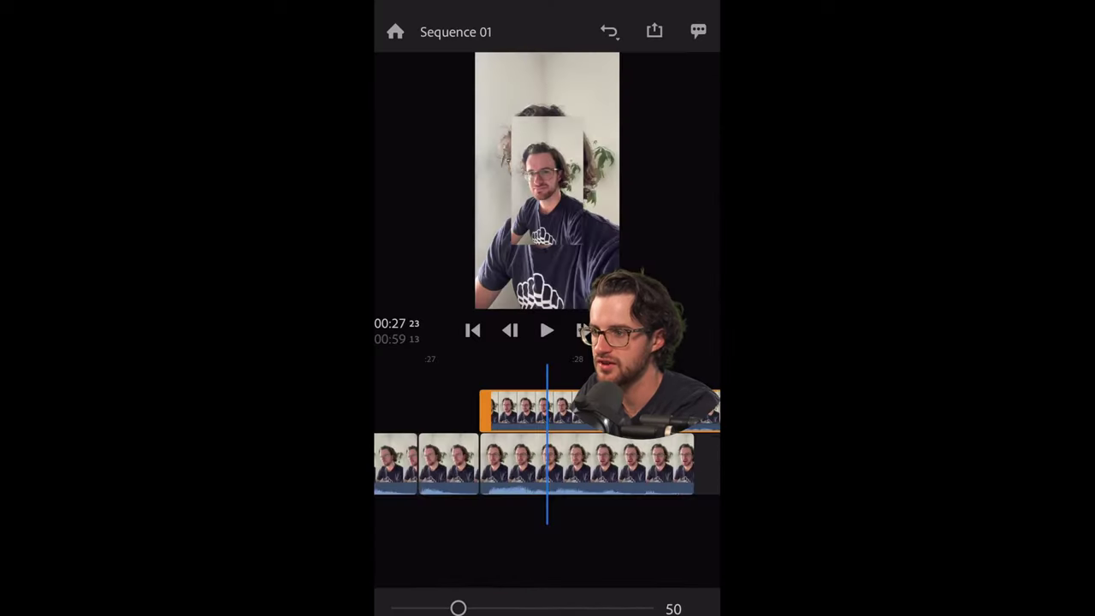
left_click(587, 464)
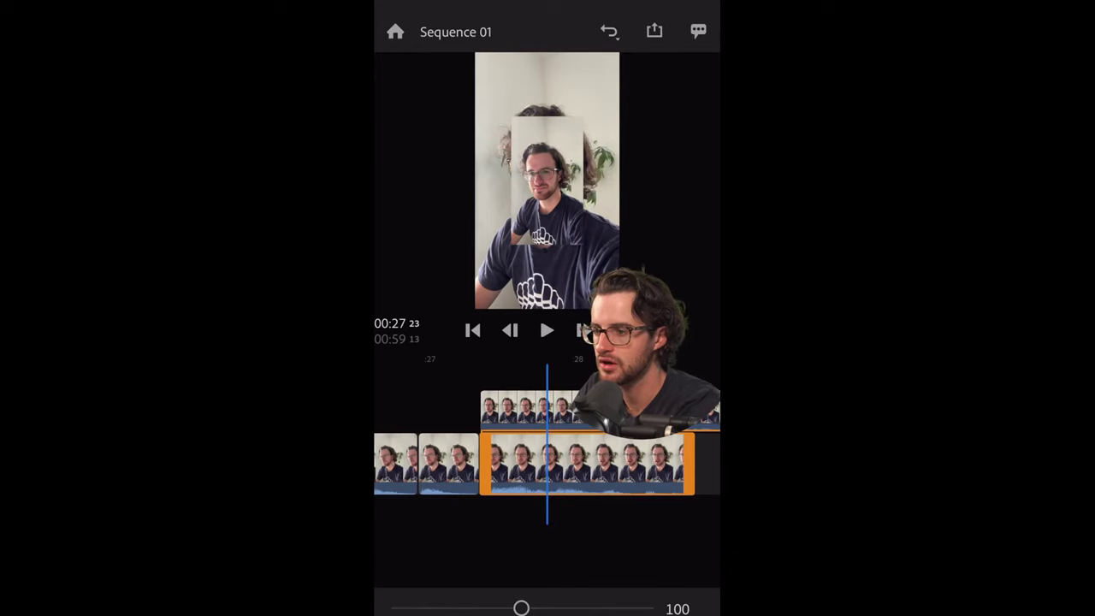
left_click(677, 607)
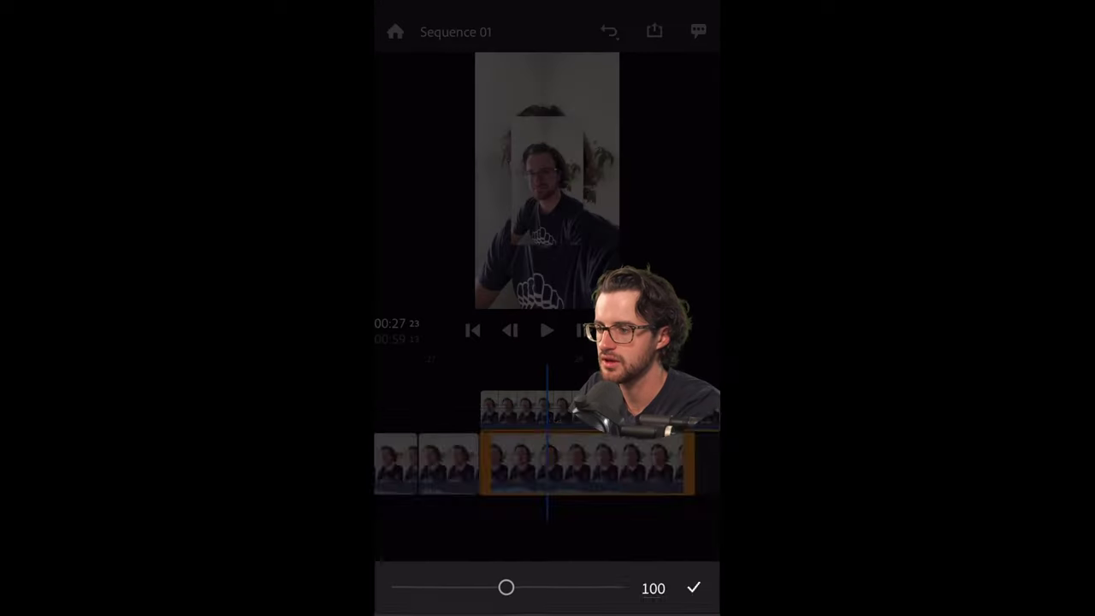
type("50")
left_click(693, 432)
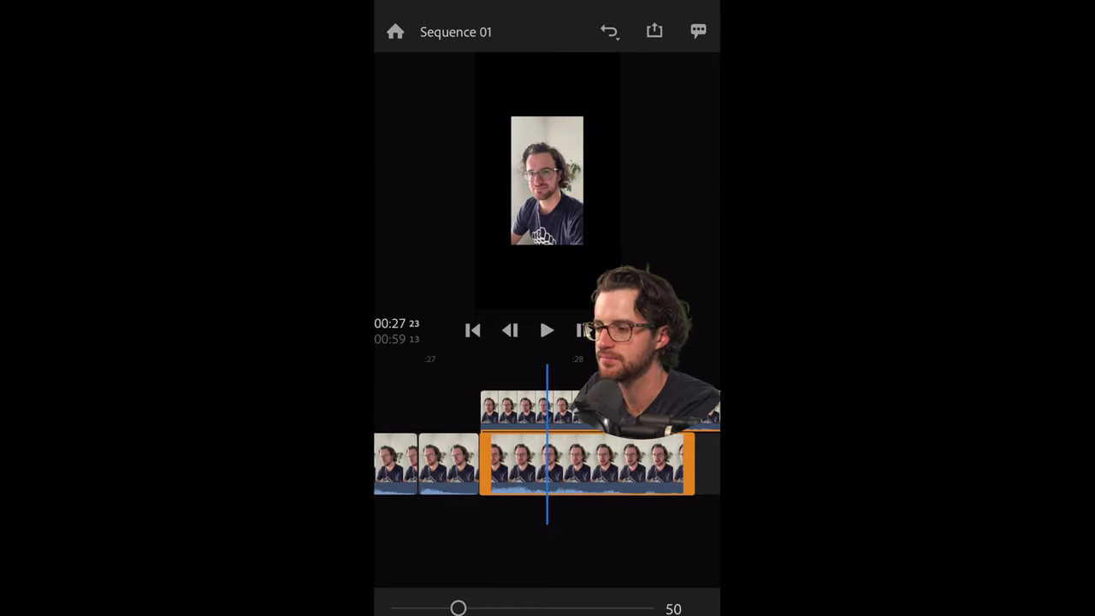
mouse_move(522, 609)
left_mouse_down()
mouse_move(468, 608)
mouse_move(494, 608)
left_mouse_up()
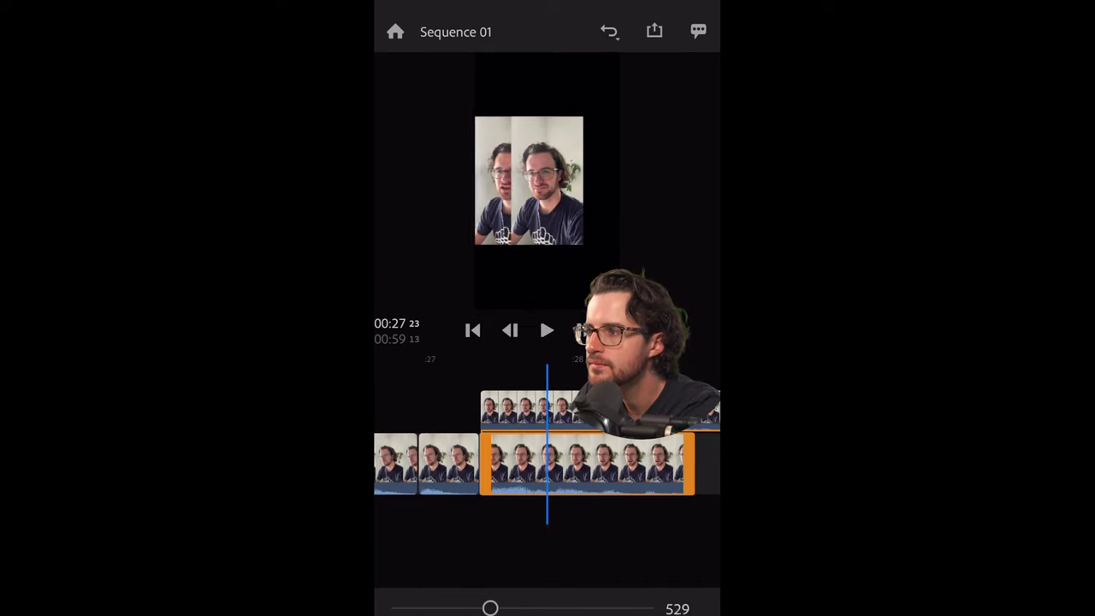
left_click(514, 409)
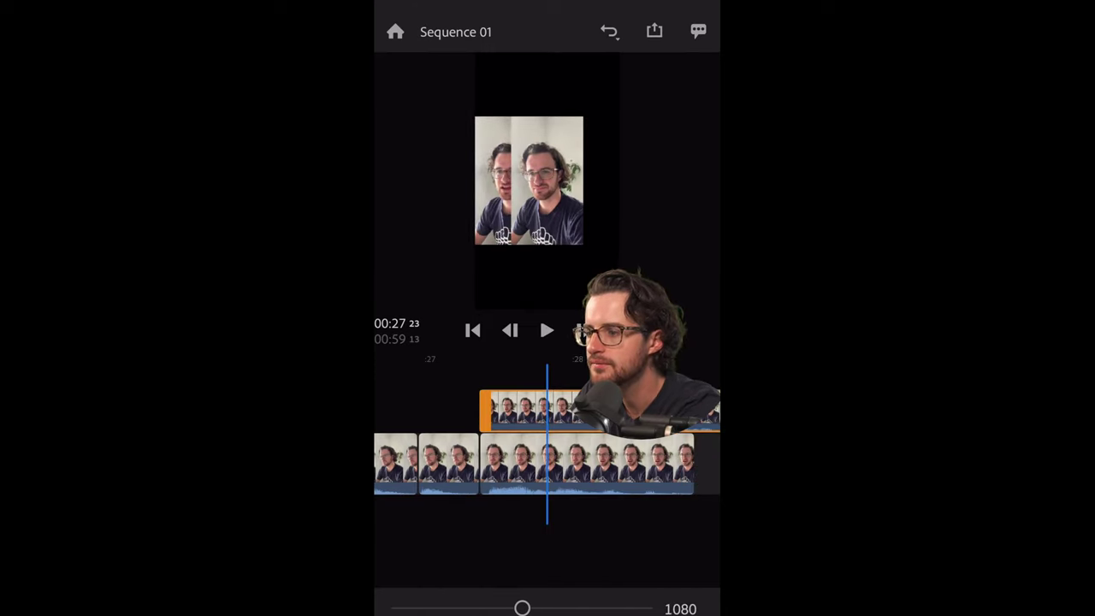
mouse_move(522, 608)
left_mouse_down()
mouse_move(570, 608)
mouse_move(552, 609)
left_mouse_up()
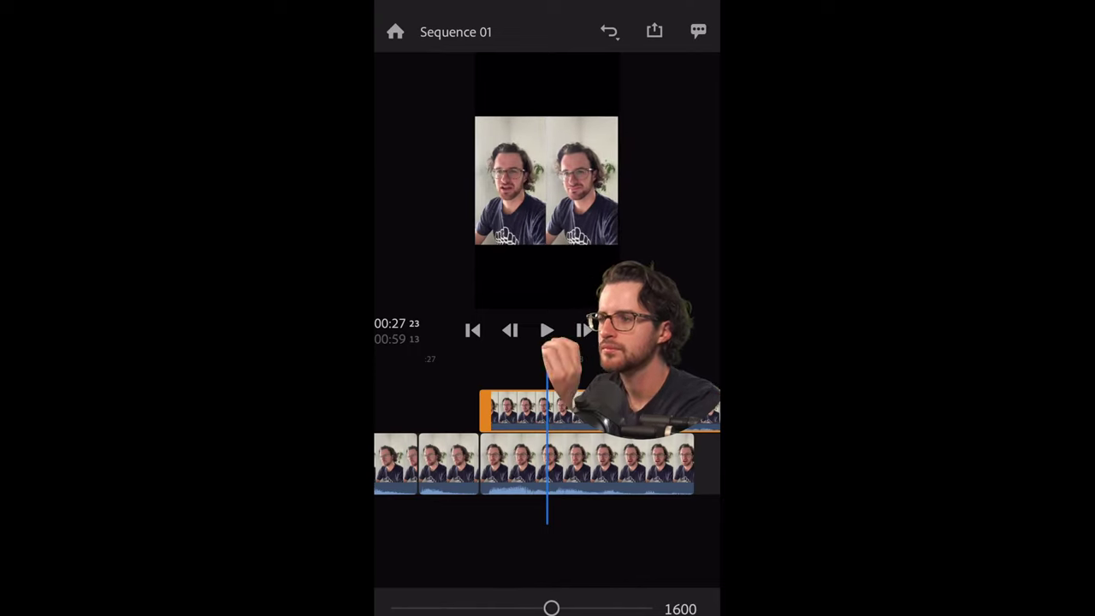
scroll(548, 442, "right", 3)
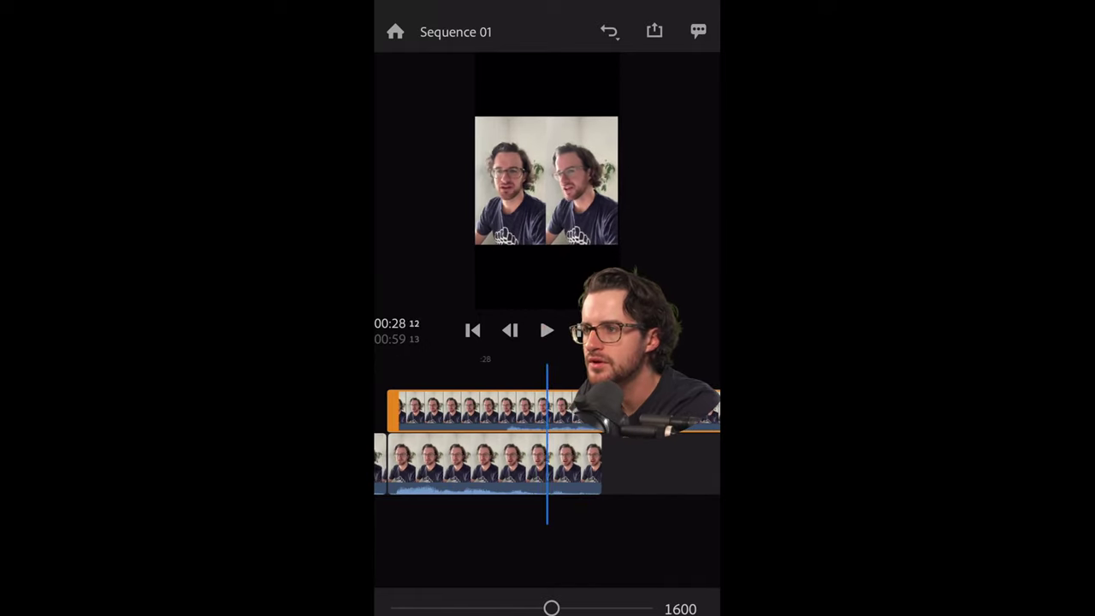
scroll(548, 442, "left", 5)
scroll(548, 442, "left", 2)
scroll(548, 443, "right", 4)
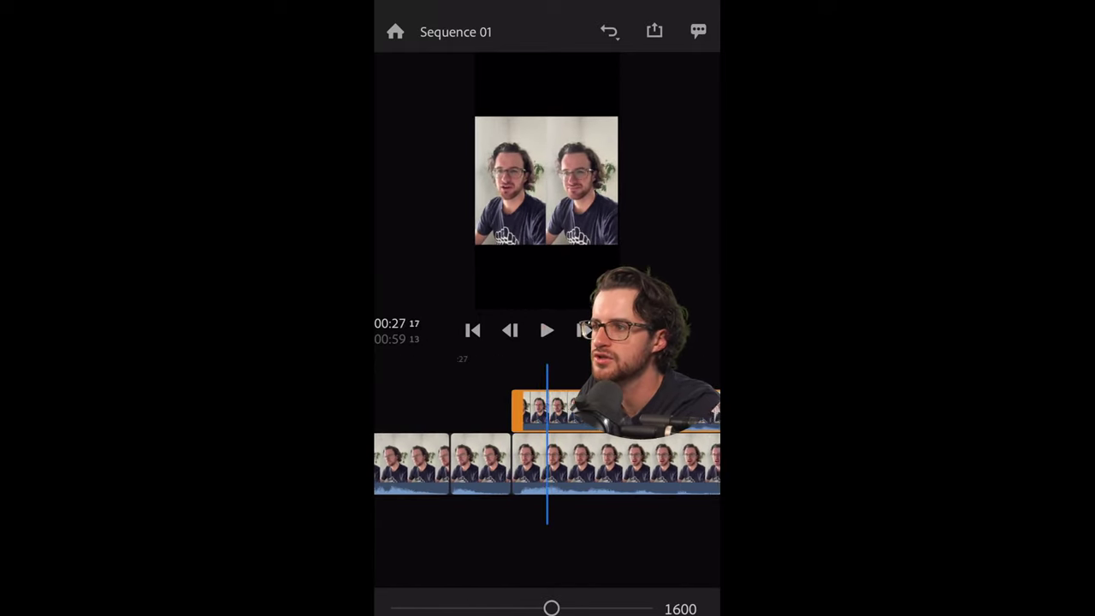
scroll(548, 442, "left", 2)
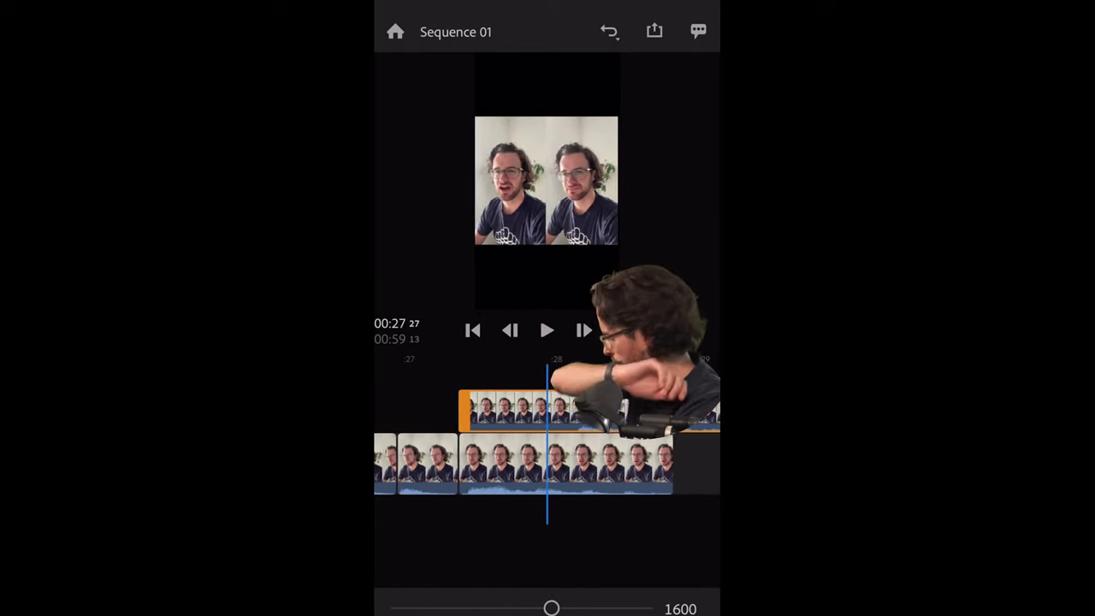
scroll(548, 443, "right", 1)
scroll(548, 443, "right", 1)
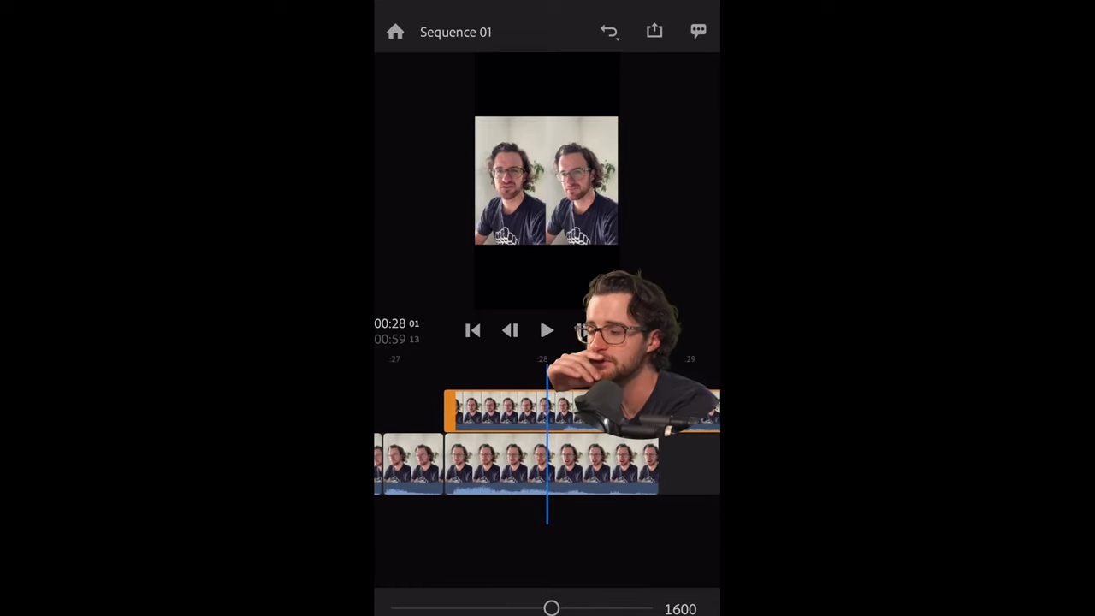
scroll(548, 442, "right", 1)
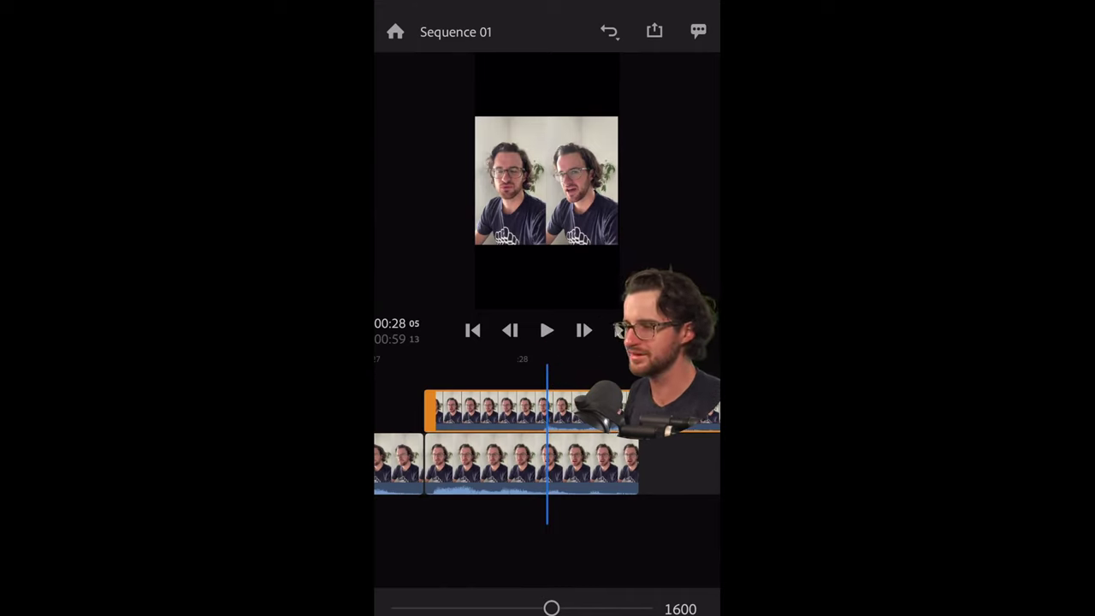
scroll(548, 442, "left", 1)
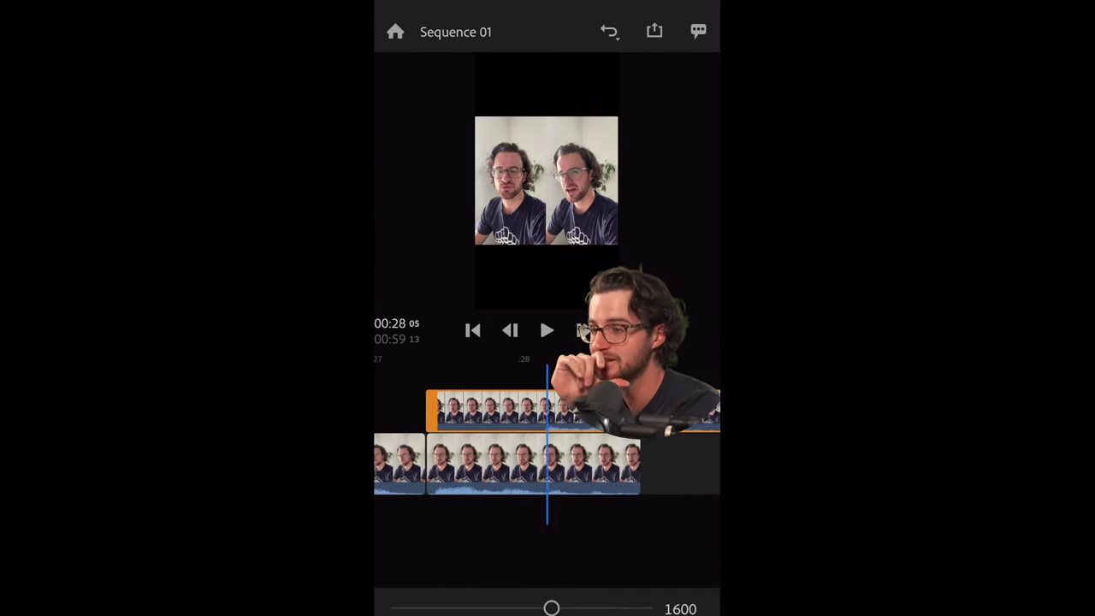
scroll(547, 443, "right", 3)
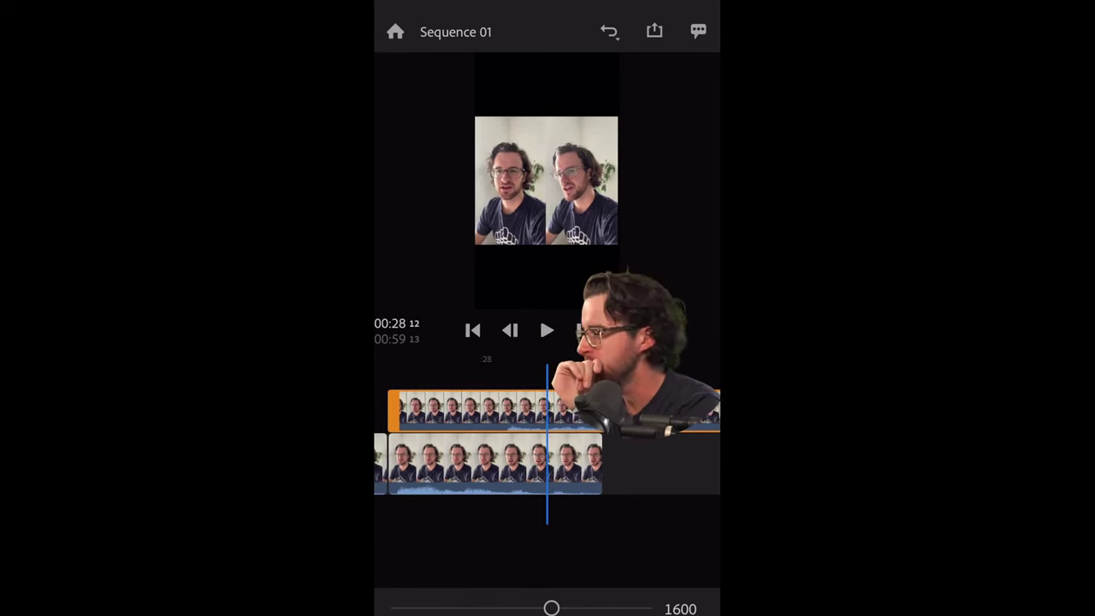
scroll(548, 442, "left", 2)
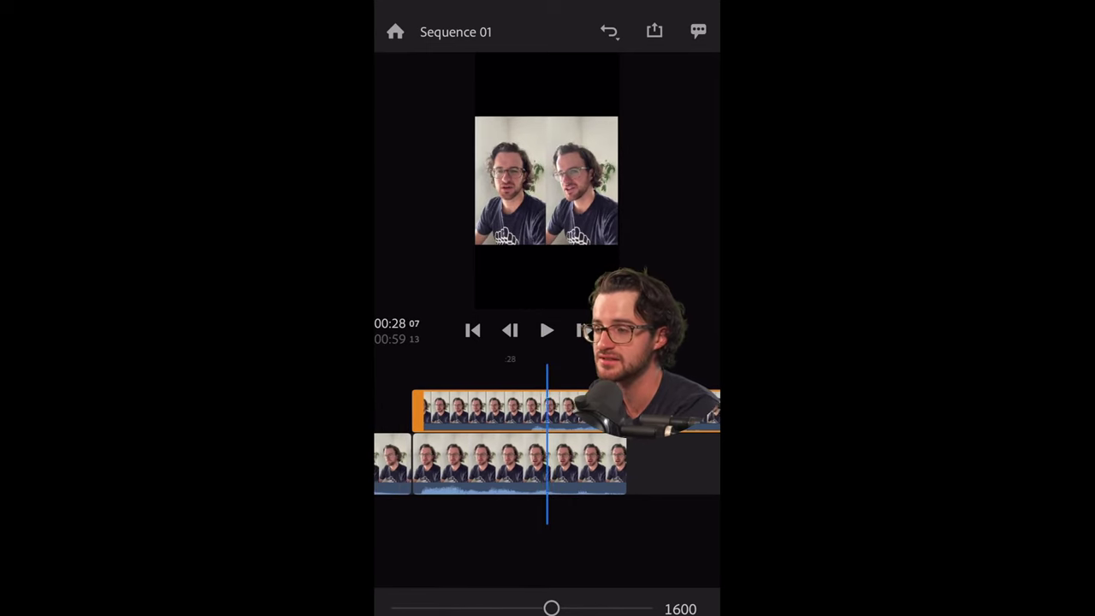
scroll(548, 442, "left", 3)
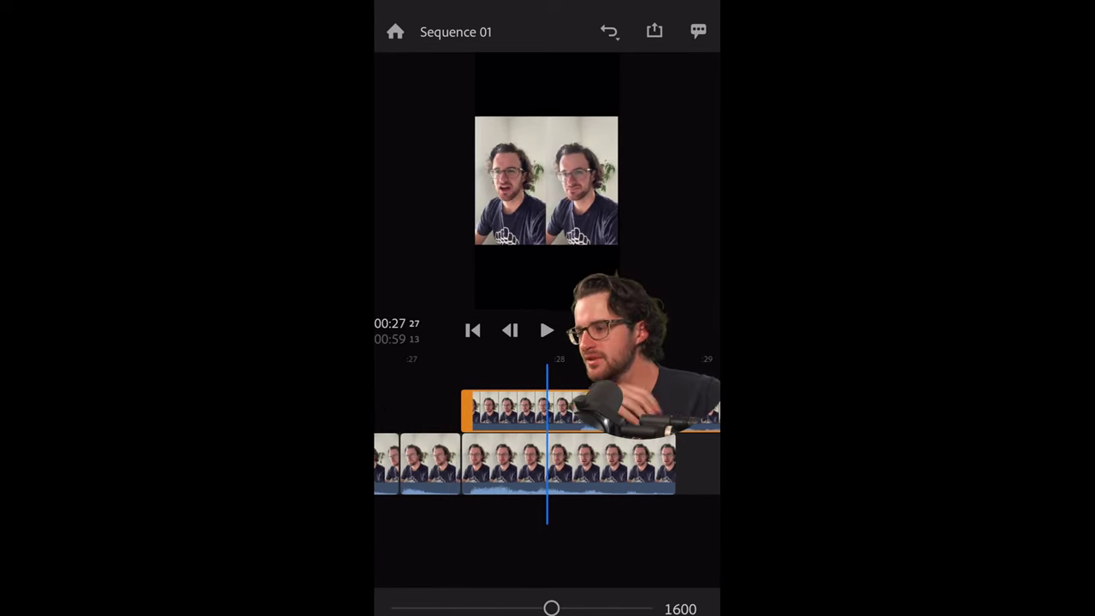
Step: Drag the overlay clip into the main track, undo the misplaced drop, and re-place it near 00:27
left_click_drag(522, 411, 676, 462)
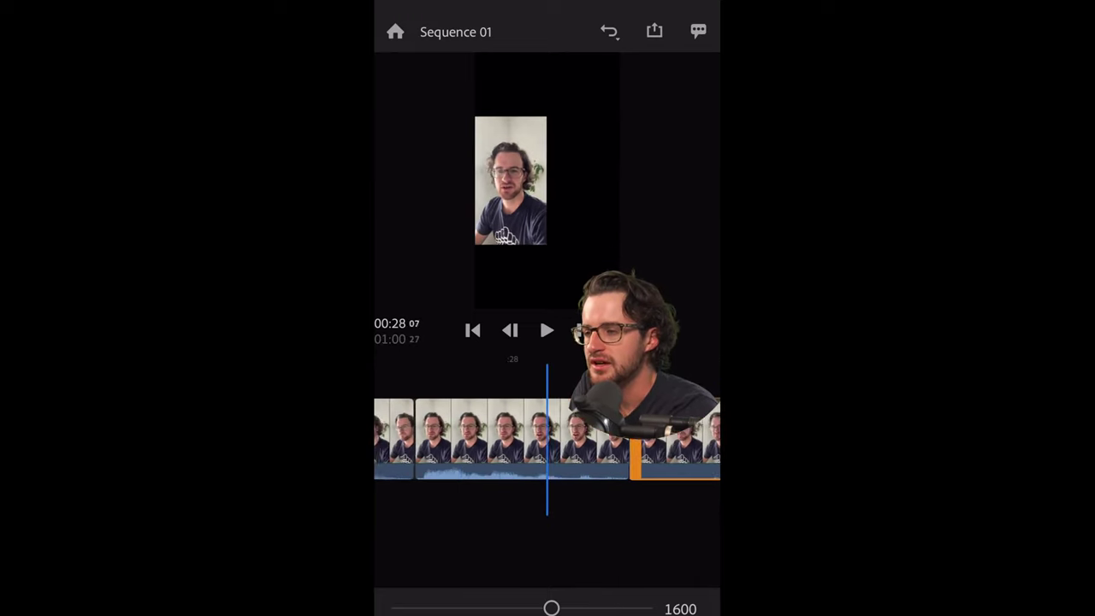
left_click_drag(599, 436, 453, 437)
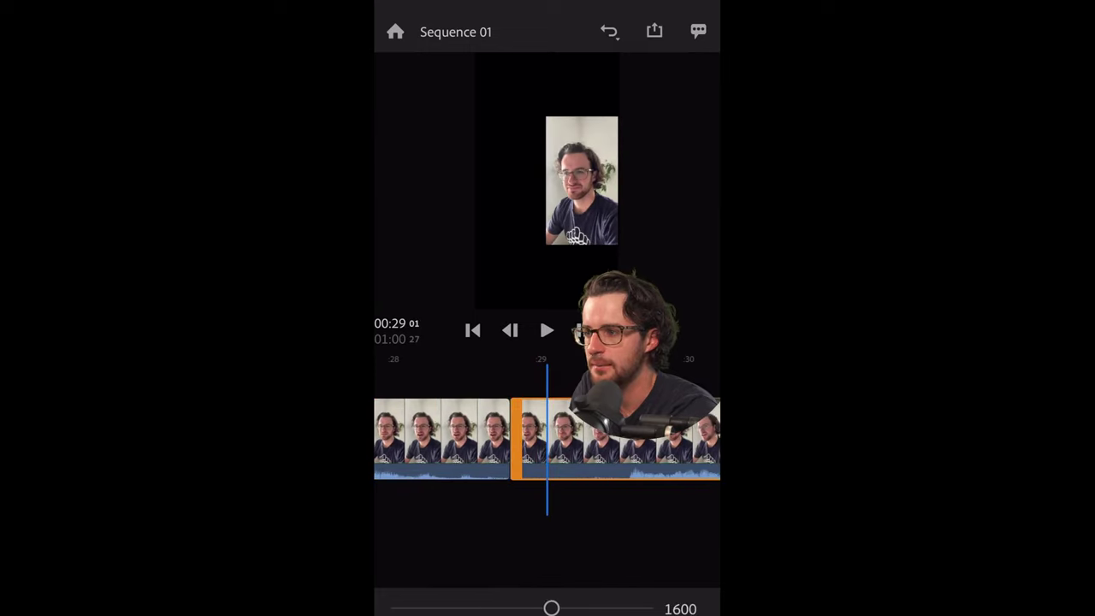
left_click(462, 436)
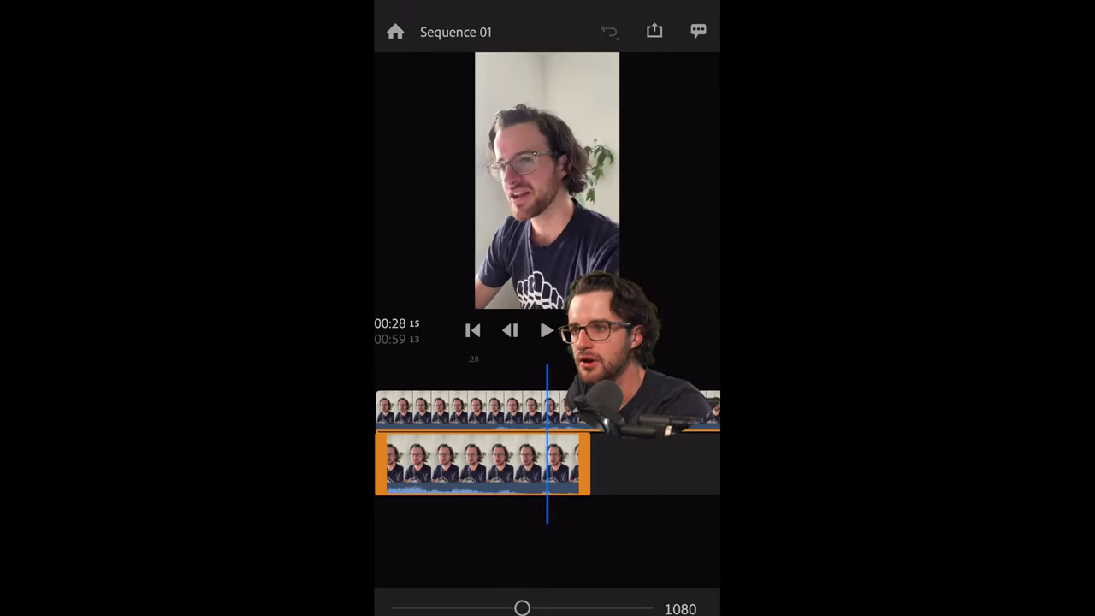
left_click(608, 30)
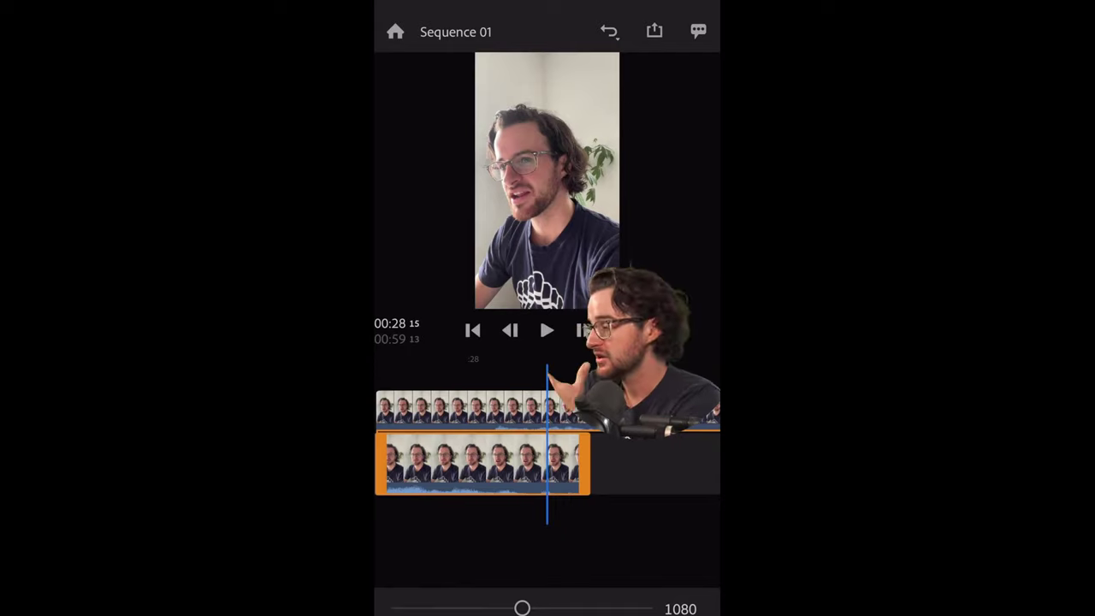
left_click_drag(480, 462, 667, 445)
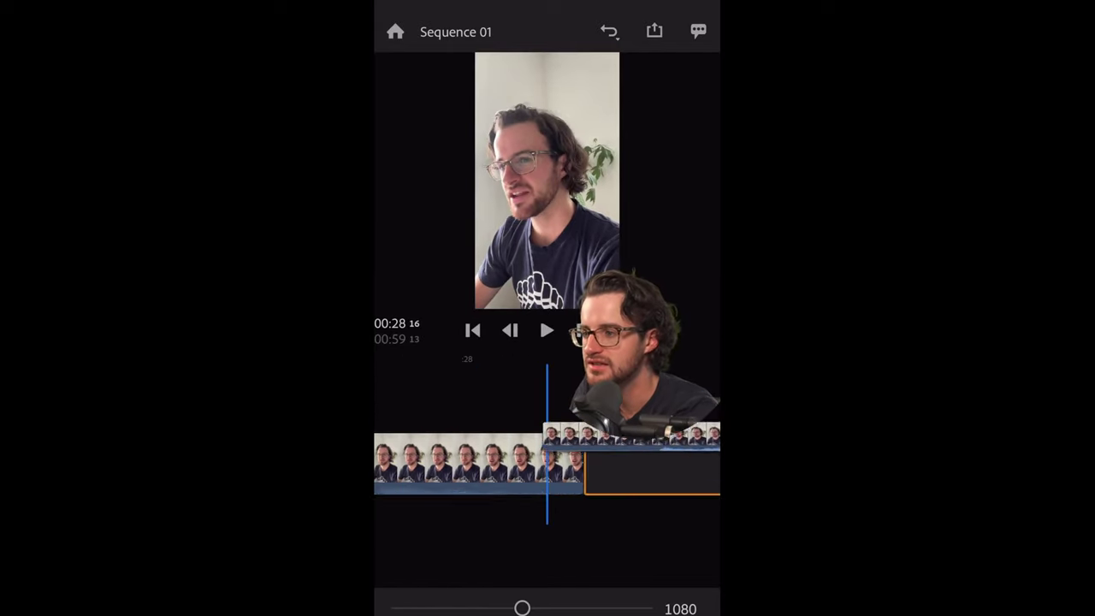
left_click_drag(479, 436, 701, 436)
left_click_drag(599, 436, 453, 437)
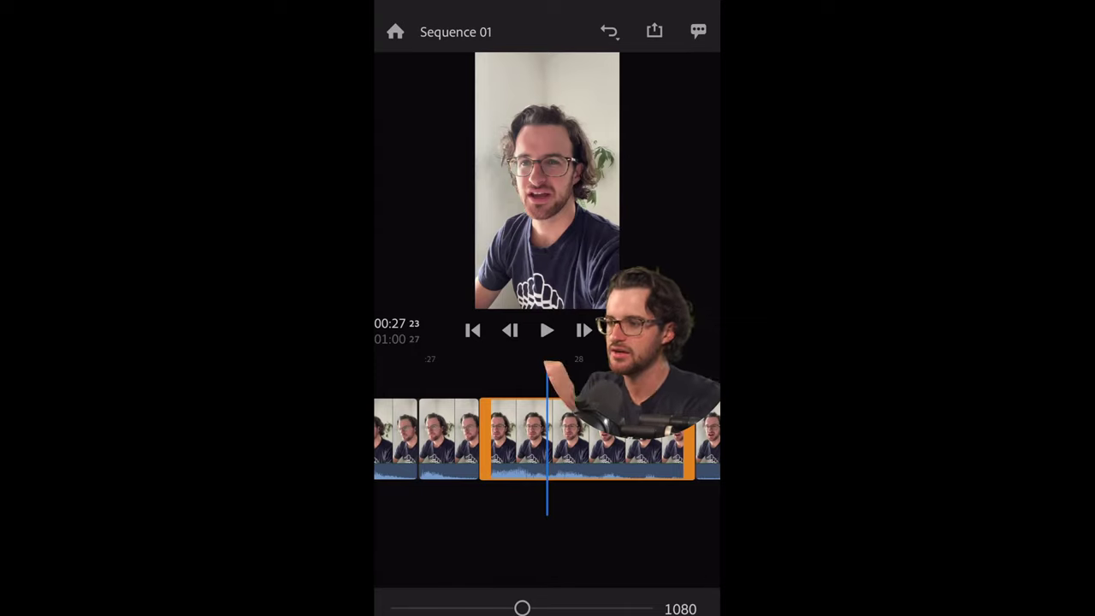
Step: Split the selfie clip near 00:29 and delete the short leftover piece
left_click_drag(633, 438, 451, 438)
left_click_drag(599, 439, 513, 438)
left_click(496, 438)
left_click(514, 355)
left_click(530, 438)
left_click(676, 330)
Step: Split the clip again and trim its start around 00:30
left_click(496, 438)
left_click(514, 342)
left_click_drag(599, 438, 476, 438)
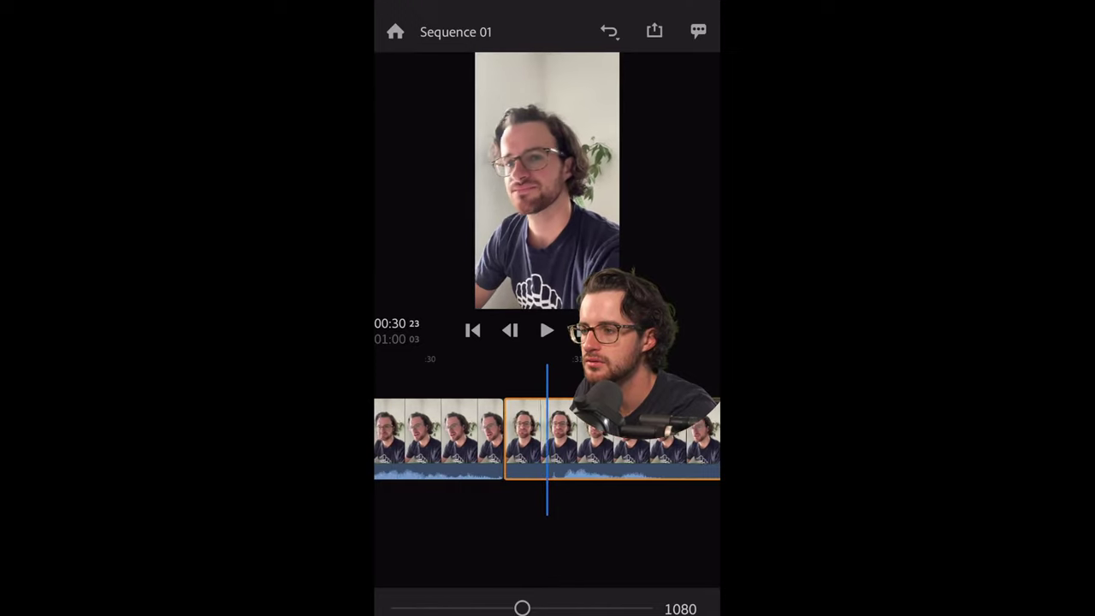
left_click_drag(425, 438, 548, 438)
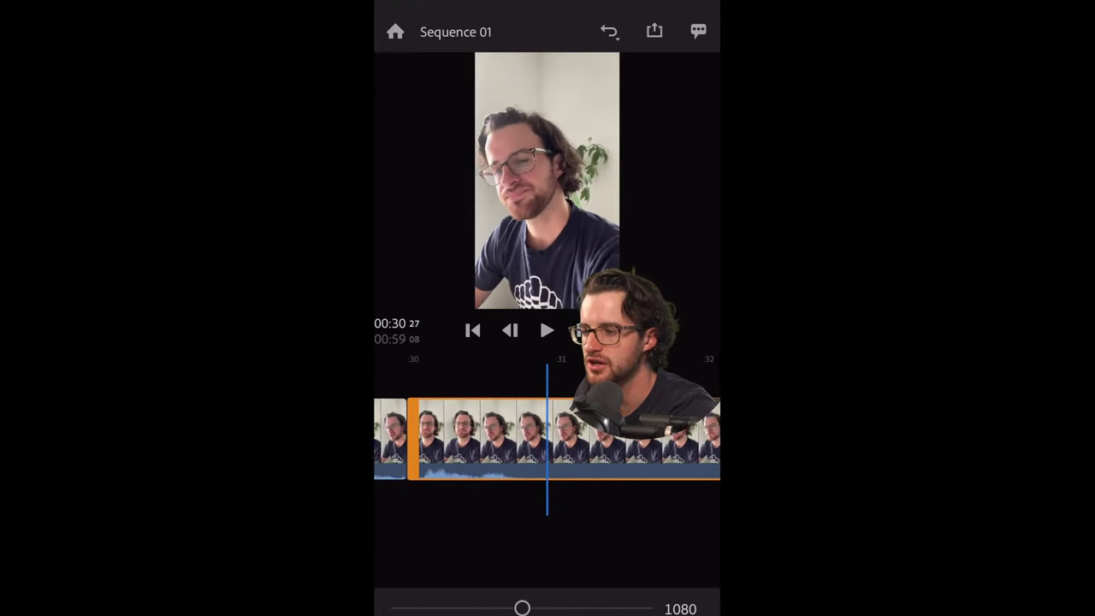
left_click(514, 439)
left_click(514, 346)
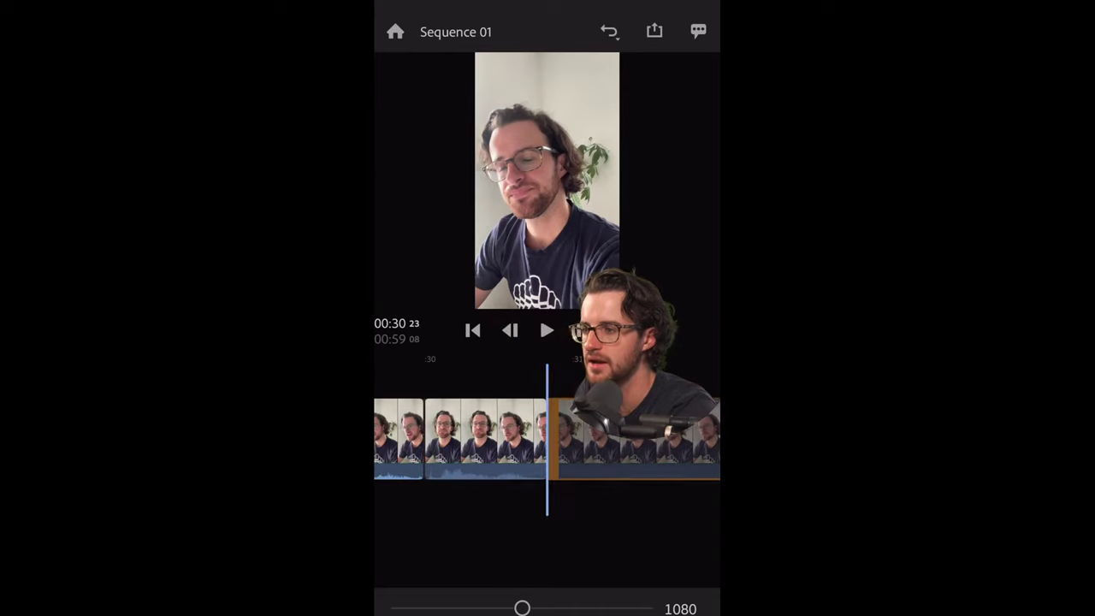
Step: Cut the clip at about 00:33 and remove the unwanted piece there
left_click_drag(685, 438, 411, 438)
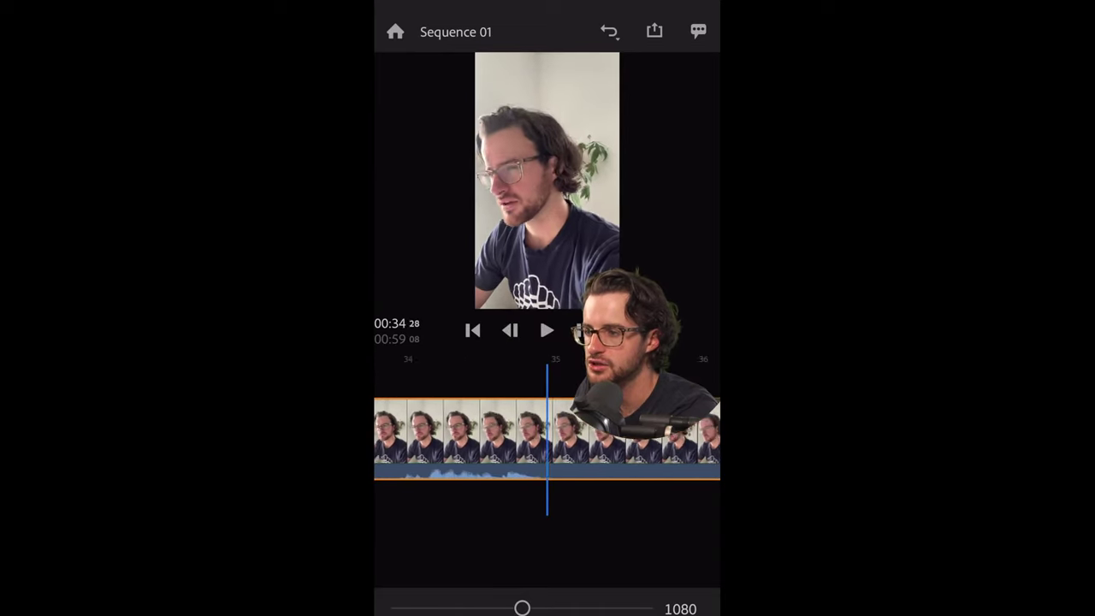
left_click(497, 438)
left_click(419, 351)
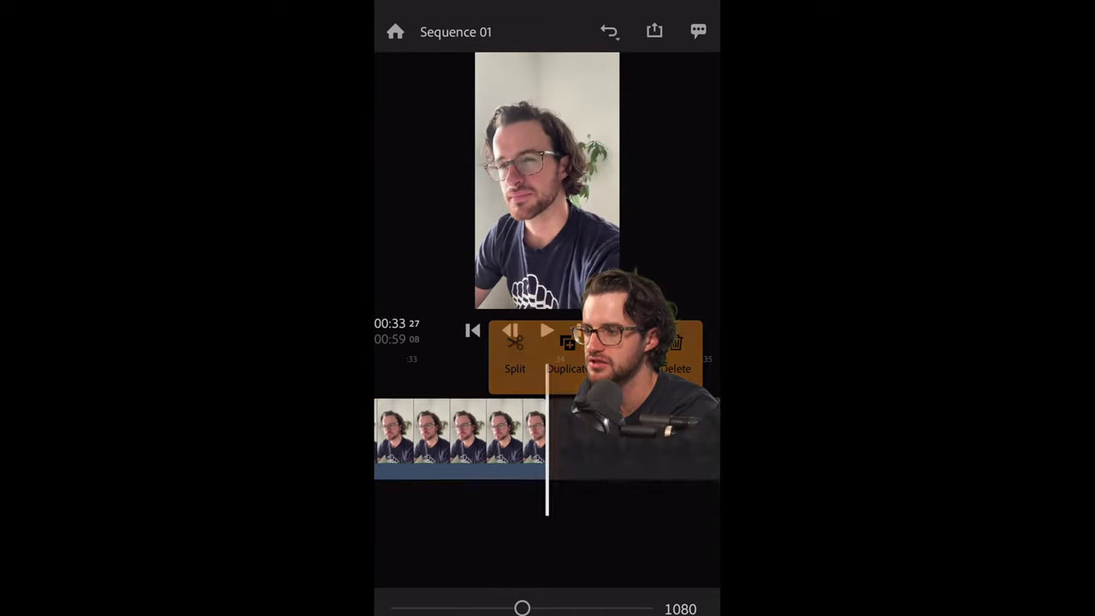
left_click(480, 439)
left_click_drag(650, 438, 415, 439)
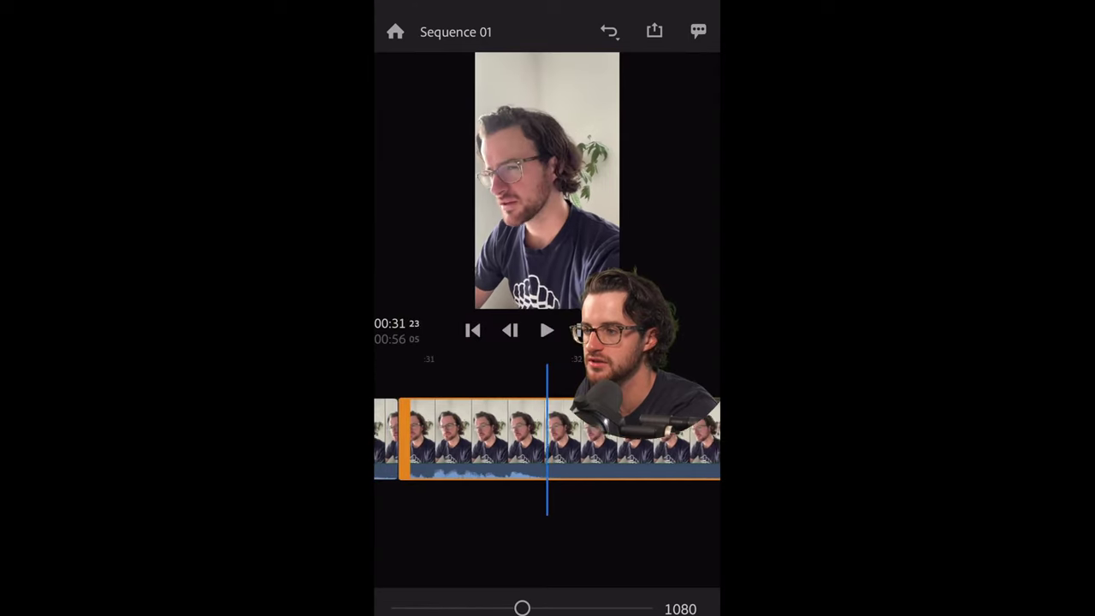
left_click(514, 438)
Step: Split near 00:34 and delete the piece back at about 00:33
left_click_drag(651, 438, 411, 438)
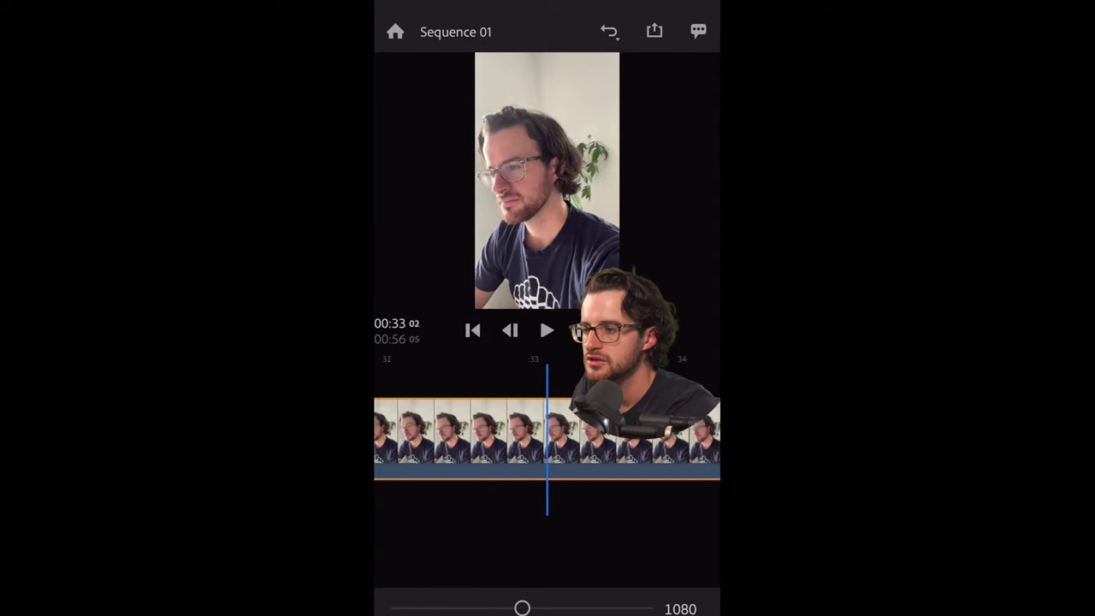
left_click_drag(513, 438, 580, 438)
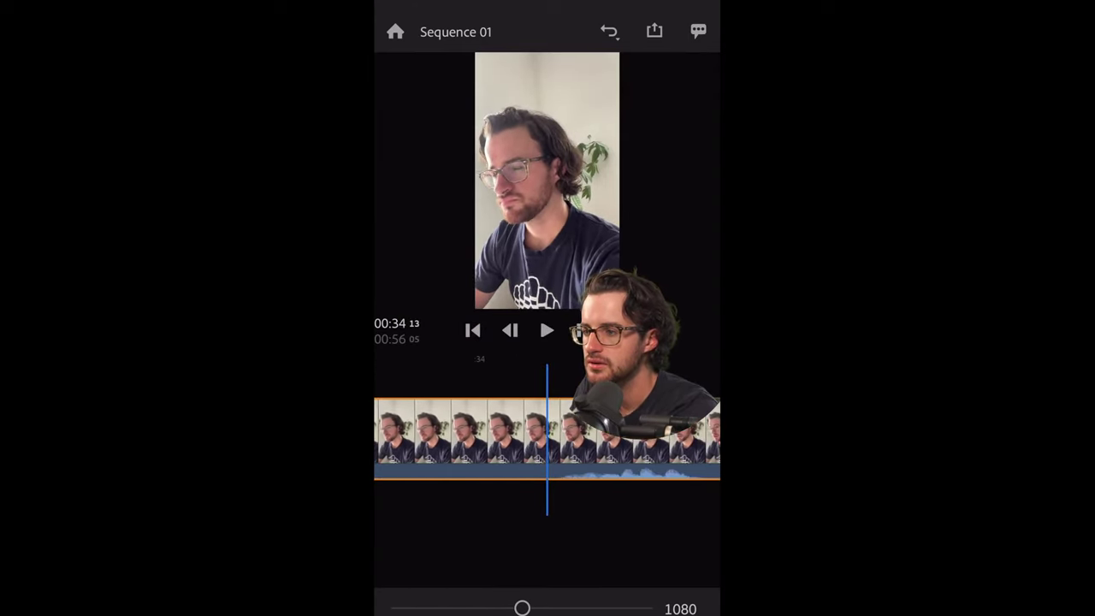
left_click(513, 438)
left_click(514, 346)
left_click_drag(514, 438, 550, 438)
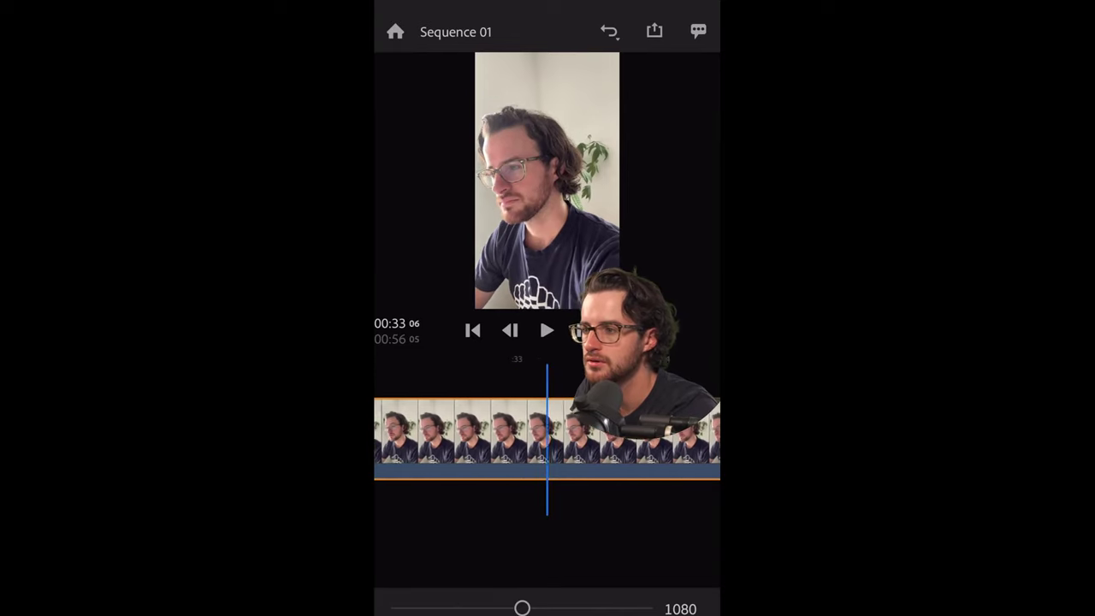
left_click(513, 438)
left_click(689, 351)
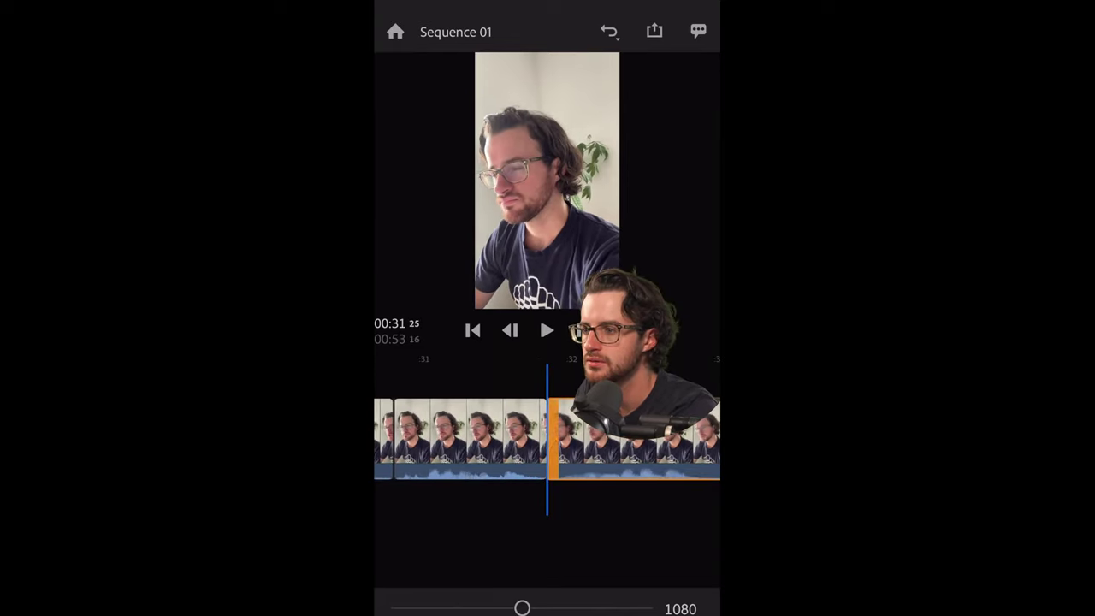
Step: Split at about 00:35 and remove the piece between the two cuts
left_click_drag(599, 438, 401, 438)
left_click(480, 437)
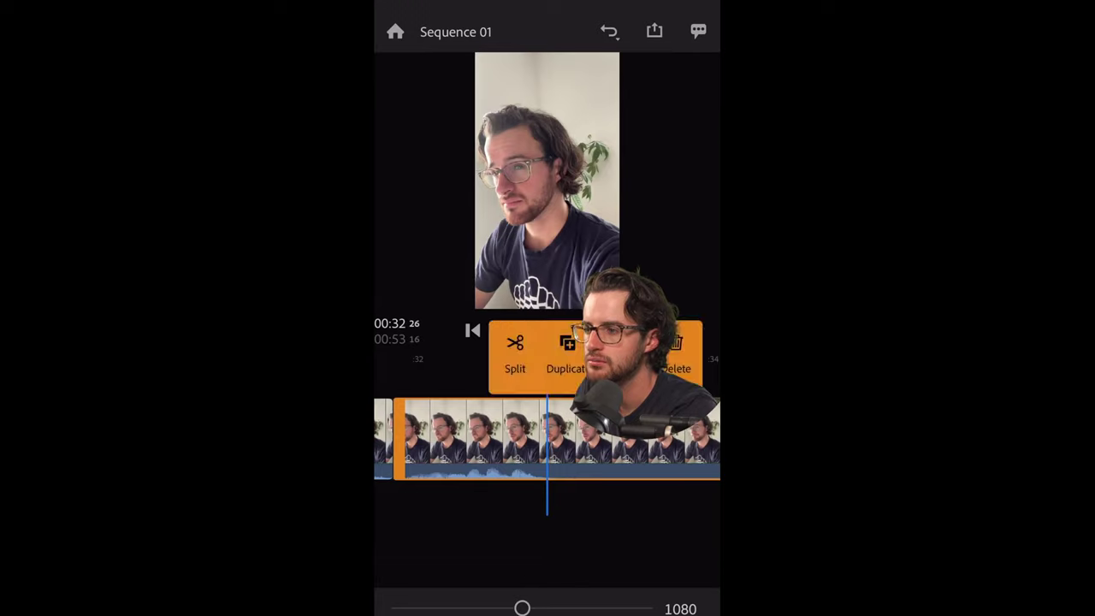
left_click(513, 349)
left_click_drag(668, 436, 411, 436)
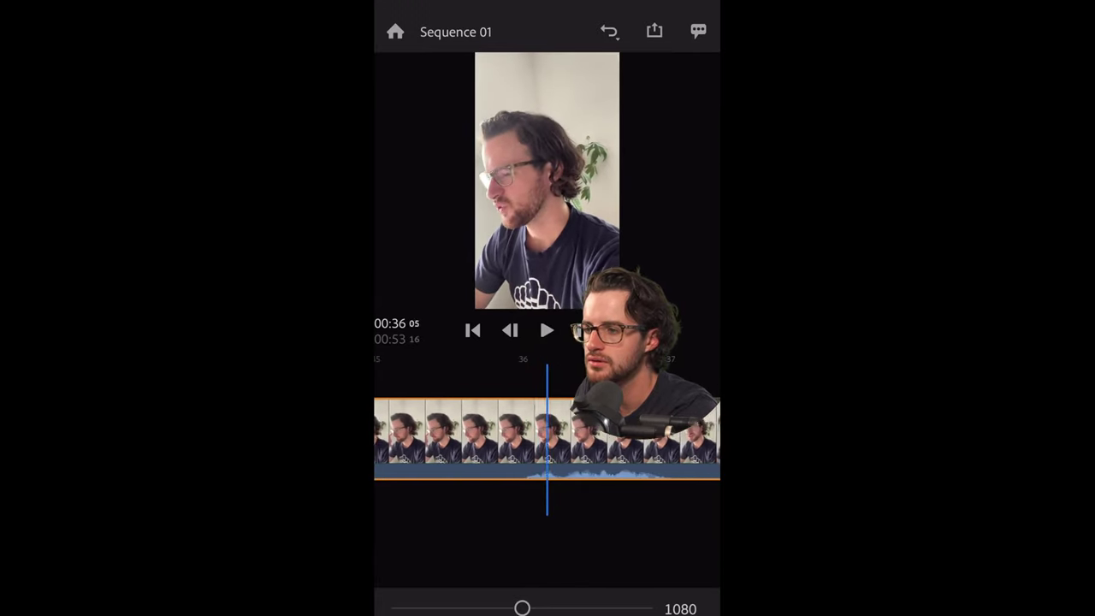
left_click(479, 436)
left_click(516, 342)
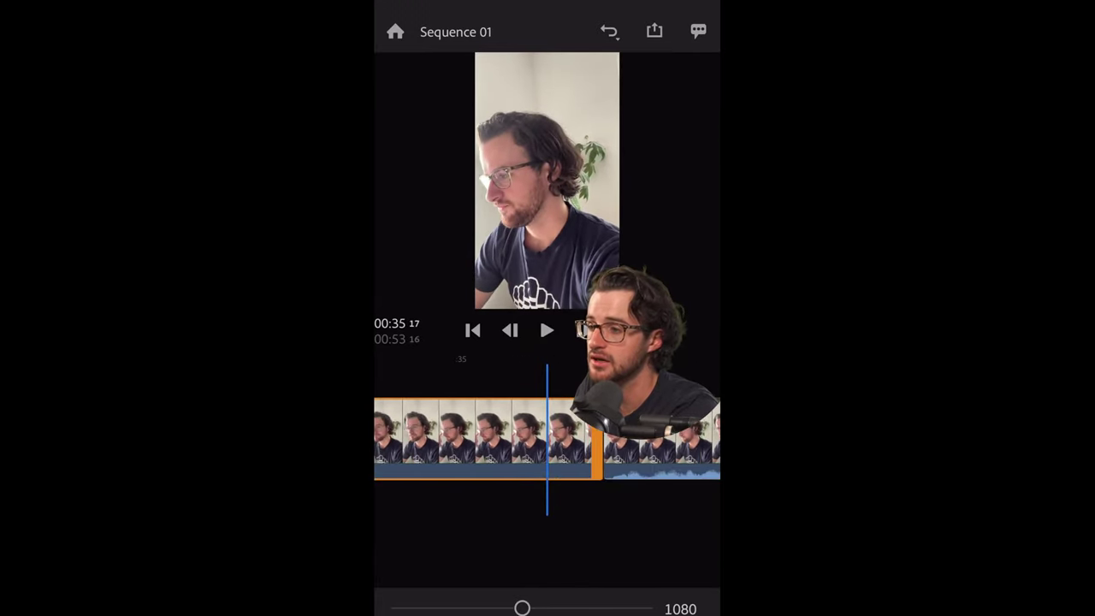
left_click(479, 436)
left_click(416, 349)
Step: Split at 00:34 and near 00:37, removing the unwanted piece before the 00:36 cut
left_click_drag(411, 436, 599, 437)
left_click_drag(514, 436, 547, 436)
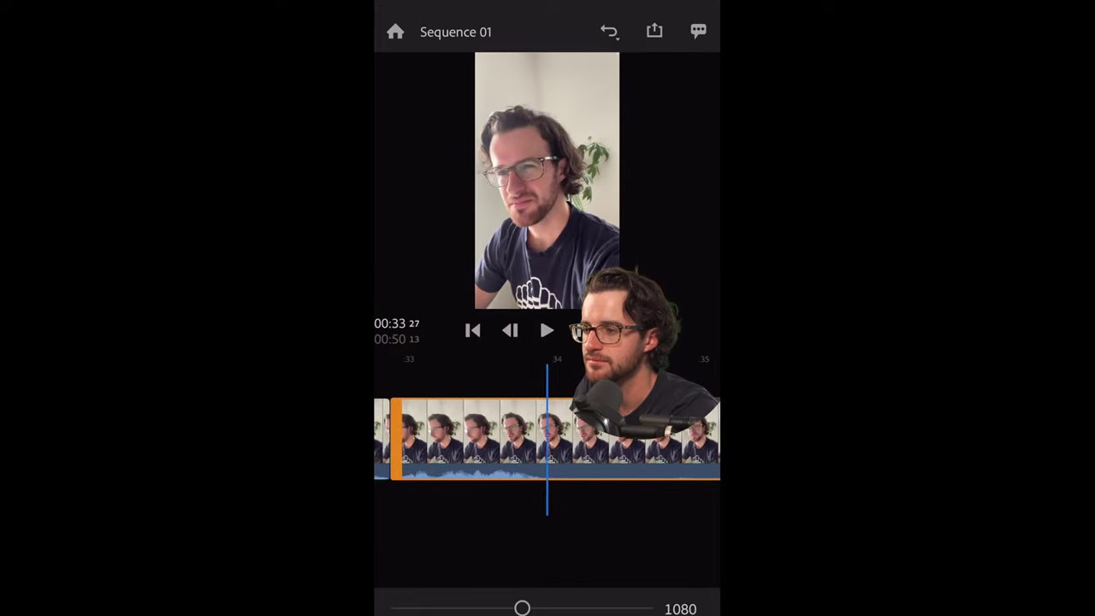
left_click(480, 436)
left_click(514, 349)
left_click_drag(633, 436, 445, 437)
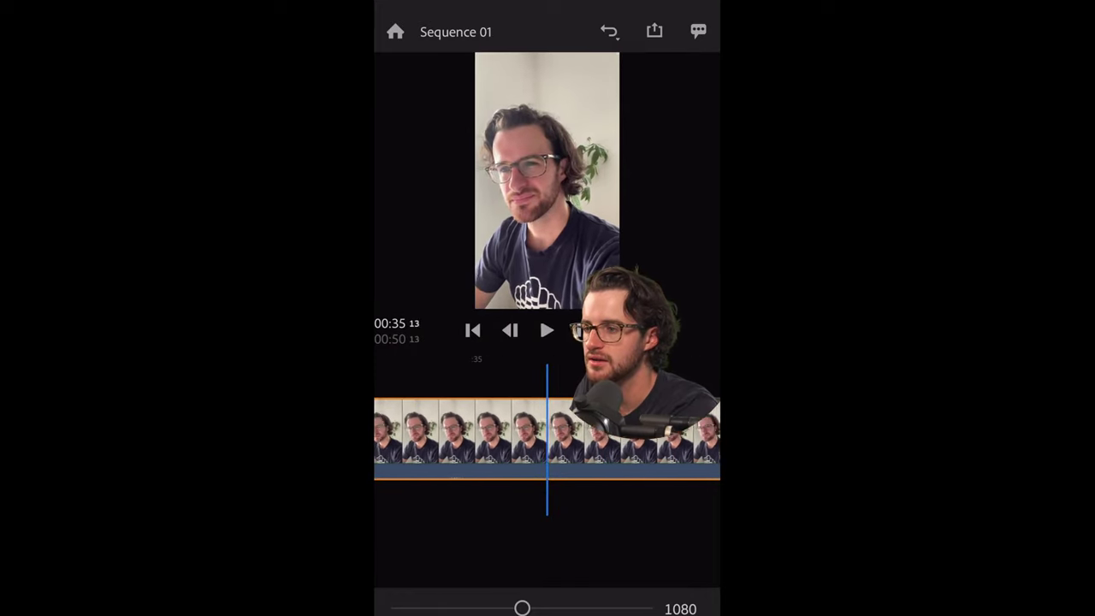
left_click(479, 437)
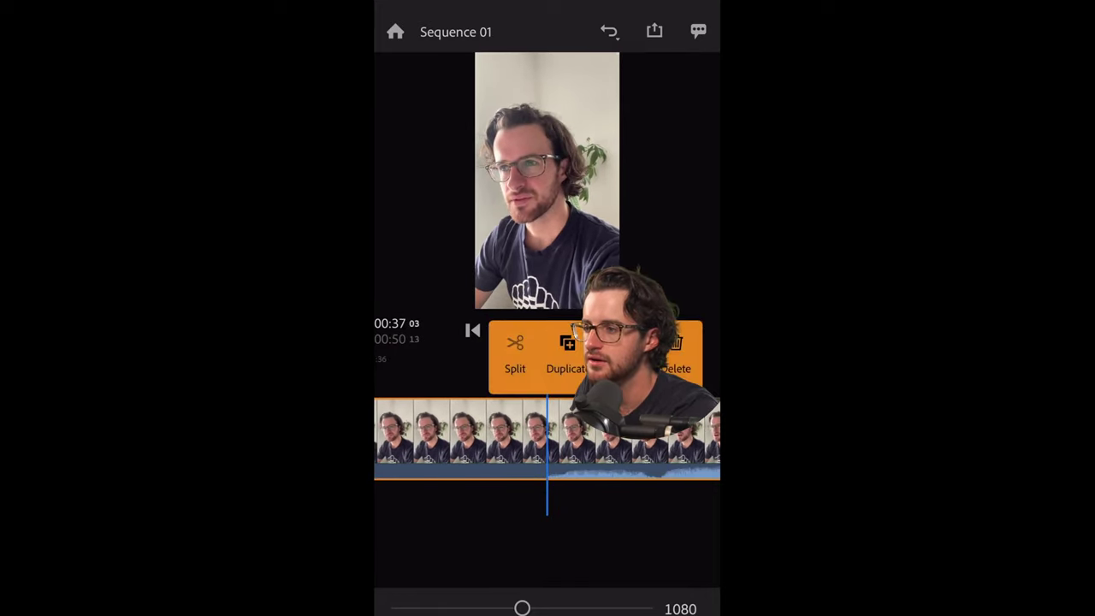
left_click(418, 349)
mouse_move(548, 437)
left_mouse_down()
mouse_move(615, 436)
mouse_move(479, 436)
left_mouse_up()
left_click(479, 437)
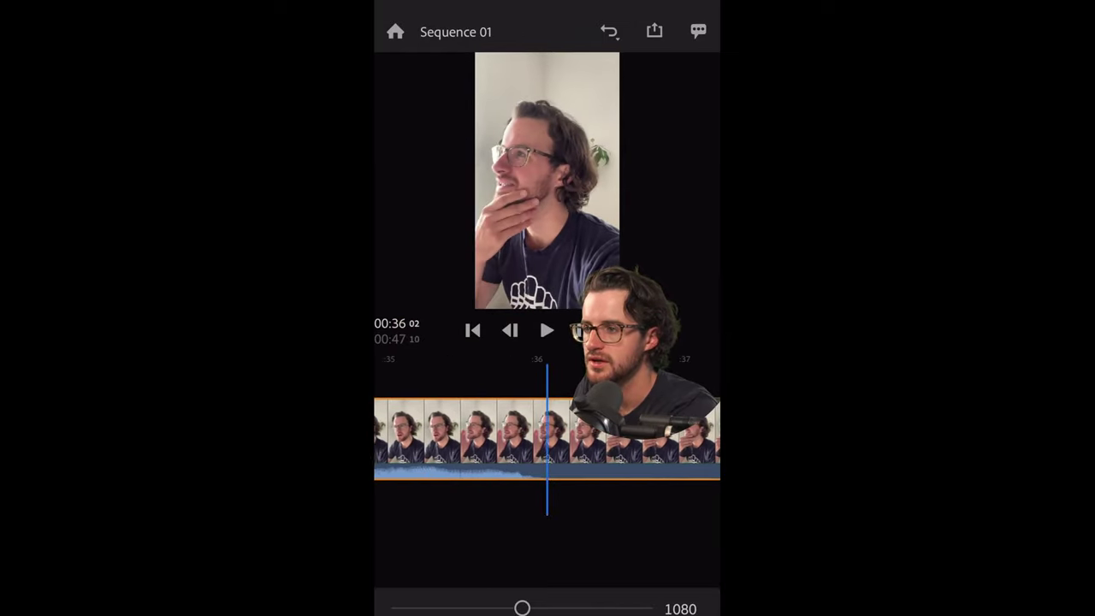
Step: Split around 00:37 and delete the middle piece, shortening the video to 00:45:18
left_click(479, 436)
left_click(513, 352)
left_click_drag(633, 437, 462, 436)
mouse_move(599, 437)
left_mouse_down()
mouse_move(526, 436)
mouse_move(616, 437)
left_mouse_up()
left_click(479, 436)
left_click(514, 350)
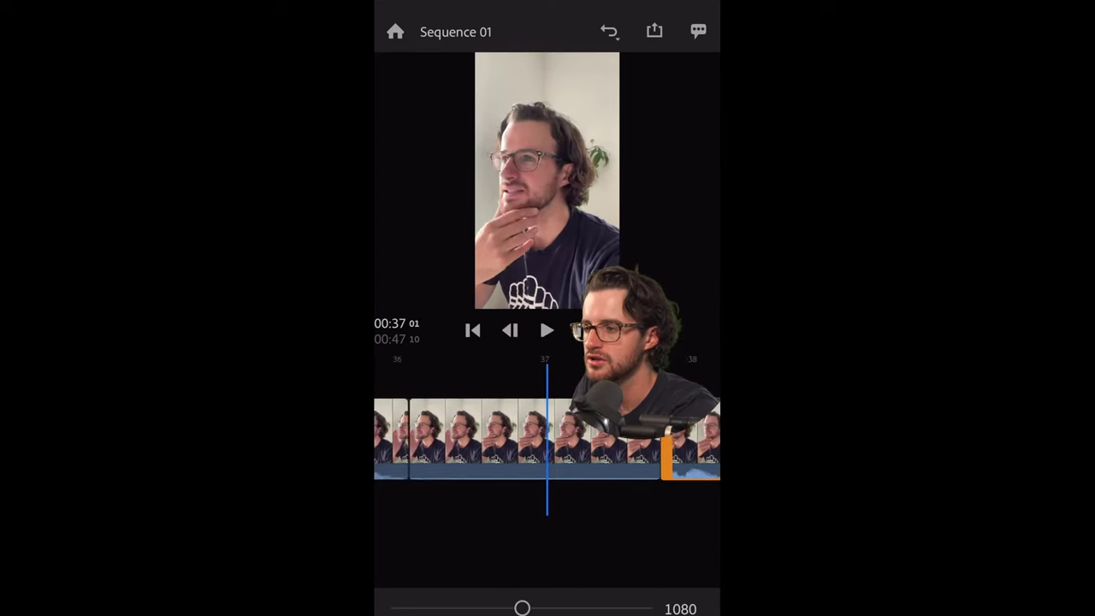
left_click(496, 437)
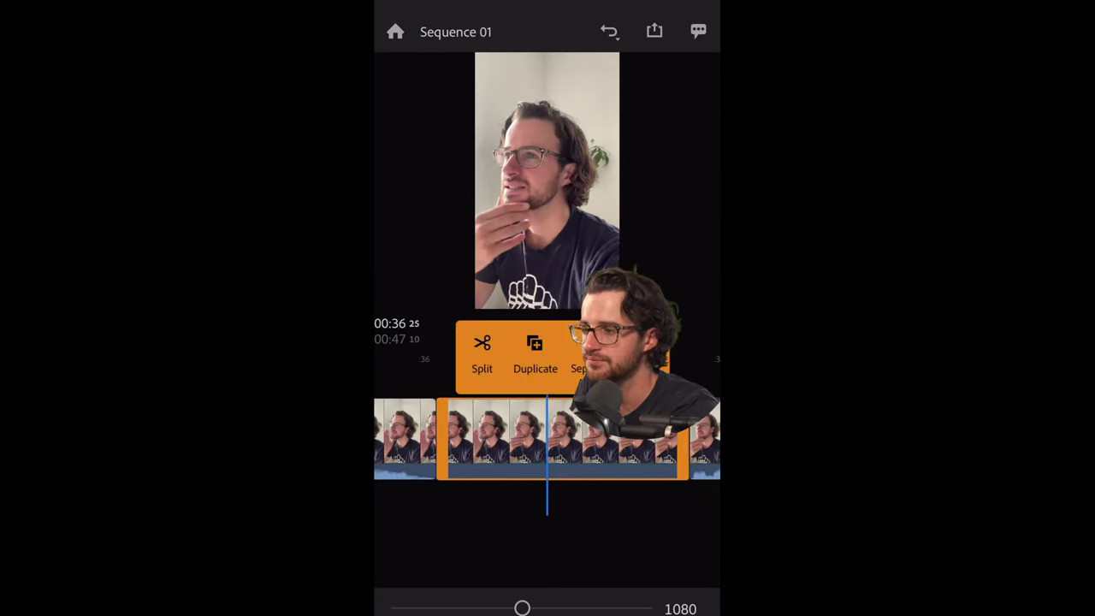
left_click(651, 355)
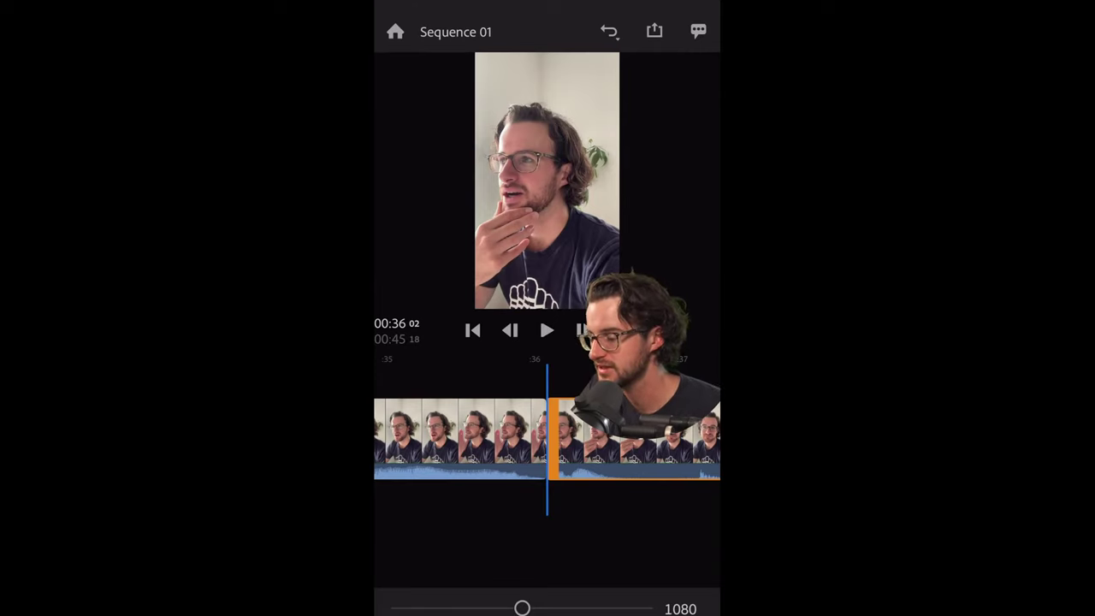
Step: Trim the start of the clip near 0:37, split it, and delete the short unwanted segment
scroll(548, 438, "right", 2)
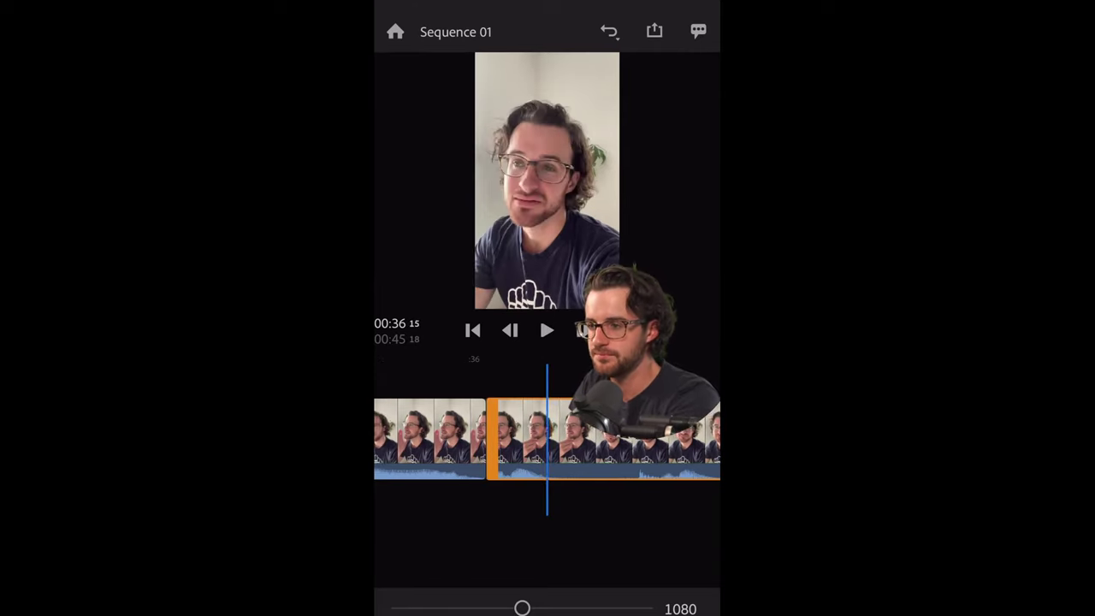
scroll(548, 438, "right", 1)
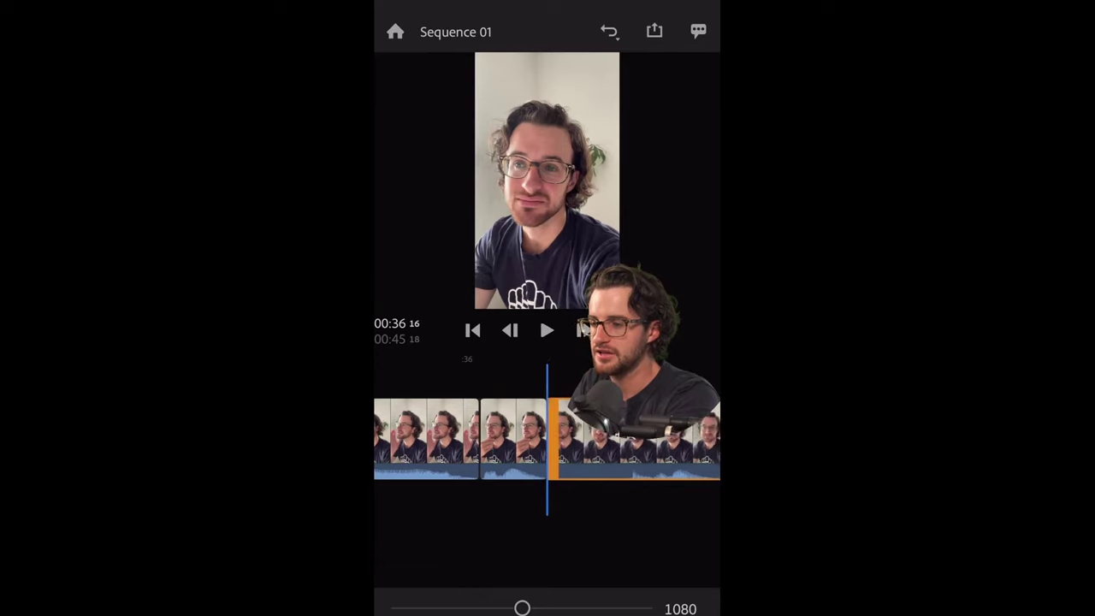
scroll(547, 438, "right", 3)
left_click_drag(473, 438, 552, 438)
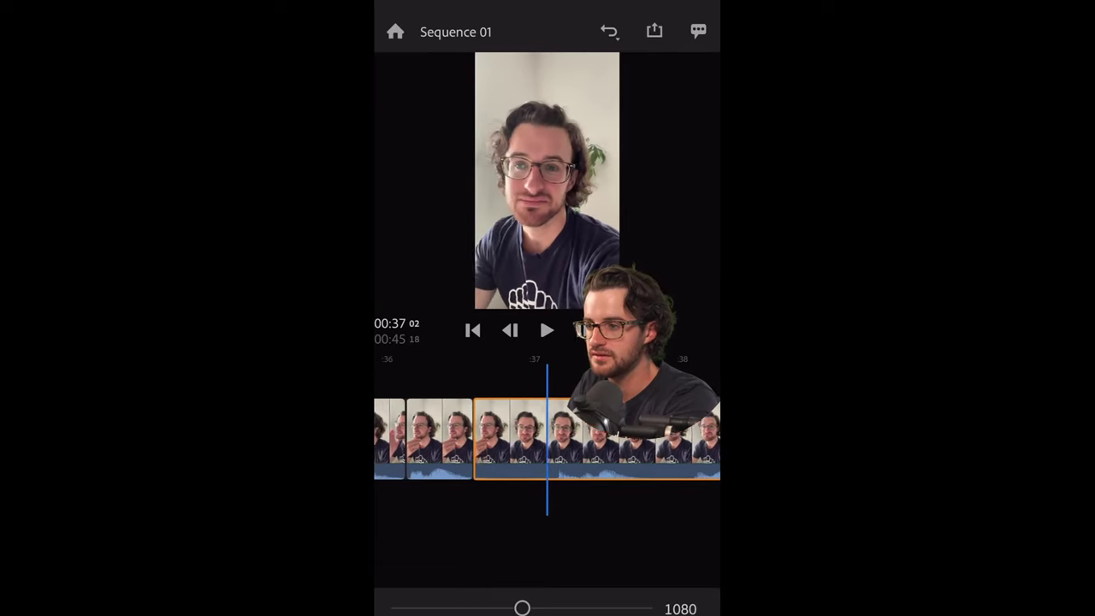
scroll(548, 438, "right", 2)
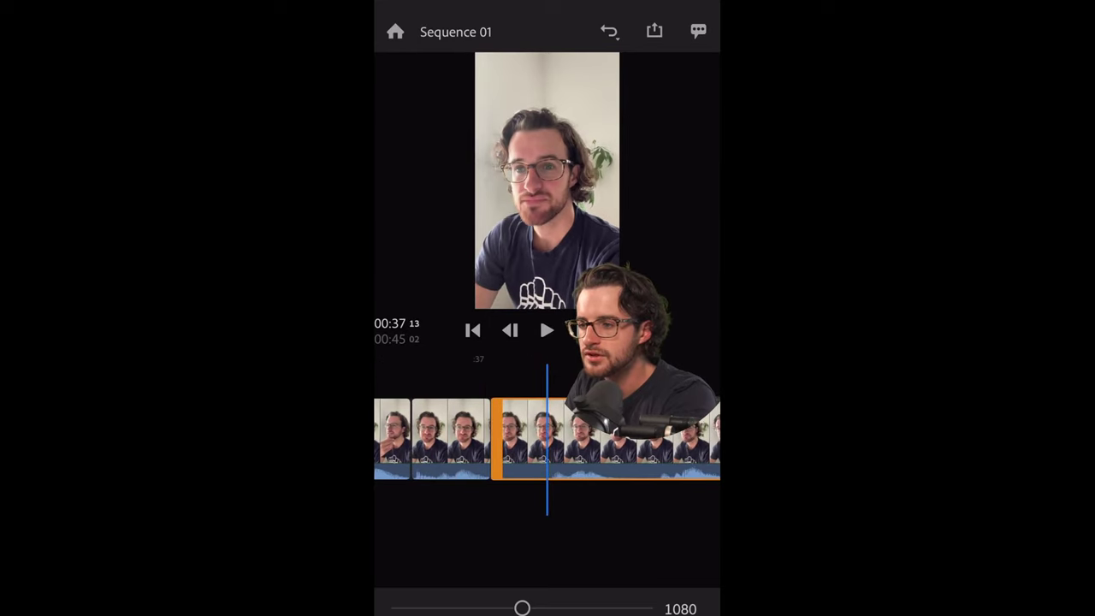
left_click(548, 438)
left_click(514, 342)
left_click(524, 438)
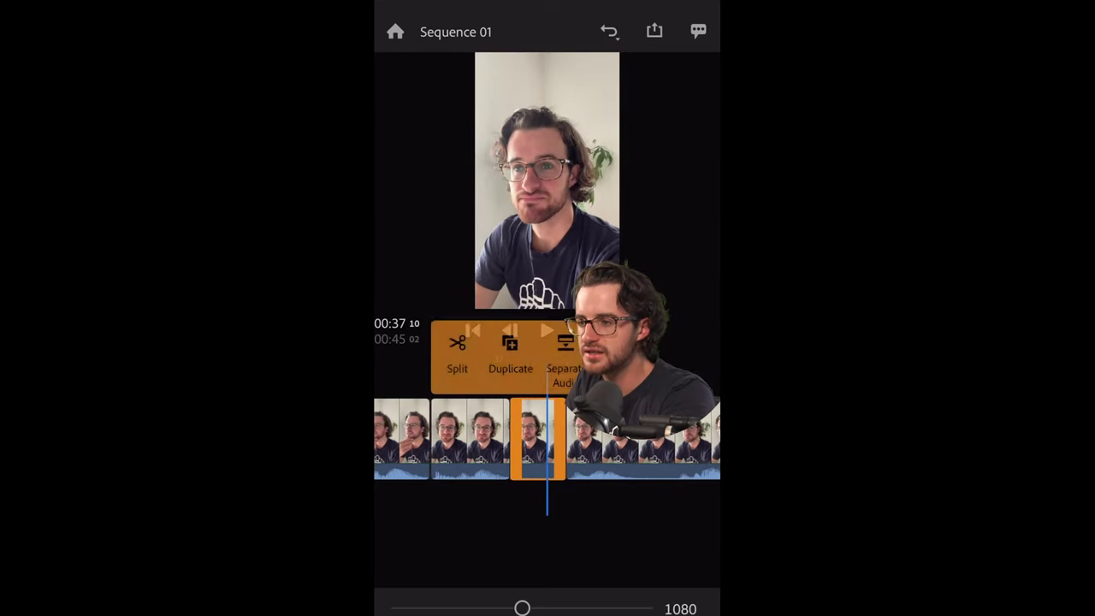
left_click(616, 342)
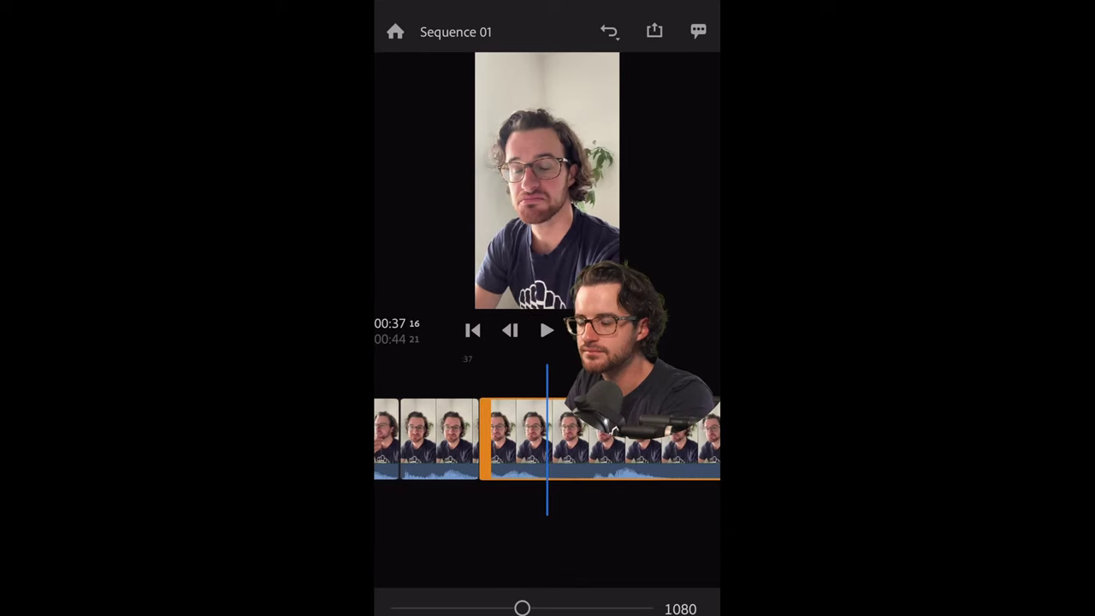
Step: Split the next clip and delete another short segment
left_click(548, 438)
scroll(548, 438, "right", 2)
scroll(548, 438, "left", 1)
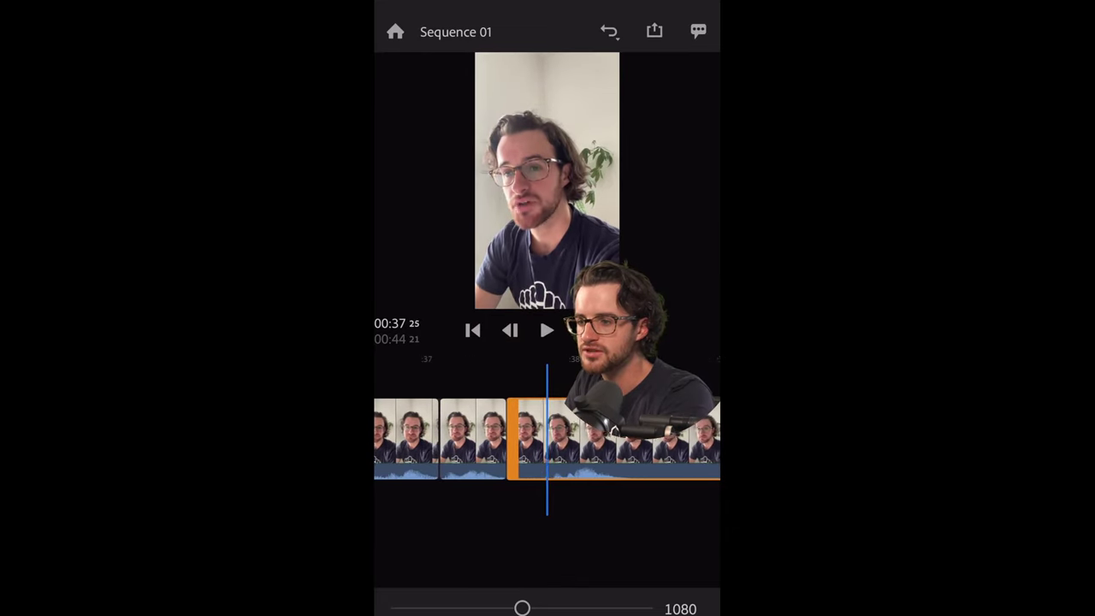
left_click(548, 438)
left_click(514, 342)
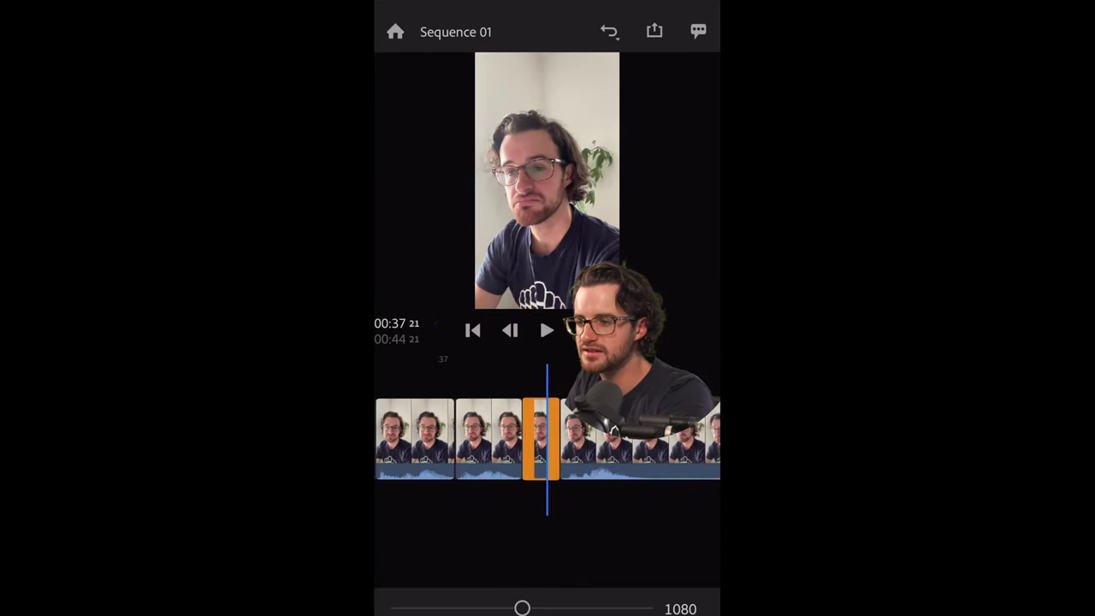
left_click(541, 438)
left_click(617, 355)
Step: Split a further clip and delete the unwanted piece
scroll(548, 438, "right", 2)
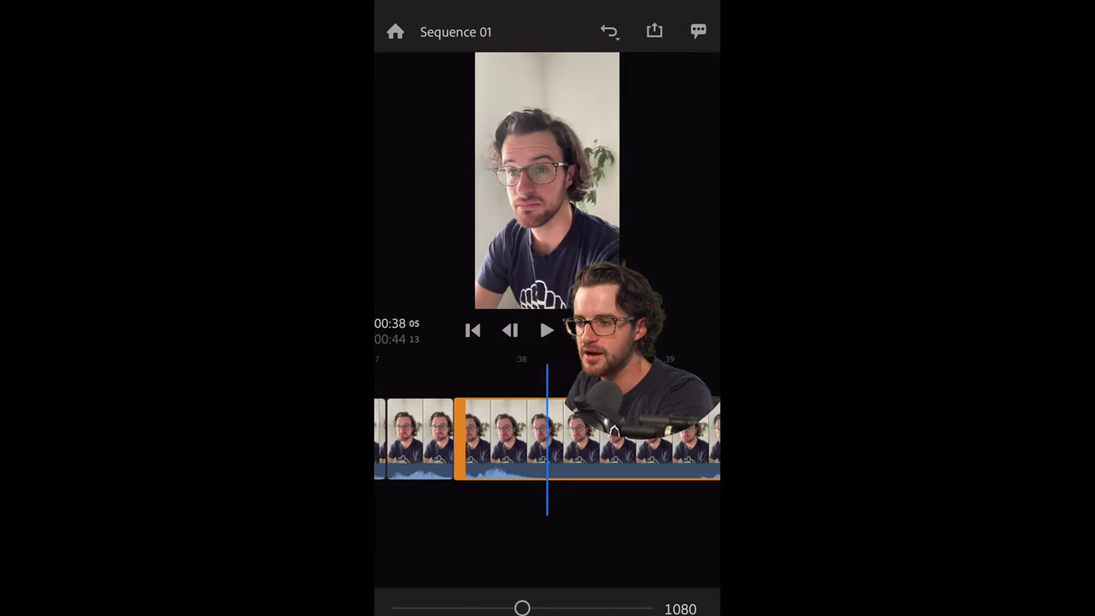
left_click(548, 438)
left_click(514, 343)
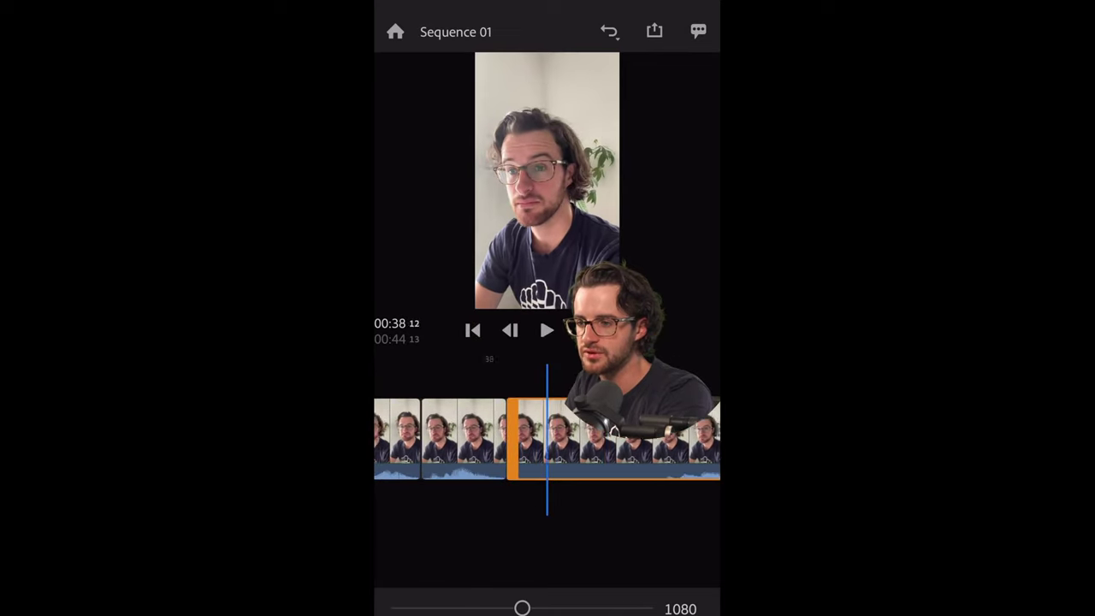
scroll(547, 438, "right", 2)
left_click(548, 438)
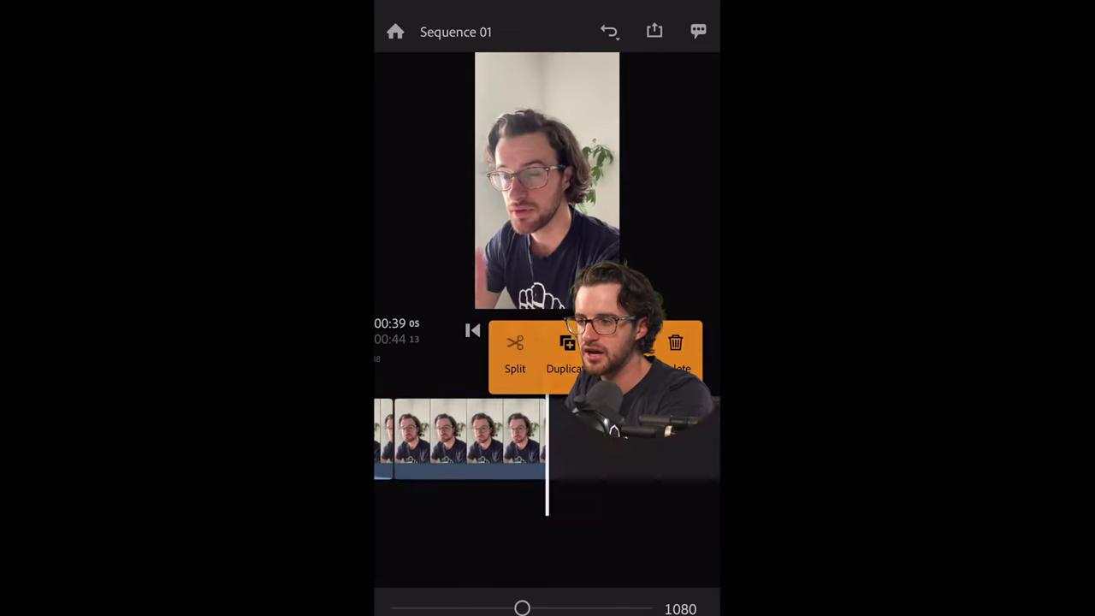
left_click(676, 350)
left_click(599, 438)
left_click(599, 438)
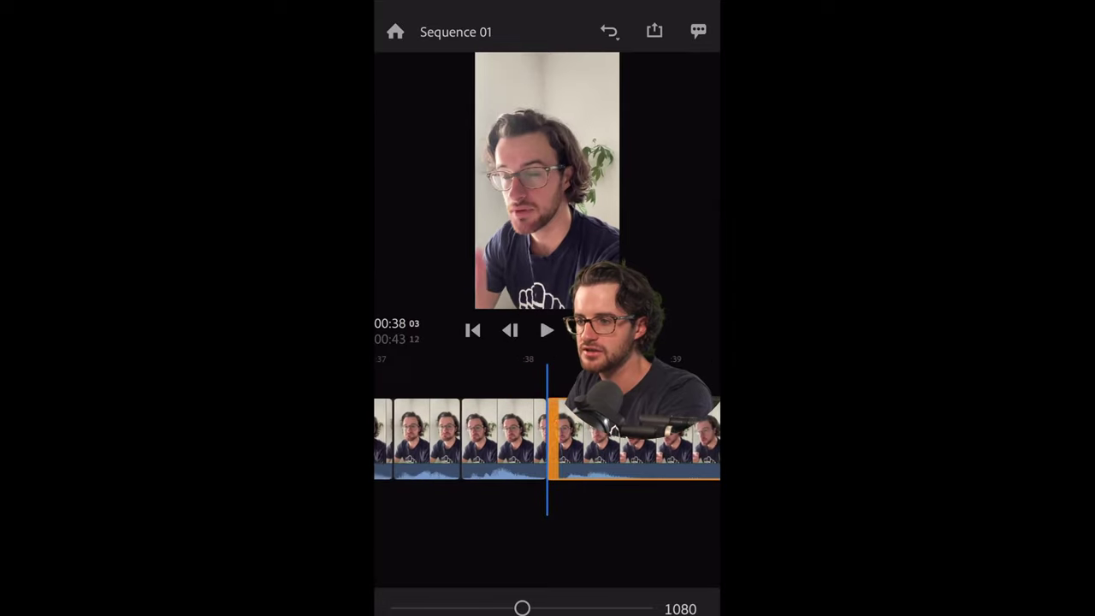
Step: Split the following clip at the playhead
scroll(547, 438, "right", 2)
scroll(548, 438, "left", 1)
scroll(548, 438, "right", 1)
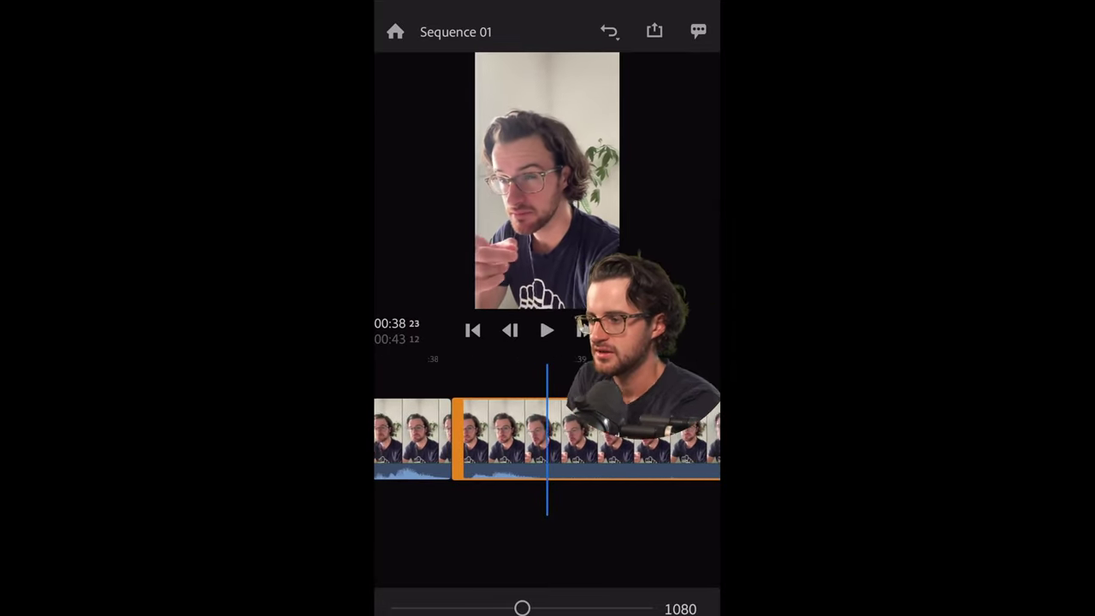
scroll(548, 438, "left", 1)
left_click(595, 438)
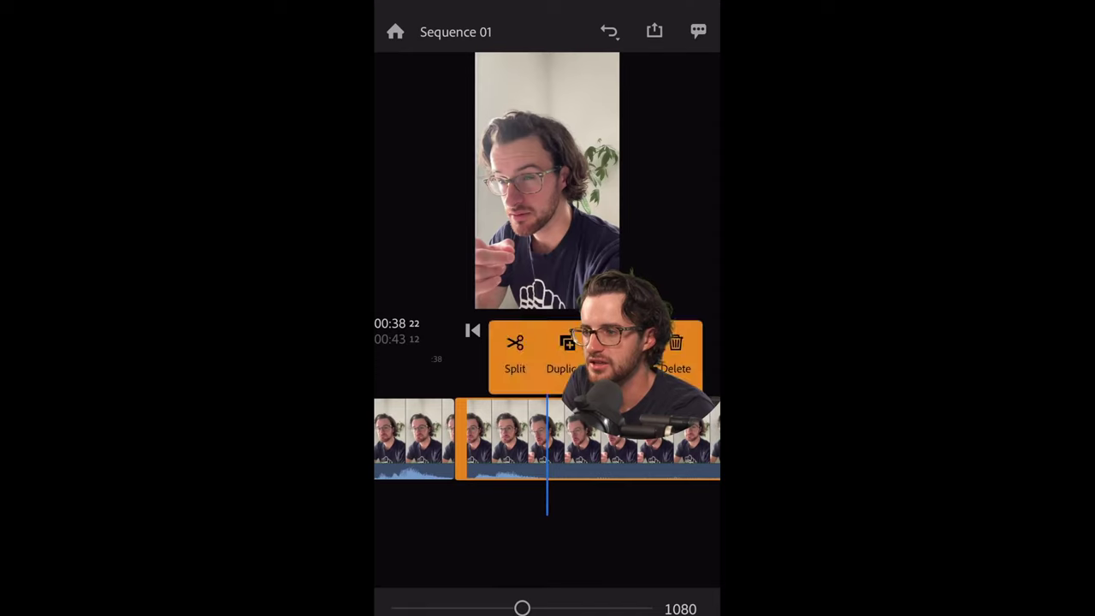
left_click(514, 352)
Step: Make another split further along the timeline and select the left segment
scroll(548, 438, "right", 3)
scroll(548, 439, "right", 2)
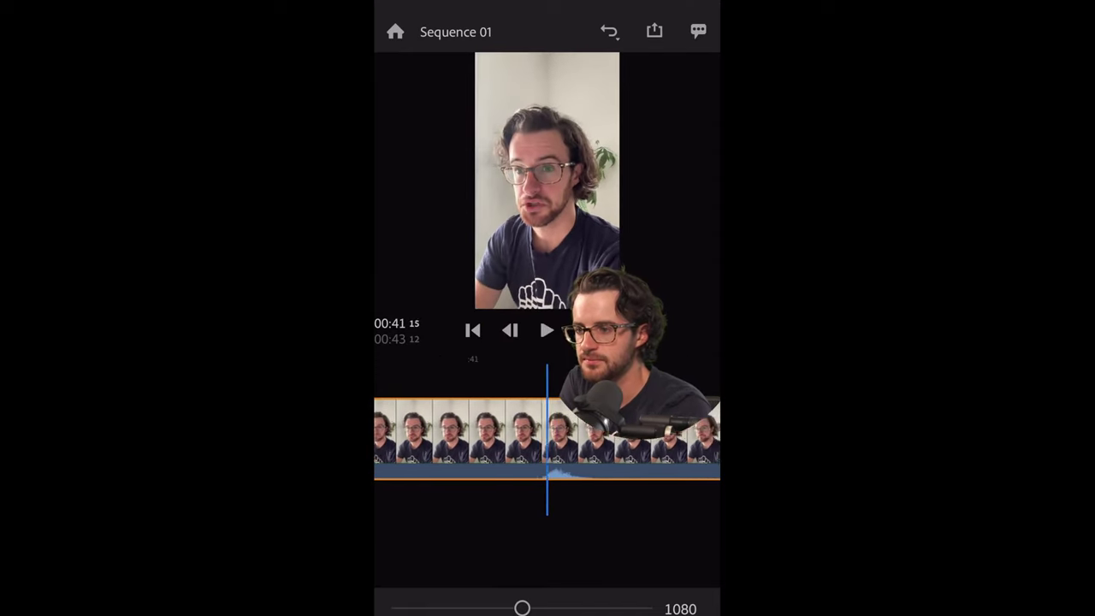
left_click(514, 438)
left_click(418, 355)
scroll(548, 438, "left", 1)
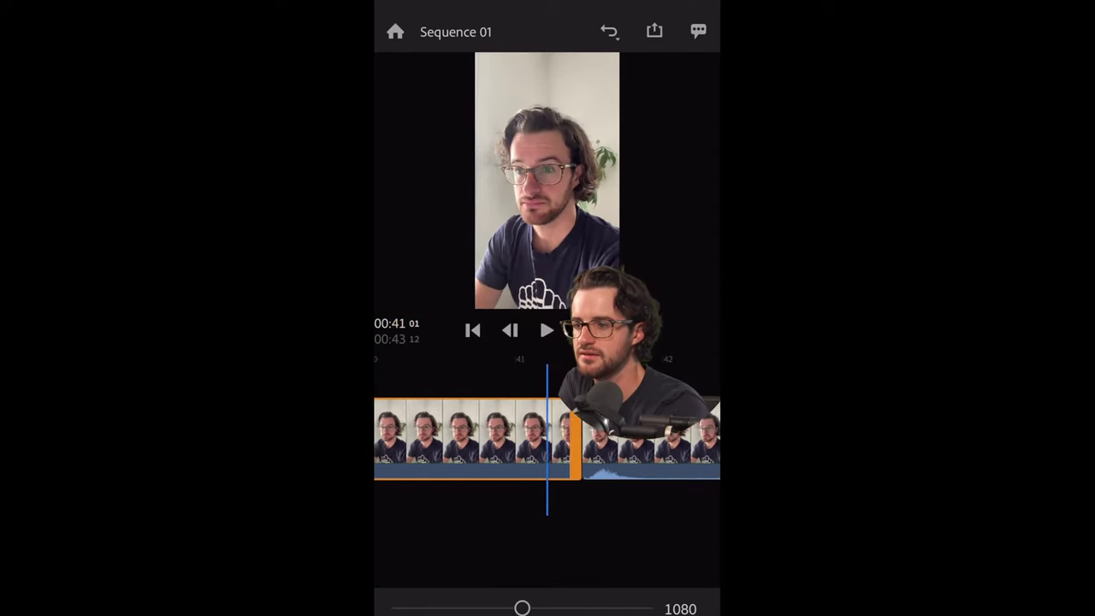
left_click(479, 438)
scroll(548, 438, "left", 3)
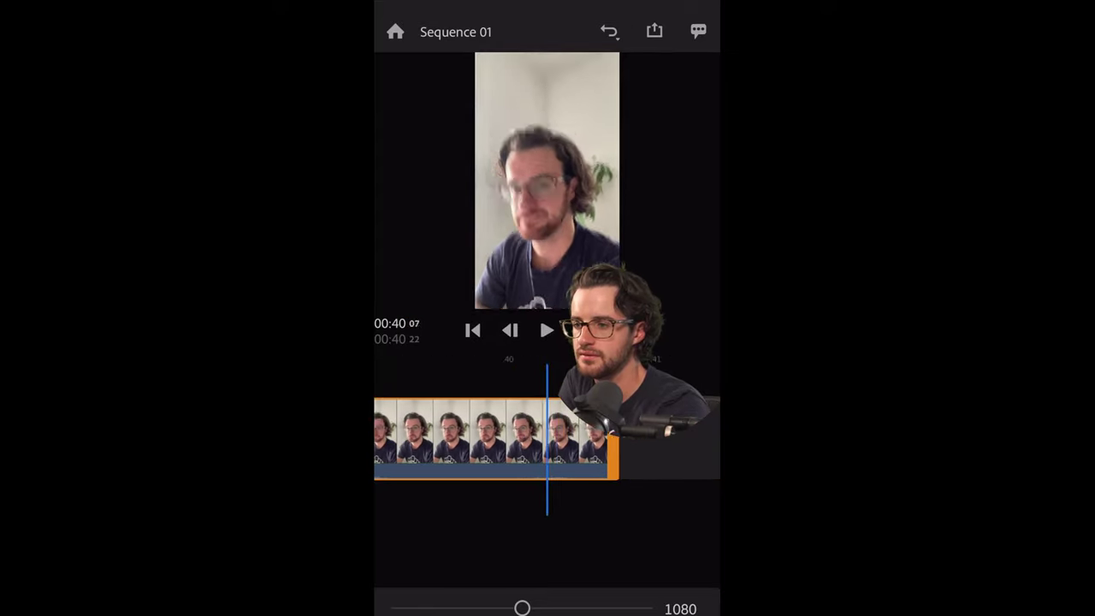
scroll(547, 438, "left", 5)
scroll(548, 438, "left", 7)
Step: Move the hand-on-chin clip from near 00:26 to the start of Sequence 01
left_click(501, 438)
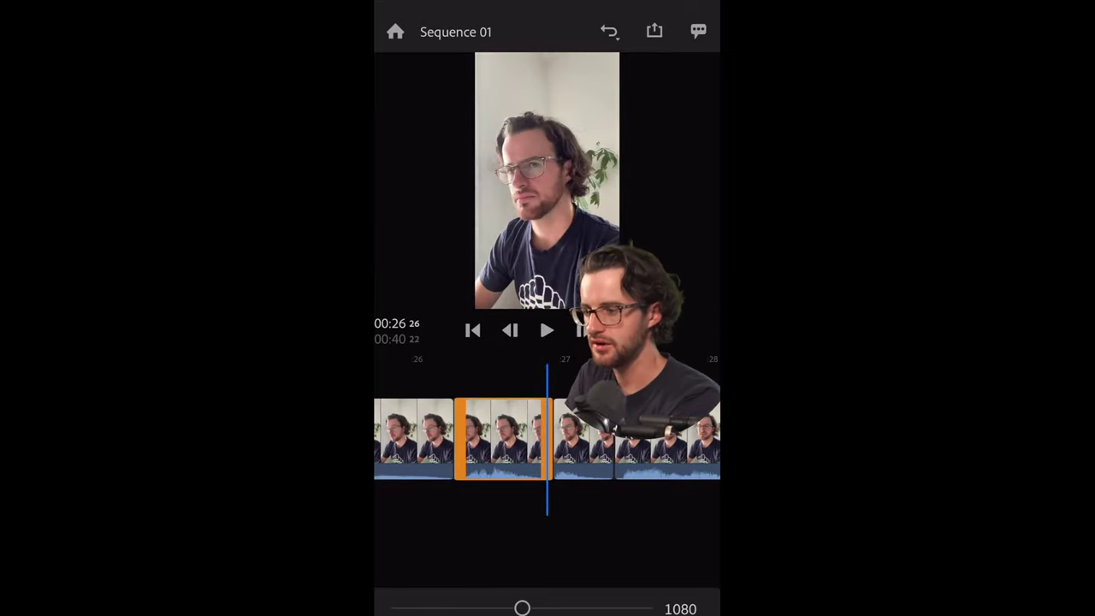
scroll(548, 438, "down", 5)
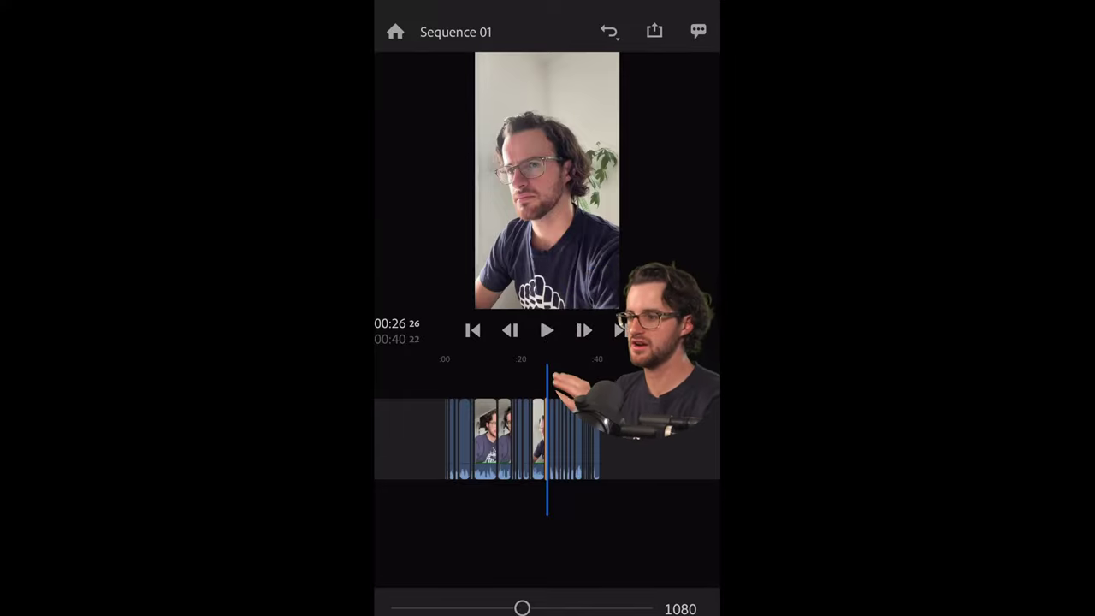
scroll(547, 438, "up", 5)
scroll(547, 438, "left", 5)
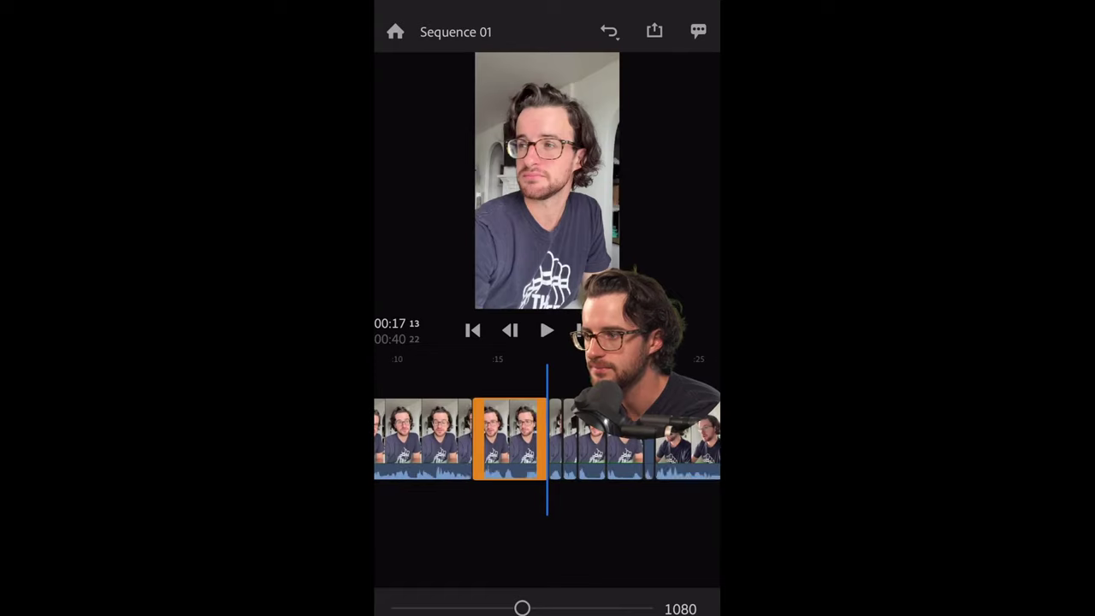
left_click_drag(613, 458, 582, 438)
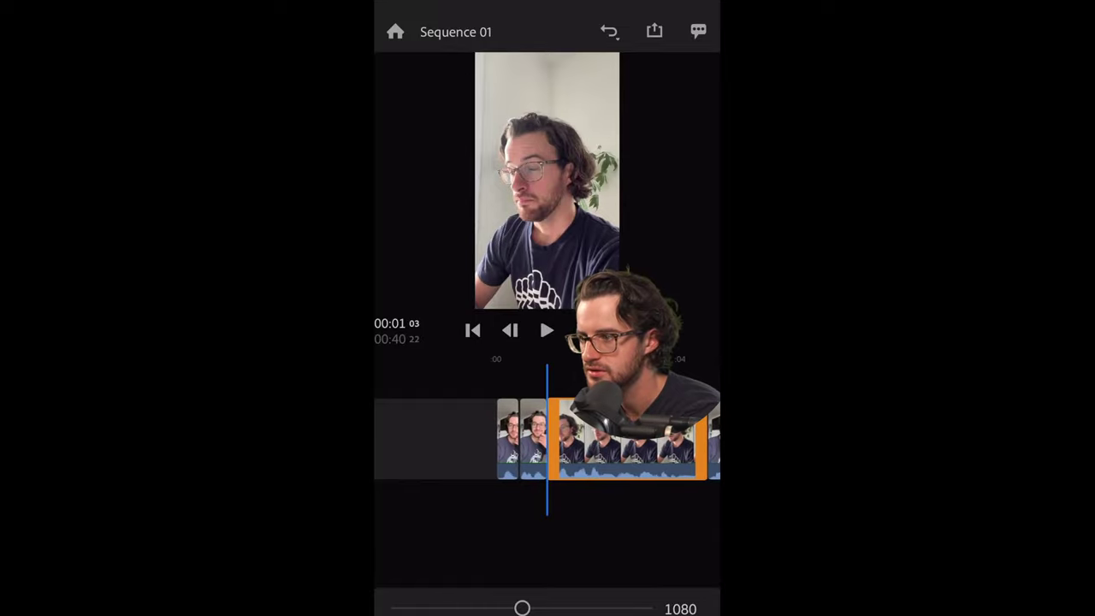
Step: Play back the opening of the sequence to check the moved clip
scroll(548, 438, "right", 10)
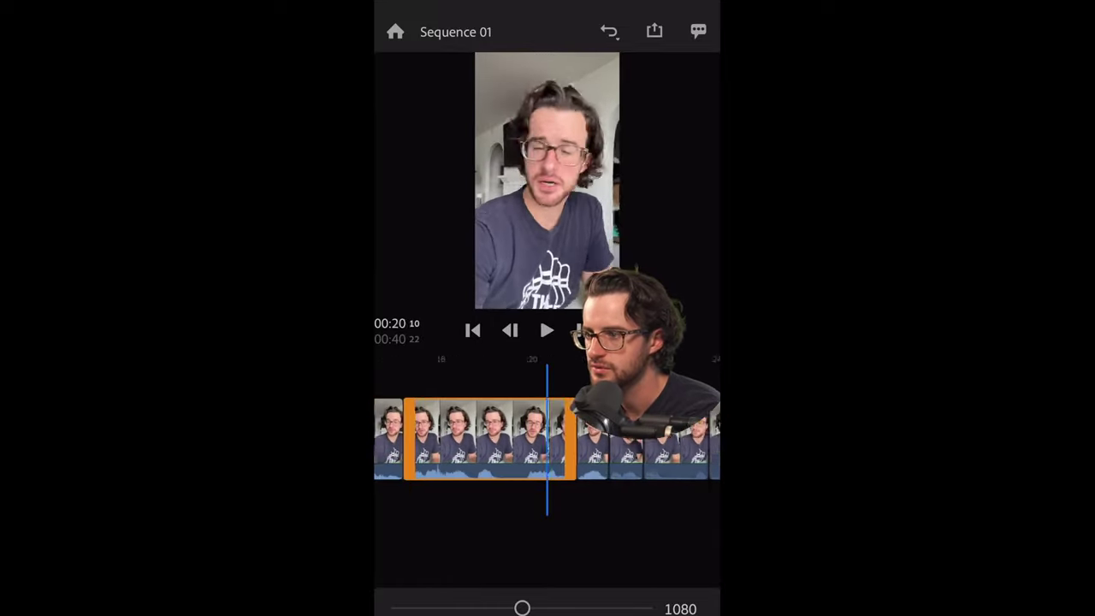
scroll(548, 438, "right", 5)
scroll(547, 438, "right", 2)
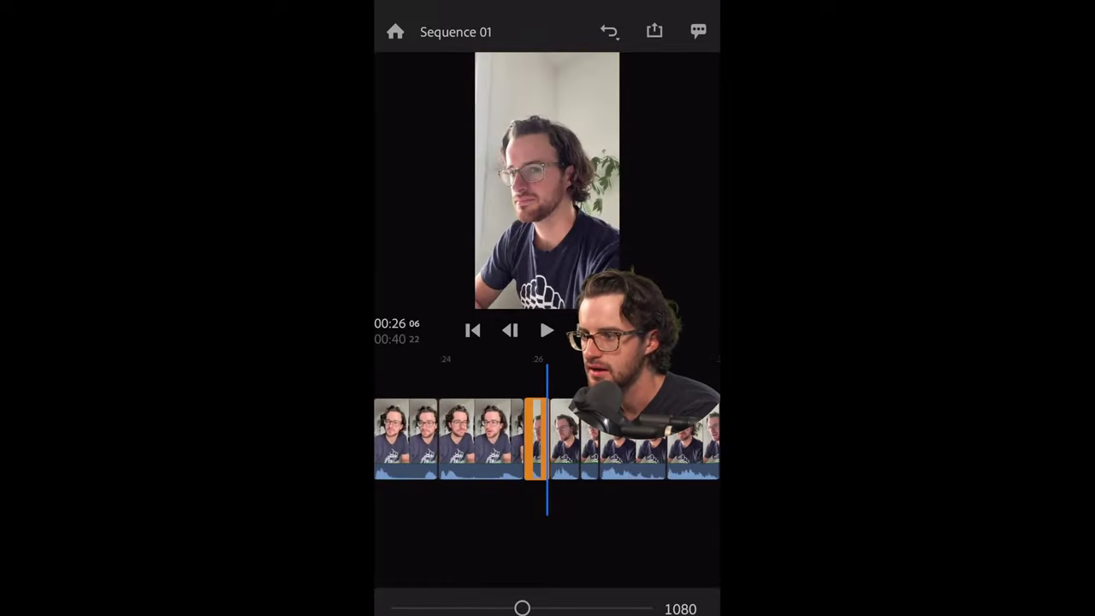
scroll(548, 439, "left", 5)
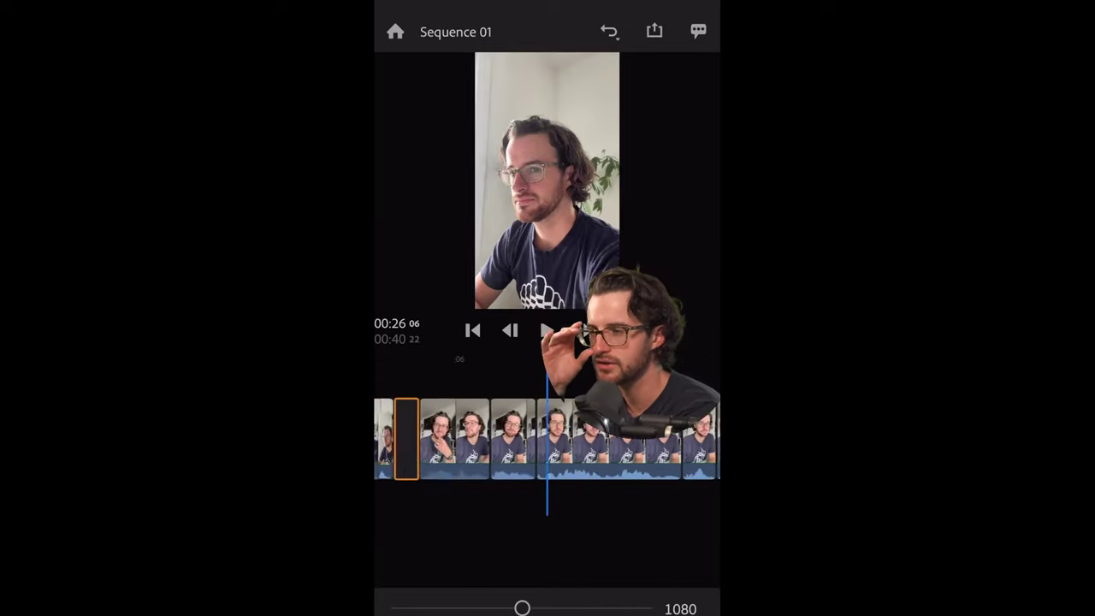
scroll(548, 438, "left", 4)
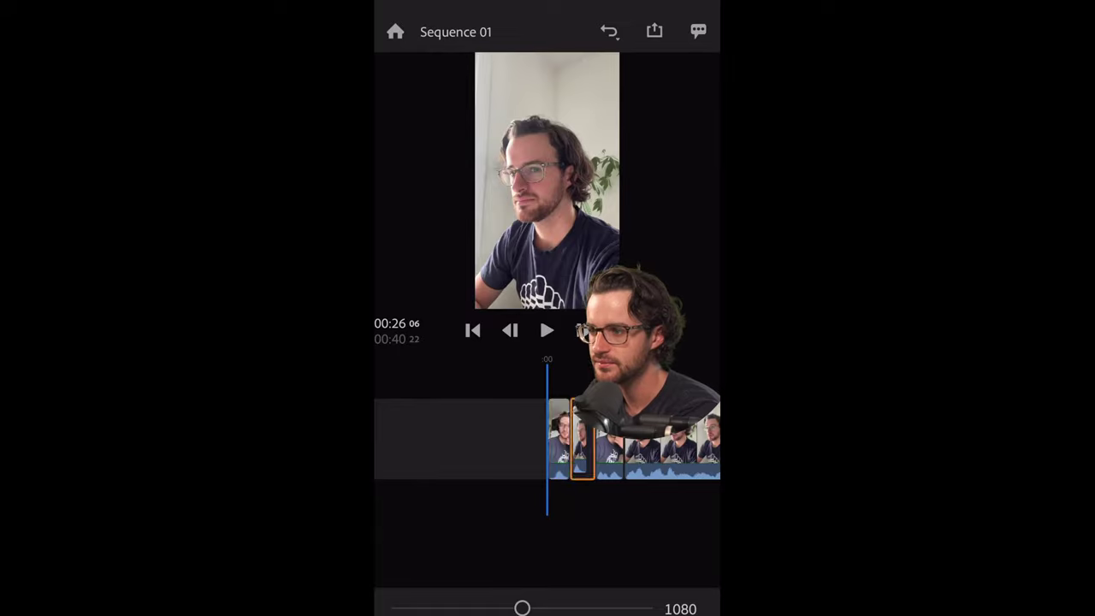
scroll(547, 438, "up", 3)
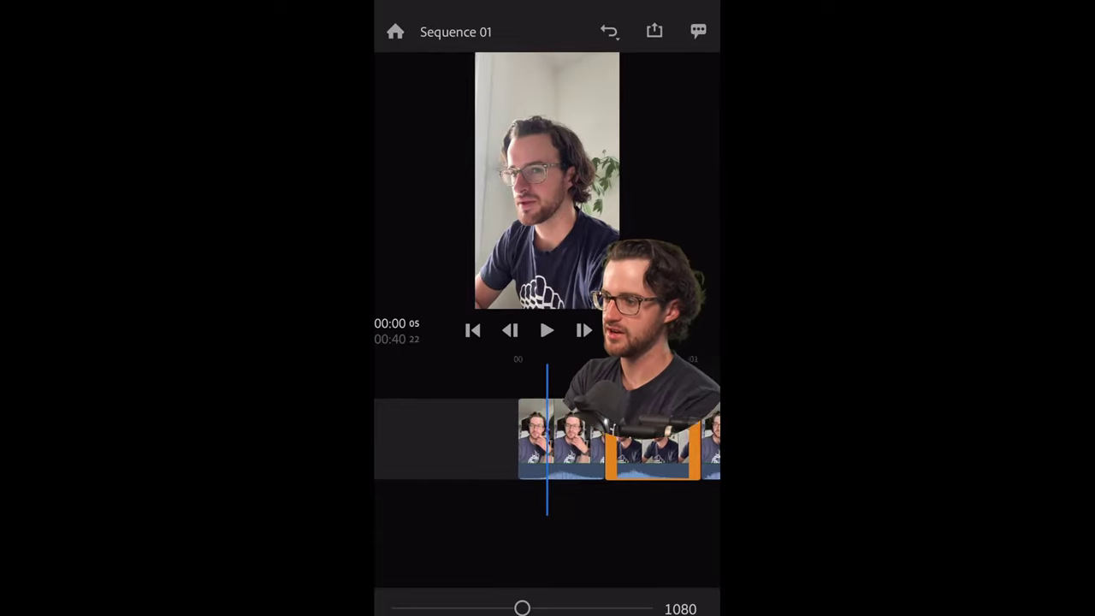
left_click(547, 331)
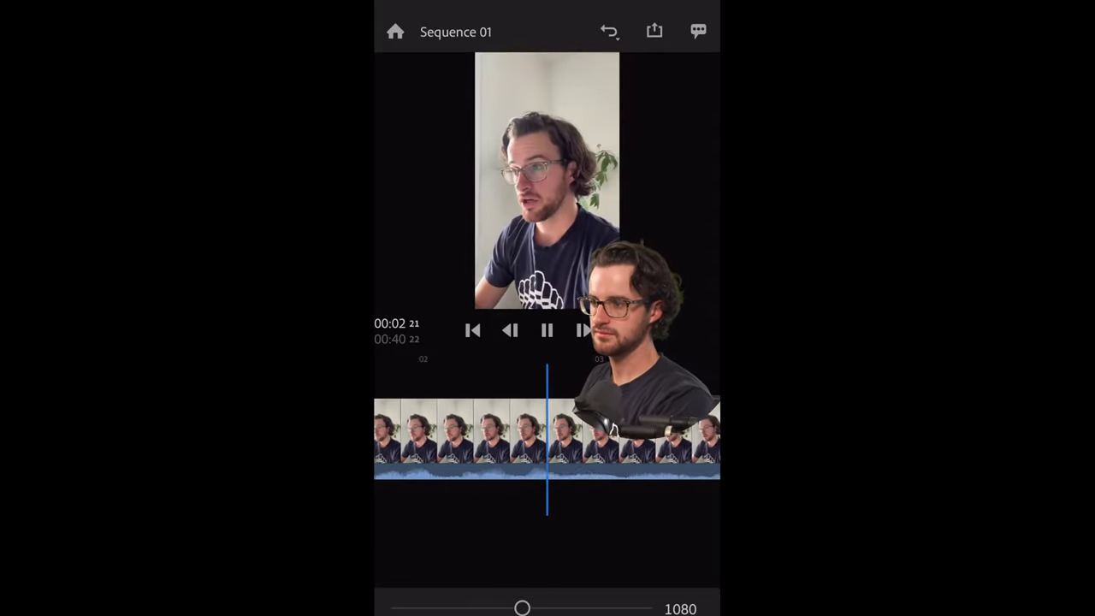
left_click_drag(428, 438, 617, 438)
left_click(389, 439)
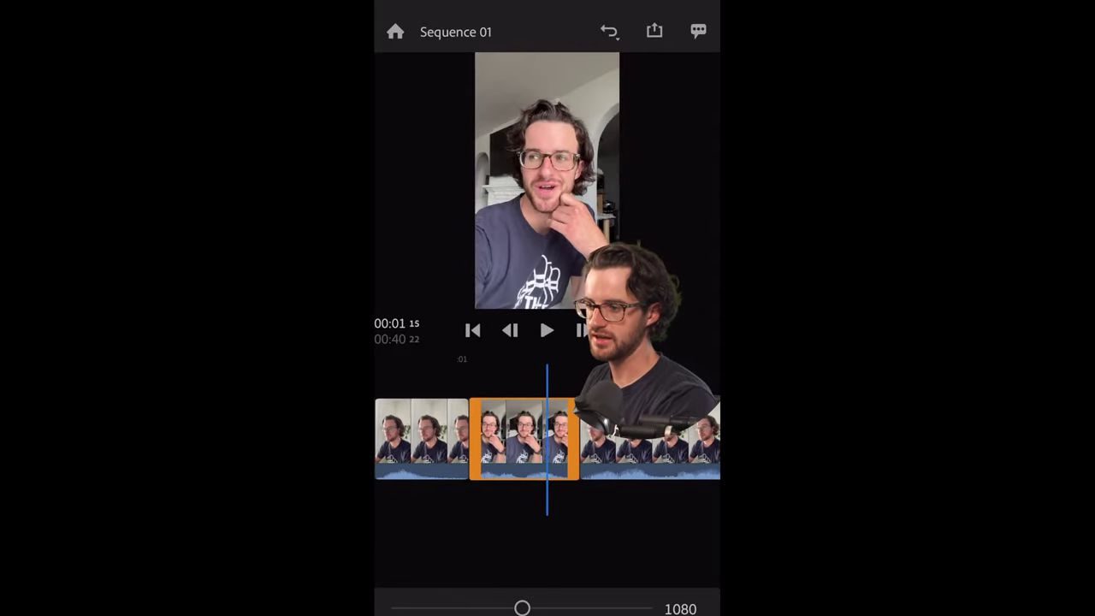
Step: Select the hand-on-chin clip with the playhead slightly later, ready to lengthen it
left_click_drag(548, 438, 526, 438)
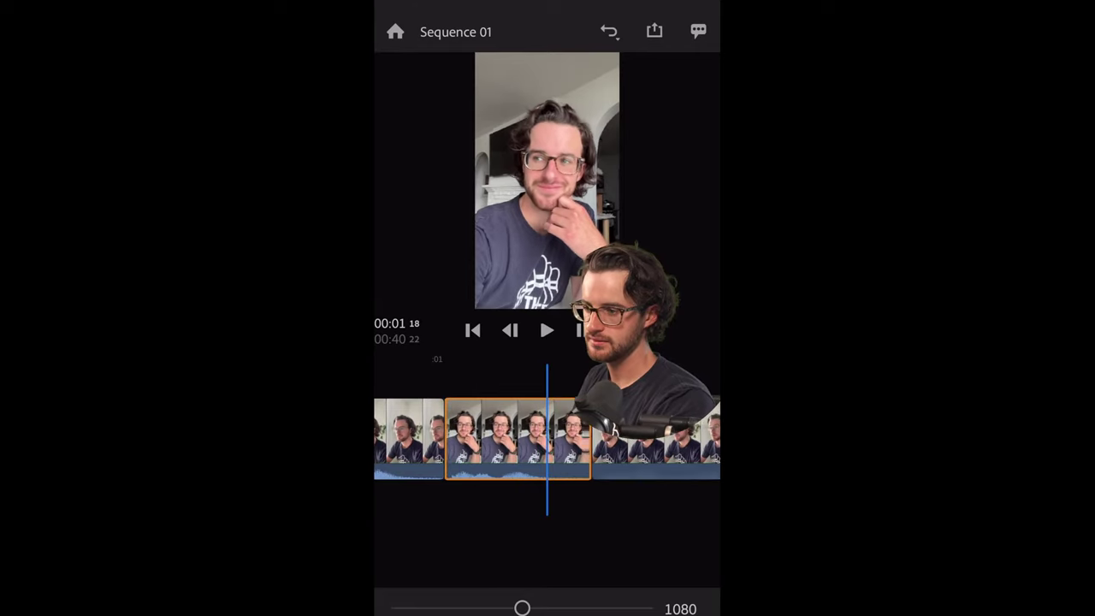
scroll(548, 438, "up", 3)
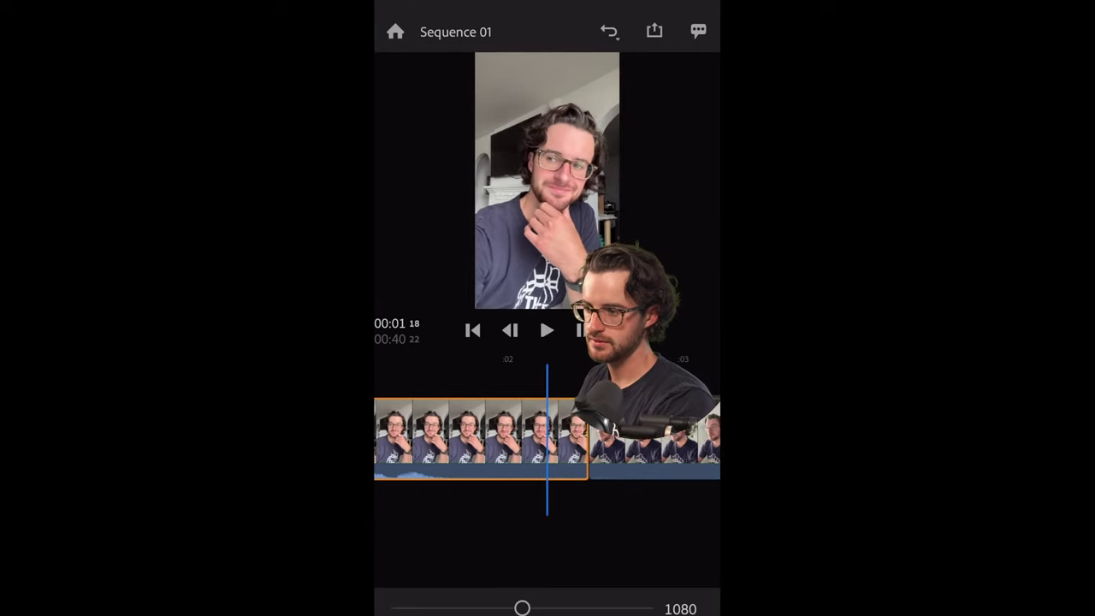
left_click(513, 438)
scroll(548, 438, "right", 1)
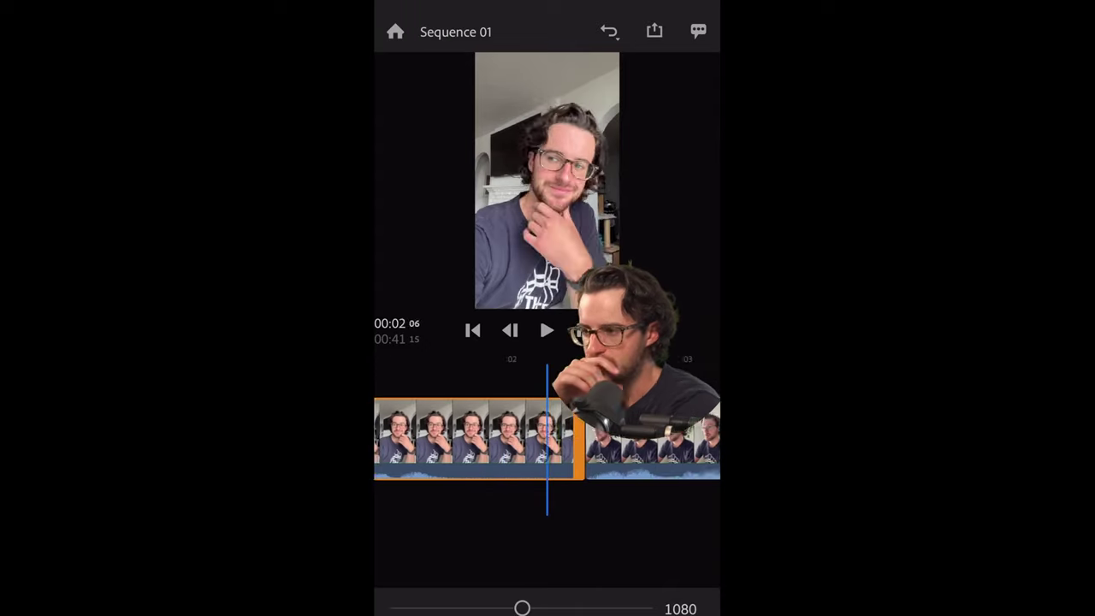
scroll(548, 438, "left", 3)
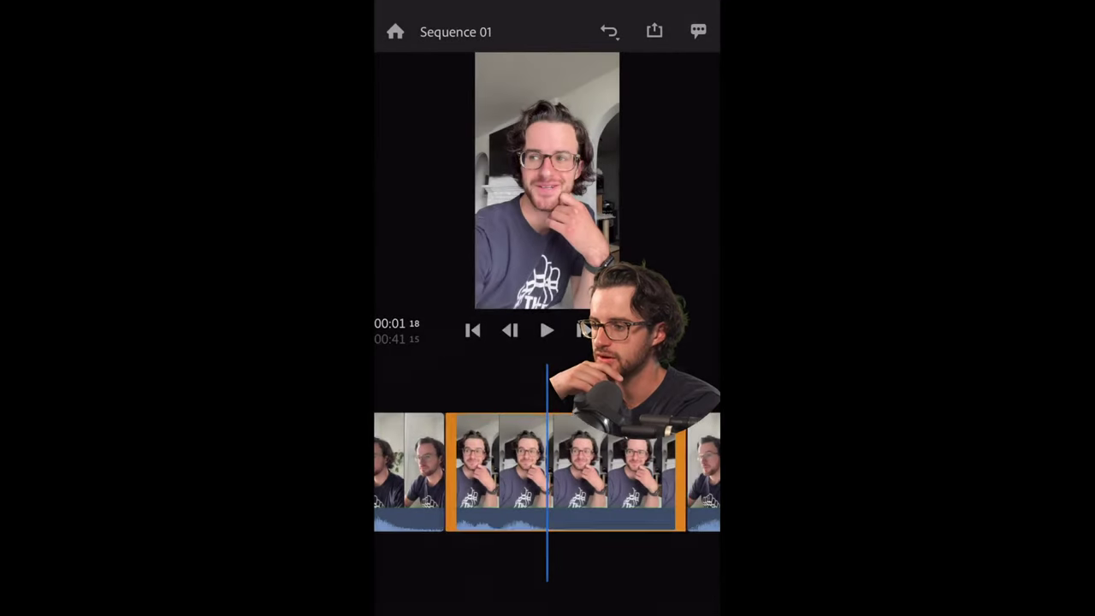
left_click(468, 532)
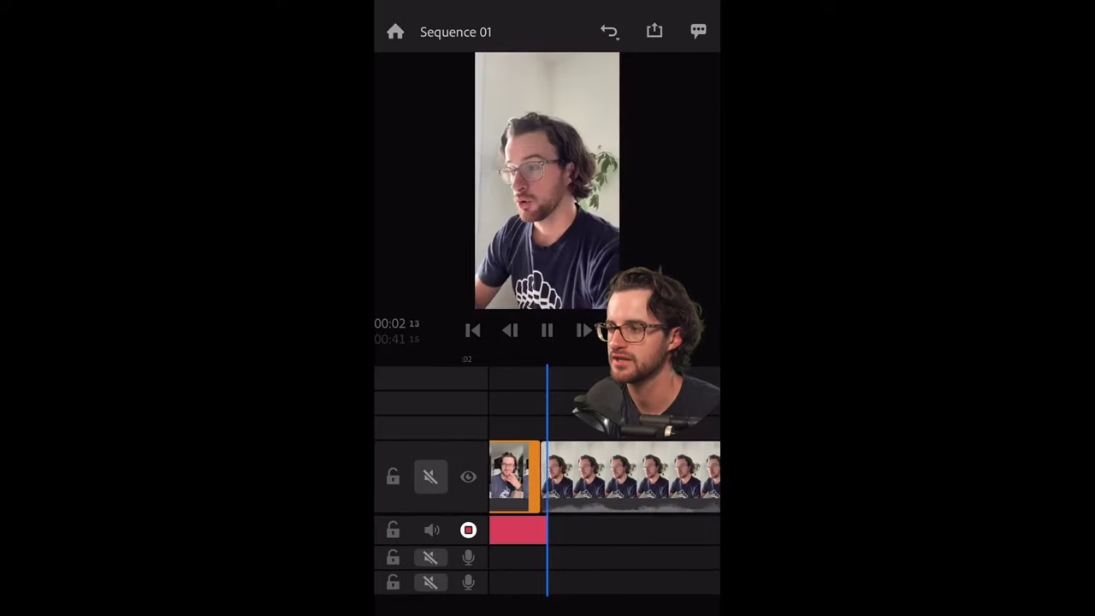
left_click(468, 529)
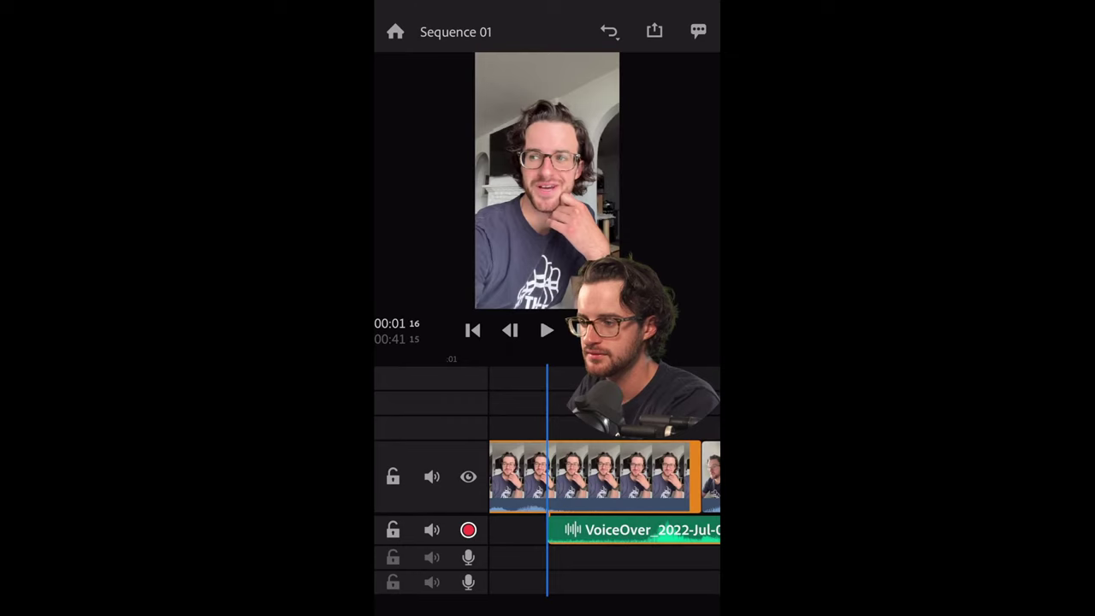
left_click(633, 530)
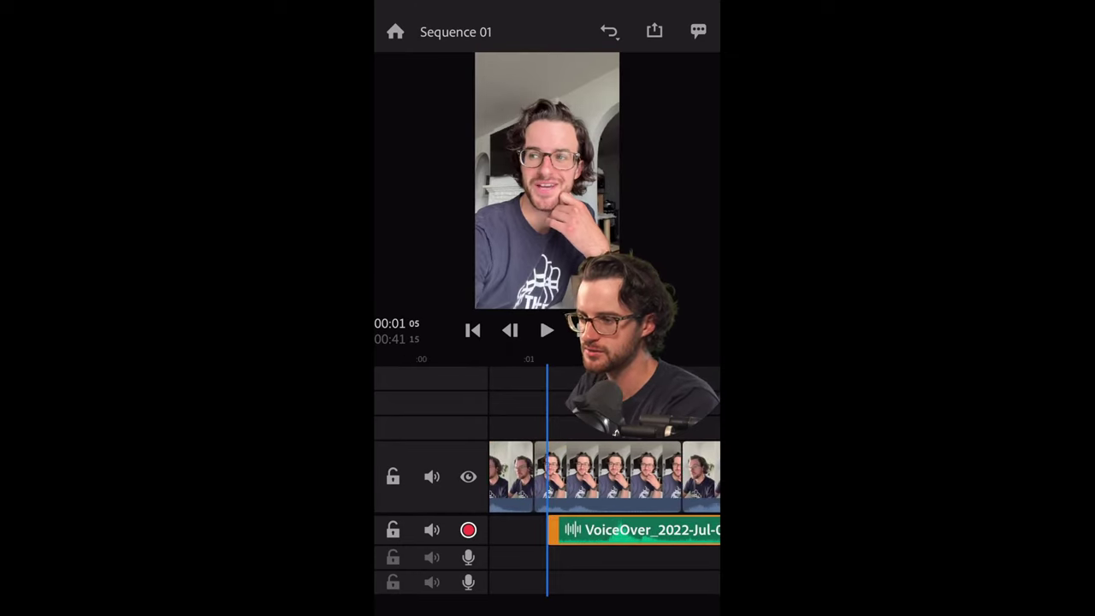
scroll(603, 493, "right", 2)
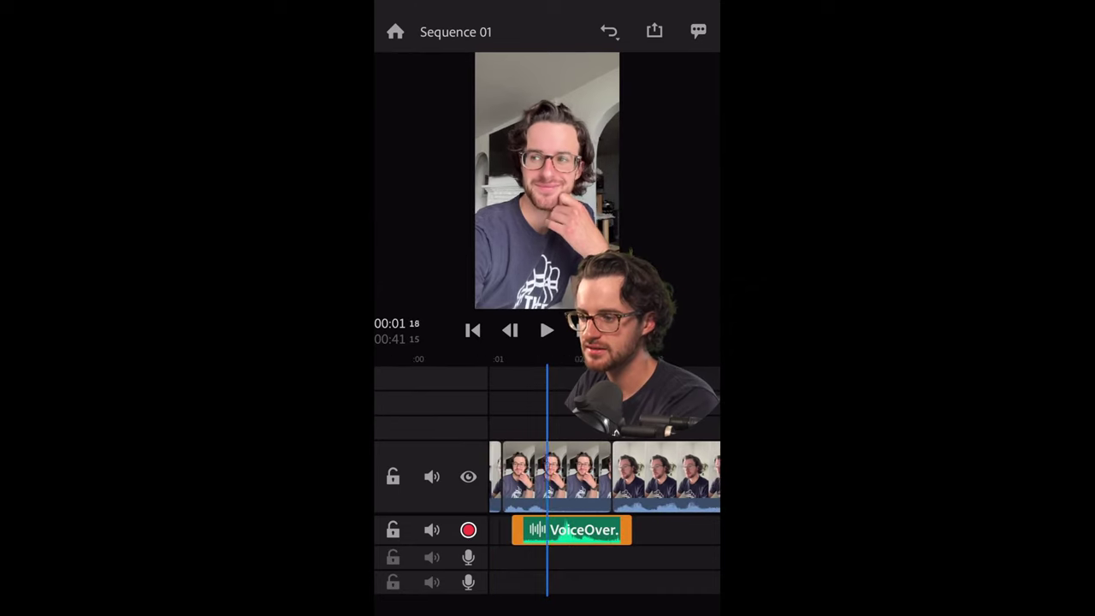
Step: Scrub through the first few seconds of Sequence 01 and stop playback near 11 seconds
left_click_drag(599, 531, 479, 531)
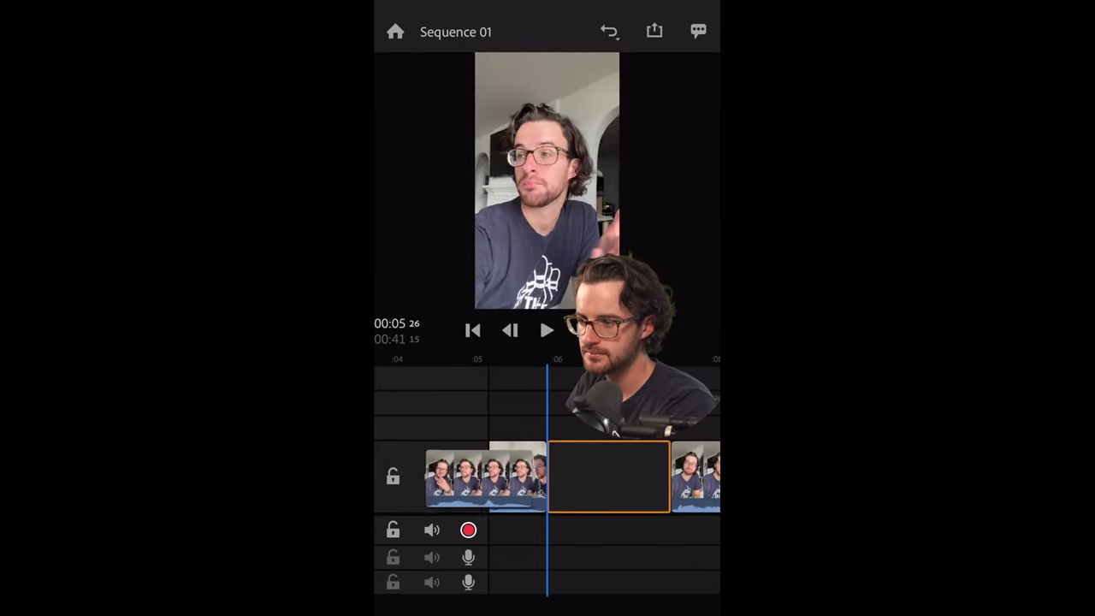
left_click_drag(492, 531, 570, 530)
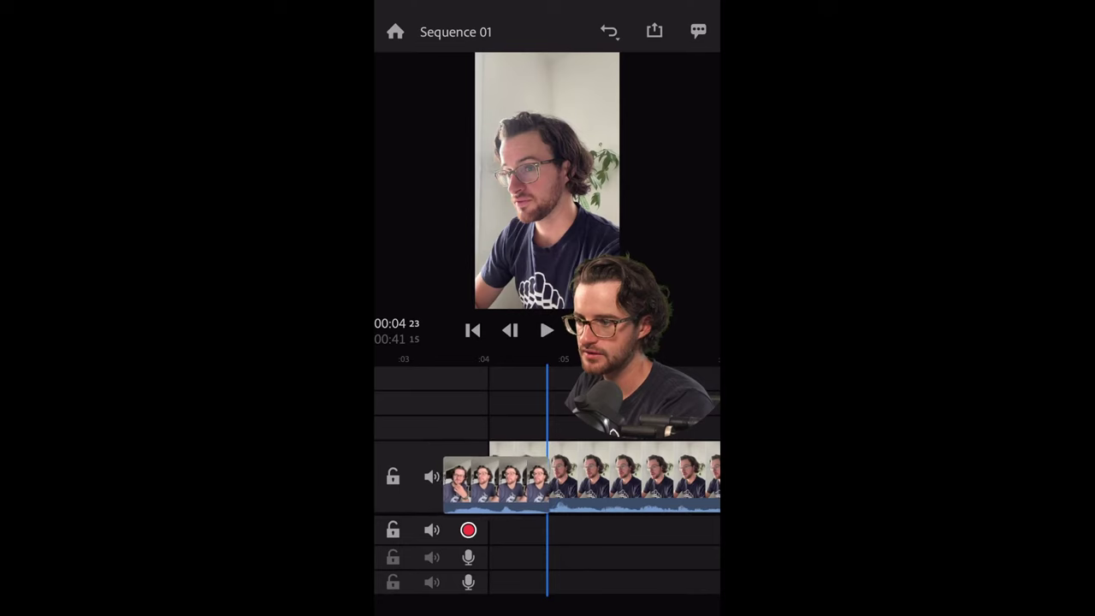
left_click_drag(513, 479, 707, 480)
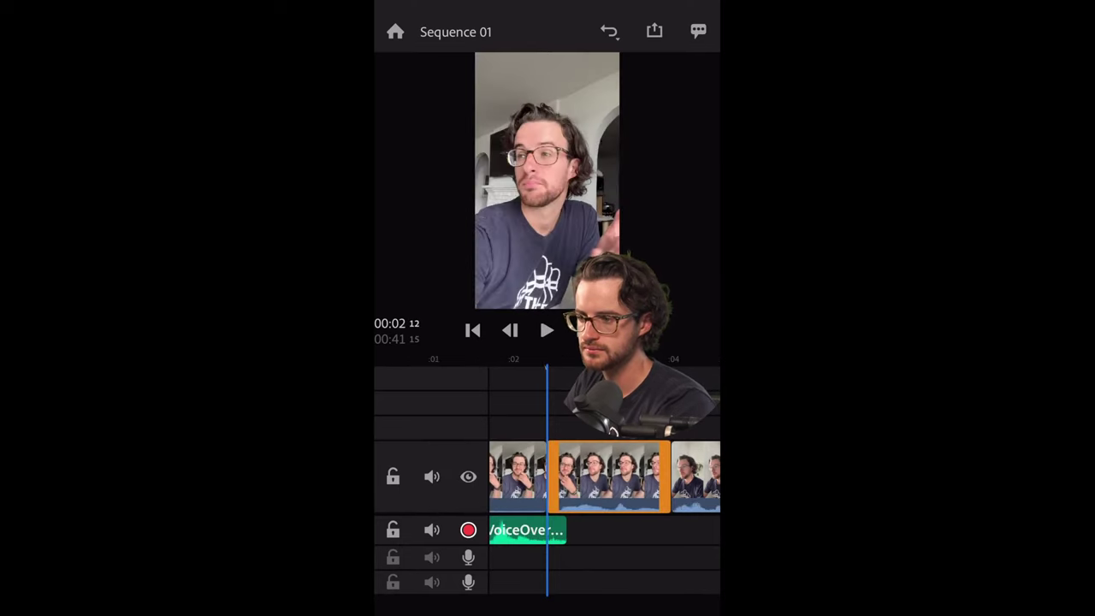
left_click_drag(599, 479, 656, 479)
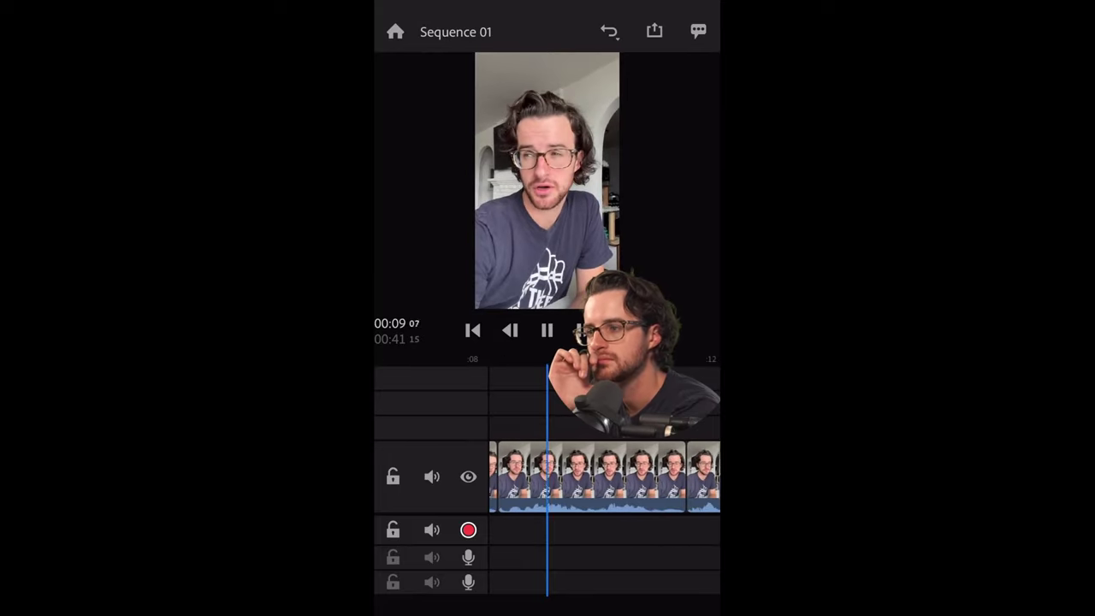
left_click(580, 477)
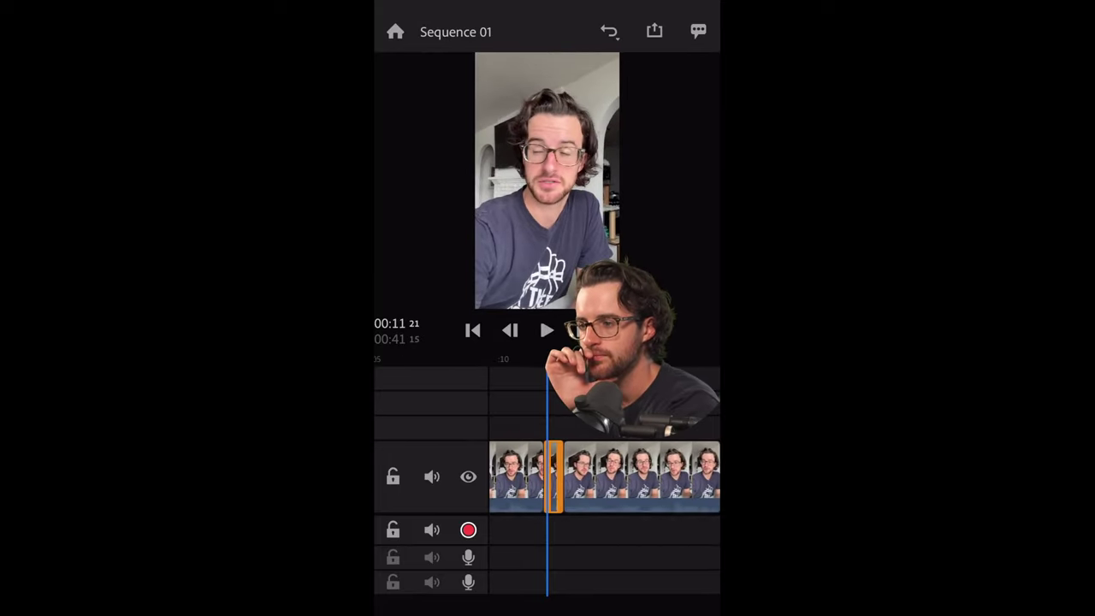
Step: Select the short clips at 26 and 27 seconds and reposition the 27-second clip
scroll(604, 476, "right", 3)
scroll(604, 477, "right", 3)
scroll(604, 477, "right", 1)
scroll(604, 477, "right", 4)
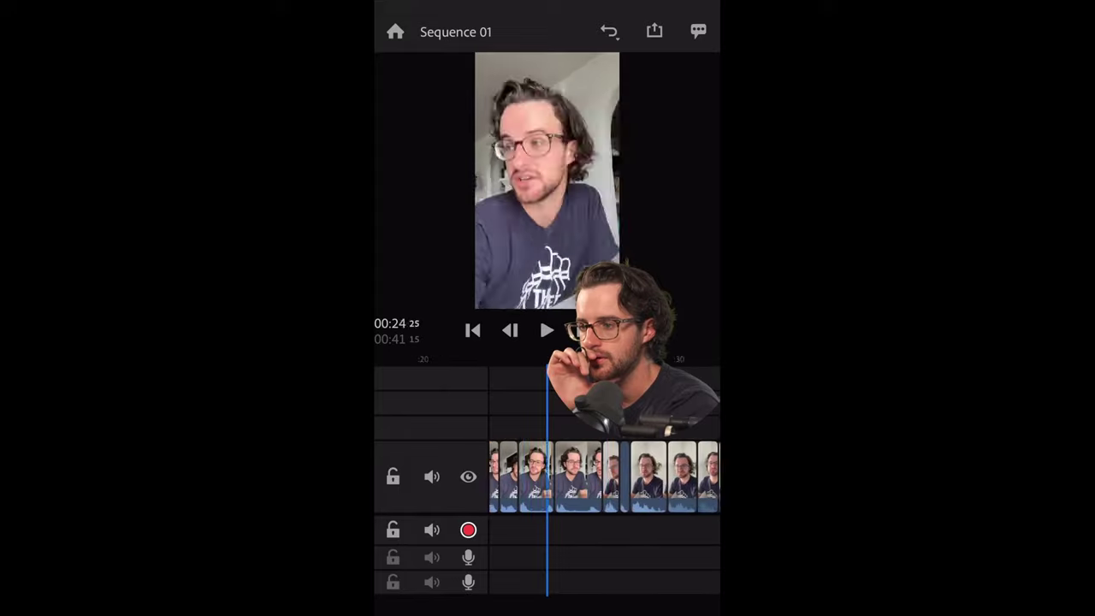
scroll(604, 476, "right", 3)
left_click(518, 477)
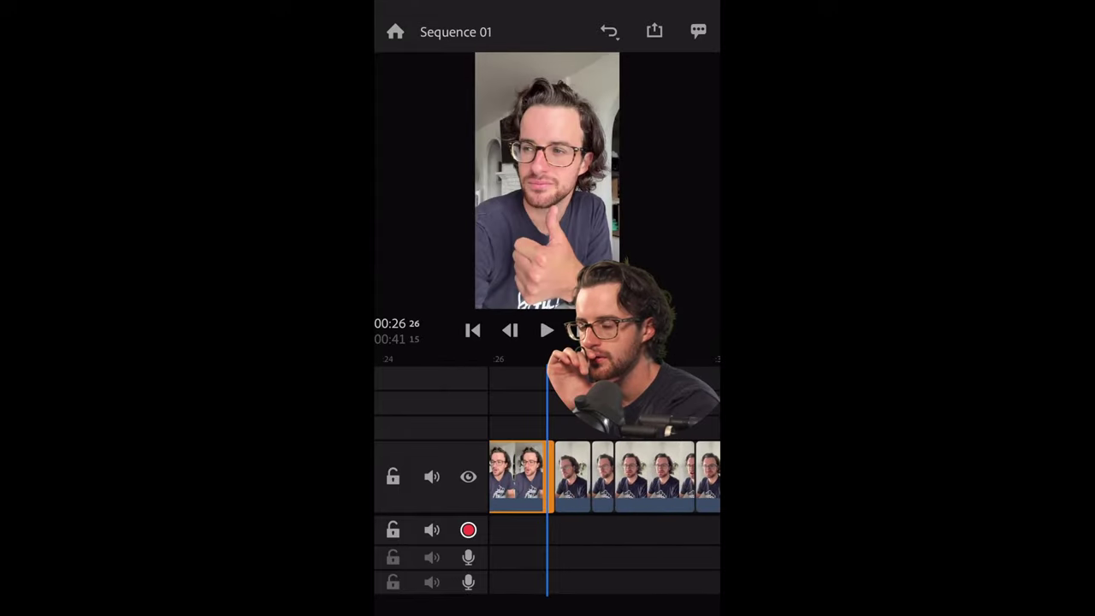
scroll(604, 477, "right", 1)
left_click(569, 477)
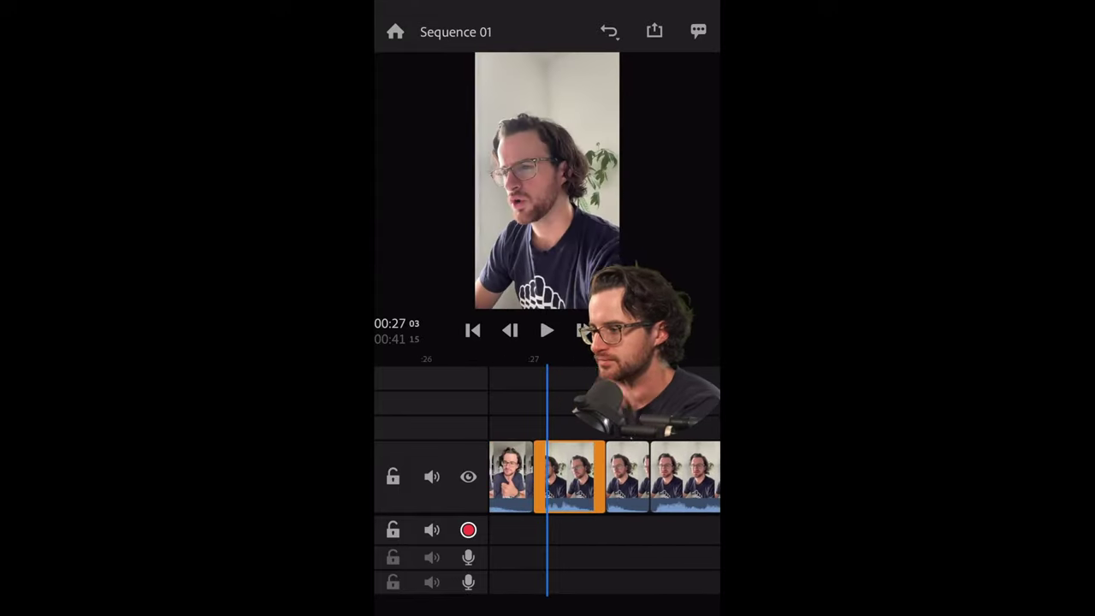
left_click_drag(569, 476, 454, 476)
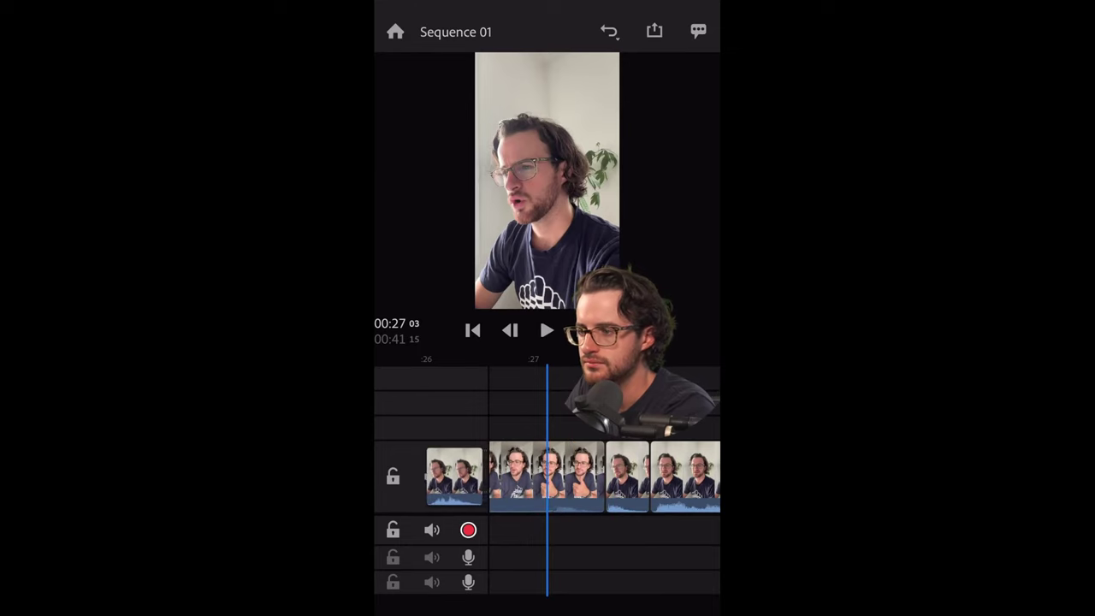
left_click_drag(455, 476, 569, 476)
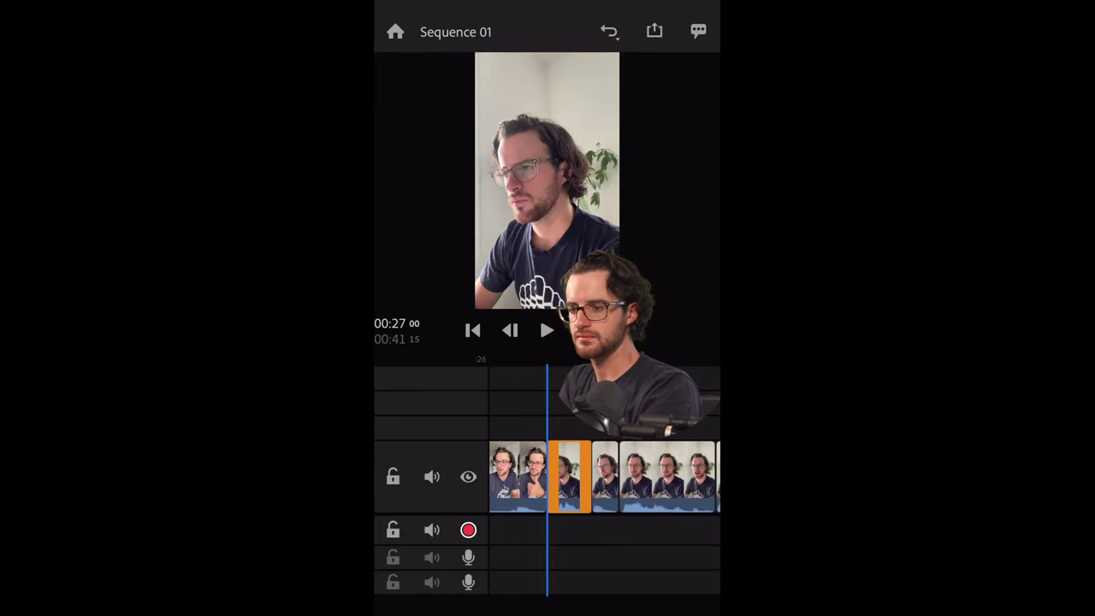
Step: Move the short clip earlier, first near 25 seconds, then into the gap near 22 seconds
scroll(547, 476, "left", 2)
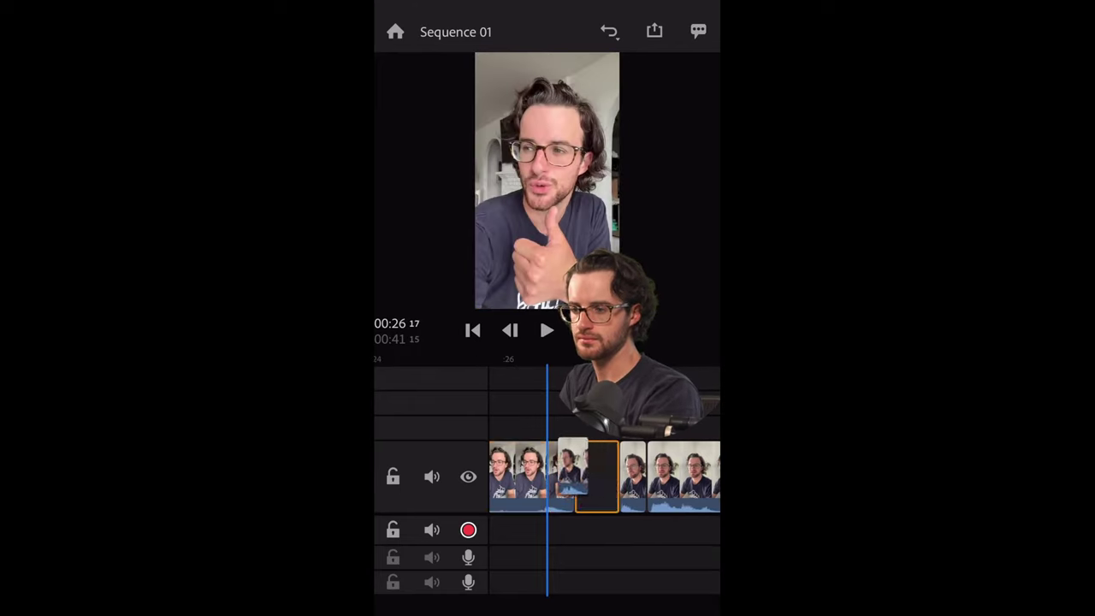
mouse_move(573, 466)
left_mouse_down()
mouse_move(499, 467)
mouse_move(569, 477)
left_mouse_up()
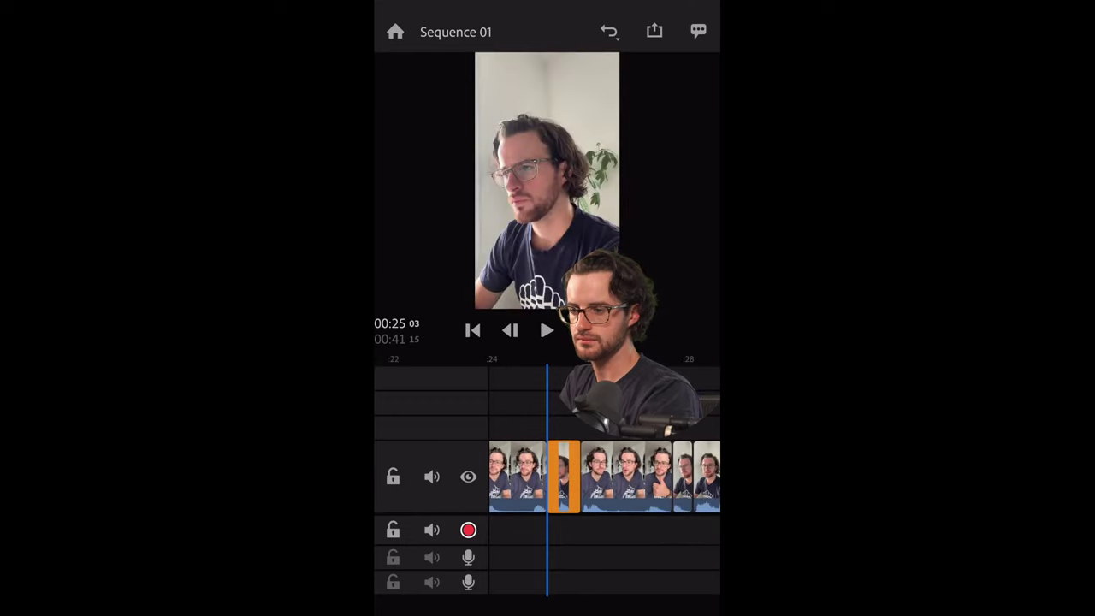
left_click_drag(564, 477, 495, 476)
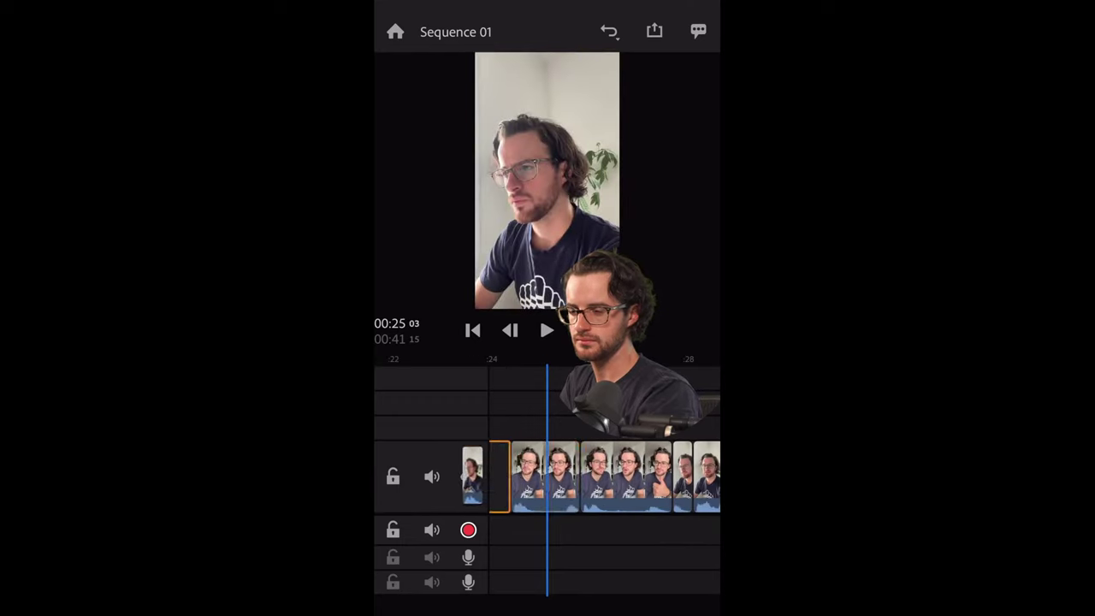
scroll(604, 476, "left", 3)
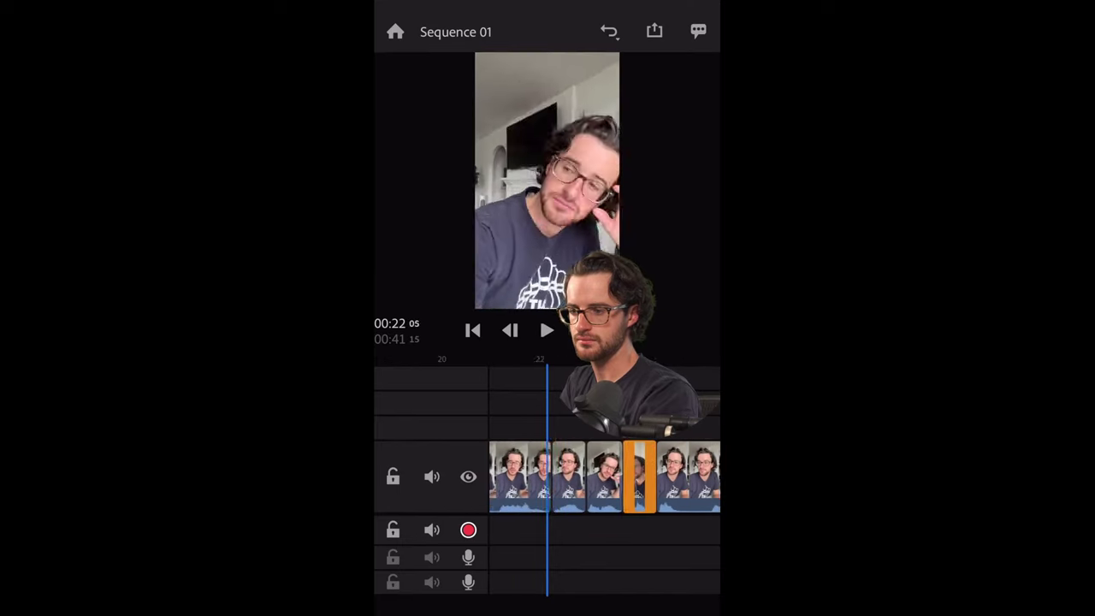
left_click_drag(647, 477, 575, 477)
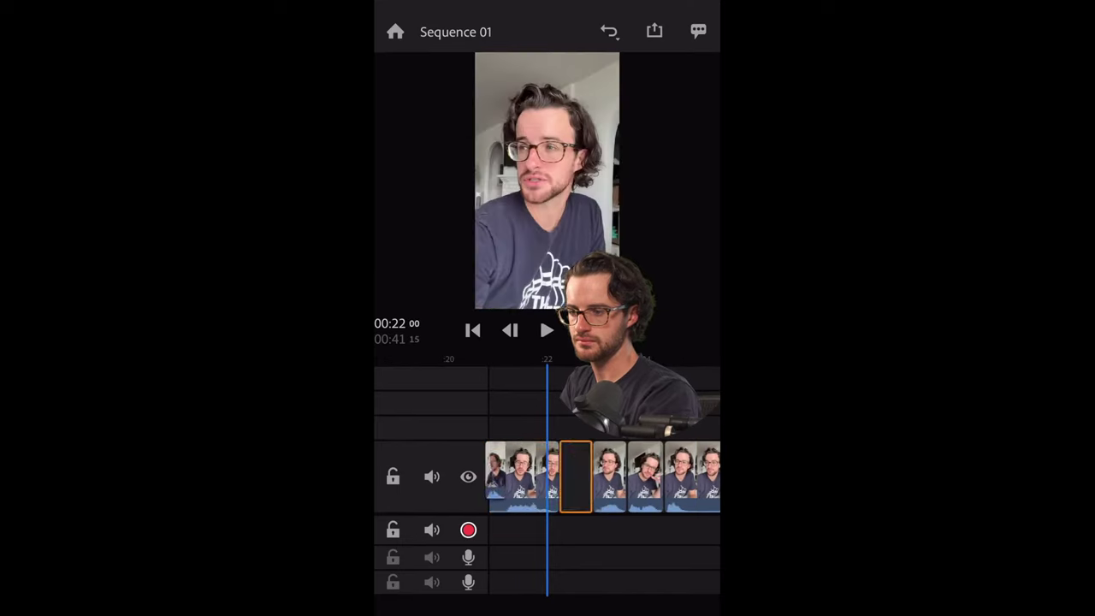
Step: Reposition another clip near 20 seconds on the main track
scroll(604, 477, "left", 2)
scroll(604, 476, "down", 2)
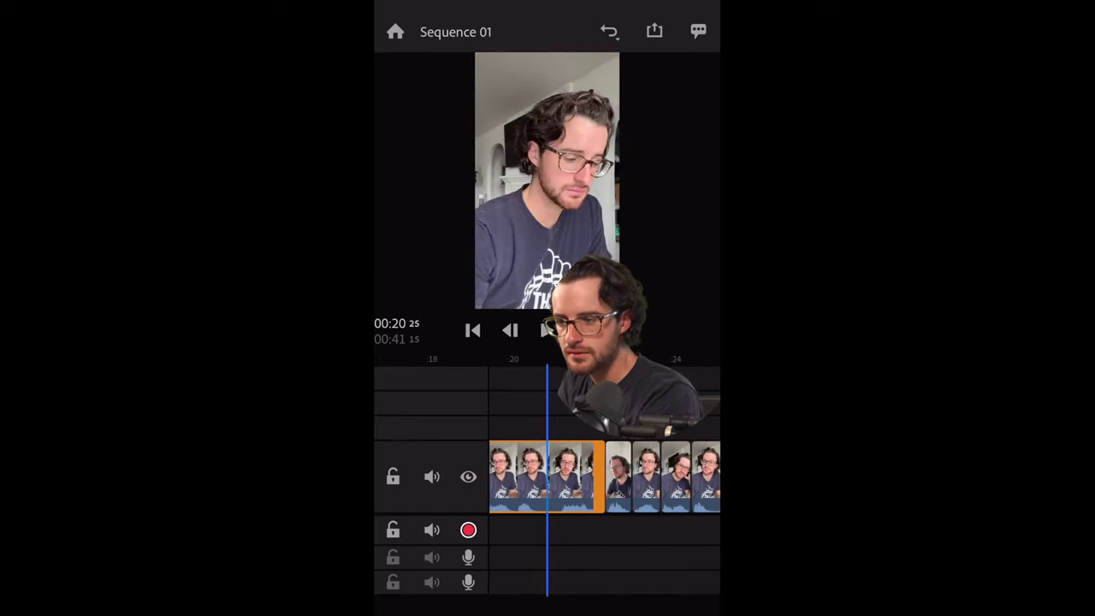
left_click_drag(484, 477, 439, 471)
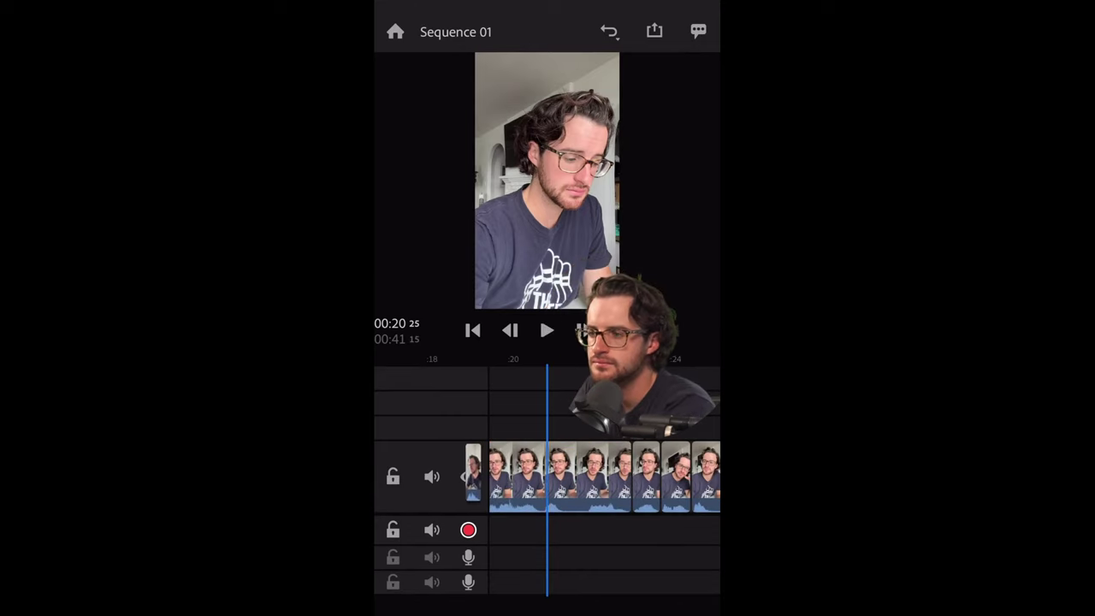
scroll(604, 477, "left", 3)
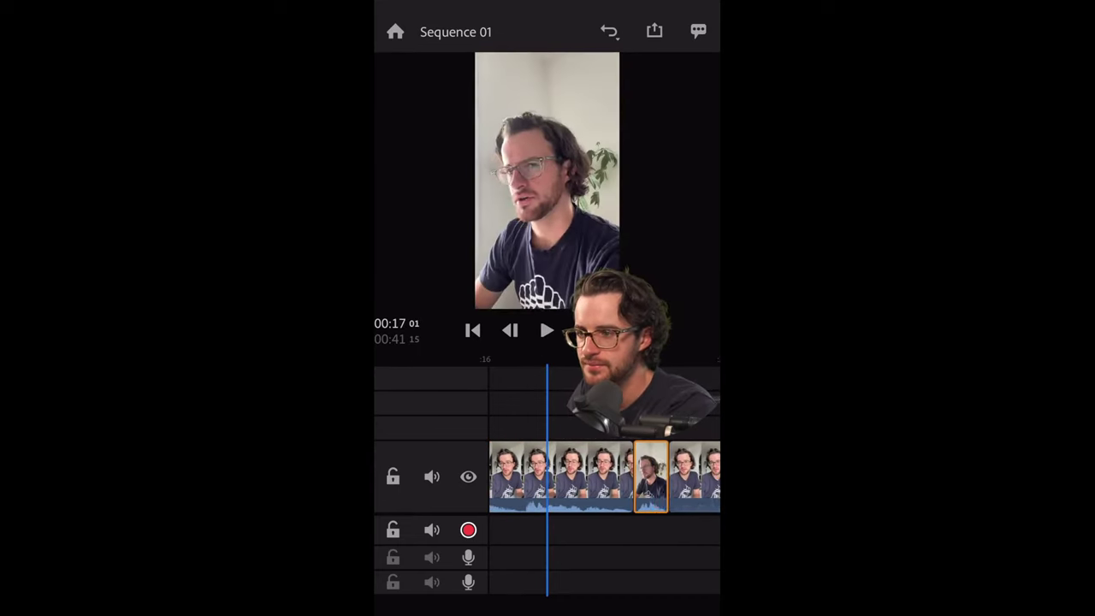
Step: Move the short dark clip near 17 seconds onto the overlay track, shifted to about 13 seconds
left_click(651, 476)
left_click_drag(651, 477, 528, 409)
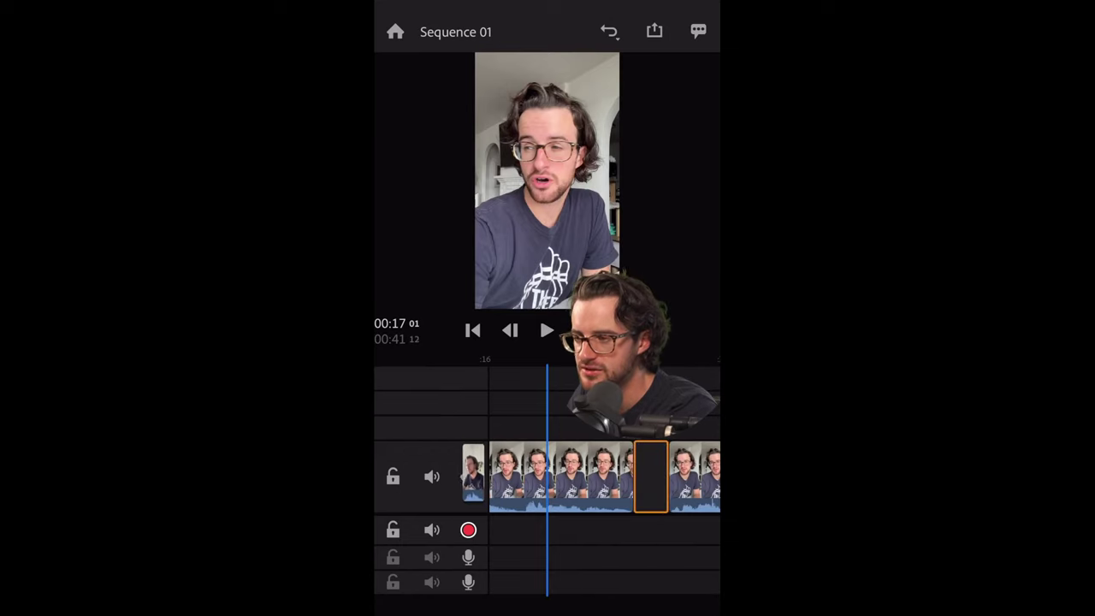
scroll(604, 480, "left", 3)
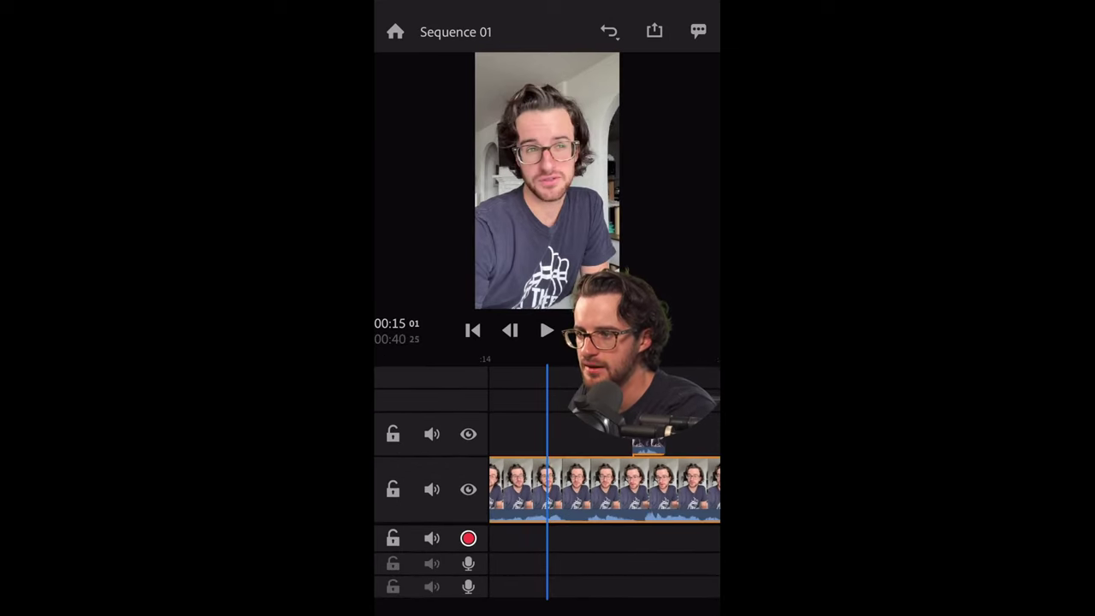
left_click(648, 446)
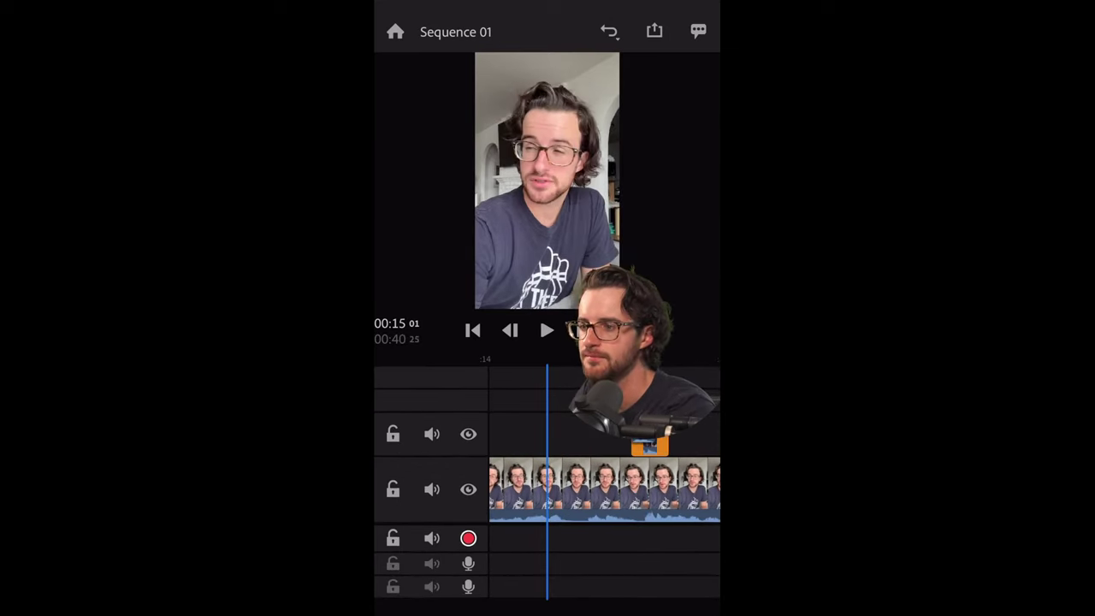
left_click_drag(632, 447, 471, 432)
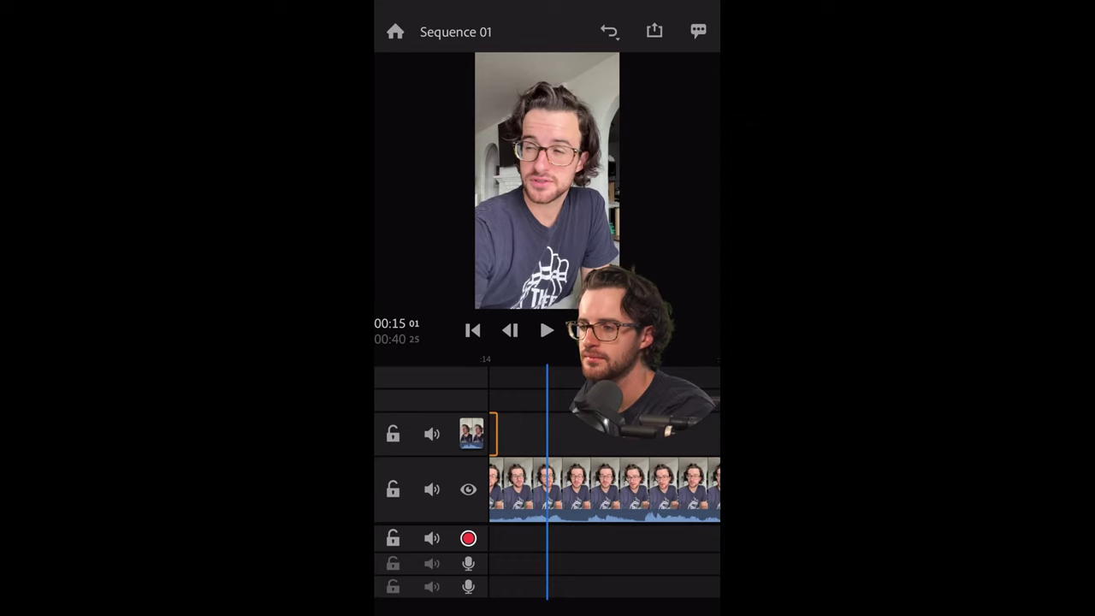
Step: Select the main video clip and review the timeline around 9 seconds
left_click(599, 488)
scroll(599, 480, "down", 5)
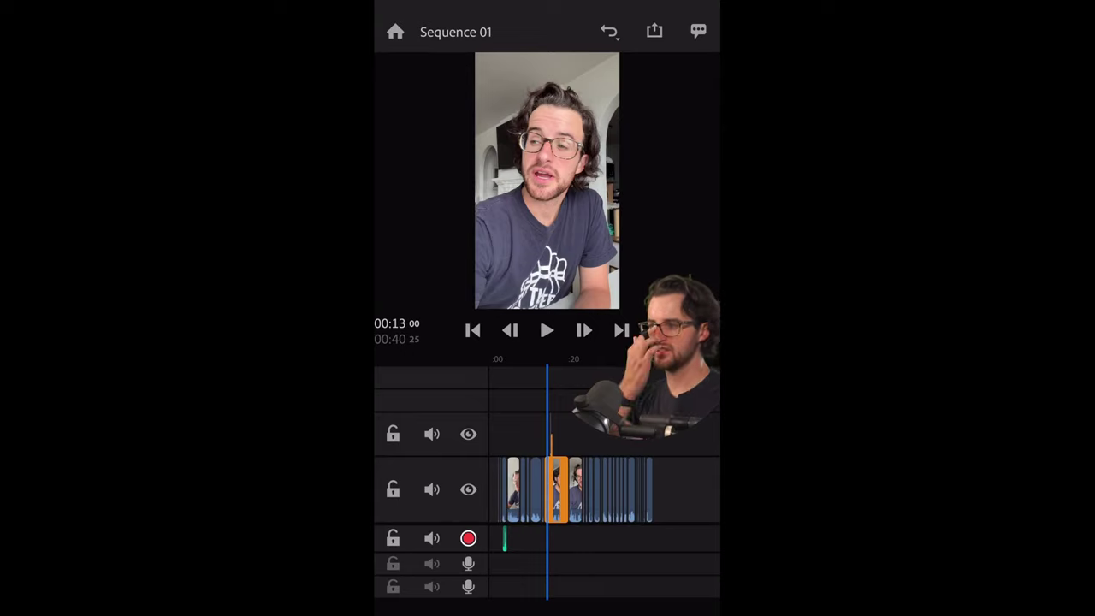
scroll(599, 487, "left", 5)
scroll(599, 488, "up", 3)
scroll(599, 488, "up", 2)
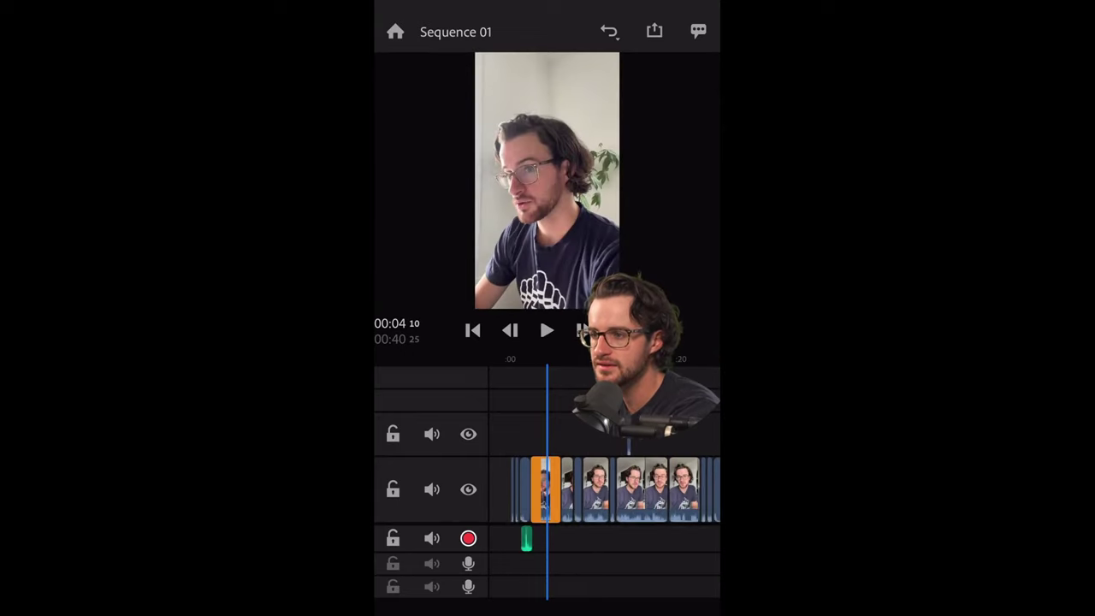
scroll(599, 488, "right", 2)
scroll(599, 488, "up", 3)
scroll(599, 488, "right", 5)
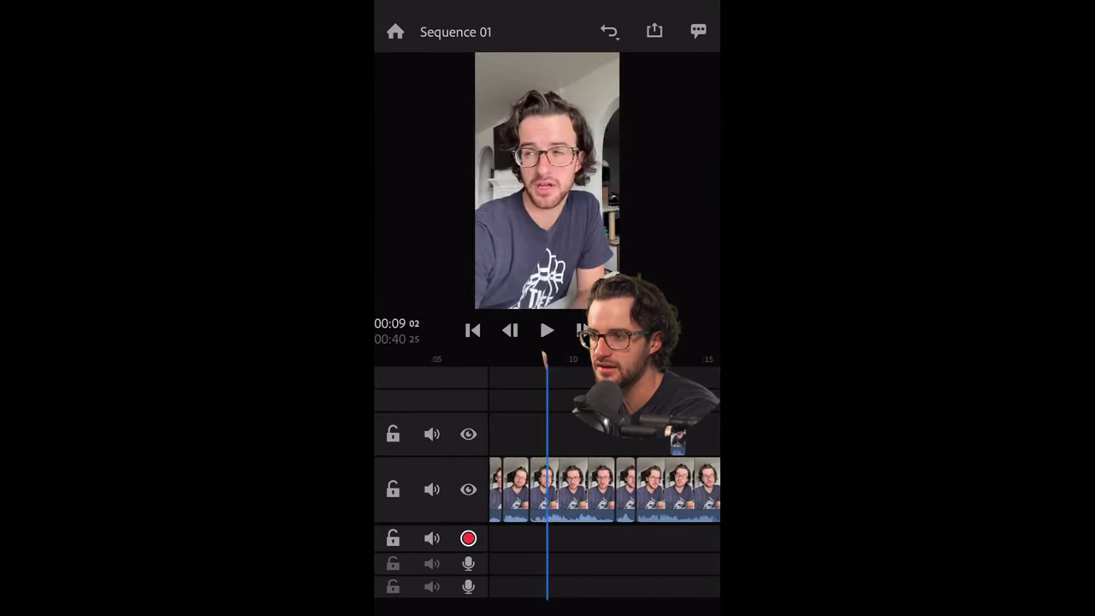
left_click(572, 489)
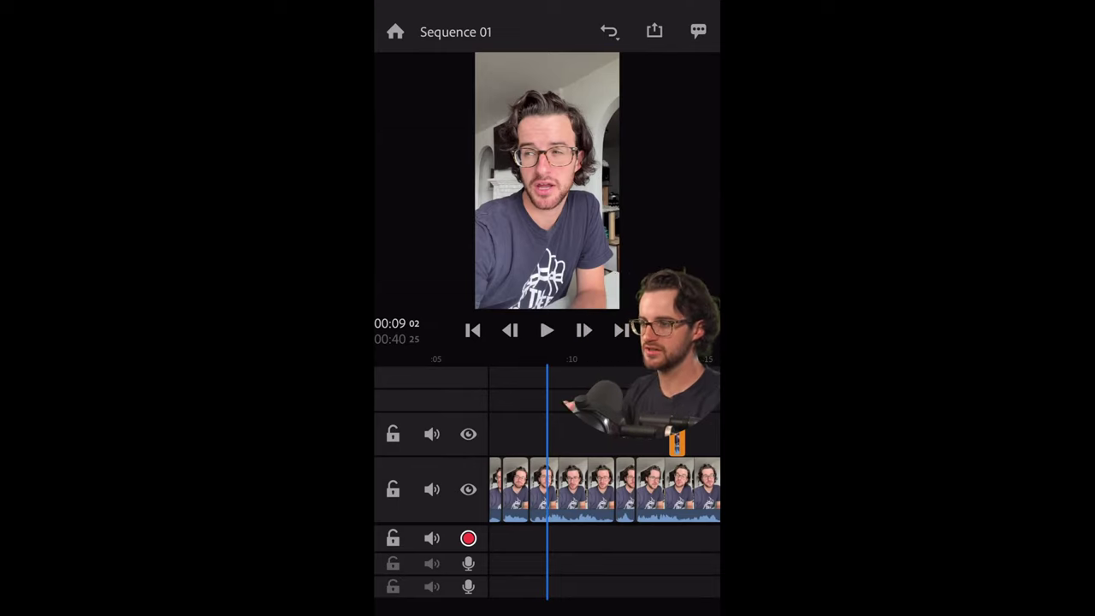
Step: Move the small overlay clip back into the main track and reselect the main video clip
left_click(611, 490)
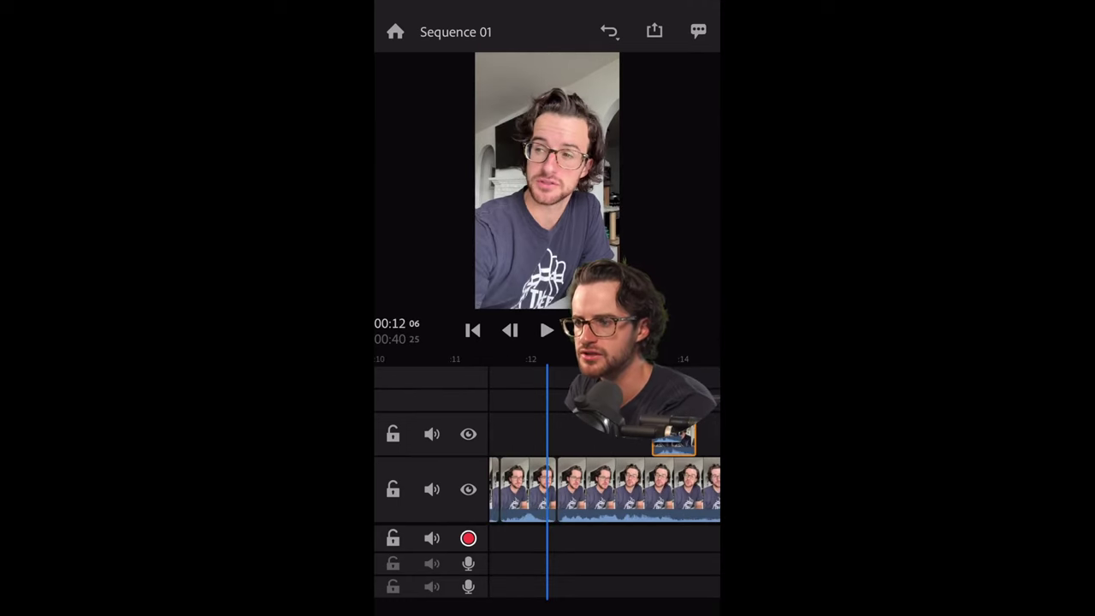
left_click_drag(526, 441, 505, 487)
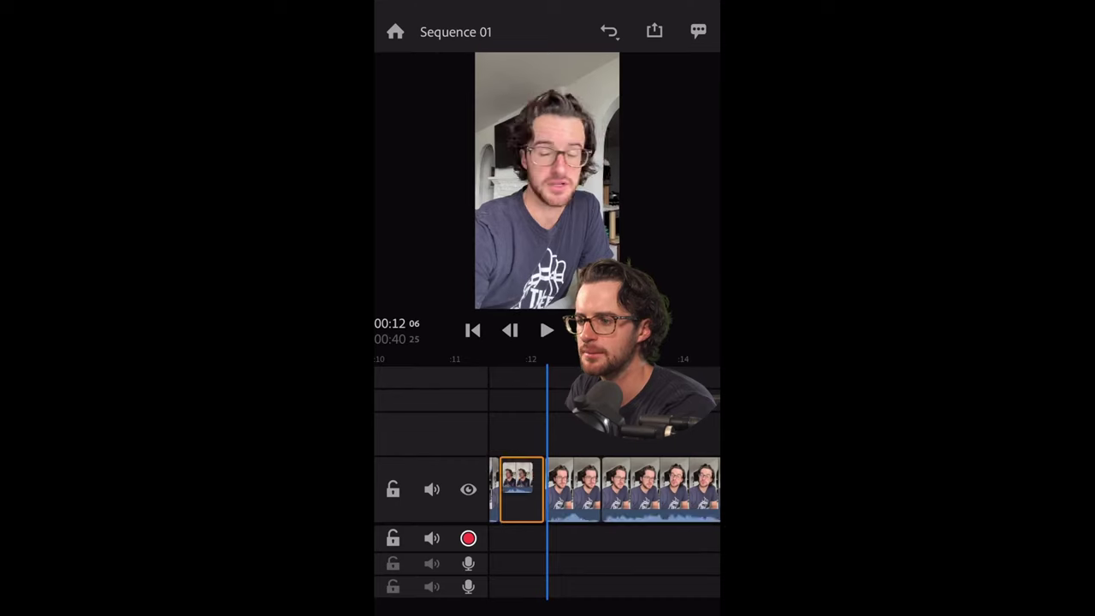
left_click_drag(548, 403, 598, 402)
left_click(599, 476)
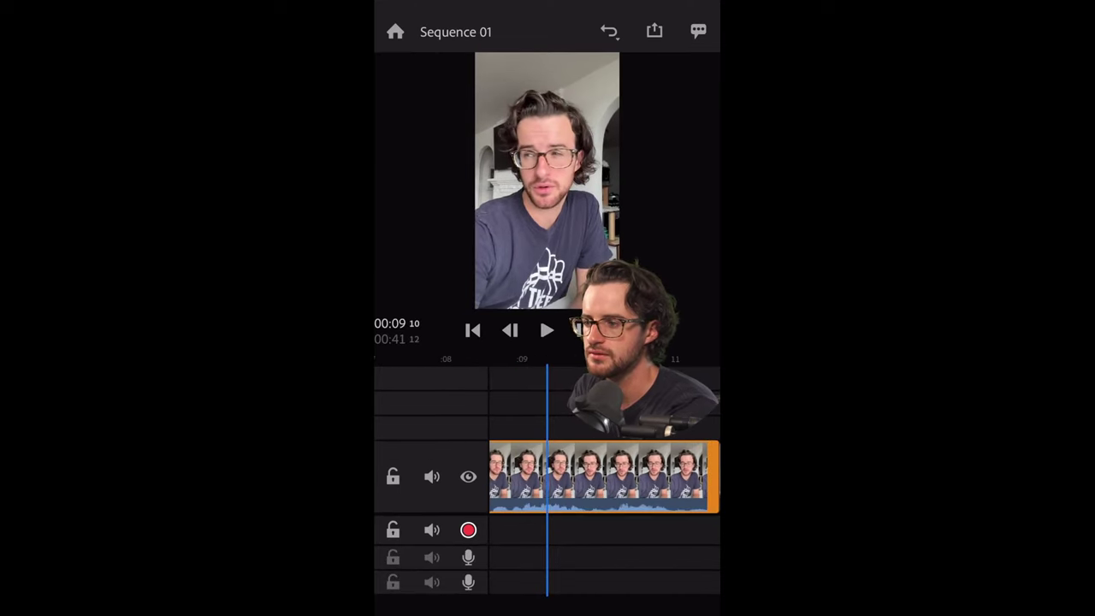
scroll(605, 477, "down", 3)
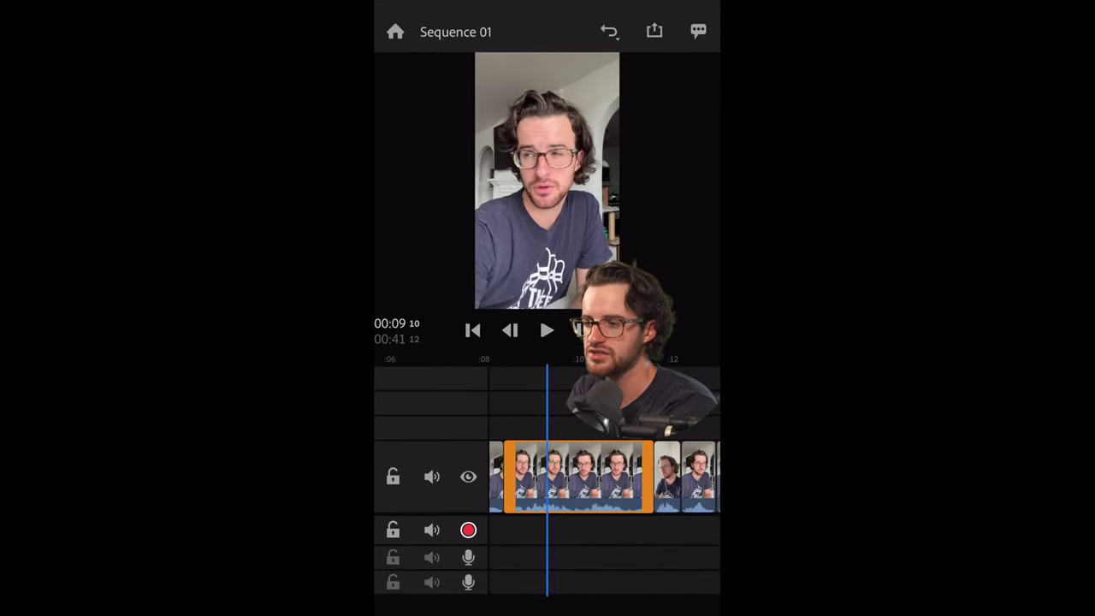
Step: Extend the short inserted clip's end slightly and trim the long clip before it
left_click(668, 477)
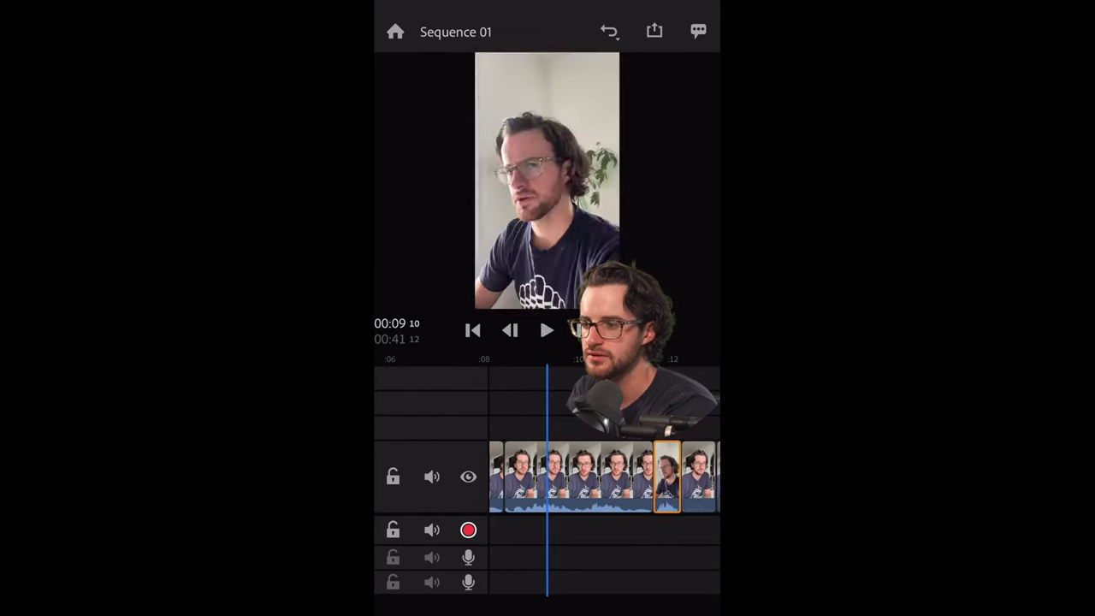
left_click_drag(682, 476, 718, 477)
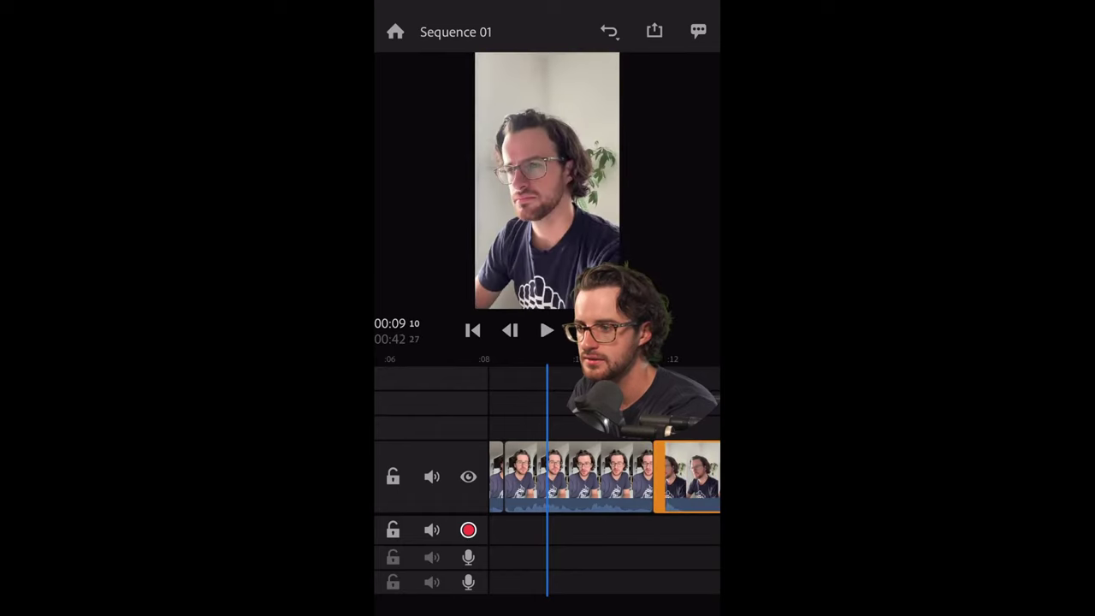
left_click(556, 477)
mouse_move(613, 477)
left_mouse_down()
mouse_move(432, 470)
mouse_move(514, 476)
left_mouse_up()
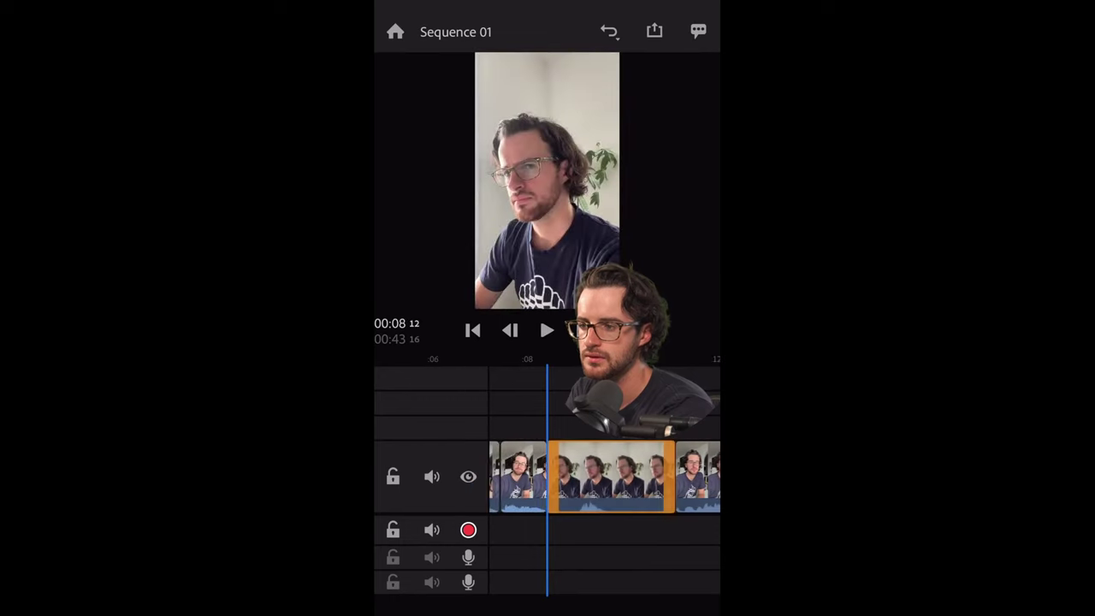
Step: Lift the selfie clip onto the overlay track near 00:07 and stop playback
scroll(599, 477, "left", 3)
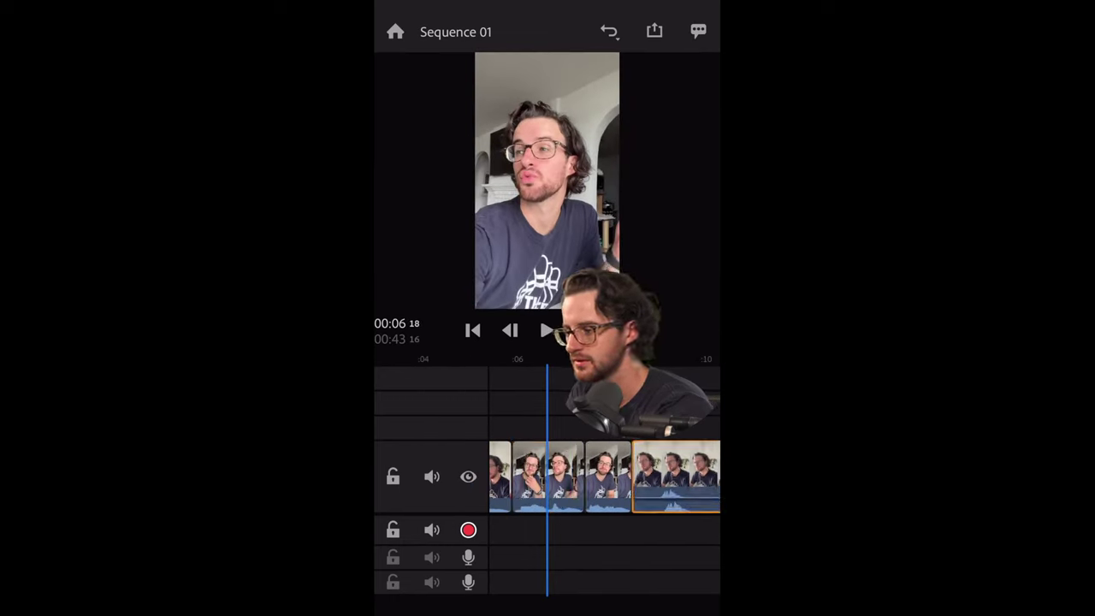
left_click_drag(676, 477, 532, 477)
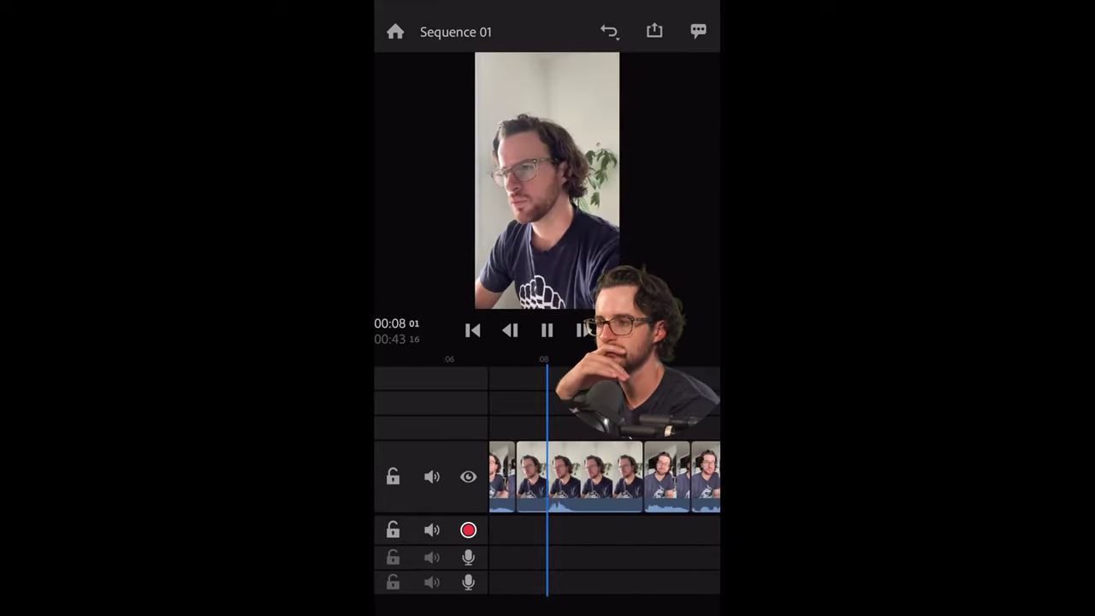
key("space")
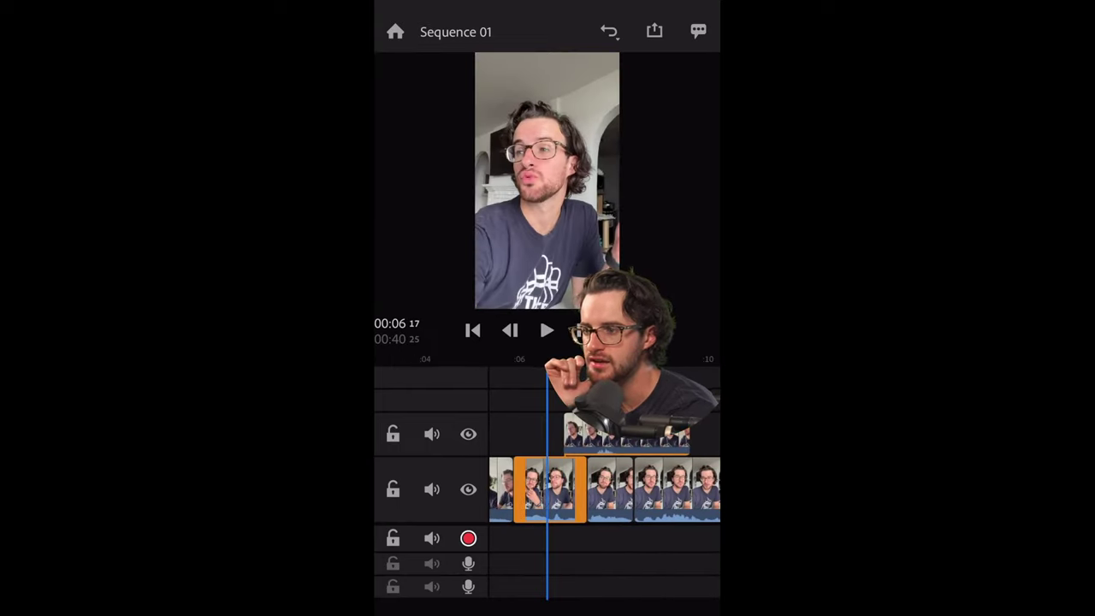
Step: Drop the overlay clip back into the main track and split its IMG_4589 audio onto the track below
left_click(627, 435)
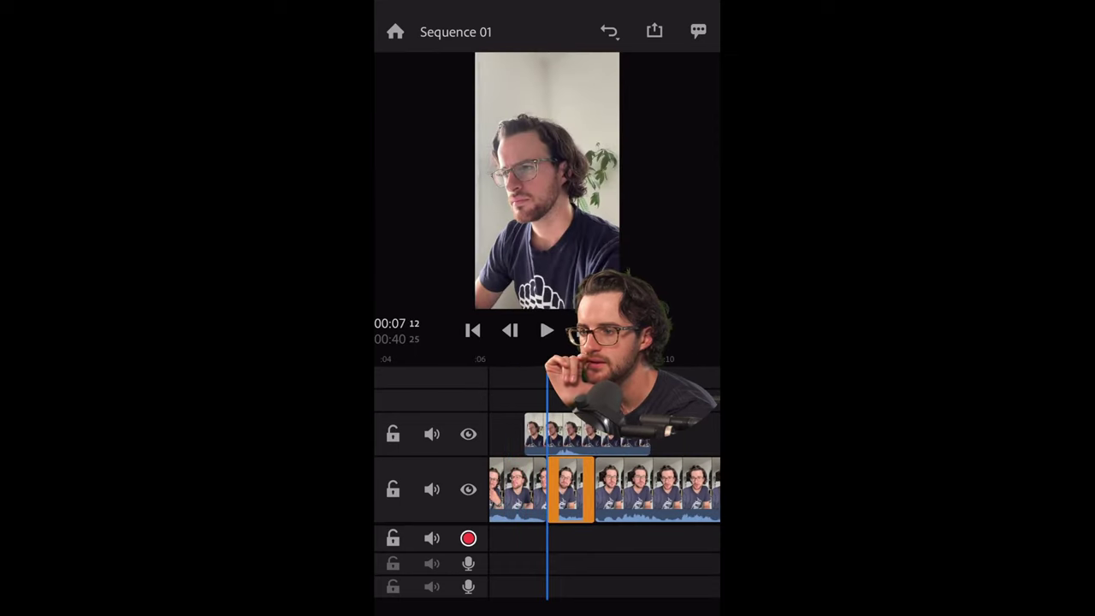
left_click_drag(562, 457, 556, 477)
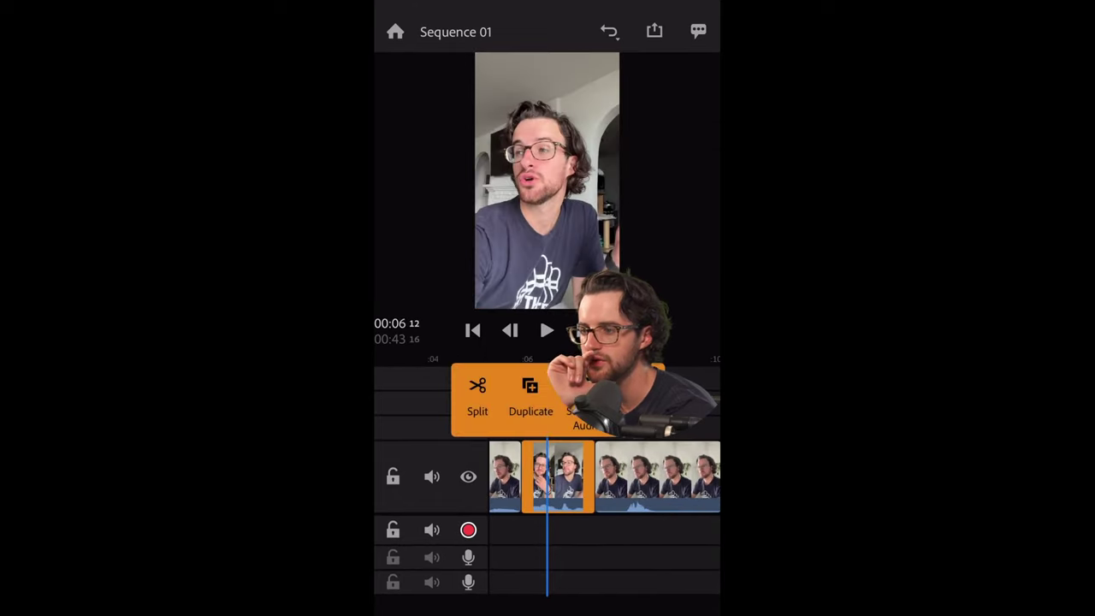
left_click_drag(558, 477, 557, 531)
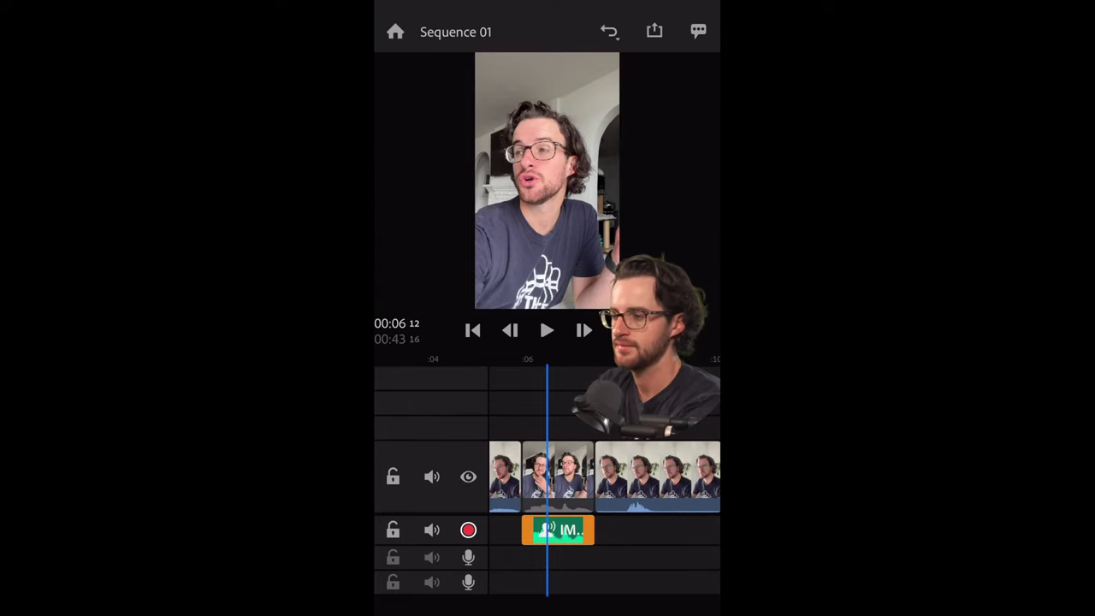
scroll(548, 492, "up", 2)
left_click(588, 475)
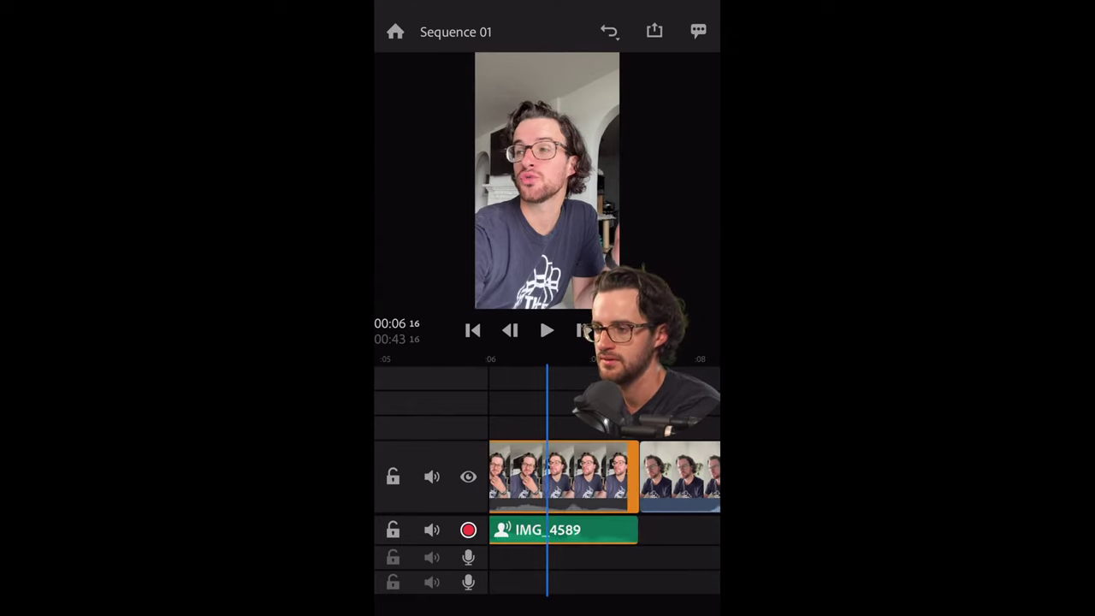
scroll(605, 476, "left", 2)
scroll(605, 477, "right", 2)
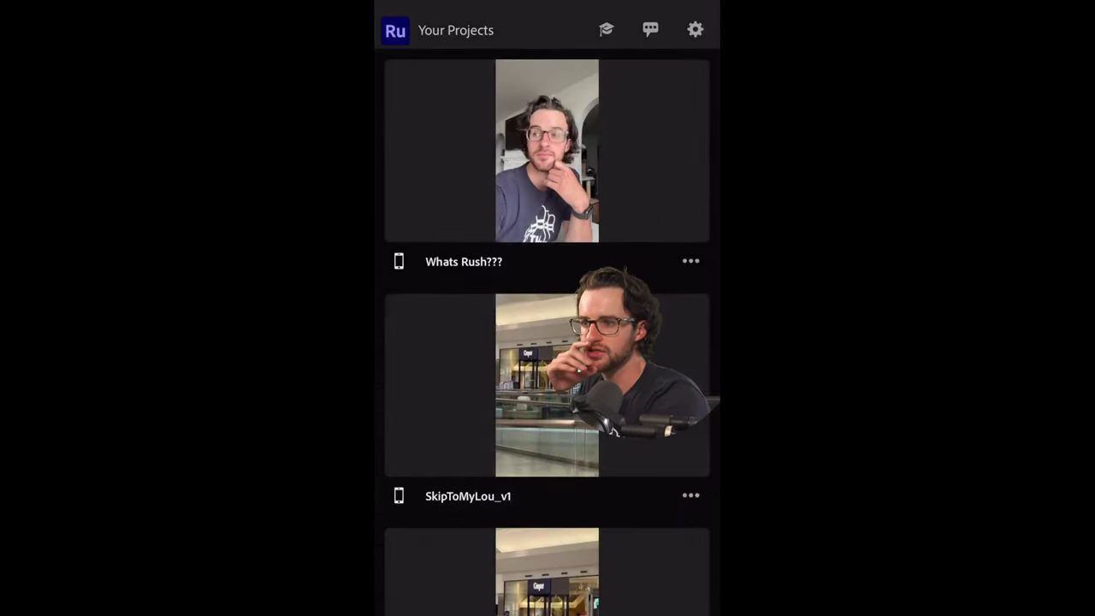
Step: Play Sequence 01 from the start to review it, then bring up its Ready to Export screen
scroll(548, 342, "down", 2)
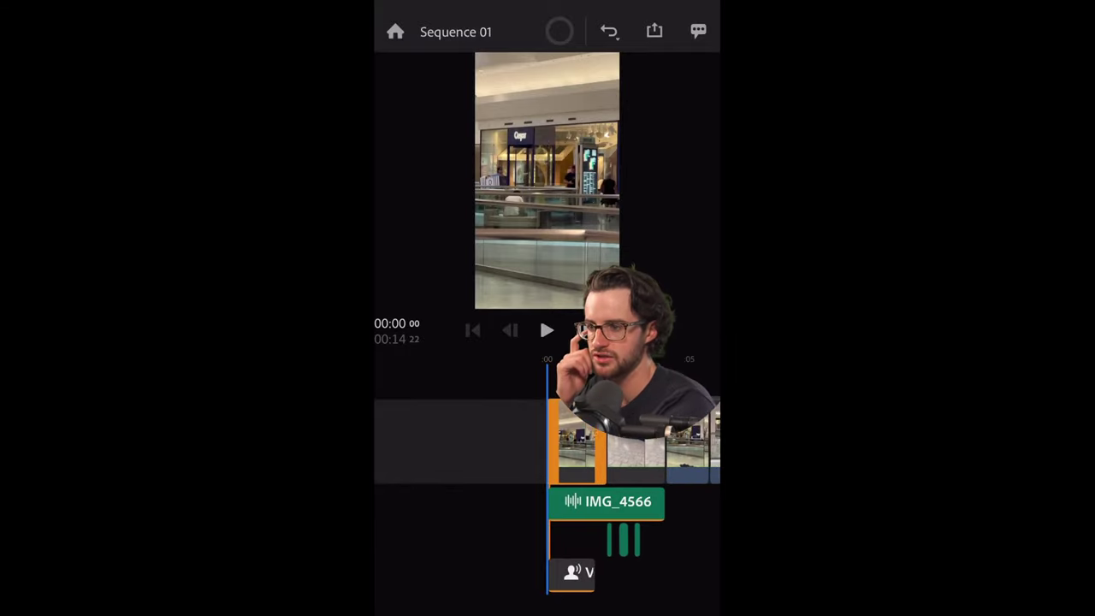
mouse_move(599, 441)
left_mouse_down()
mouse_move(442, 440)
mouse_move(573, 441)
left_mouse_up()
key("space")
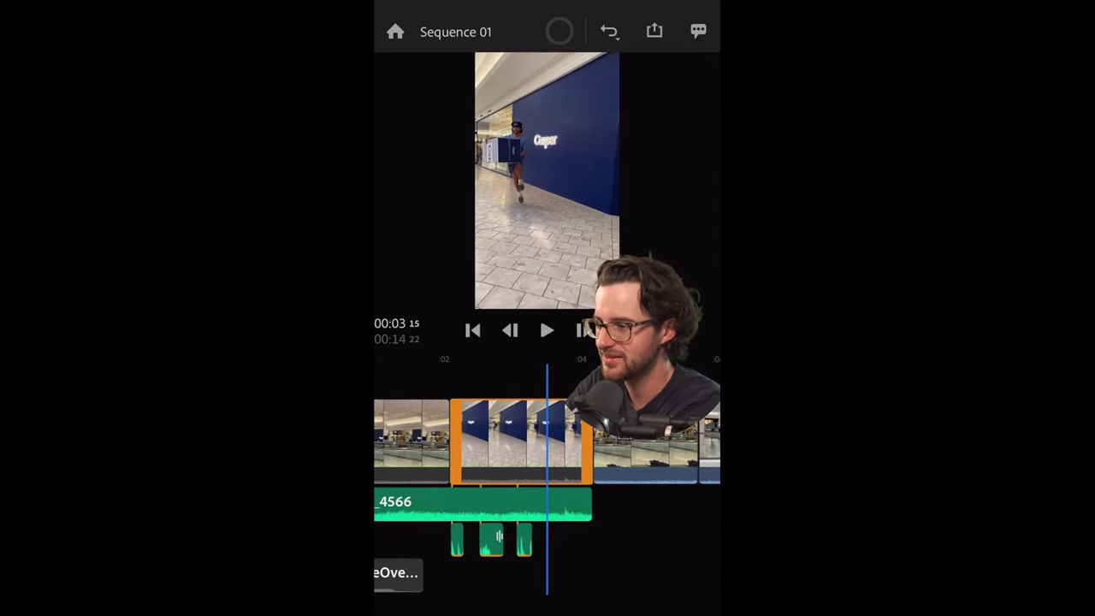
scroll(547, 440, "up", 3)
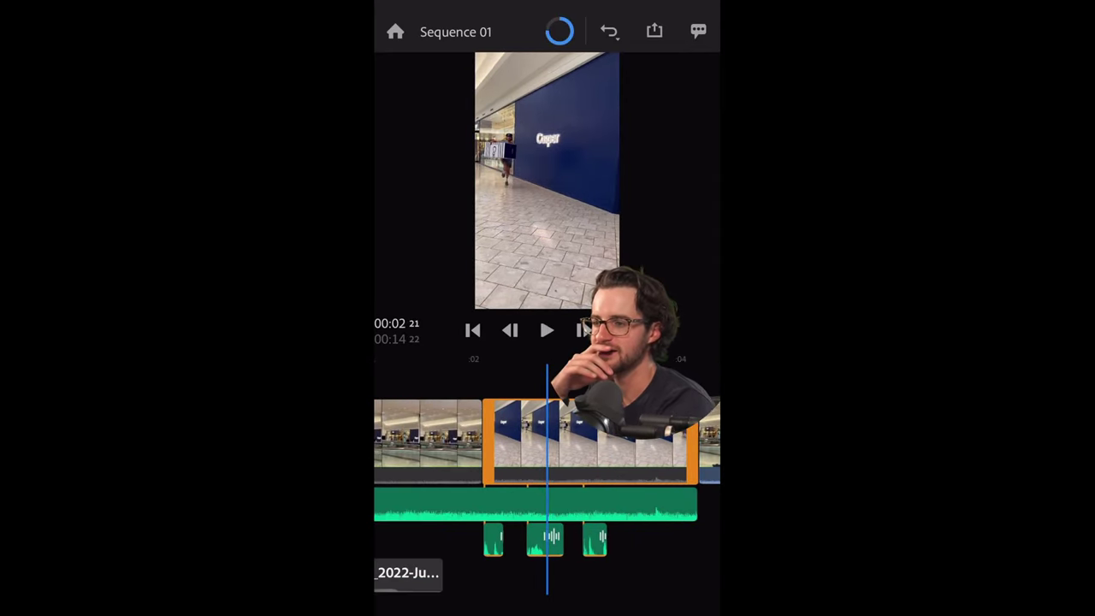
scroll(548, 441, "left", 2)
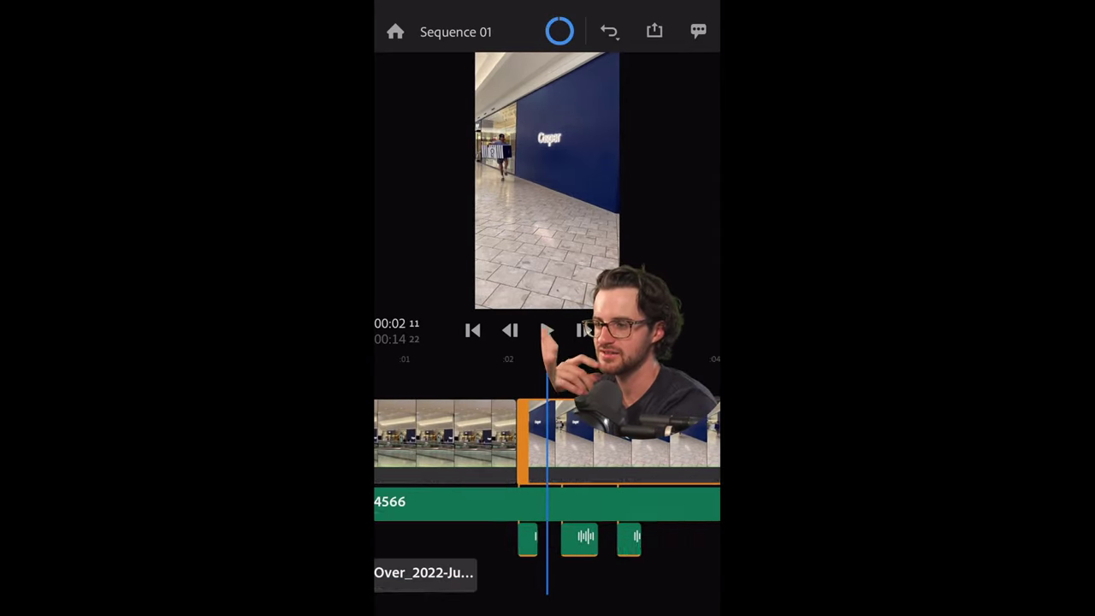
scroll(548, 441, "left", 2)
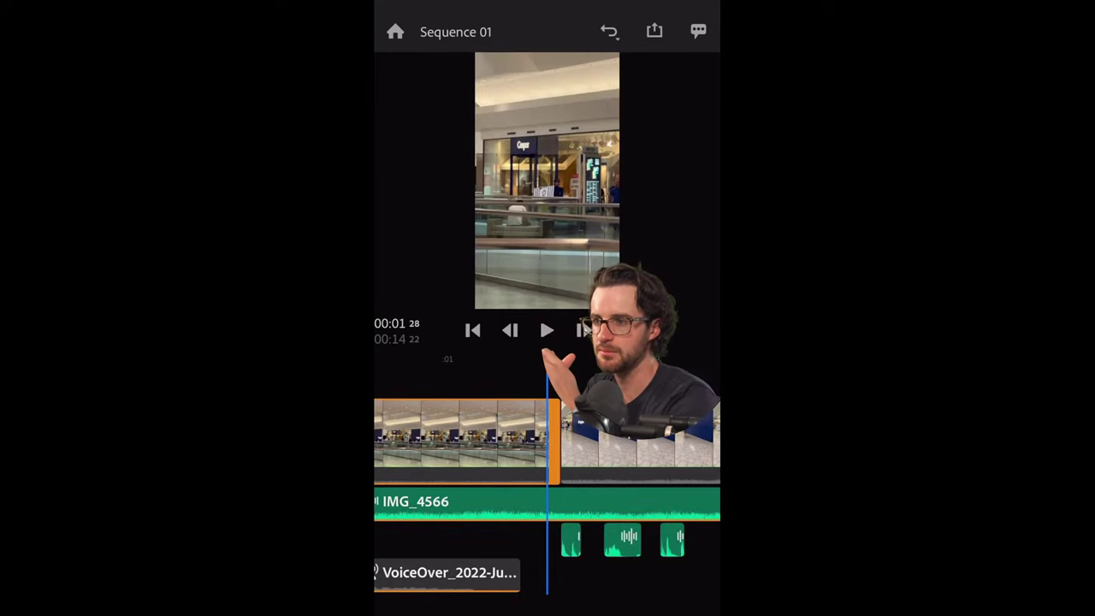
left_click(654, 30)
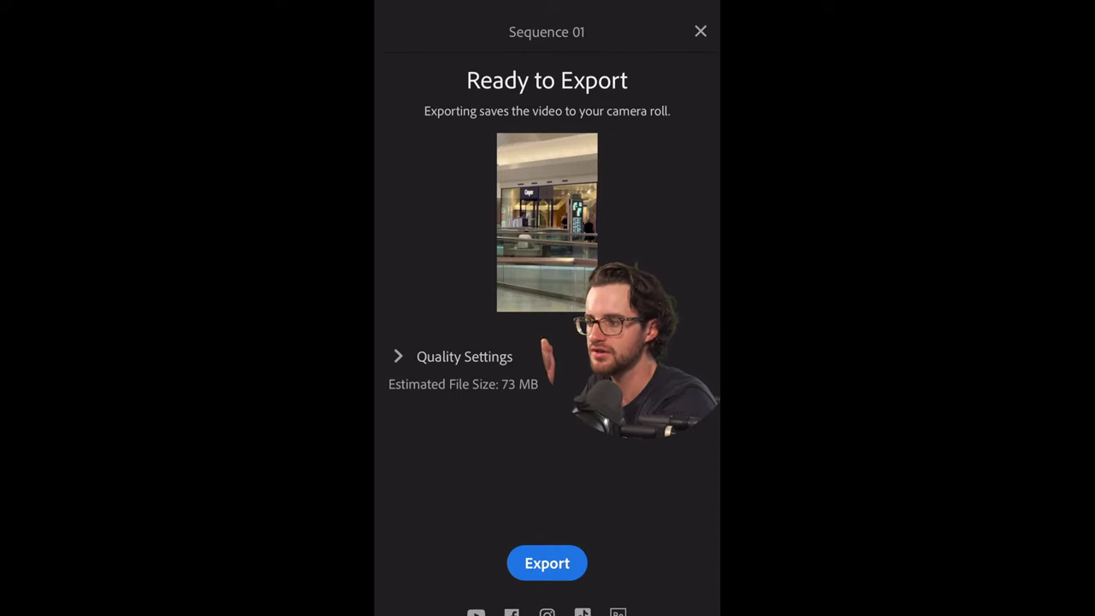
Step: Choose the Automatic quality preset (2160x3840, 24 fps) and start exporting Sequence 01
left_click(453, 357)
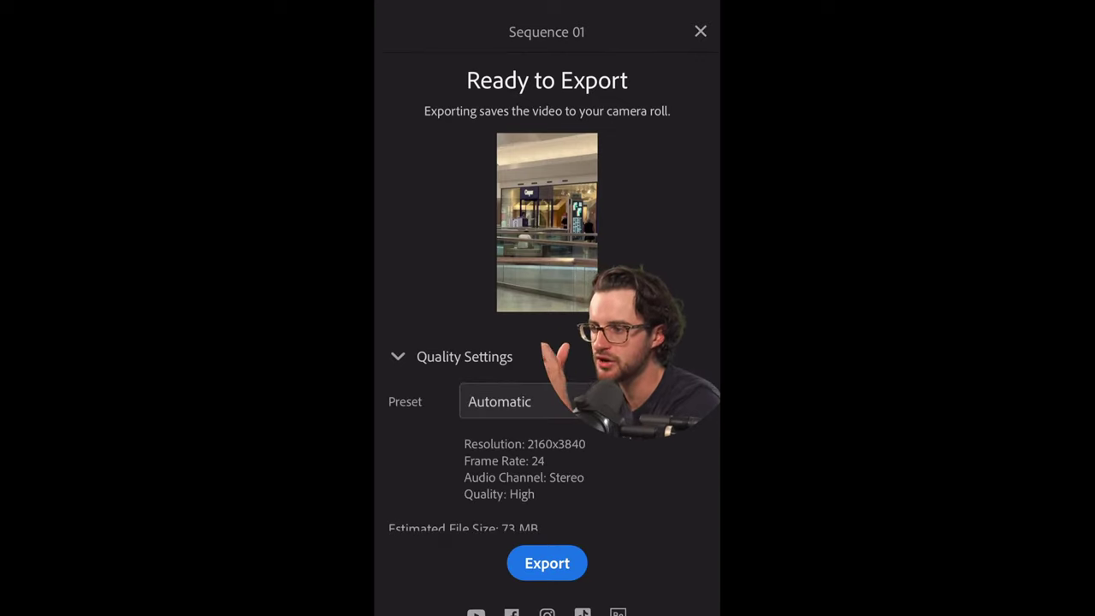
left_click(514, 402)
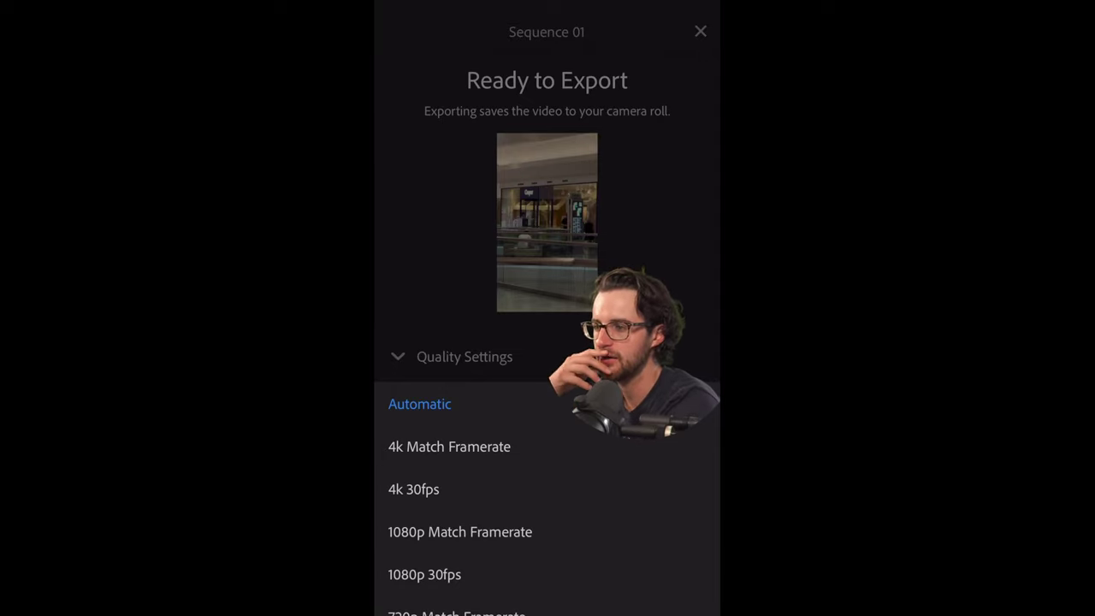
left_click(419, 404)
scroll(547, 291, "down", 2)
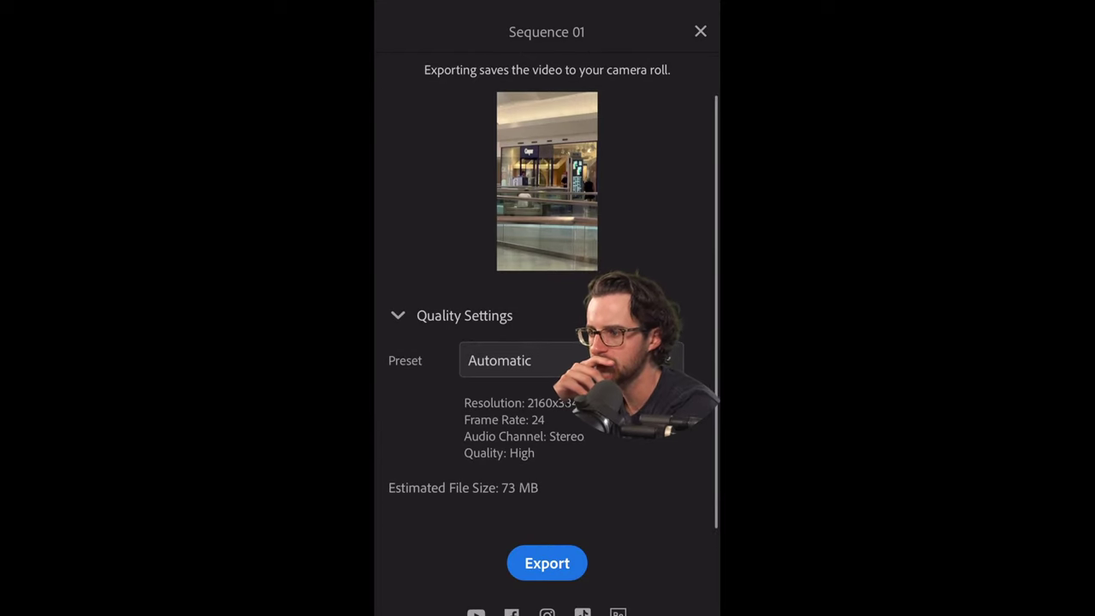
scroll(548, 291, "up", 2)
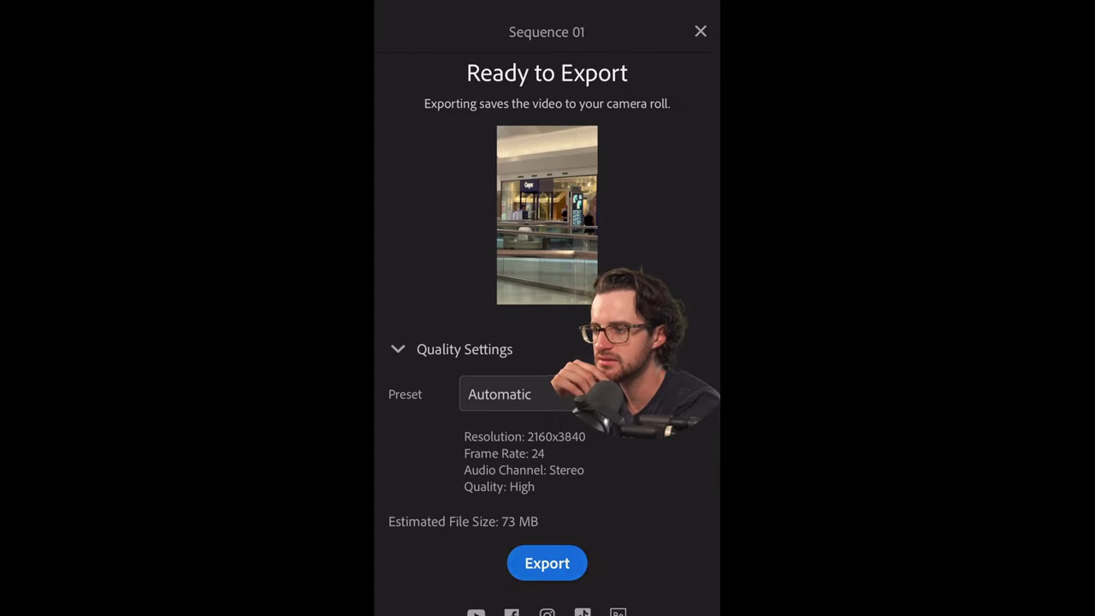
left_click(547, 563)
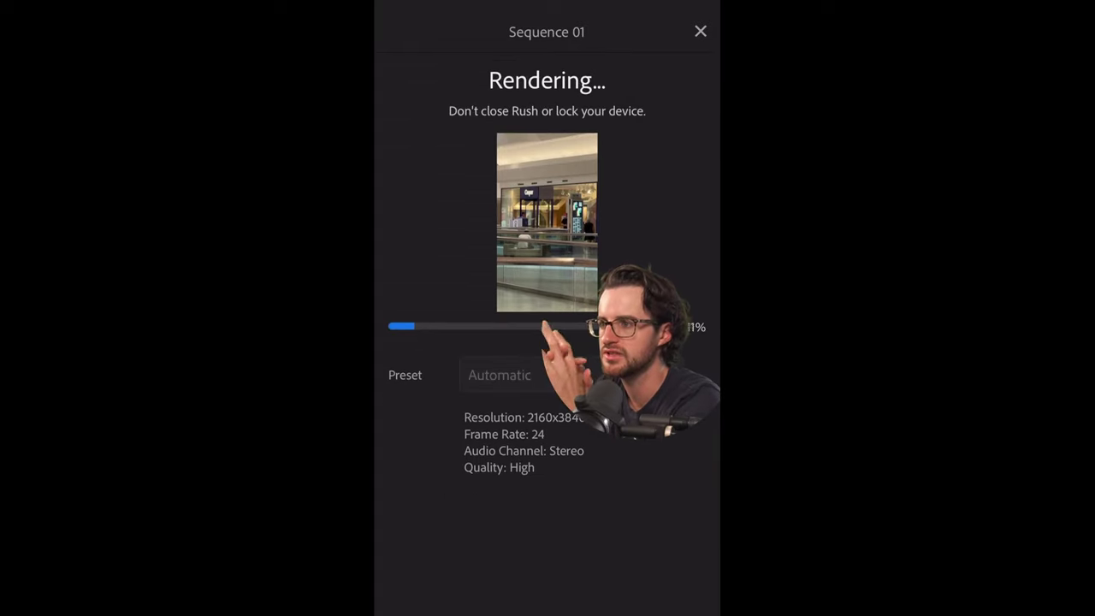
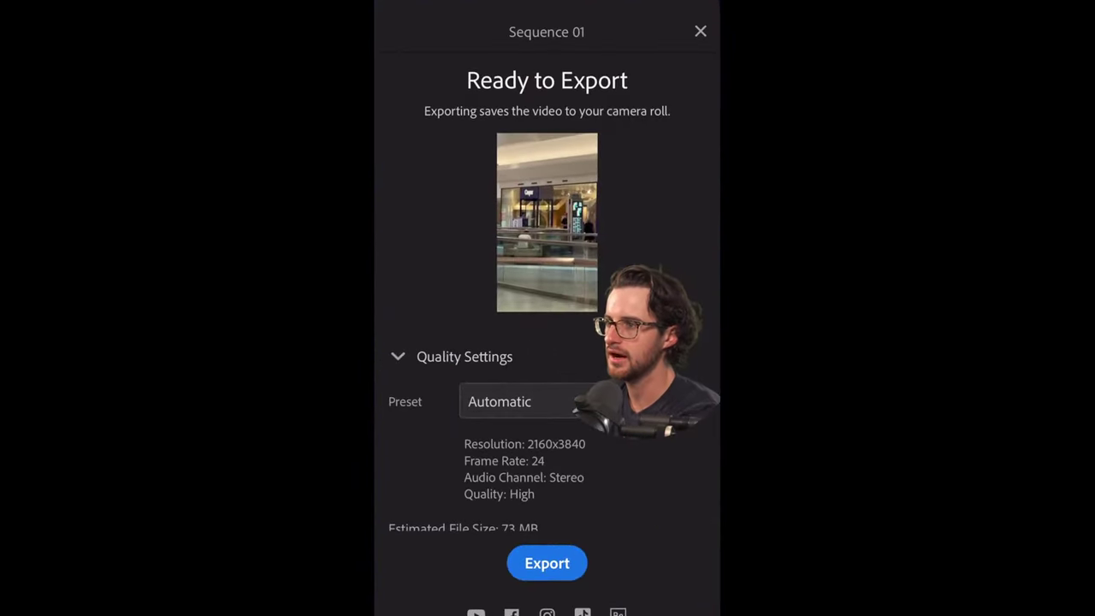
Step: Close the mall video's Ready to Export screen and return to the Your Projects list
left_click_drag(480, 437, 538, 437)
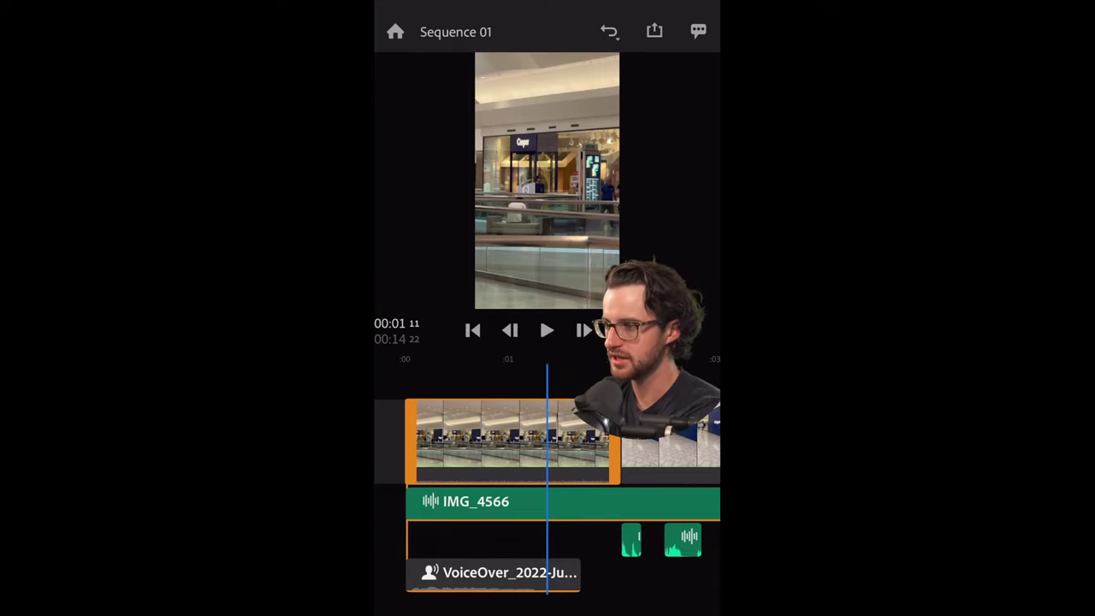
scroll(548, 440, "up", 5)
left_click(395, 32)
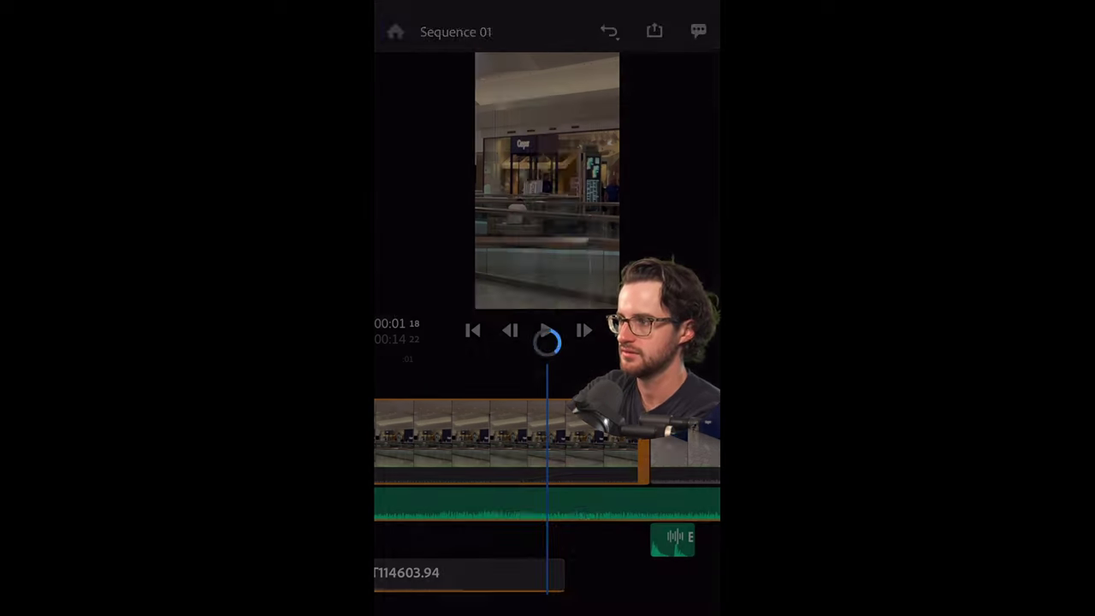
Step: Open the Whats Rush??? project and zoom the timeline in around five seconds
left_click(547, 315)
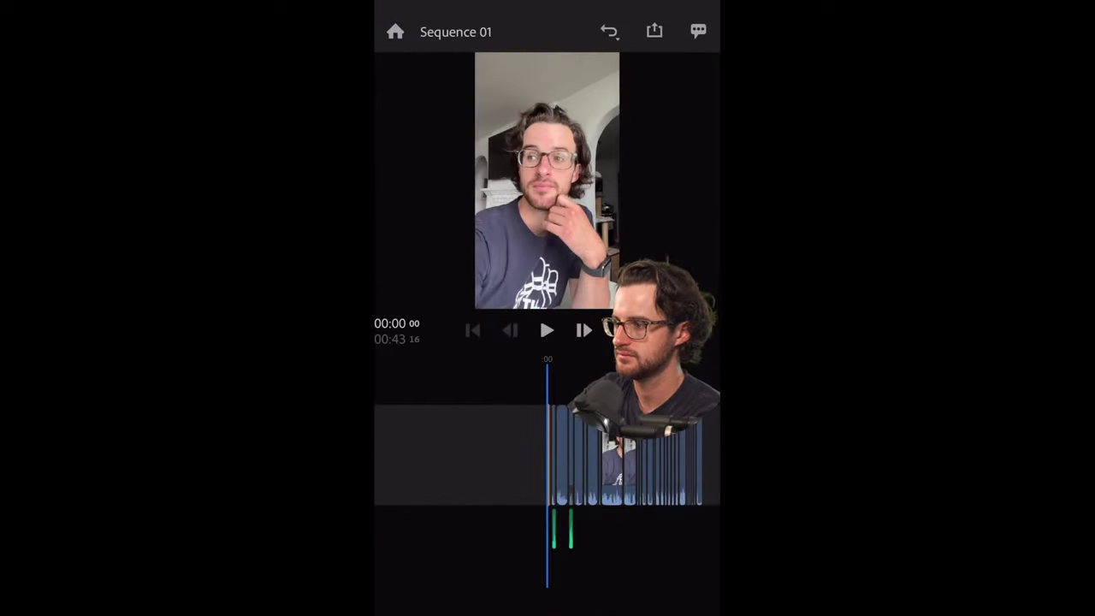
left_click_drag(616, 454, 548, 454)
scroll(548, 453, "up", 5)
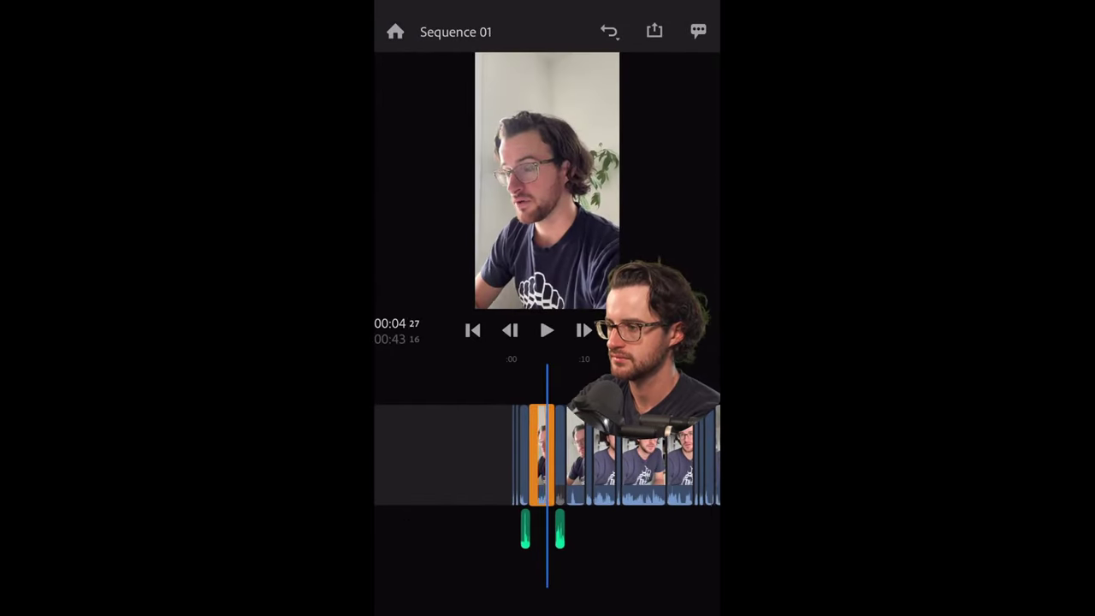
scroll(548, 454, "up", 3)
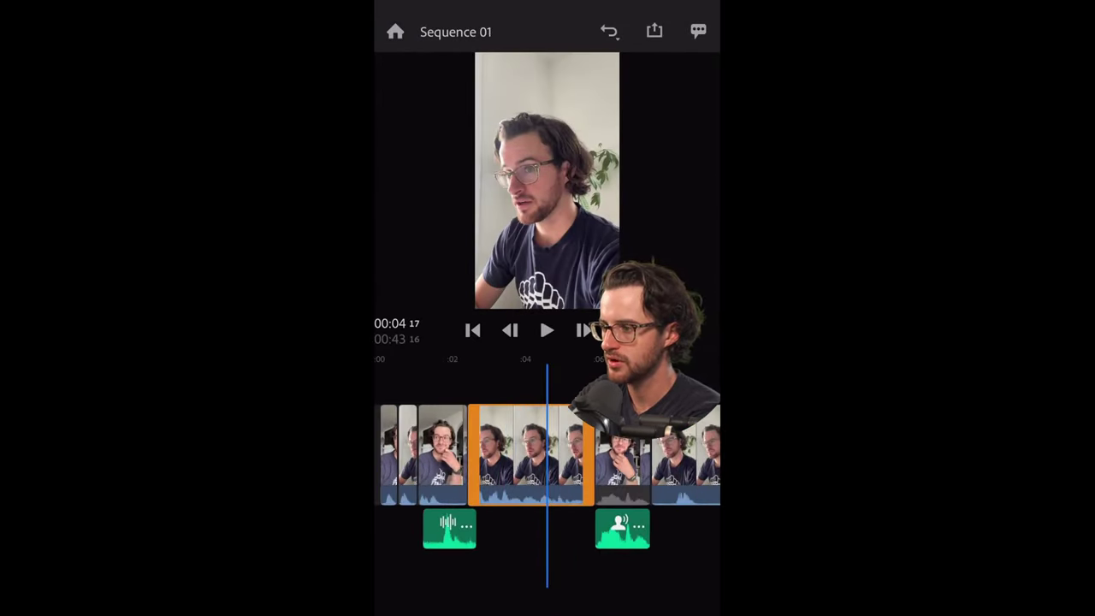
left_click_drag(616, 454, 548, 454)
scroll(548, 453, "up", 3)
left_click_drag(651, 453, 539, 453)
Step: Trim the end of the short middle clip, shortening Sequence 01 to 00:42:27
left_click(510, 454)
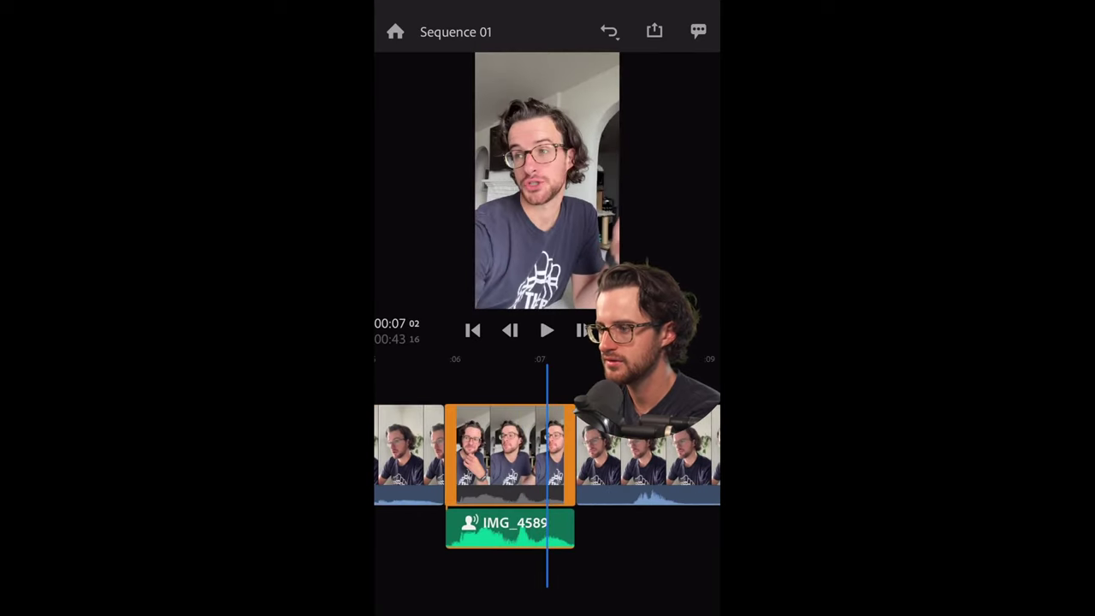
left_click(510, 528)
left_click(510, 453)
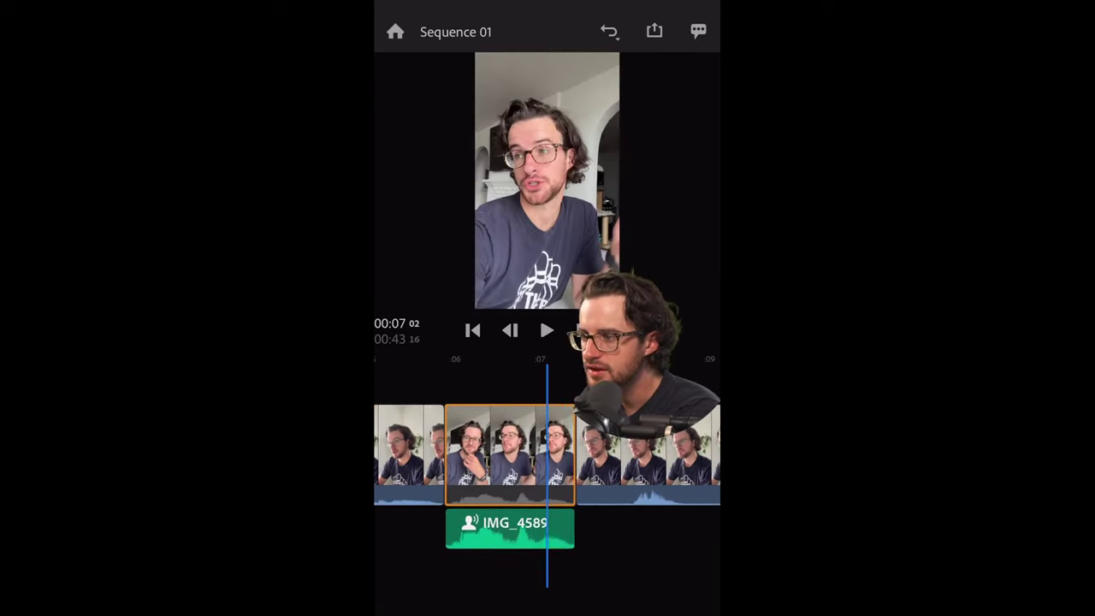
mouse_move(573, 453)
left_mouse_down()
mouse_move(522, 454)
mouse_move(659, 454)
left_mouse_up()
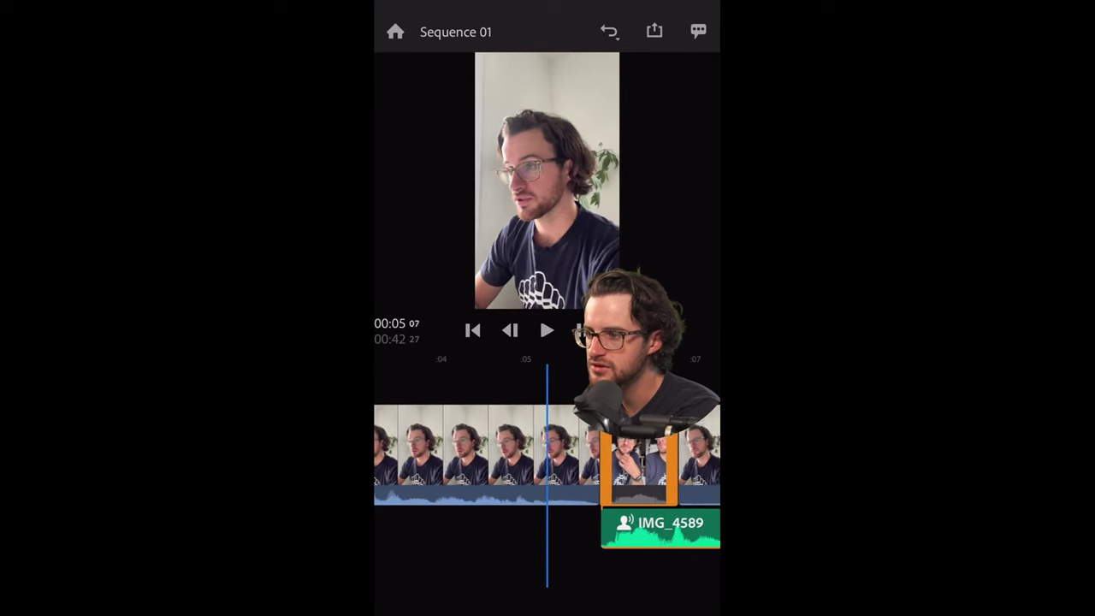
left_click(479, 454)
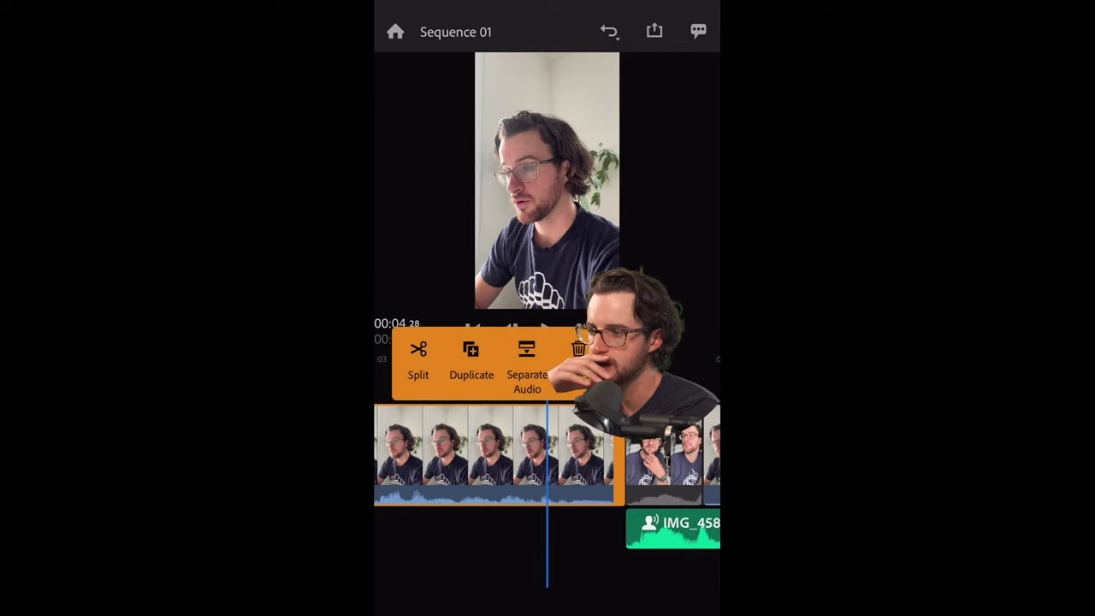
Step: Separate the long clip's audio onto its own track and trim the clip's end
left_click(479, 454)
left_click(594, 360)
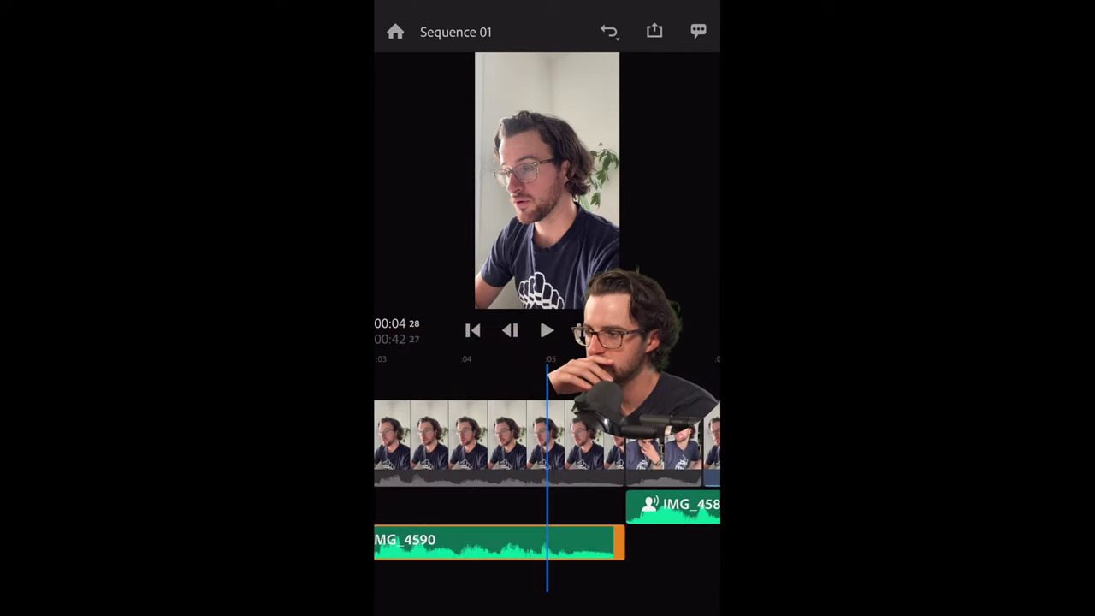
left_click(479, 441)
mouse_move(594, 443)
left_mouse_down()
mouse_move(571, 443)
mouse_move(612, 445)
left_mouse_up()
Step: Play back the edit and trim the next clip's end back to the playhead
left_click(547, 330)
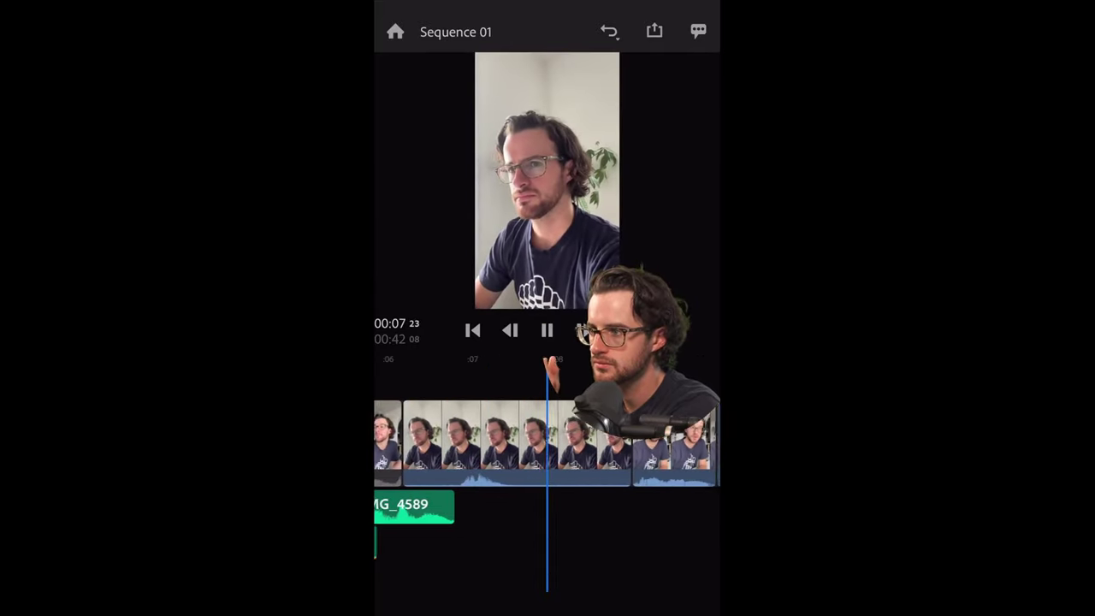
left_click_drag(394, 445, 616, 445)
left_click_drag(479, 445, 501, 445)
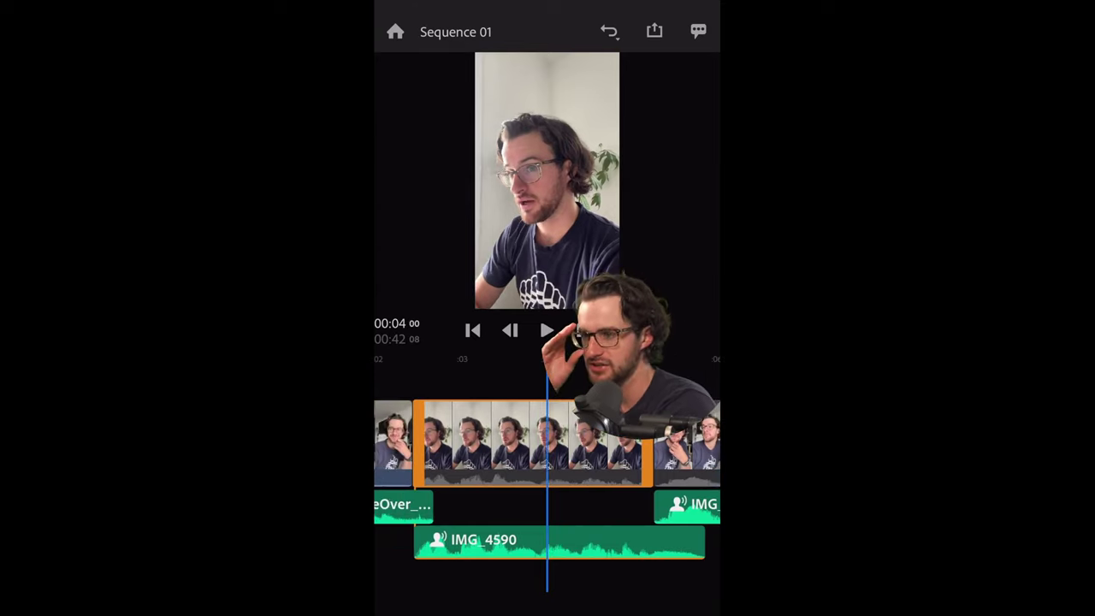
left_click(548, 330)
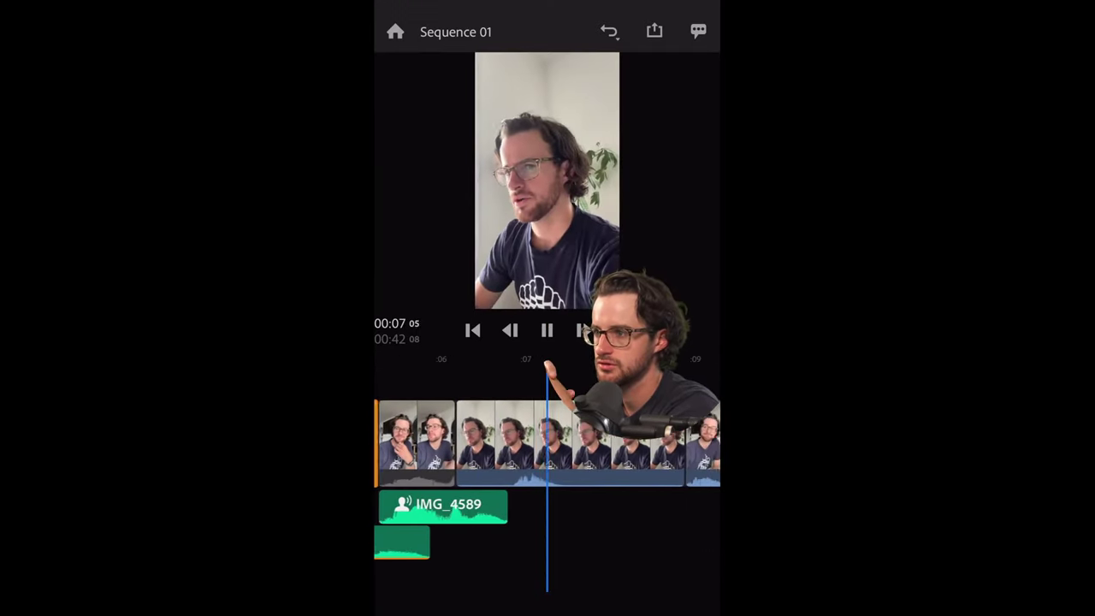
left_click(548, 330)
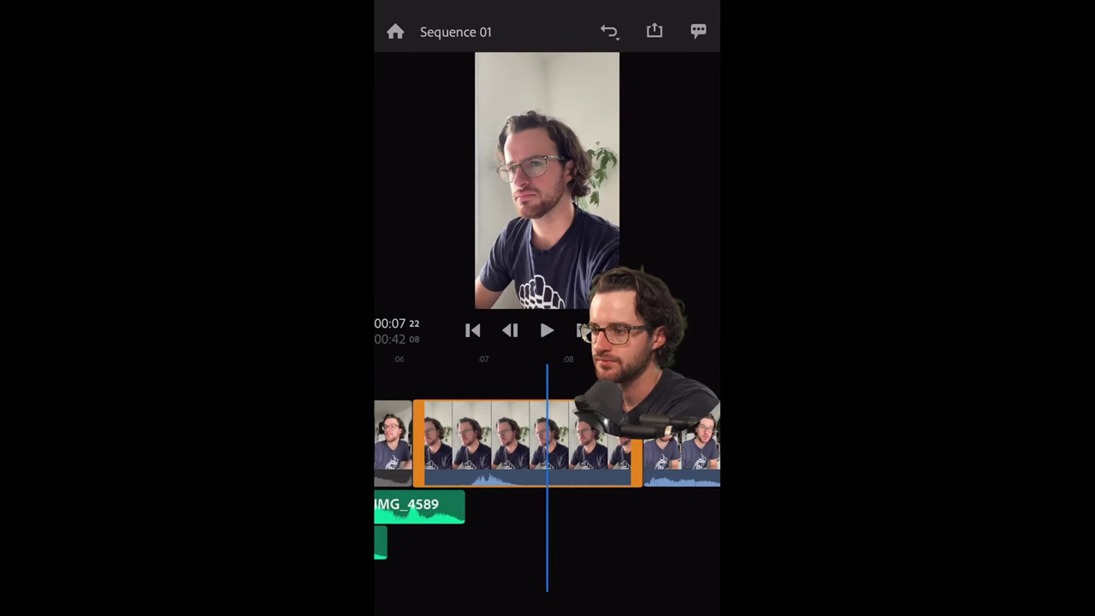
left_click_drag(637, 443, 556, 444)
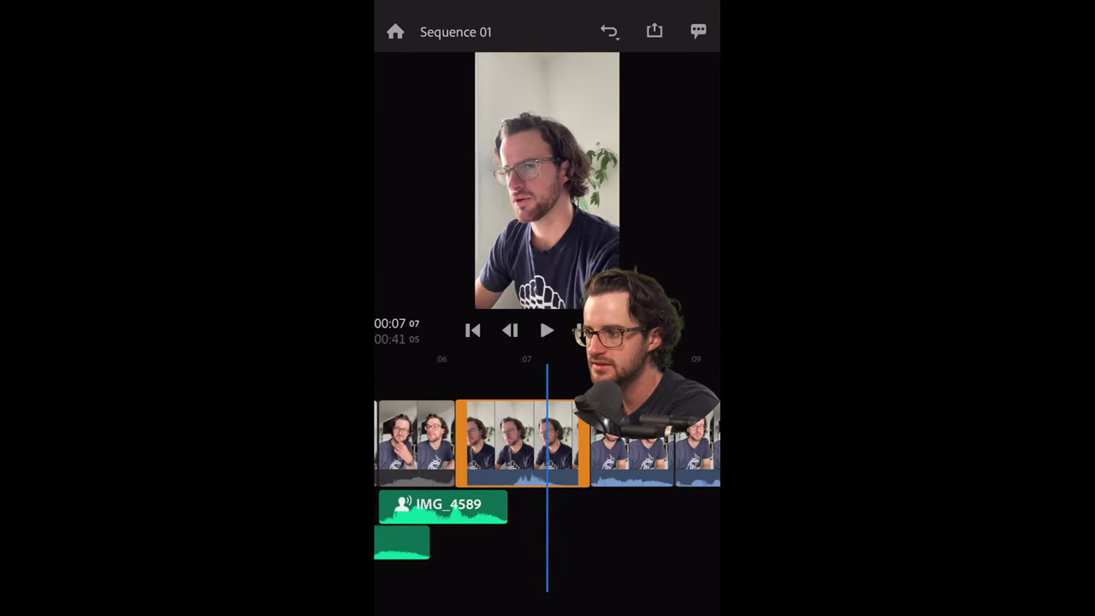
Step: Separate this clip's audio as IMG_4590 and trim its end slightly shorter
left_click(522, 444)
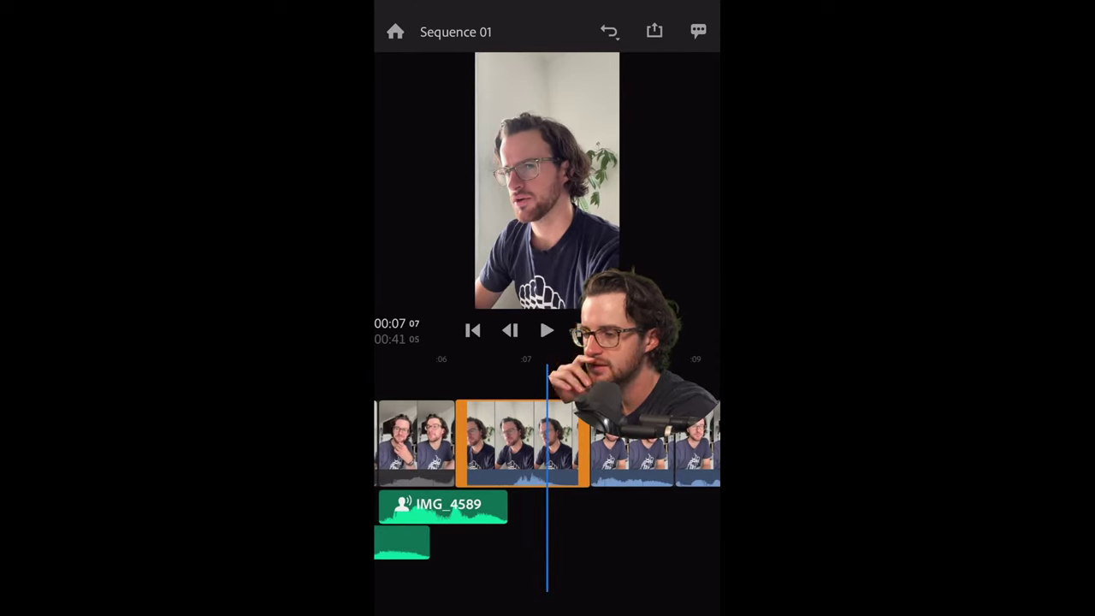
left_click(550, 355)
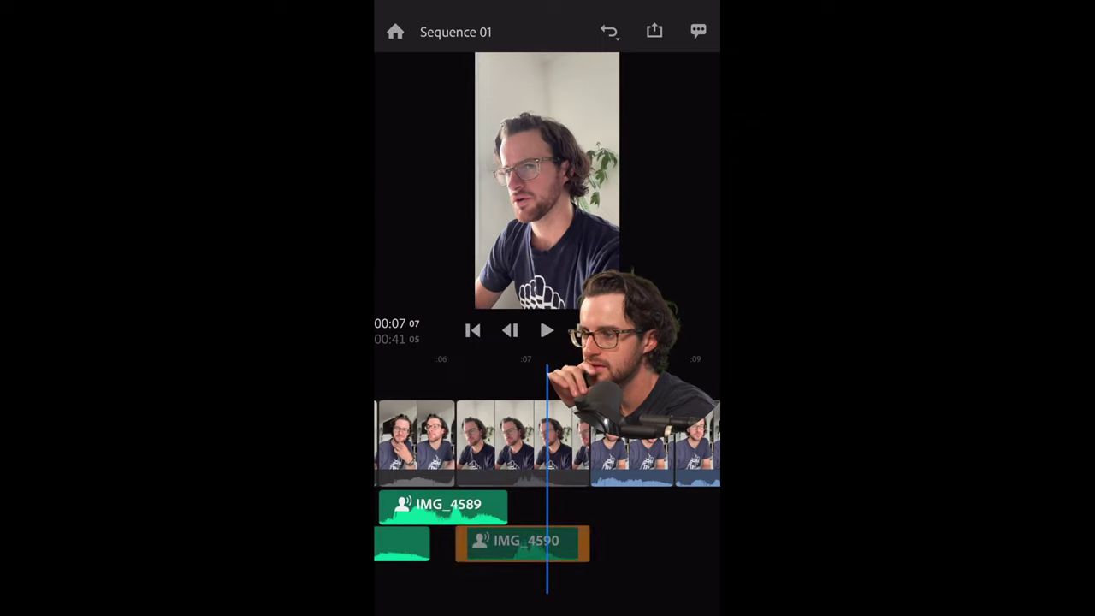
left_click_drag(585, 444, 558, 443)
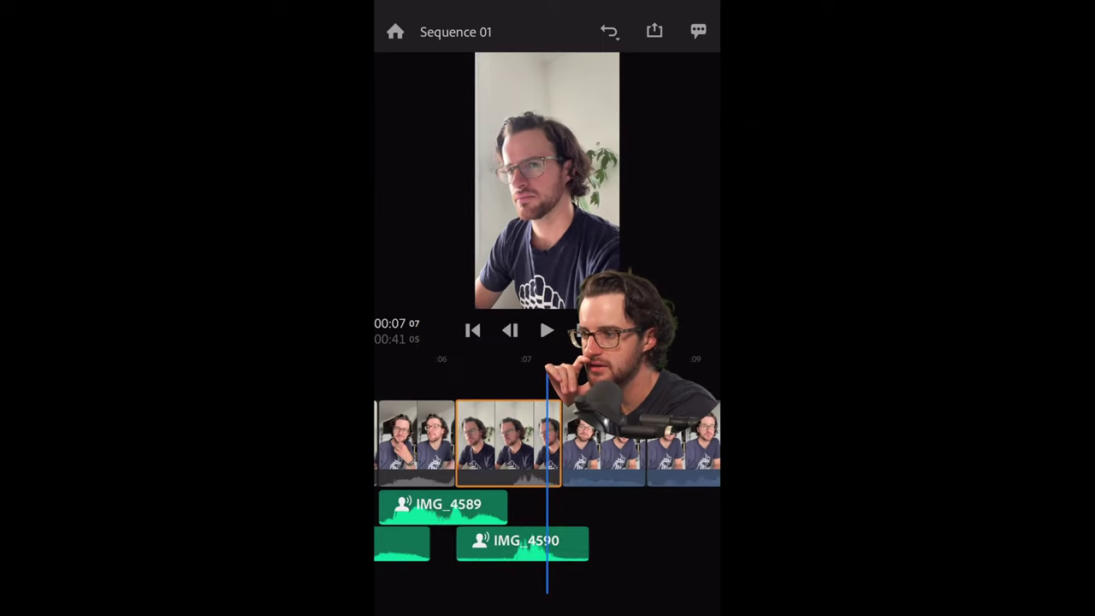
key("space")
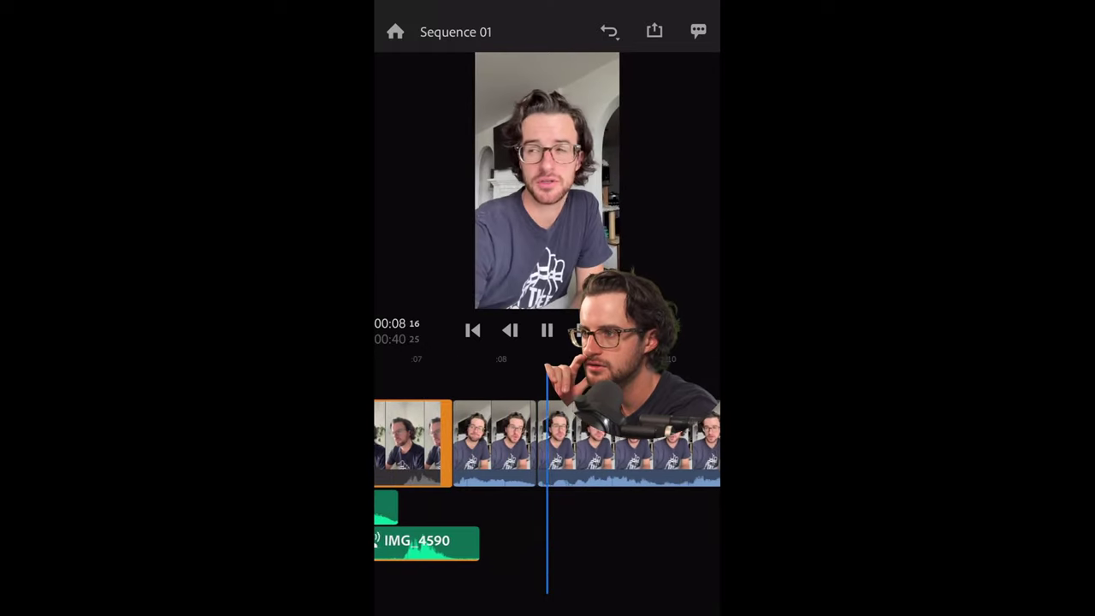
key("space")
mouse_move(513, 443)
left_mouse_down()
mouse_move(575, 444)
mouse_move(450, 443)
mouse_move(684, 443)
left_mouse_up()
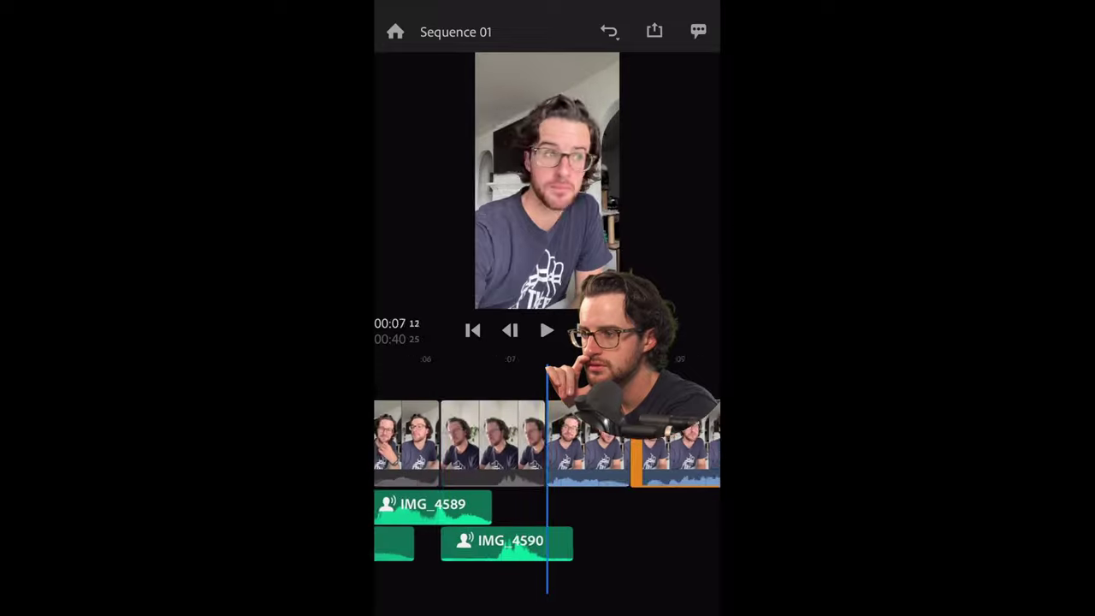
left_click_drag(599, 443, 479, 443)
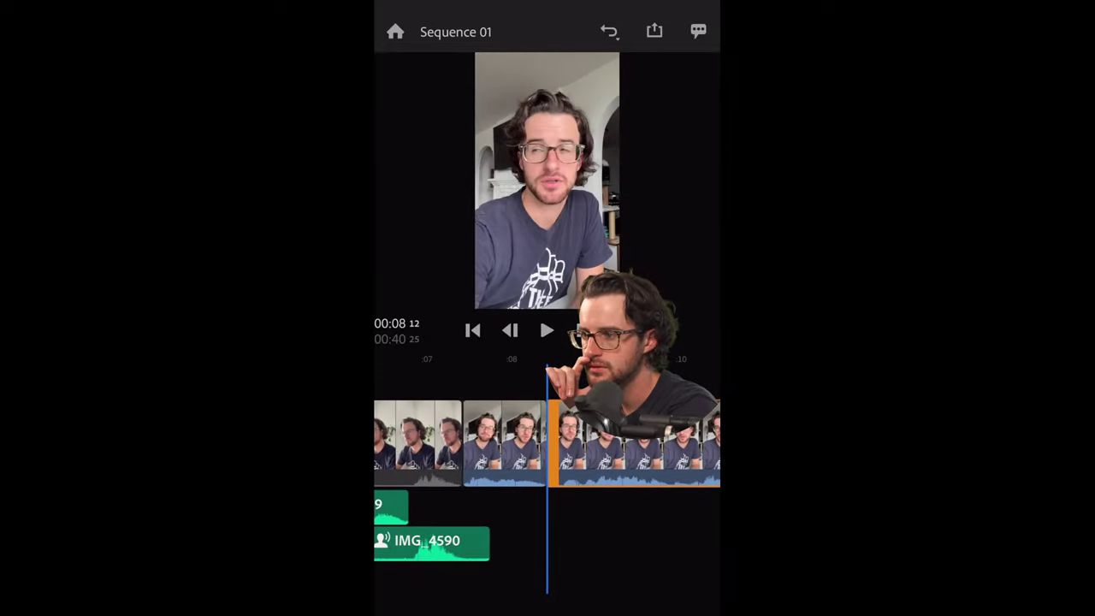
mouse_move(642, 443)
left_mouse_down()
mouse_move(376, 443)
mouse_move(410, 443)
left_mouse_up()
left_click_drag(684, 443, 385, 443)
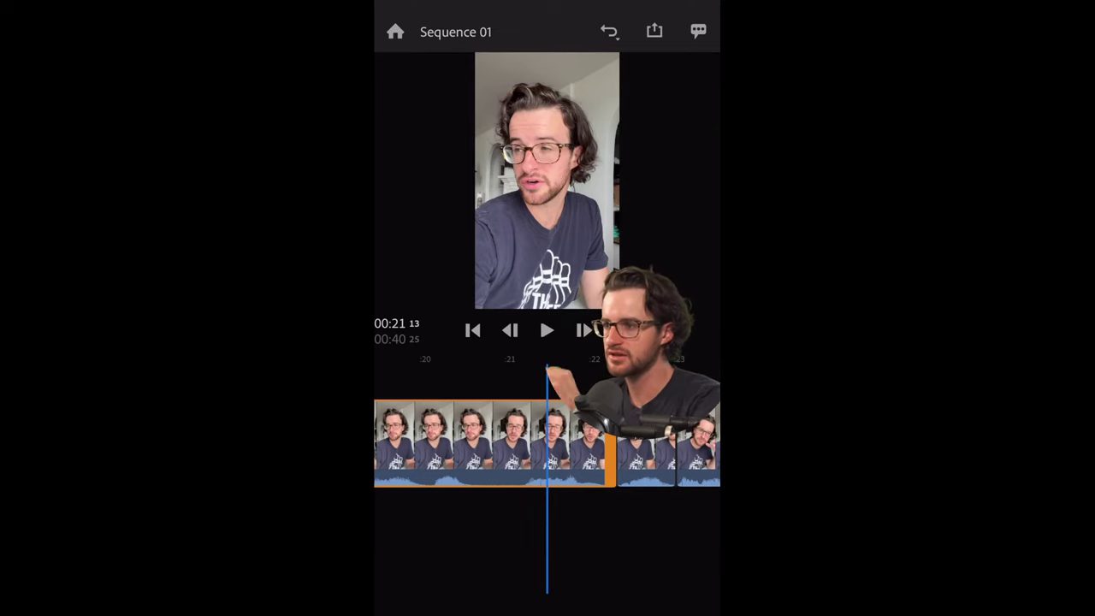
left_click_drag(547, 441, 575, 440)
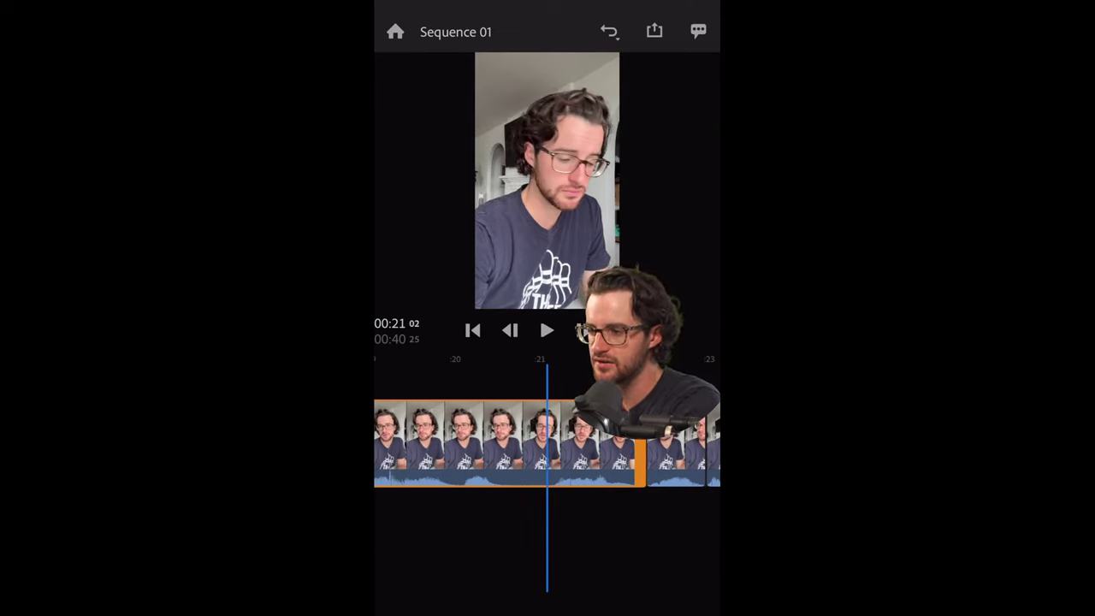
left_click_drag(548, 441, 648, 441)
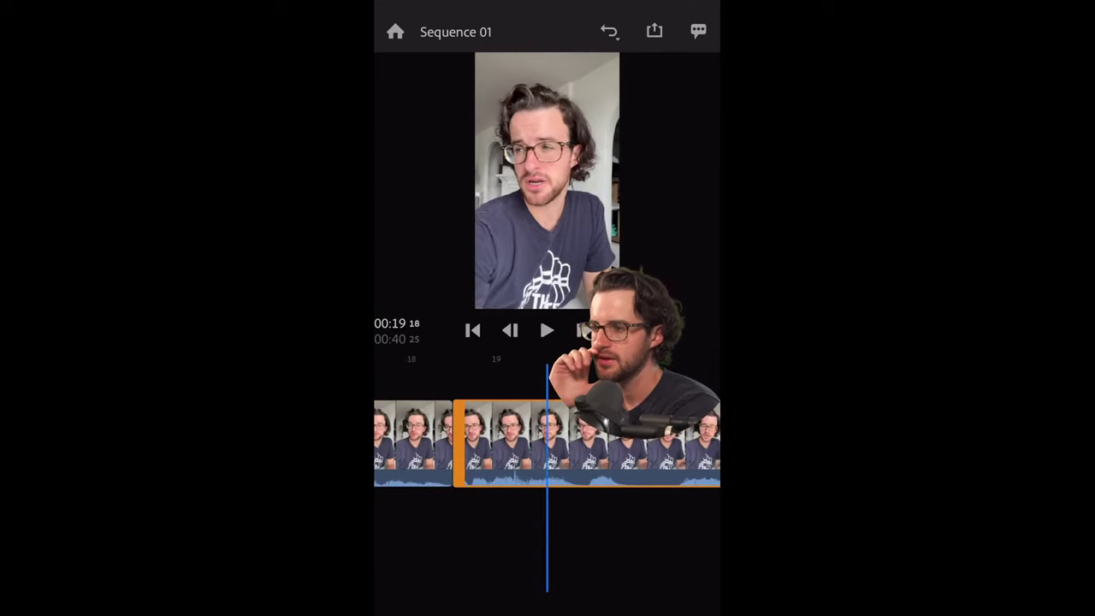
left_click_drag(547, 441, 544, 441)
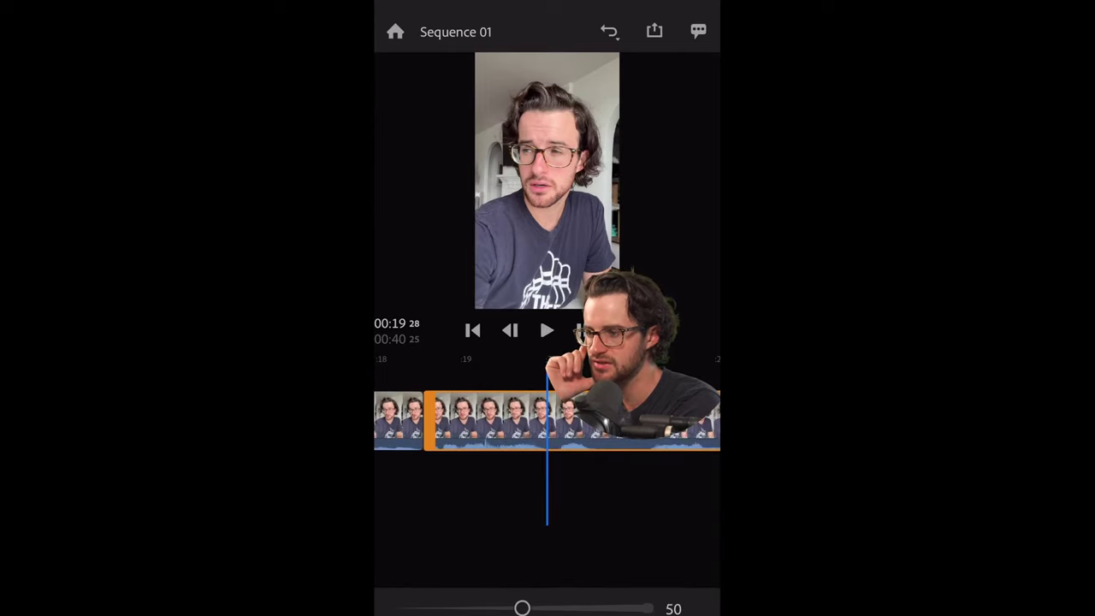
Step: Play from about 00:18 and stop near 00:20 for the talking-head overlay
left_click_drag(522, 609, 463, 609)
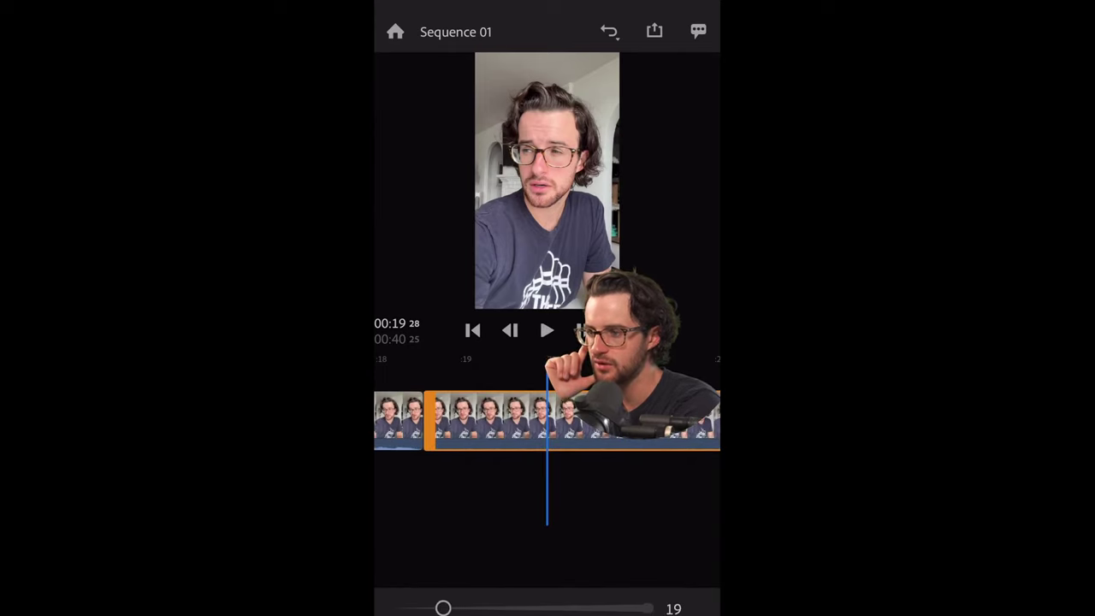
left_click_drag(479, 420, 613, 419)
left_click_drag(444, 608, 522, 609)
left_click(547, 330)
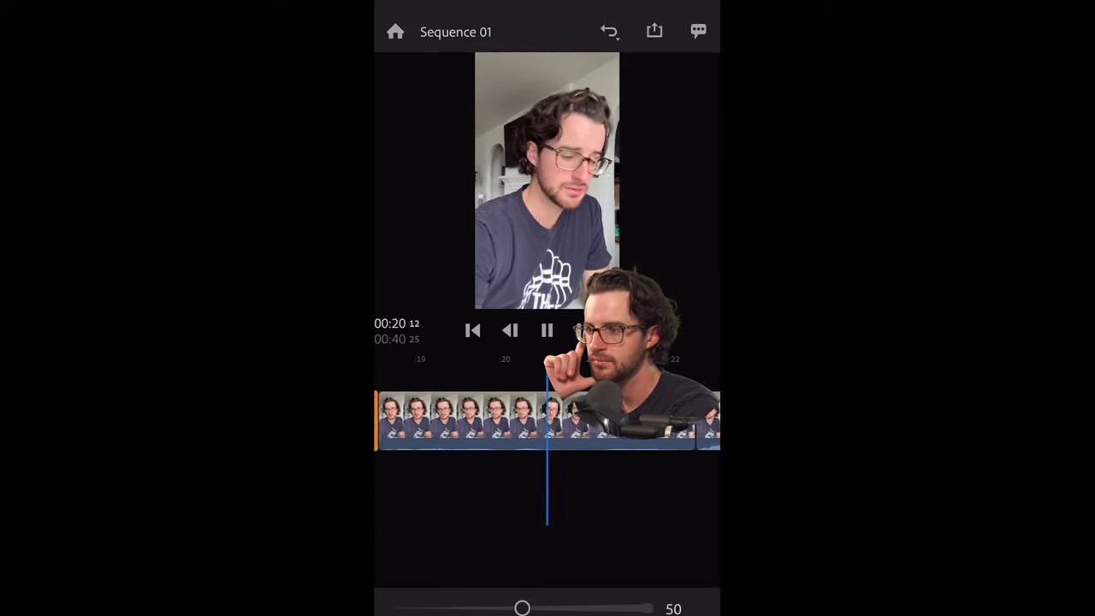
left_click(479, 419)
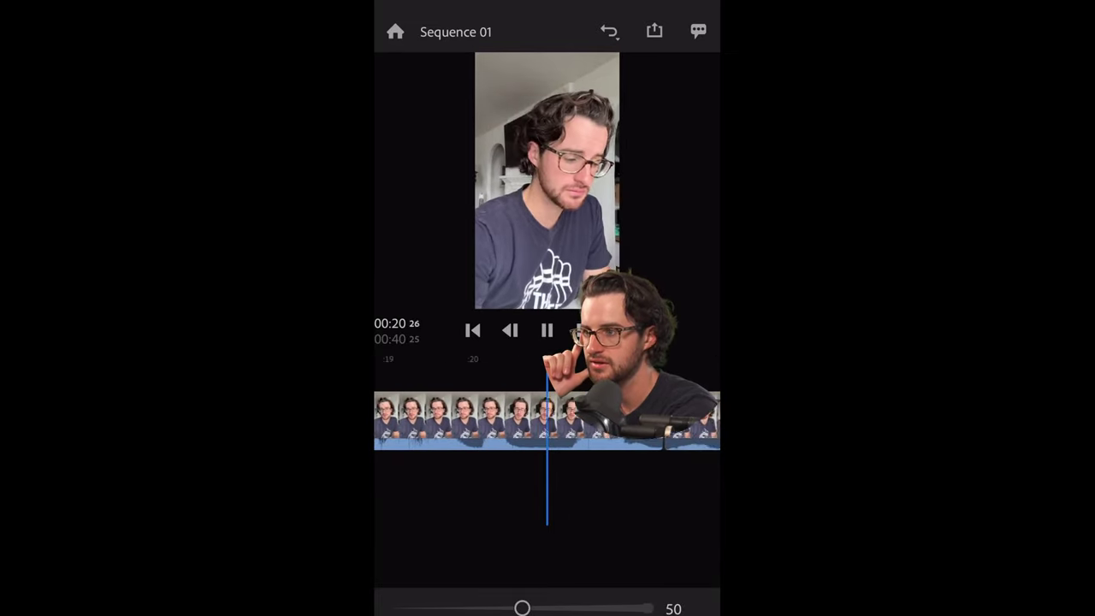
left_click(547, 330)
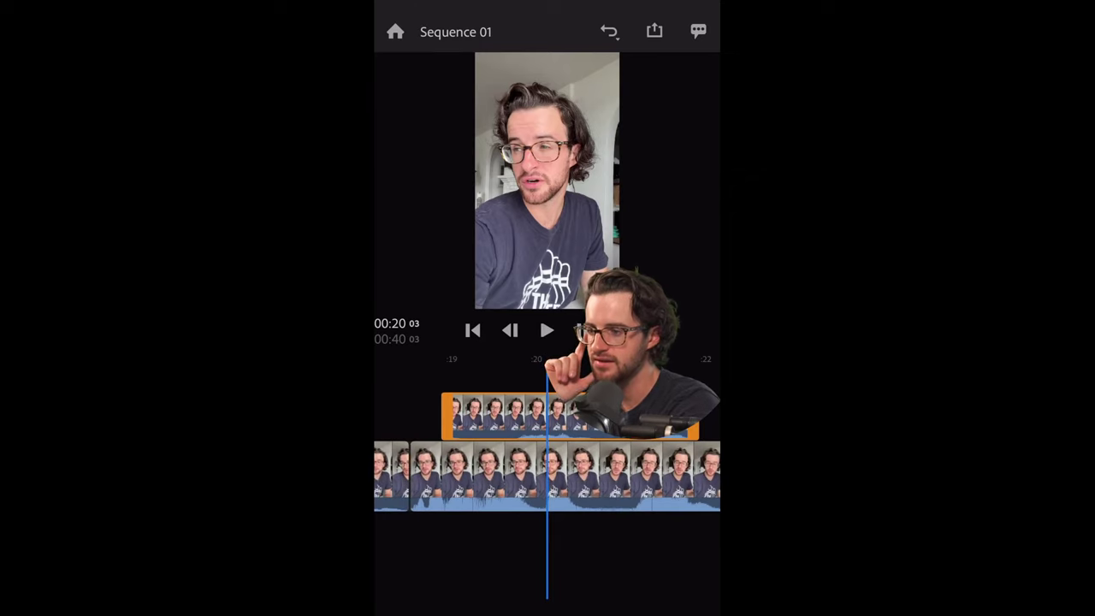
Step: Shrink the overlay clip's scale to about 10 and shift it toward the top-left
left_click_drag(521, 609, 459, 609)
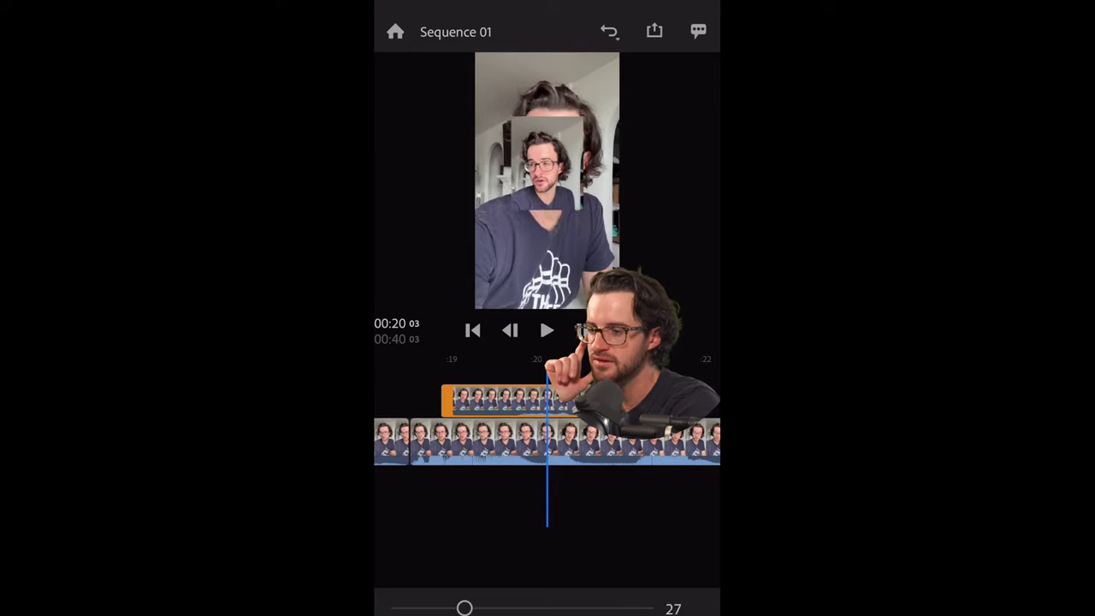
left_click_drag(464, 609, 420, 609)
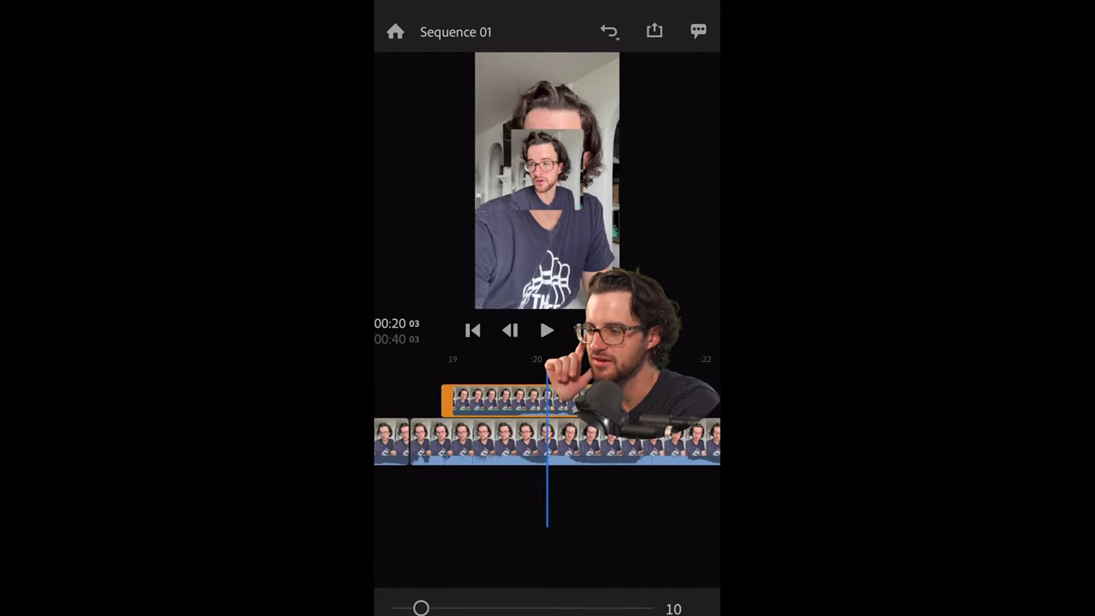
mouse_move(421, 608)
left_mouse_down()
mouse_move(522, 608)
mouse_move(486, 608)
left_mouse_up()
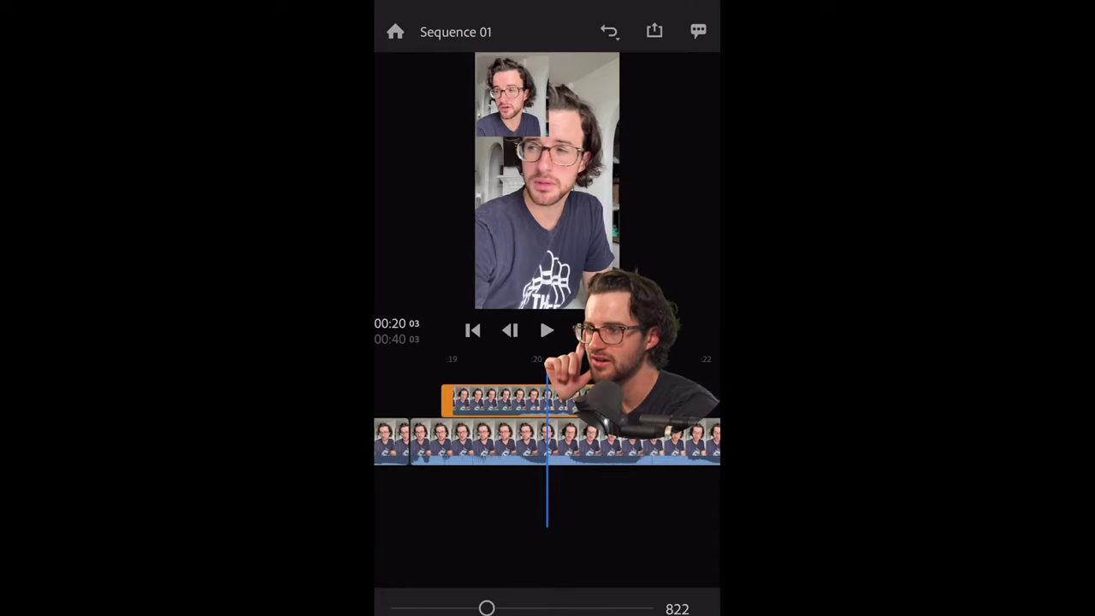
left_click(479, 441)
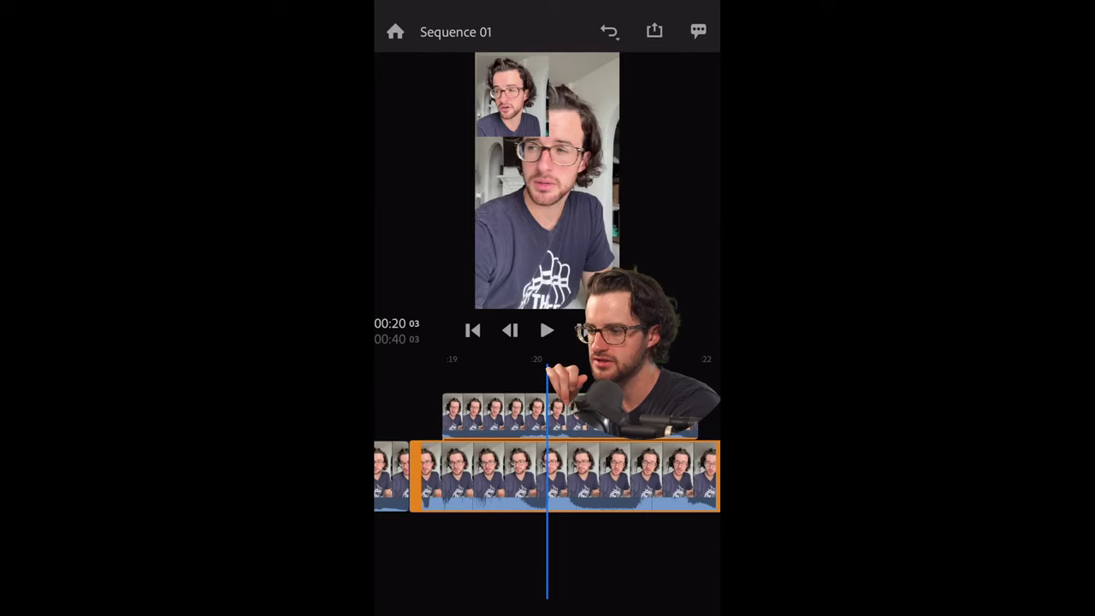
Step: Scale the main clip to 68 and offset it toward the lower right
left_click_drag(521, 608, 481, 609)
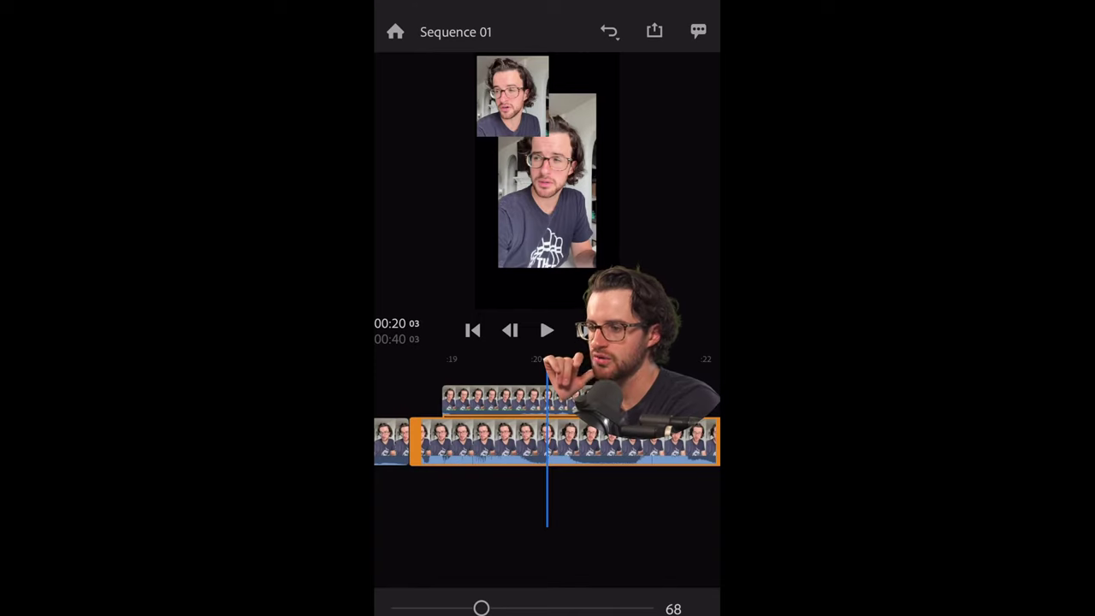
left_click_drag(481, 609, 539, 609)
mouse_move(514, 441)
left_mouse_down()
mouse_move(610, 441)
mouse_move(457, 441)
left_mouse_up()
mouse_move(547, 440)
left_mouse_down()
mouse_move(505, 441)
mouse_move(569, 440)
mouse_move(443, 440)
left_mouse_up()
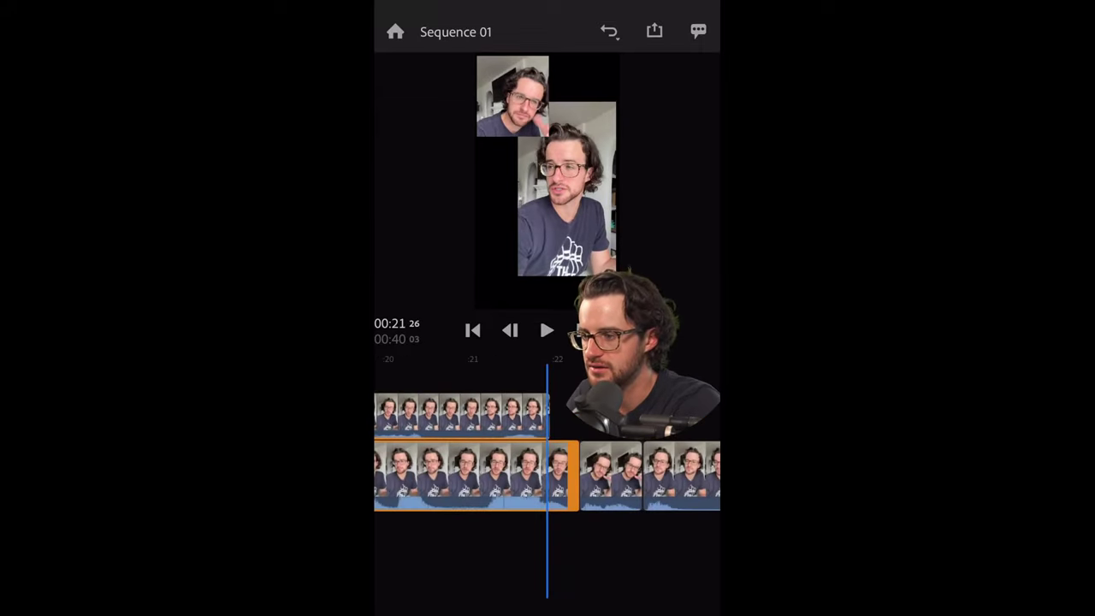
Step: Speed up the main clip's section near 19 seconds to 189%
left_click_drag(480, 471, 530, 471)
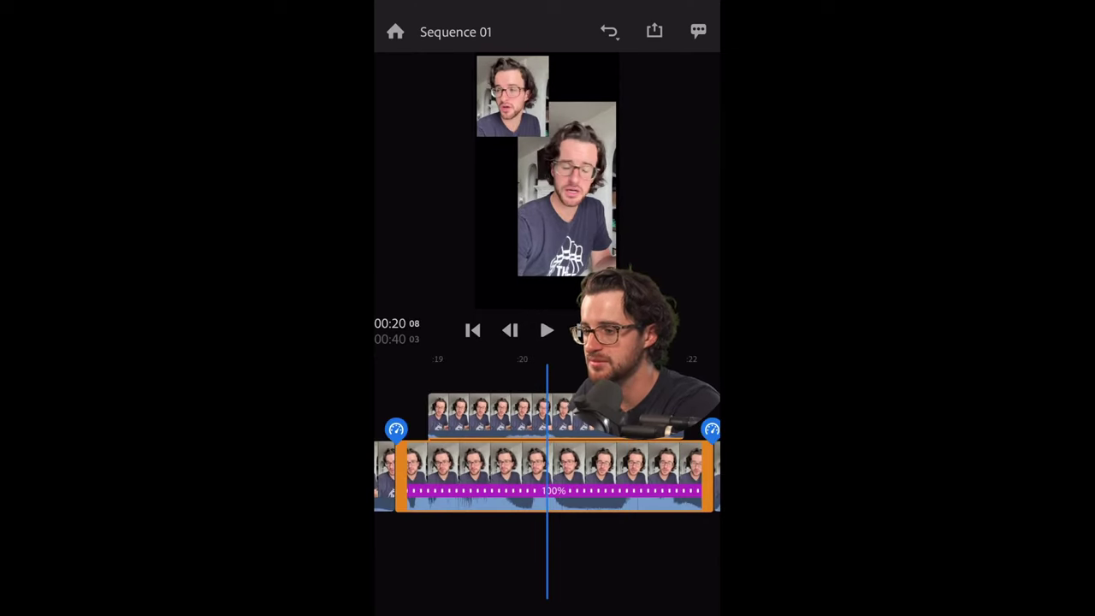
left_click_drag(713, 429, 560, 405)
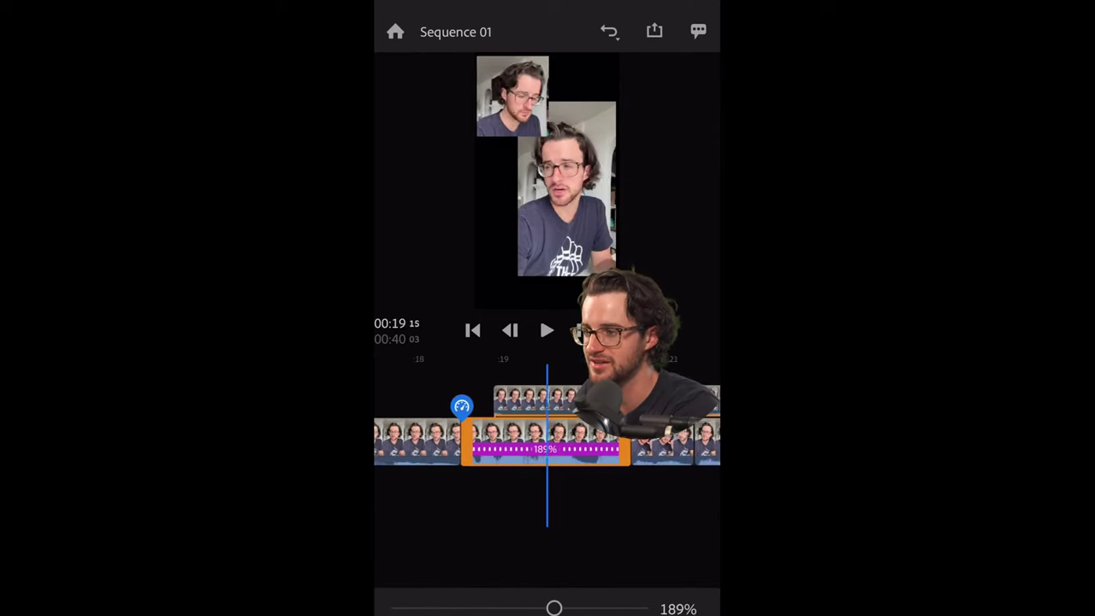
left_click_drag(428, 441, 531, 441)
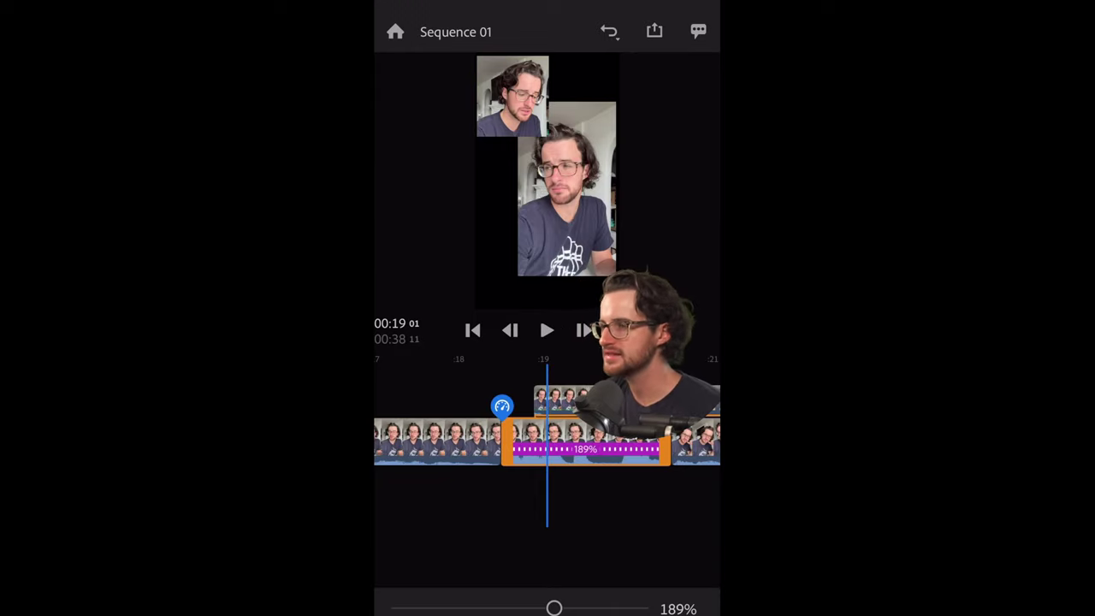
scroll(547, 428, "right", 10)
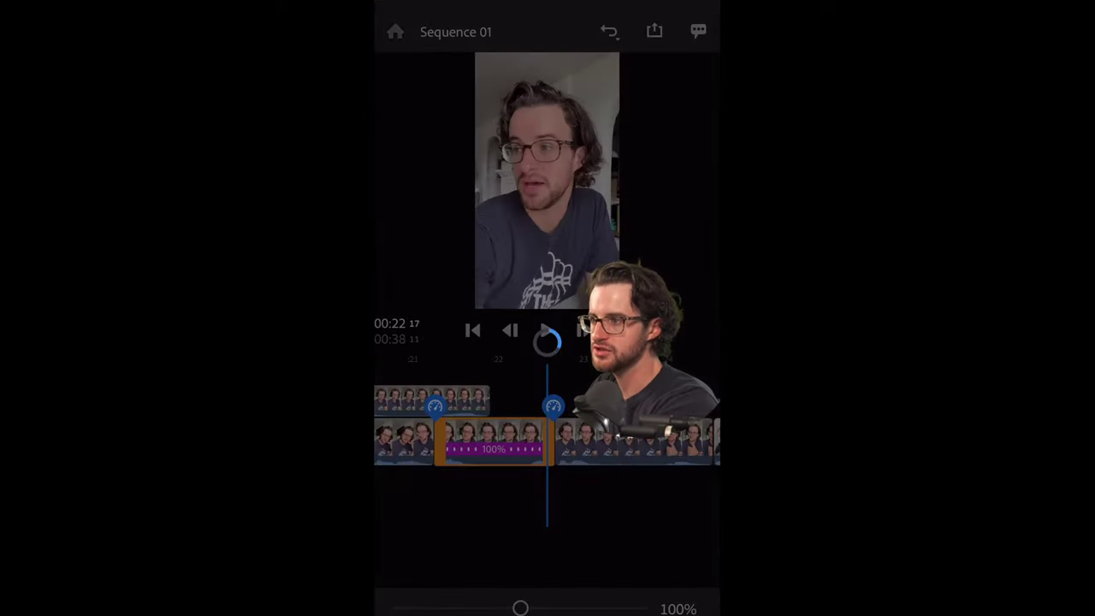
Step: Open Skip with Casper Box and scrub through its clips and sound effect
scroll(548, 342, "down", 3)
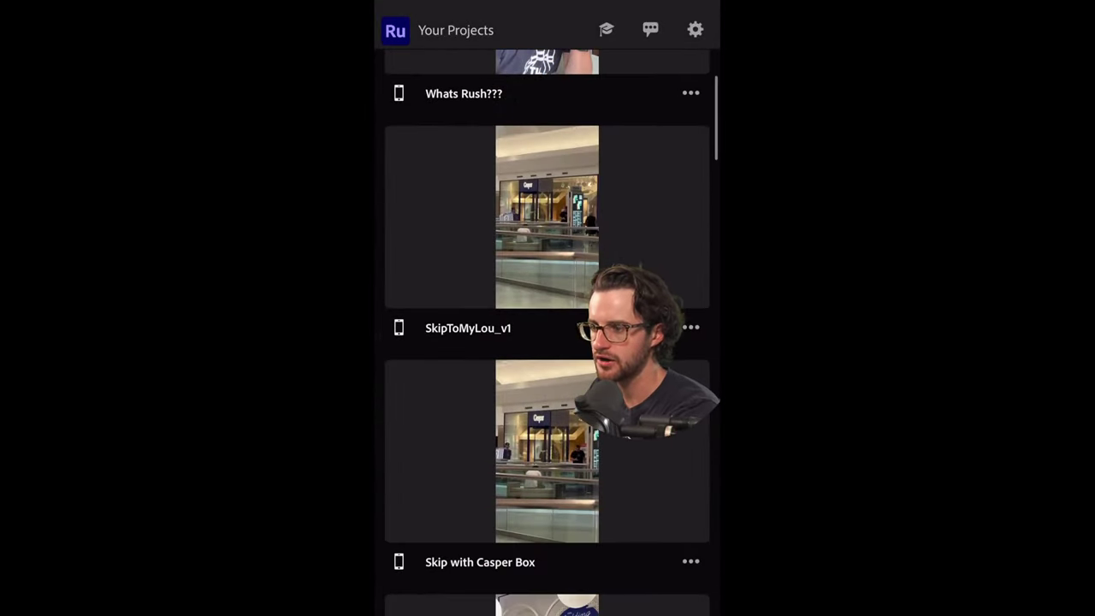
left_click(548, 369)
scroll(547, 454, "right", 5)
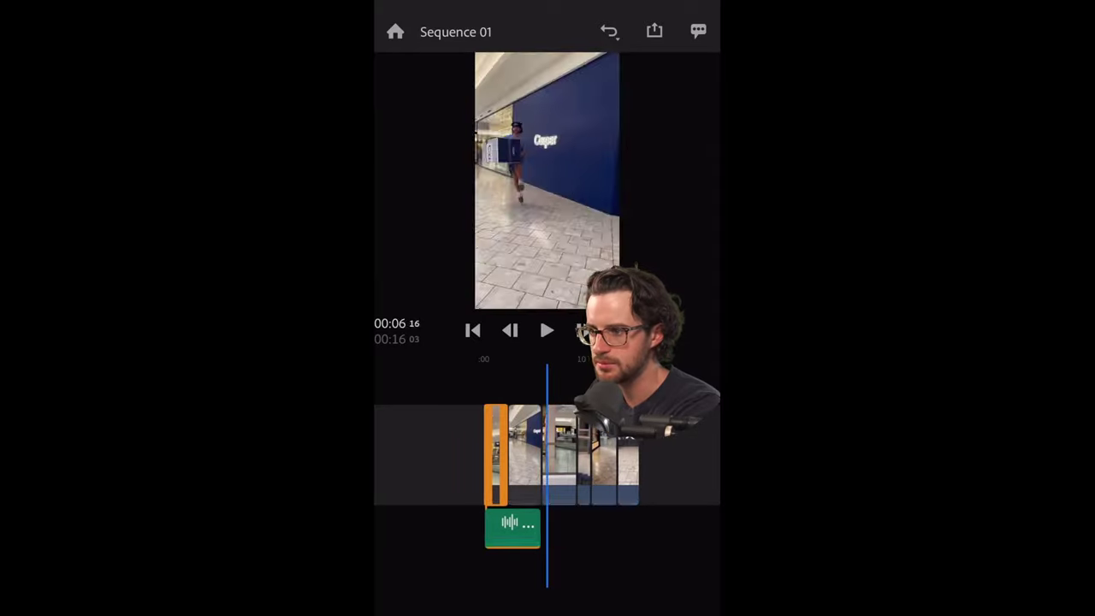
scroll(548, 453, "left", 3)
scroll(547, 454, "right", 2)
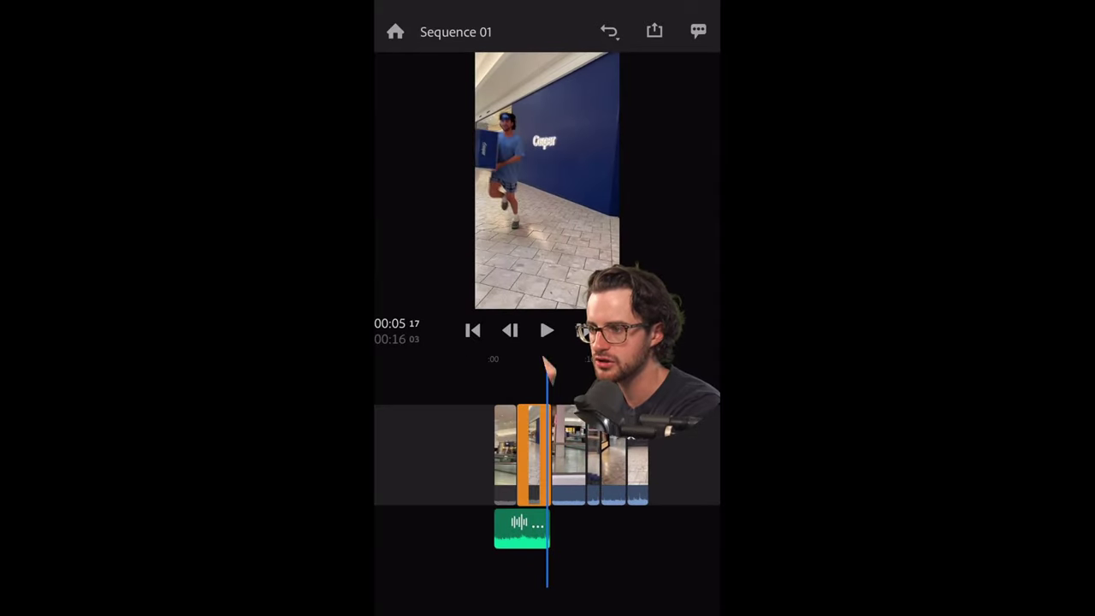
scroll(548, 370, "right", 2)
scroll(544, 359, "right", 1)
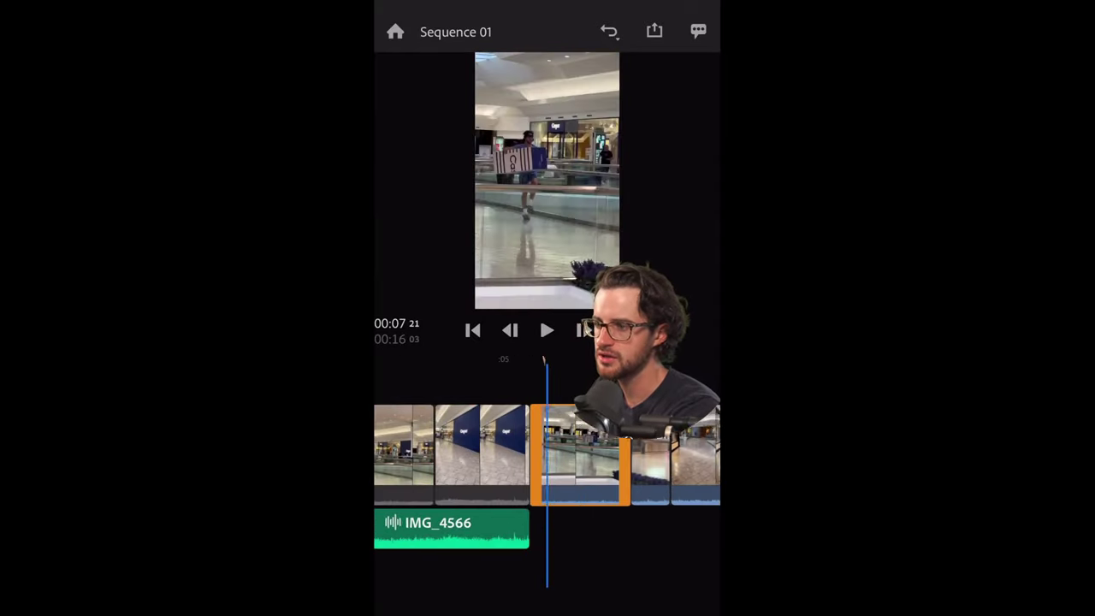
scroll(548, 454, "right", 1)
scroll(548, 454, "right", 3)
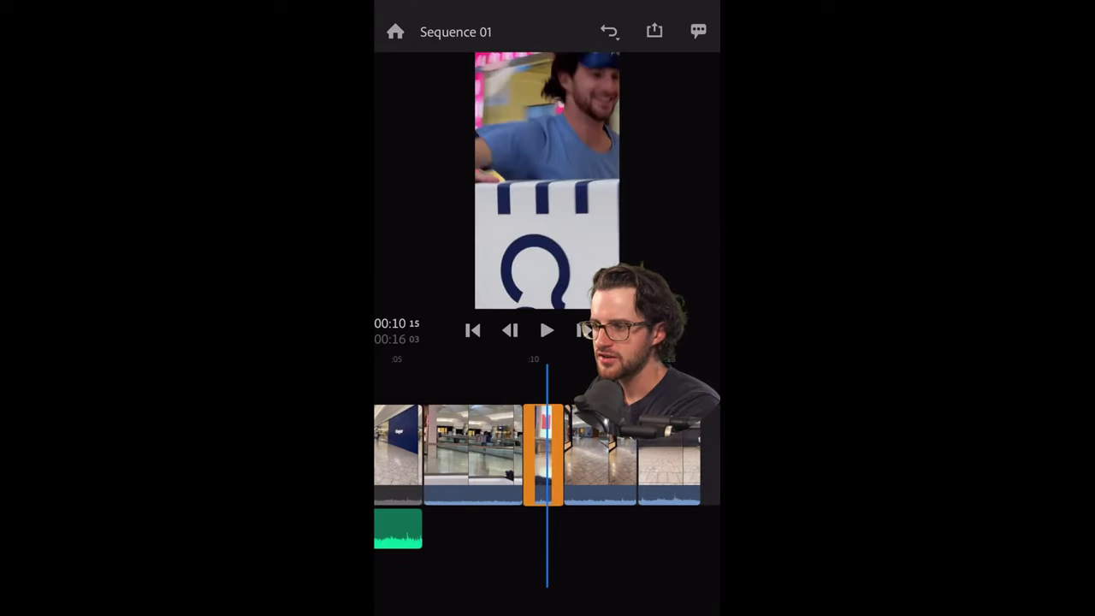
scroll(547, 453, "right", 3)
scroll(548, 453, "left", 3)
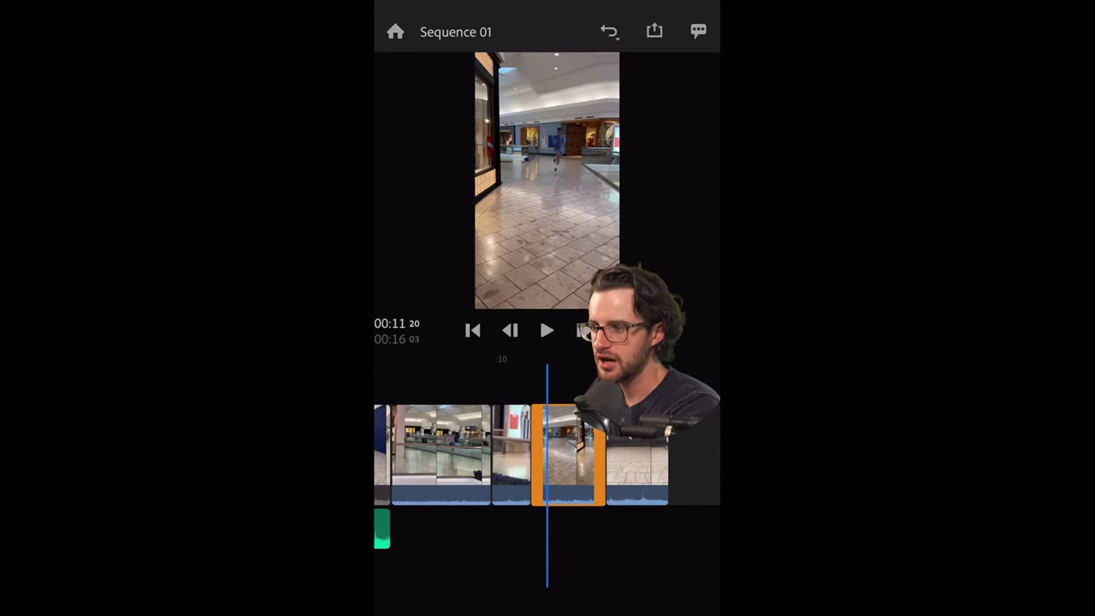
scroll(548, 453, "right", 1)
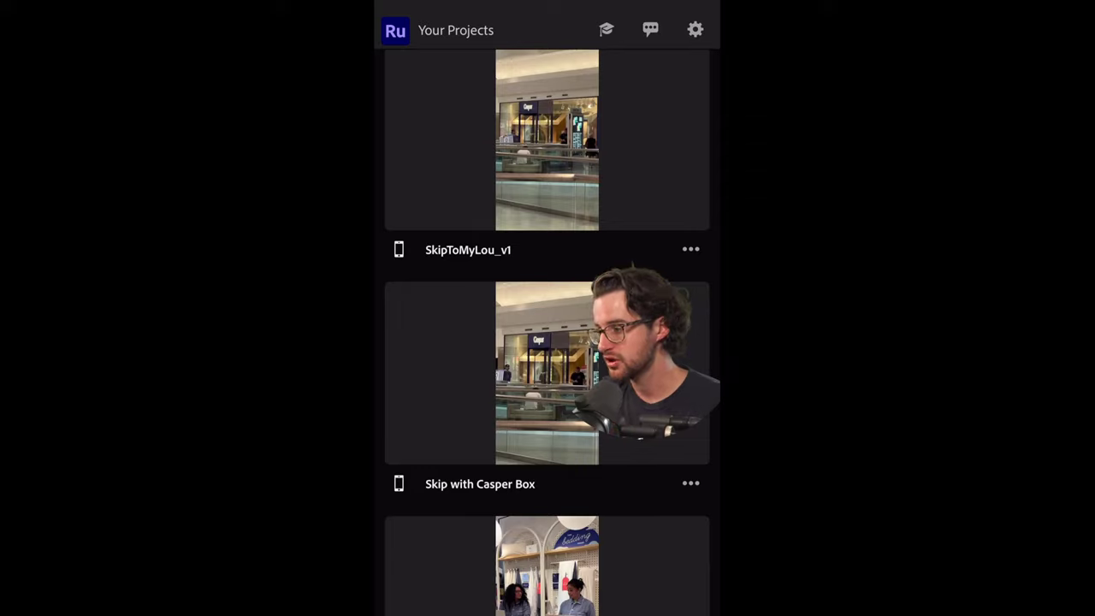
Step: Scroll through Your Projects and open the Pickle Sleep Playlist project
scroll(548, 334, "down", 3)
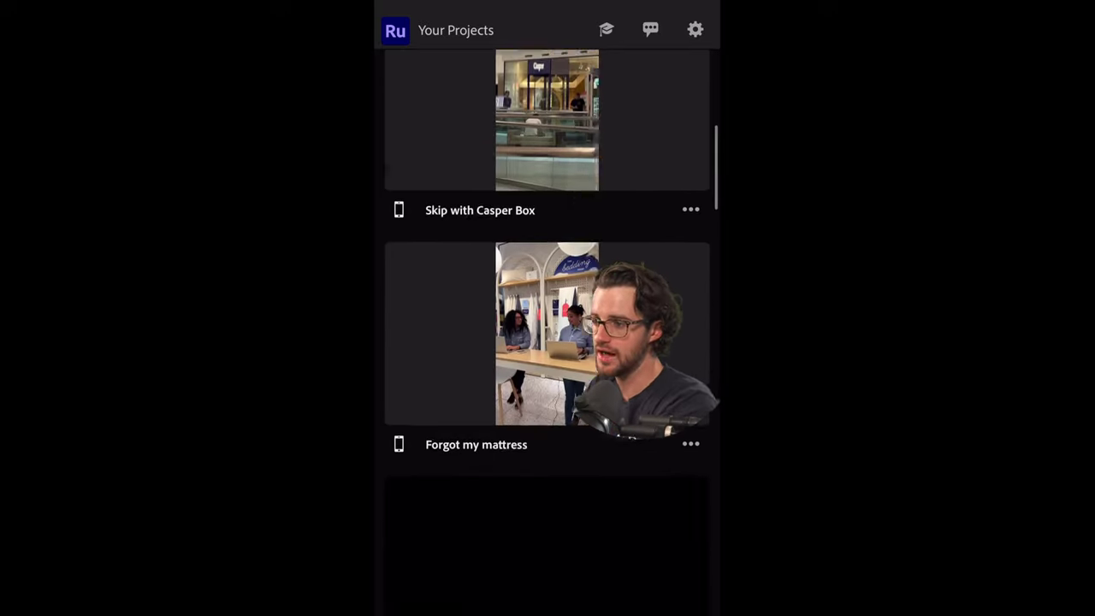
scroll(548, 334, "down", 3)
scroll(548, 334, "down", 1)
scroll(548, 334, "down", 3)
scroll(548, 333, "up", 3)
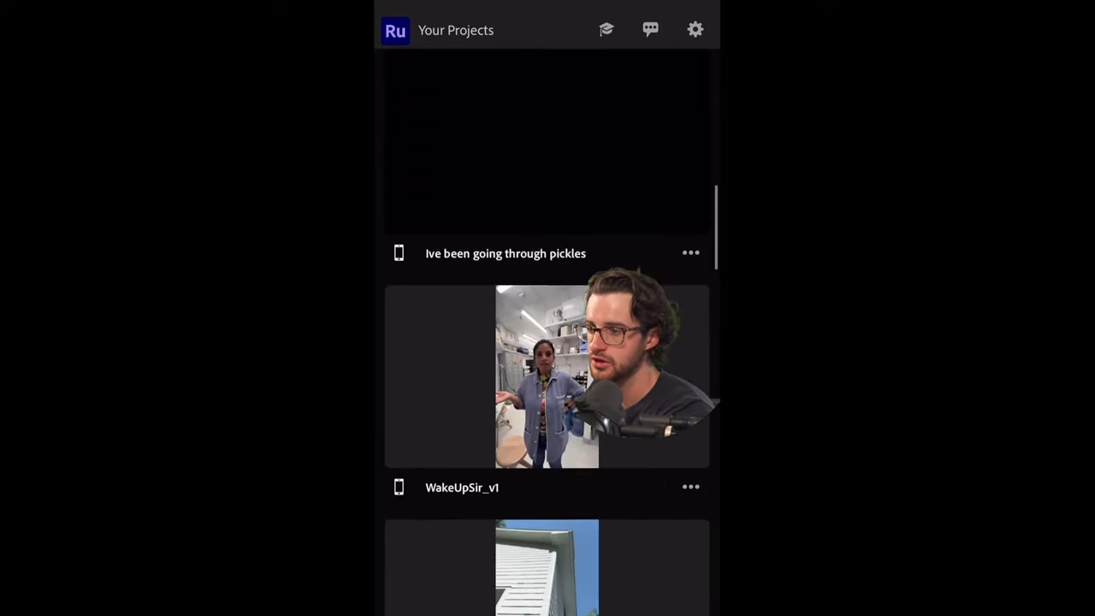
scroll(547, 334, "up", 5)
scroll(548, 334, "up", 1)
scroll(548, 333, "down", 2)
scroll(548, 334, "down", 2)
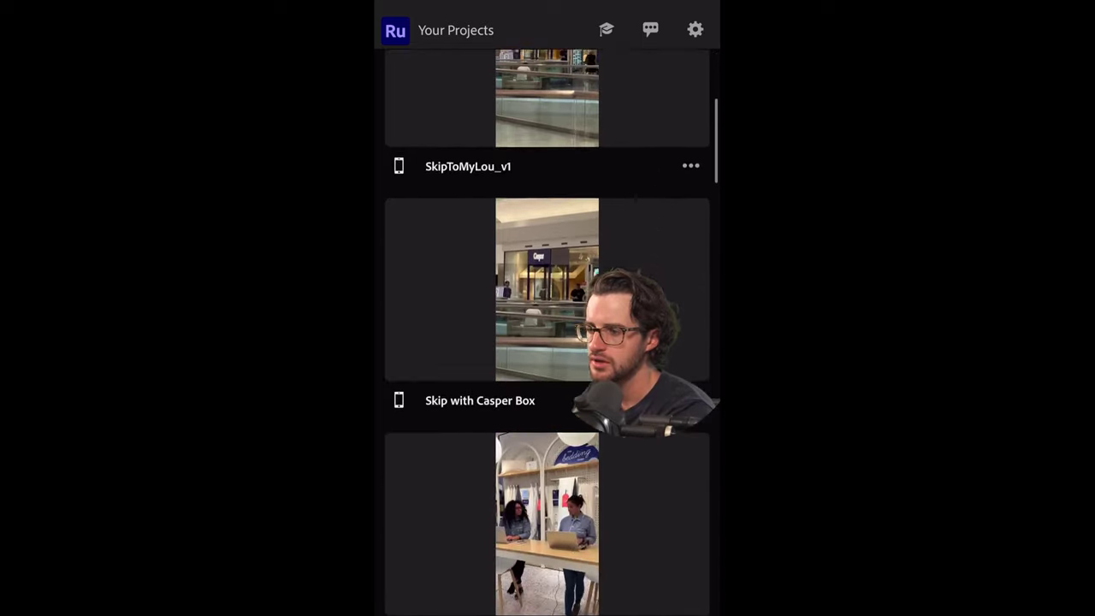
scroll(548, 334, "down", 4)
scroll(547, 333, "down", 1)
scroll(548, 334, "down", 3)
scroll(548, 334, "down", 1)
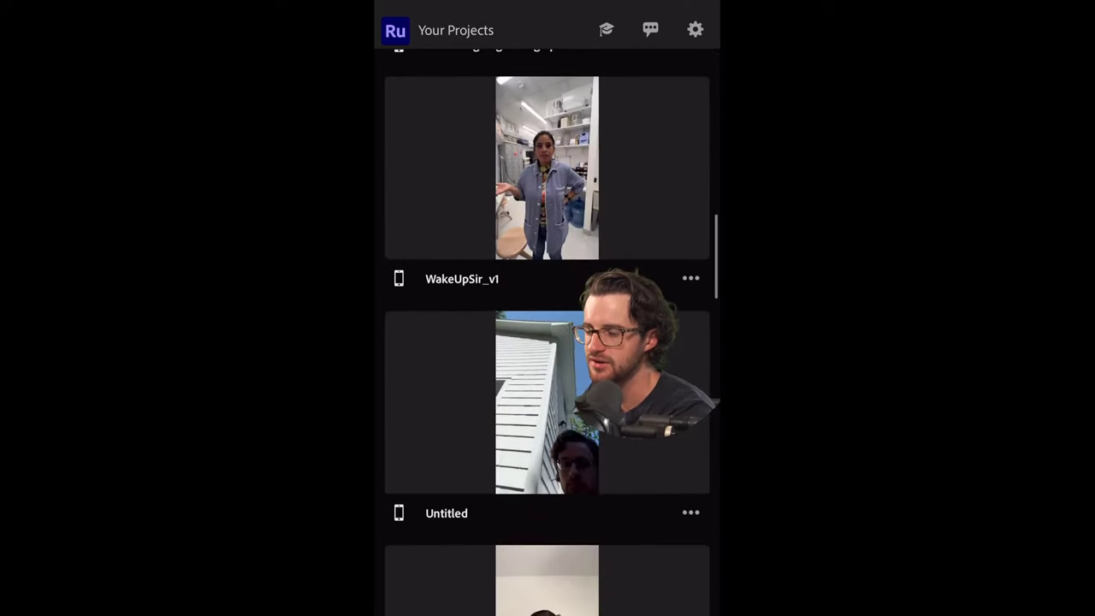
scroll(547, 334, "down", 1)
scroll(547, 334, "down", 1)
left_click(548, 471)
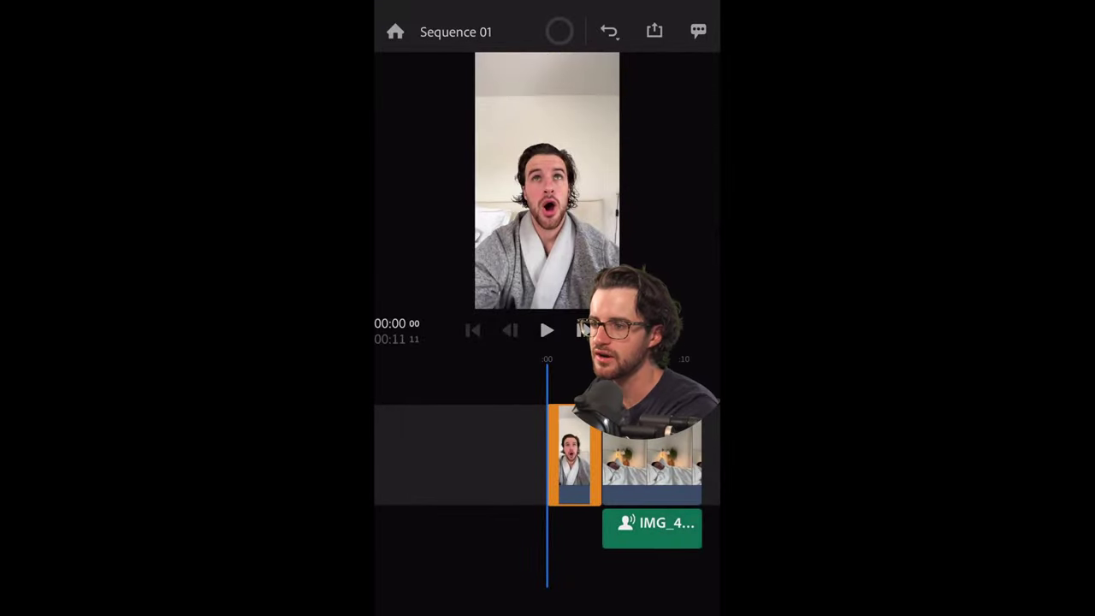
Step: Scrub and play the 00:11:11 sequence, ending with the bedroom clip selected
mouse_move(599, 454)
left_mouse_down()
mouse_move(532, 453)
mouse_move(556, 453)
left_mouse_up()
left_click(591, 454)
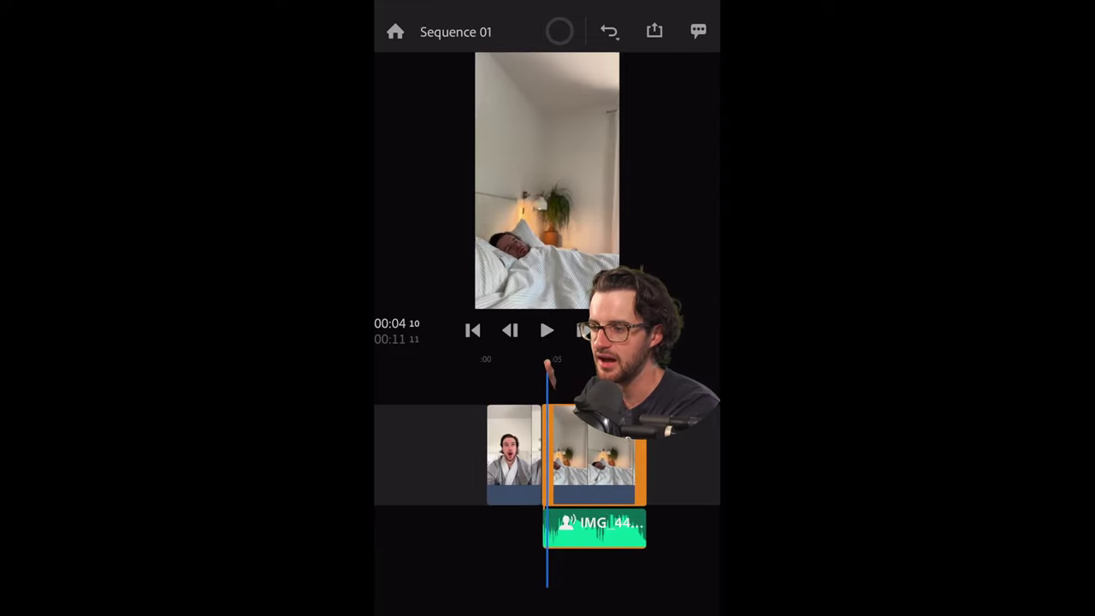
scroll(548, 454, "up", 3)
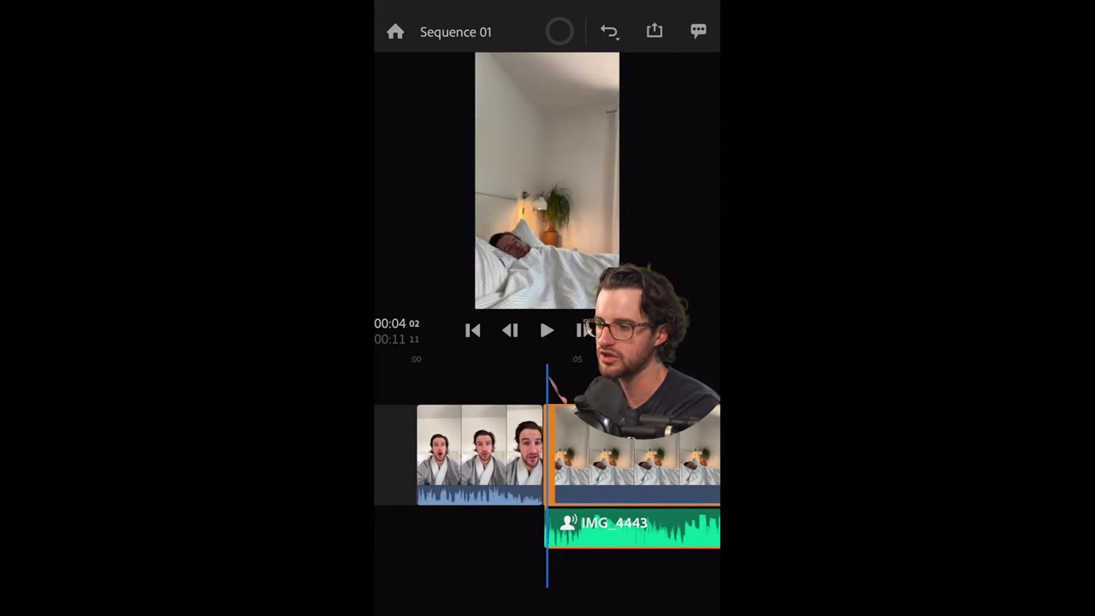
left_click_drag(547, 453, 629, 454)
left_click(548, 453)
left_click(547, 330)
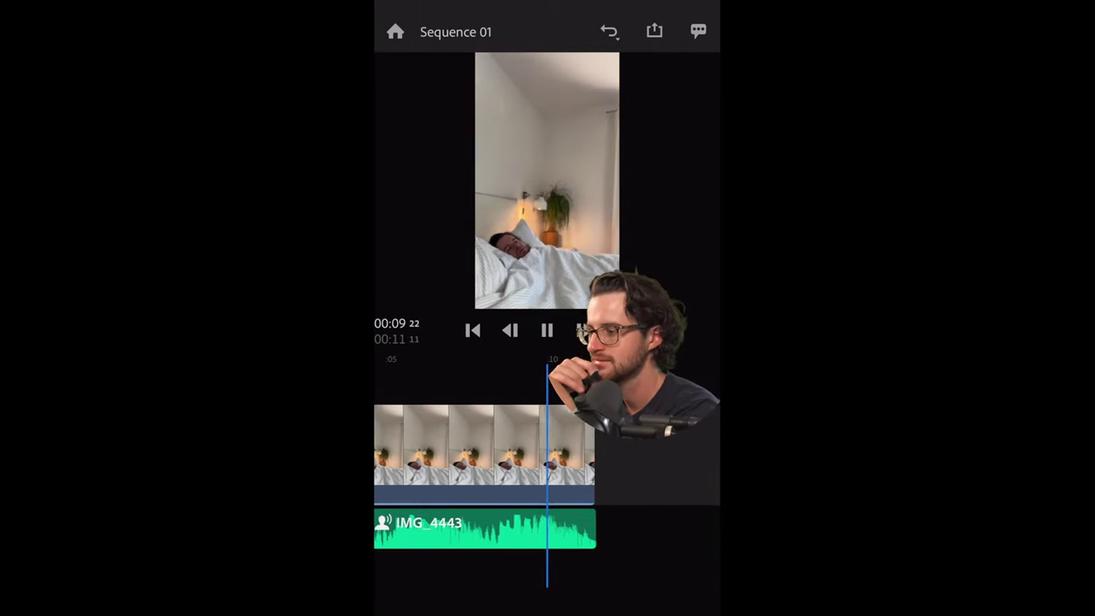
scroll(505, 453, "left", 3)
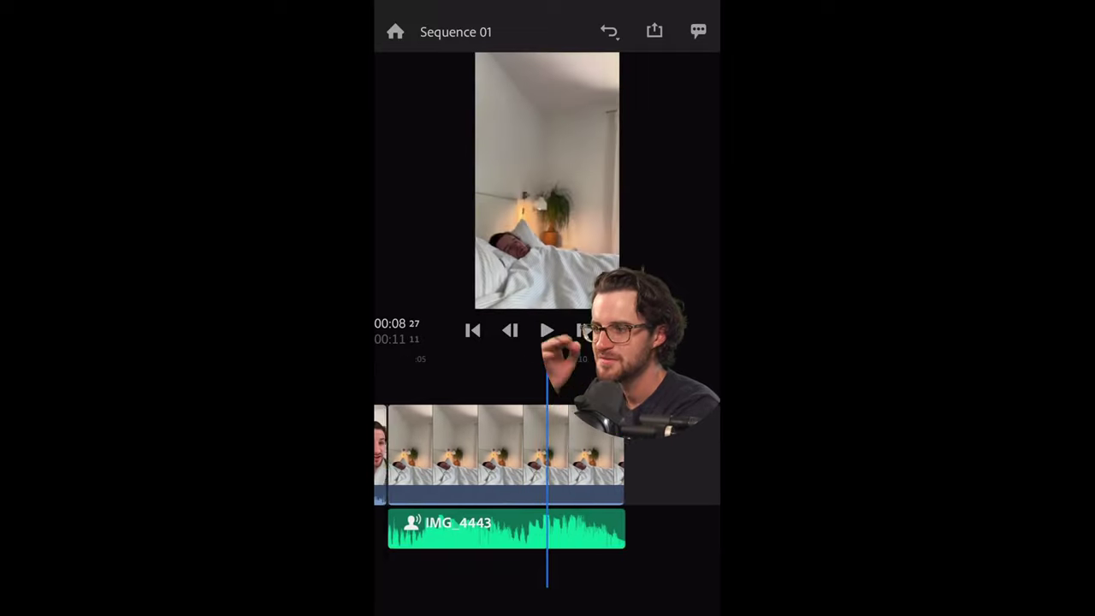
left_click(509, 454)
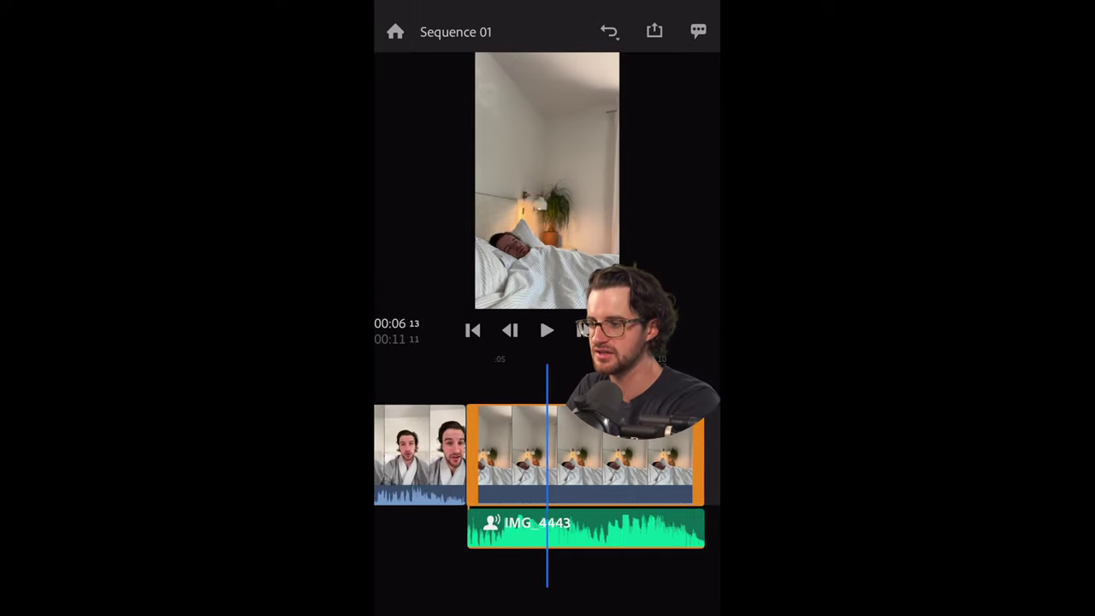
Step: Import the ES_Basketball Shoes sound effect from the phone's Files into the sequence
left_click(462, 569)
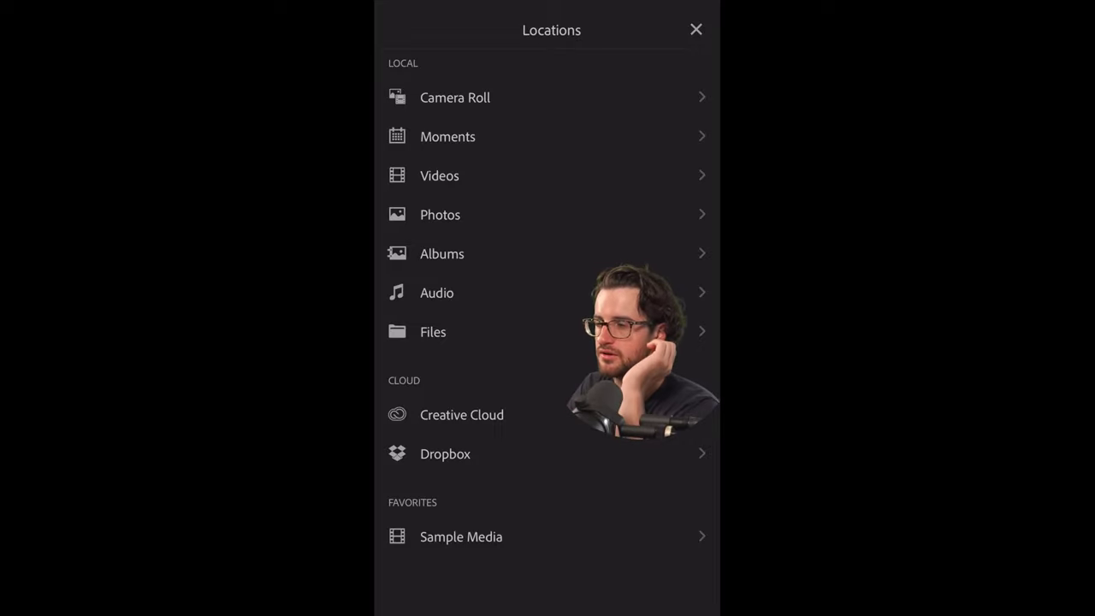
left_click(433, 332)
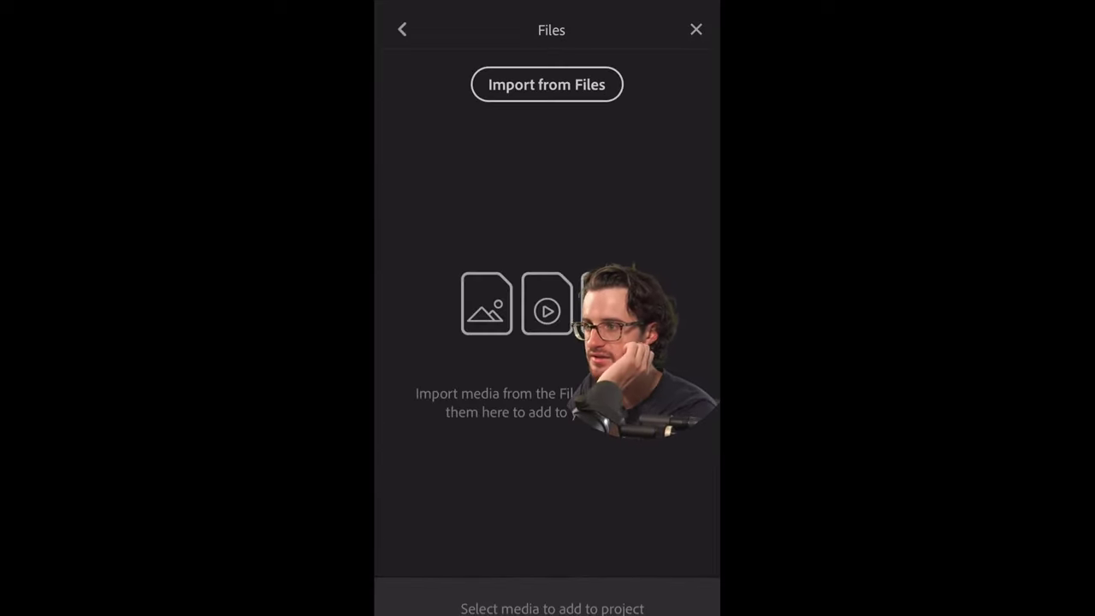
left_click(547, 84)
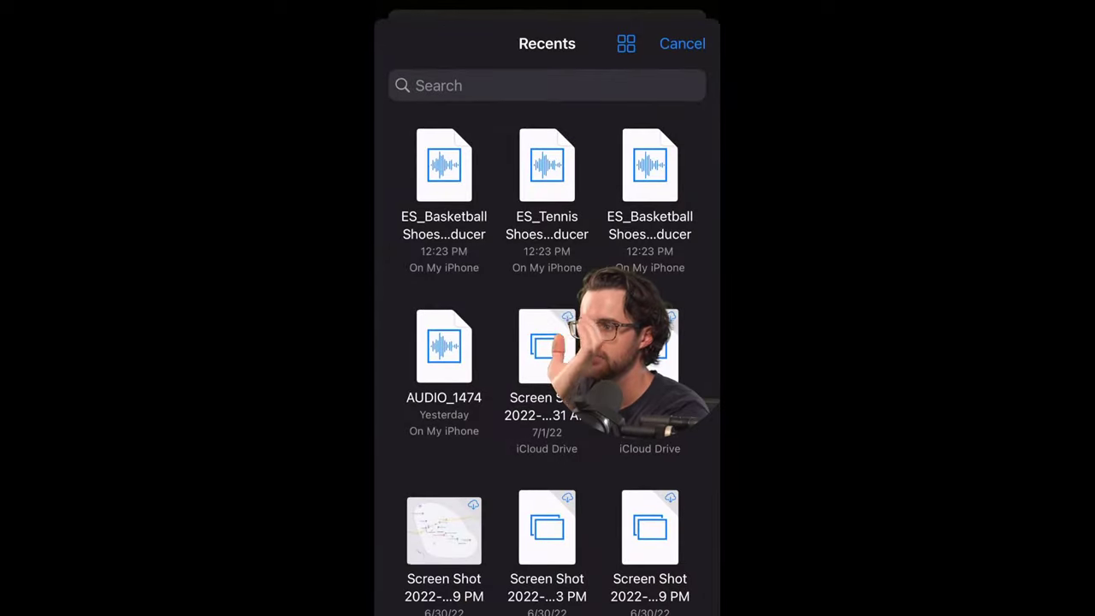
left_click(444, 167)
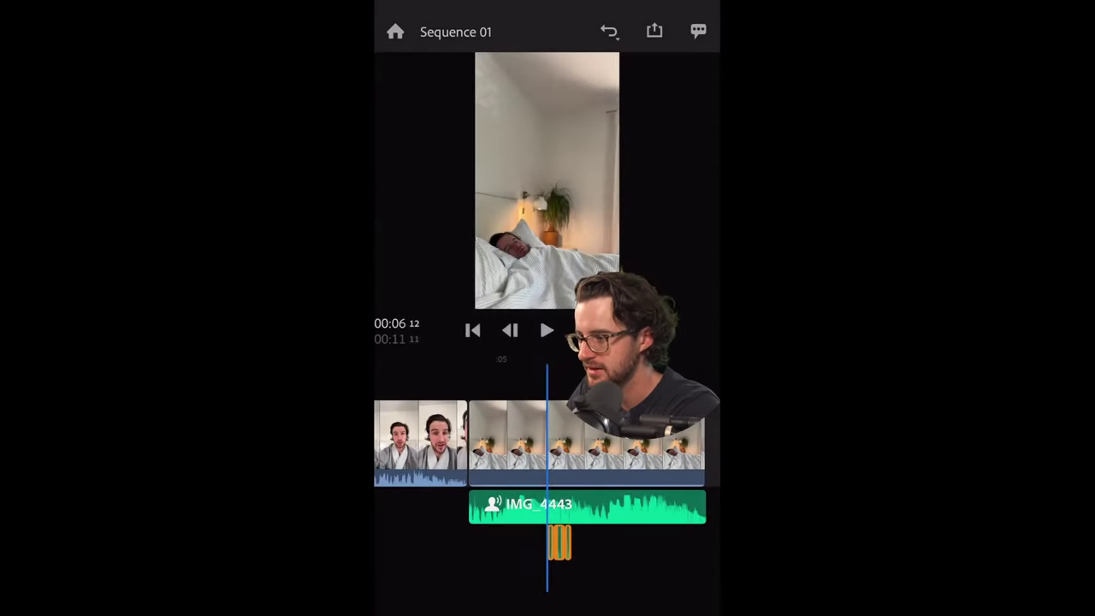
Step: Play back the bedroom section over the newly imported sound-effect clips
left_click(513, 436)
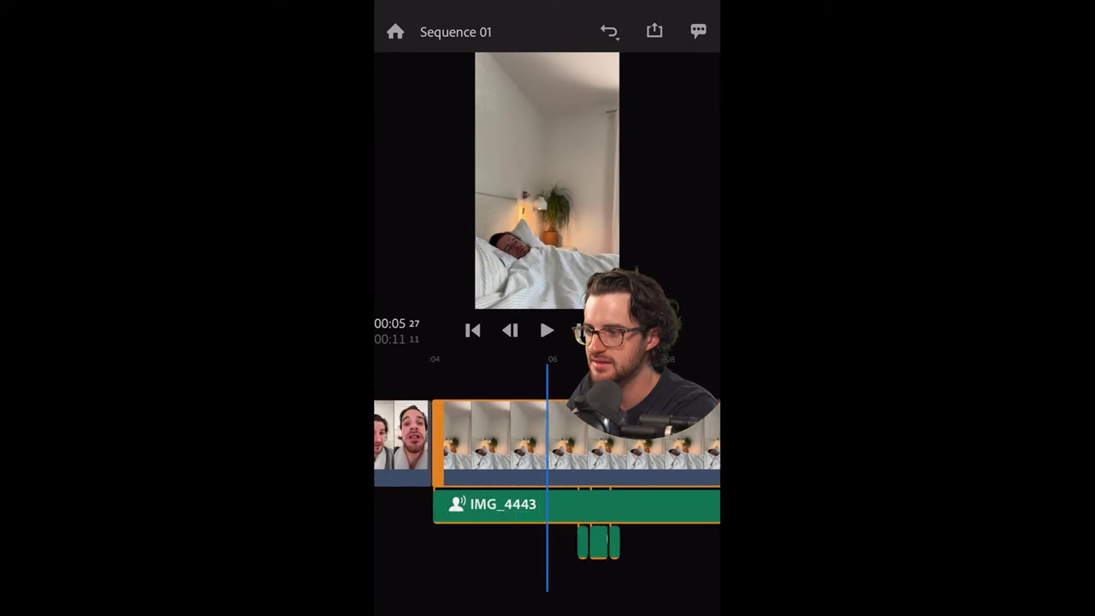
scroll(548, 462, "left", 2)
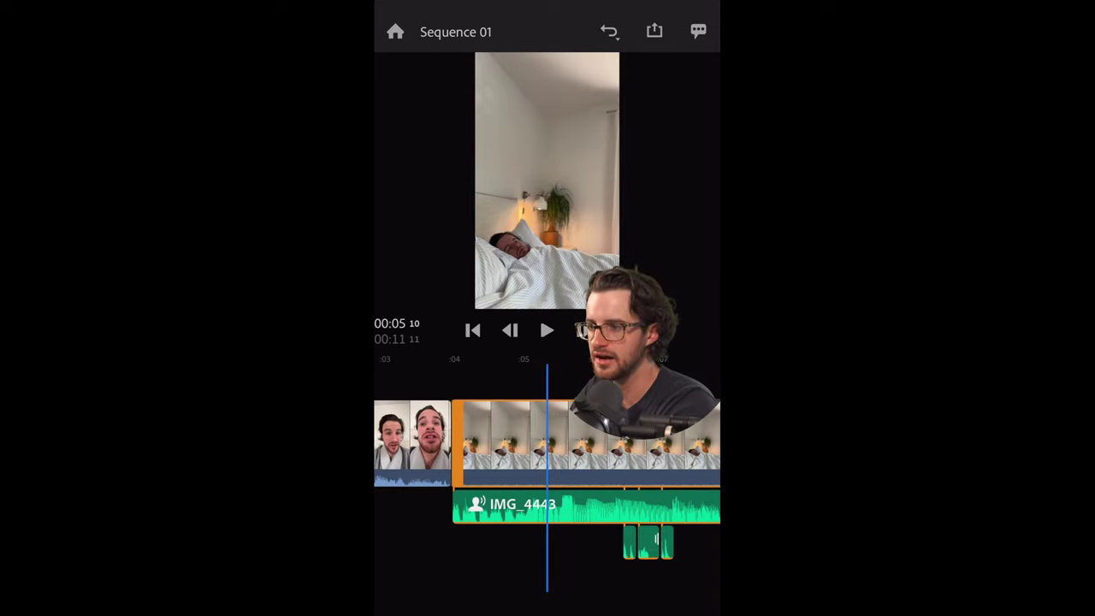
left_click(547, 330)
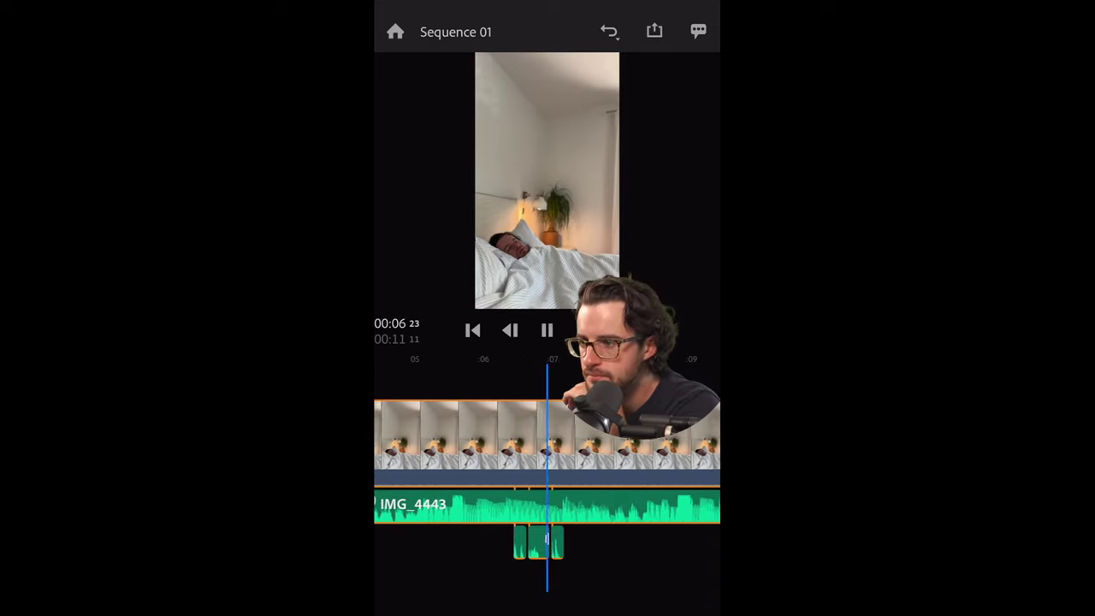
left_click(546, 330)
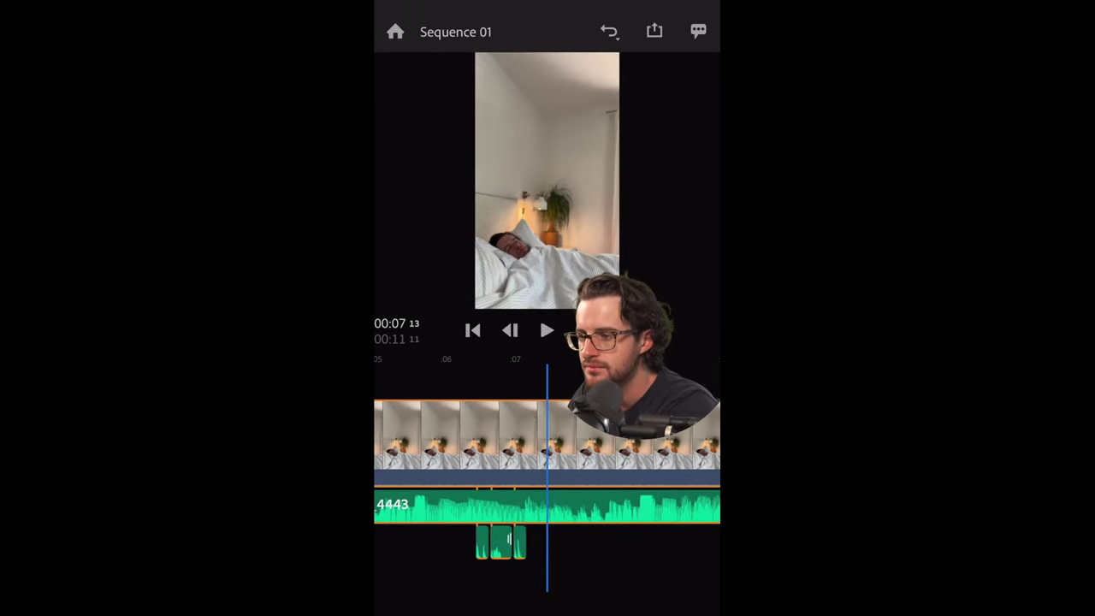
scroll(546, 441, "down", 5)
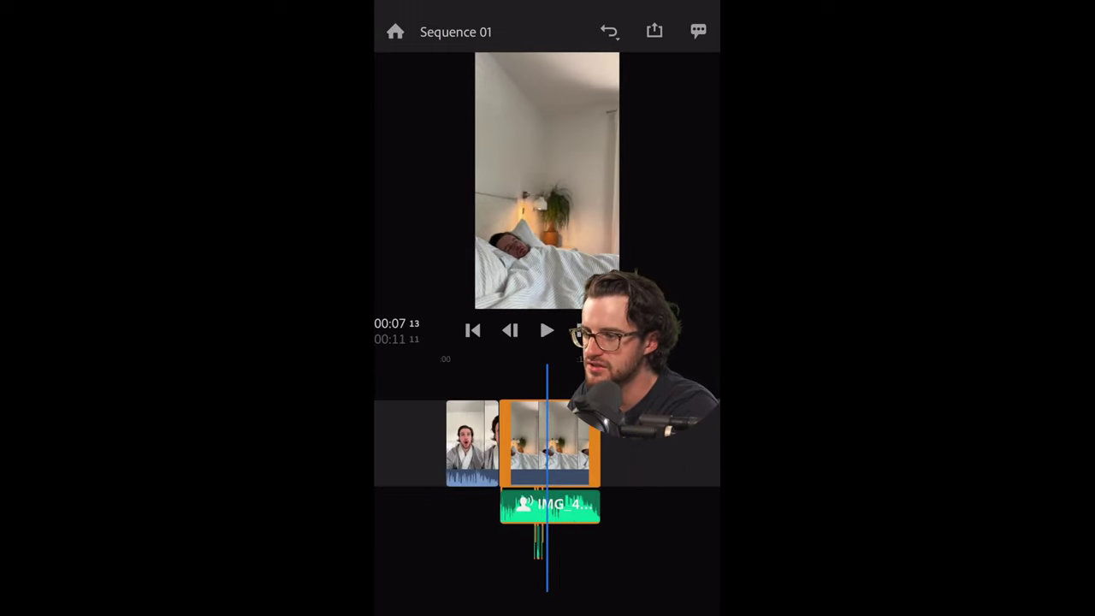
scroll(547, 441, "up", 5)
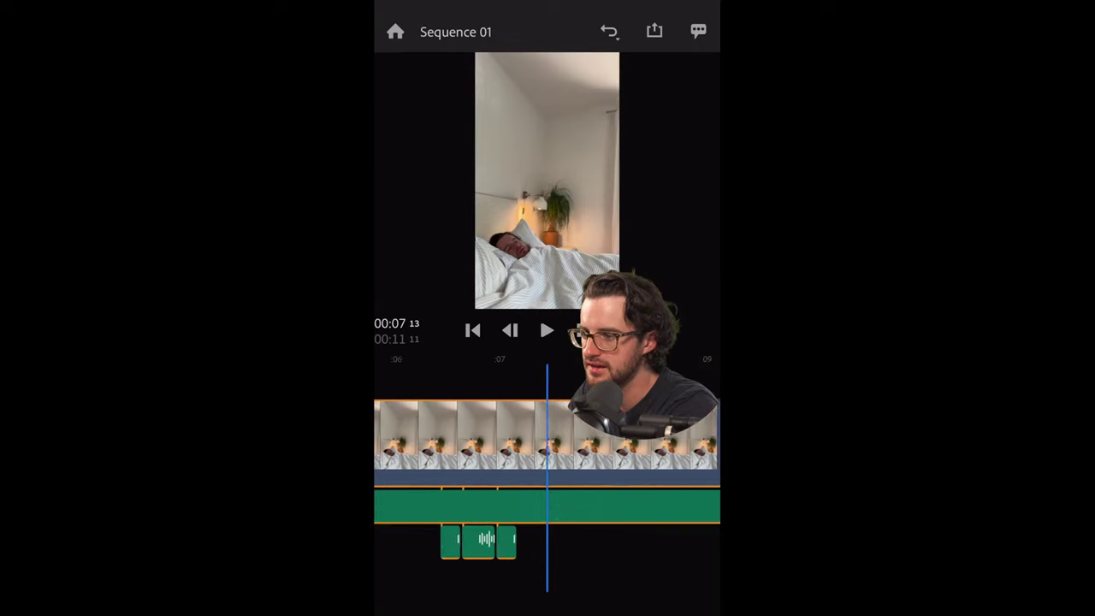
left_click_drag(471, 440, 547, 441)
Step: Delete the middle, extra and leftover sound-effect clips, keeping one under the bedroom clip
left_click(542, 540)
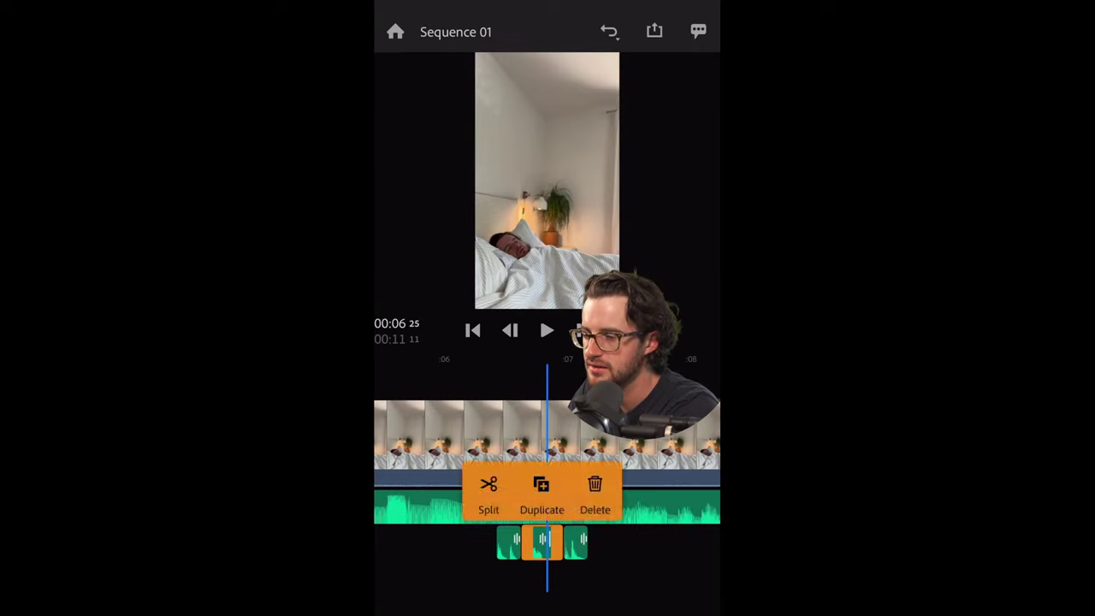
left_click(594, 497)
mouse_move(548, 440)
left_mouse_down()
mouse_move(522, 440)
mouse_move(574, 440)
left_mouse_up()
left_click(550, 540)
left_click(602, 496)
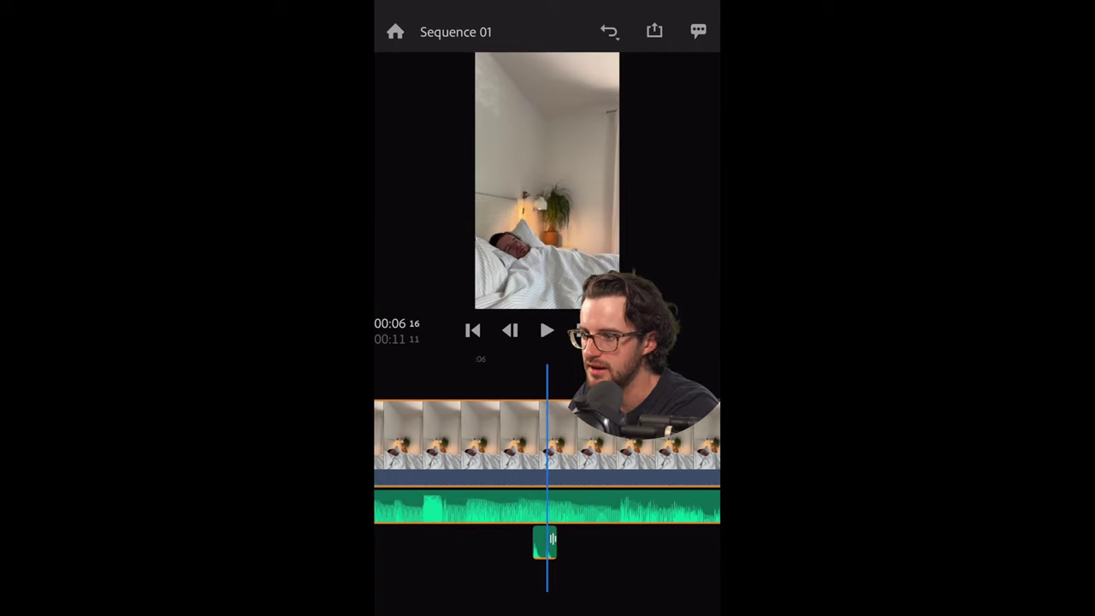
left_click(546, 543)
left_click(598, 499)
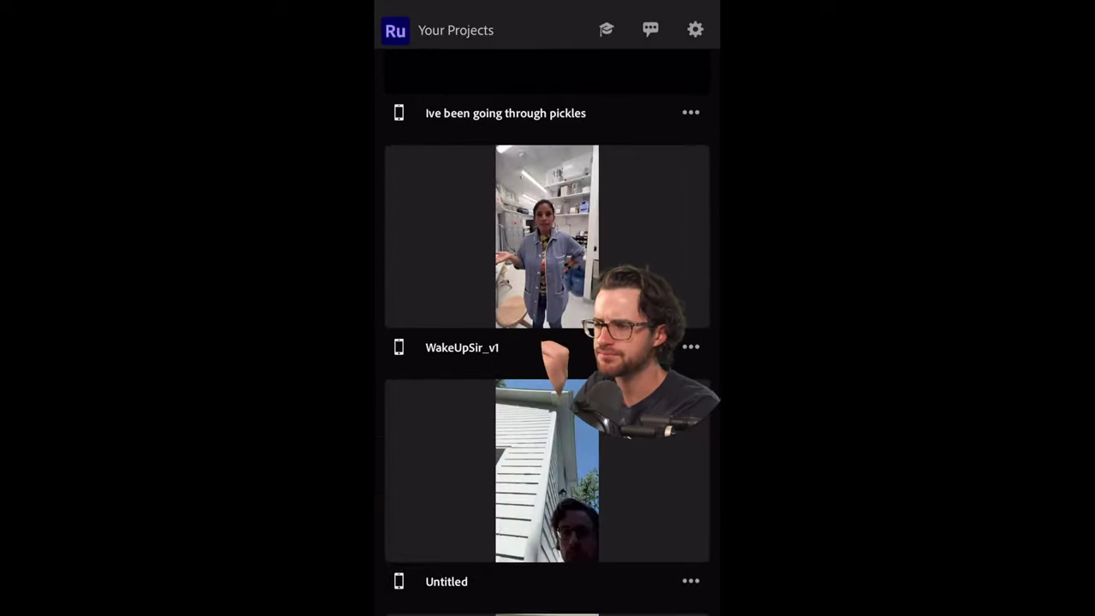
scroll(547, 334, "up", 5)
scroll(548, 333, "up", 5)
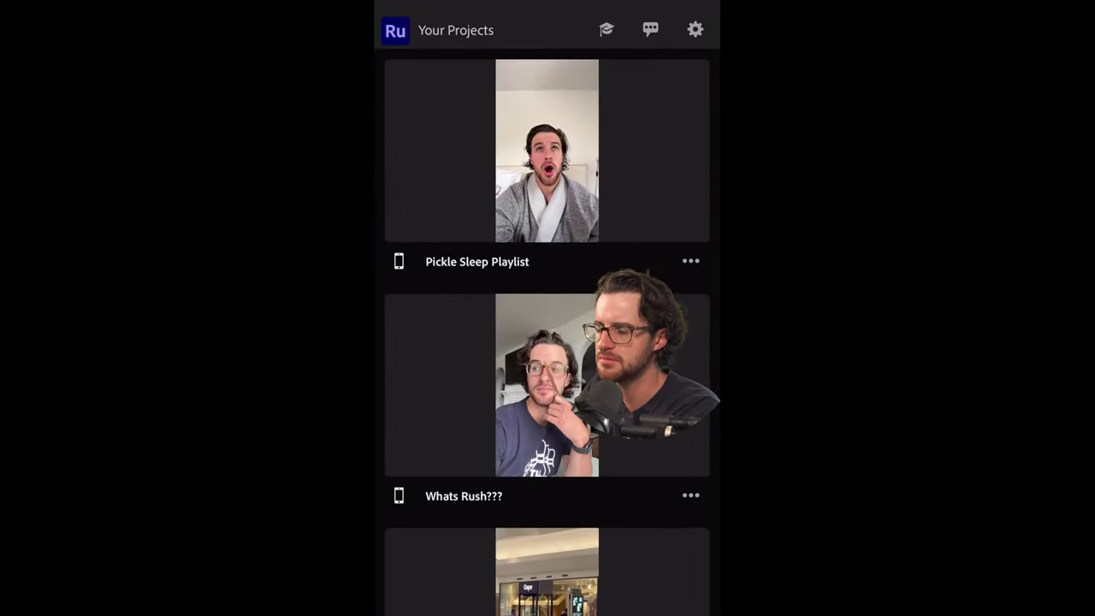
scroll(547, 334, "down", 2)
scroll(547, 333, "down", 3)
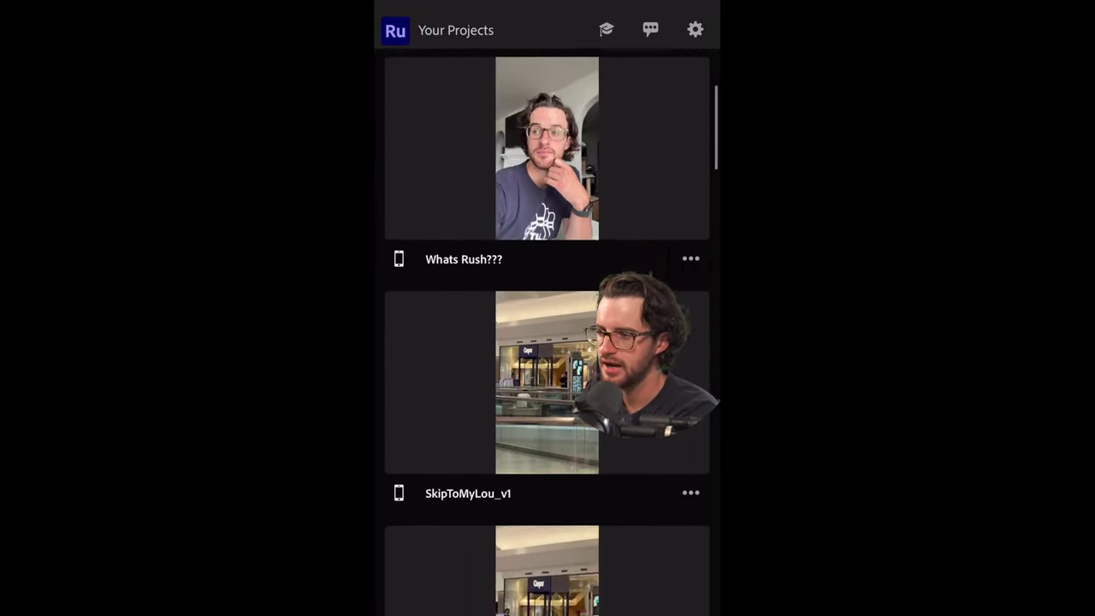
scroll(547, 334, "down", 4)
scroll(547, 334, "down", 3)
scroll(548, 334, "up", 1)
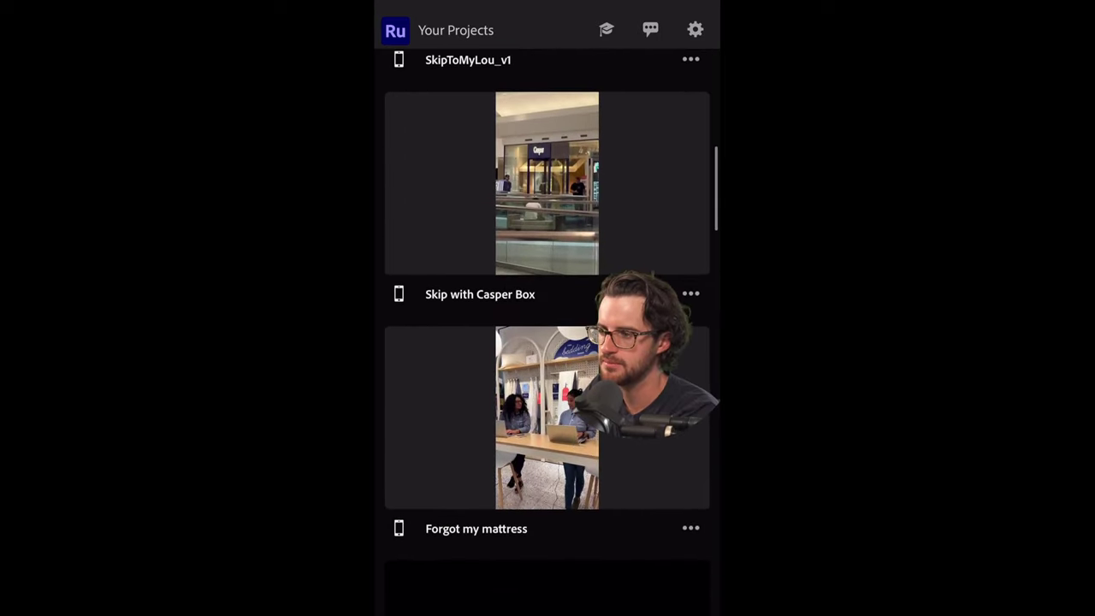